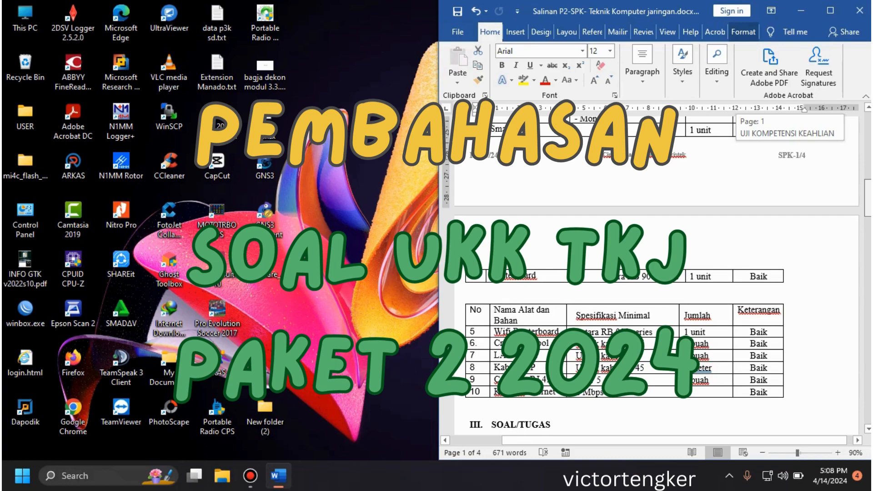
Step: Review the exam document's equipment list, configuration tasks and network topology diagram, ending at the VLAN and Ether requirements
{"action": "scroll", "coordinate": [651, 275], "scroll_direction": "down", "scroll_amount": 1}
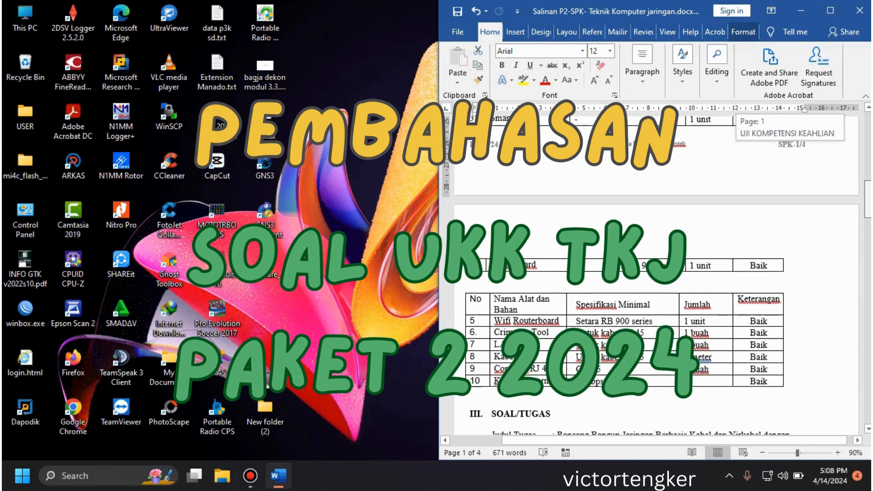
{"action": "scroll", "coordinate": [656, 275], "scroll_direction": "down", "scroll_amount": 2}
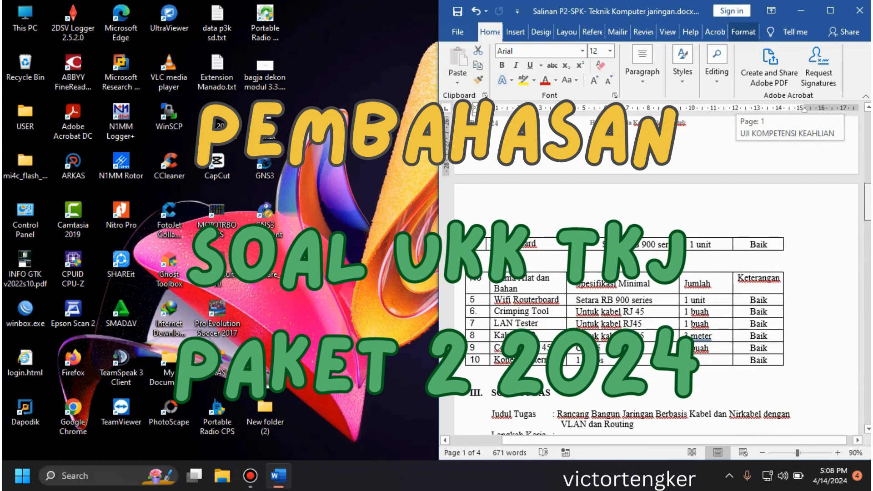
{"action": "scroll", "coordinate": [651, 275], "scroll_direction": "down", "scroll_amount": 5}
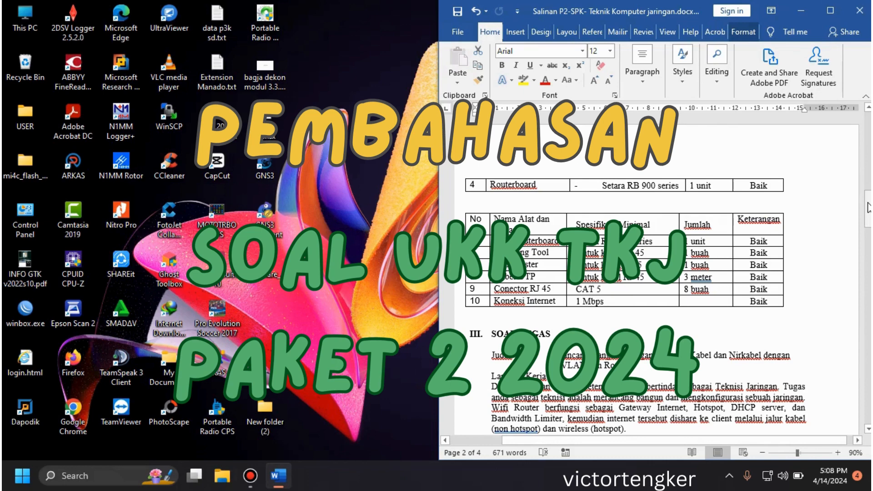
{"action": "left_click_drag", "start_coordinate": [868, 207], "coordinate": [868, 296]}
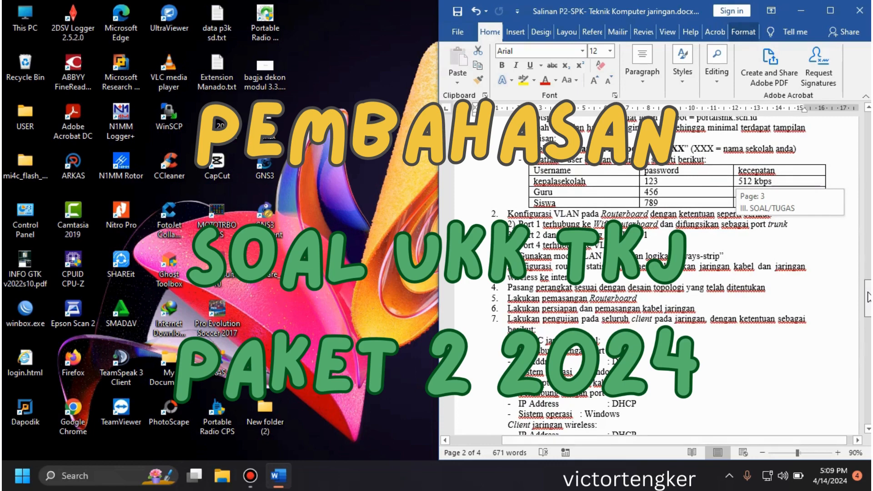
{"action": "left_click_drag", "start_coordinate": [868, 296], "coordinate": [869, 367]}
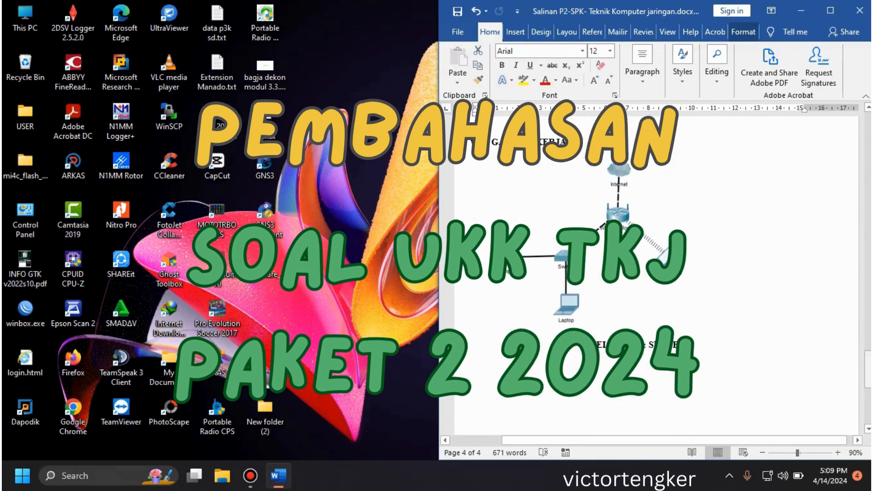
{"action": "left_click", "coordinate": [837, 452]}
{"action": "left_click", "coordinate": [837, 451]}
{"action": "left_click", "coordinate": [837, 452]}
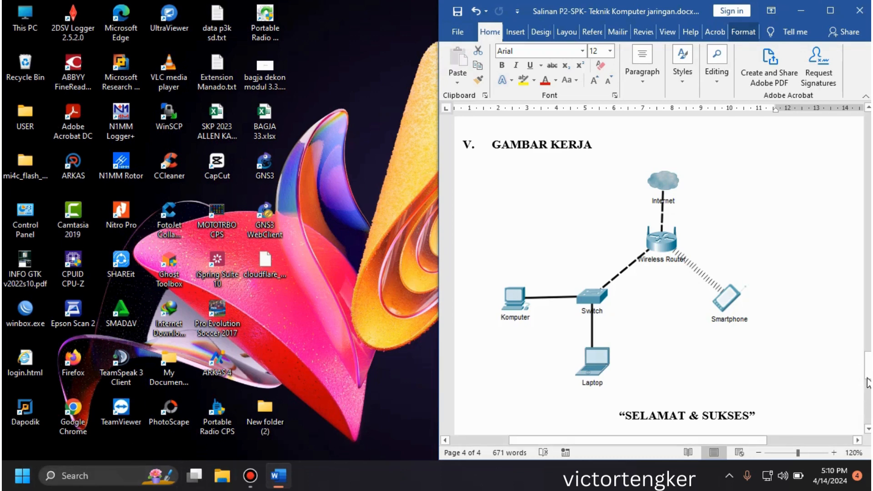
{"action": "left_click_drag", "start_coordinate": [868, 372], "coordinate": [868, 243]}
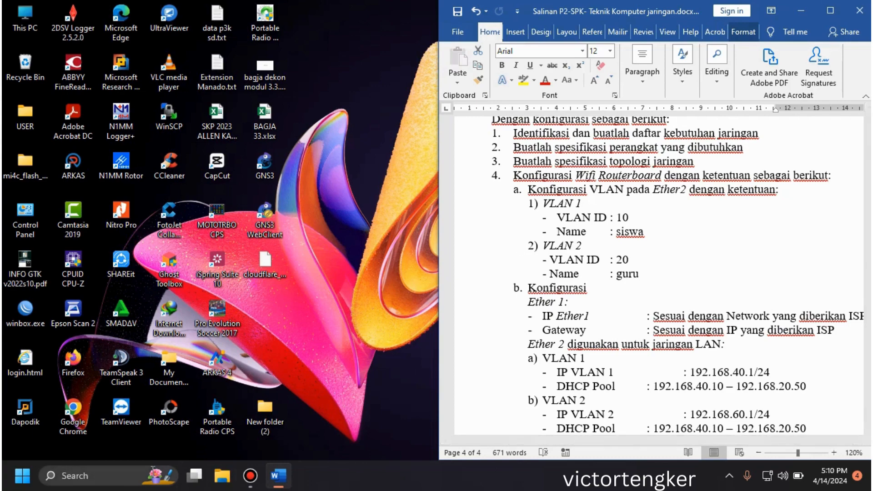
Step: Launch WinBox and allow the program to run
{"action": "left_click", "coordinate": [25, 483]}
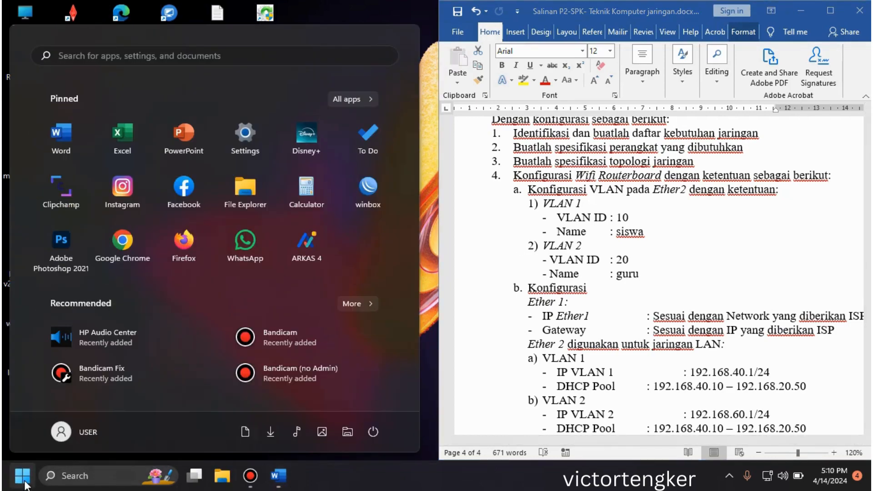
{"action": "left_click", "coordinate": [354, 207]}
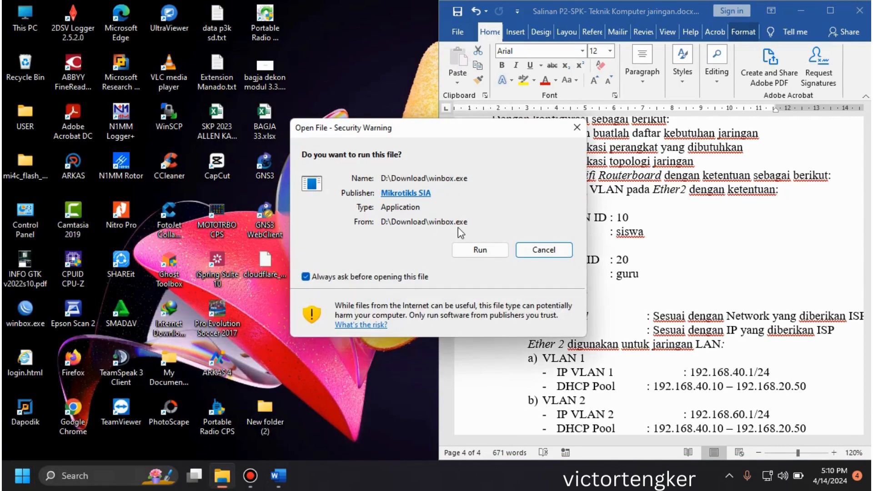
{"action": "left_click", "coordinate": [475, 250]}
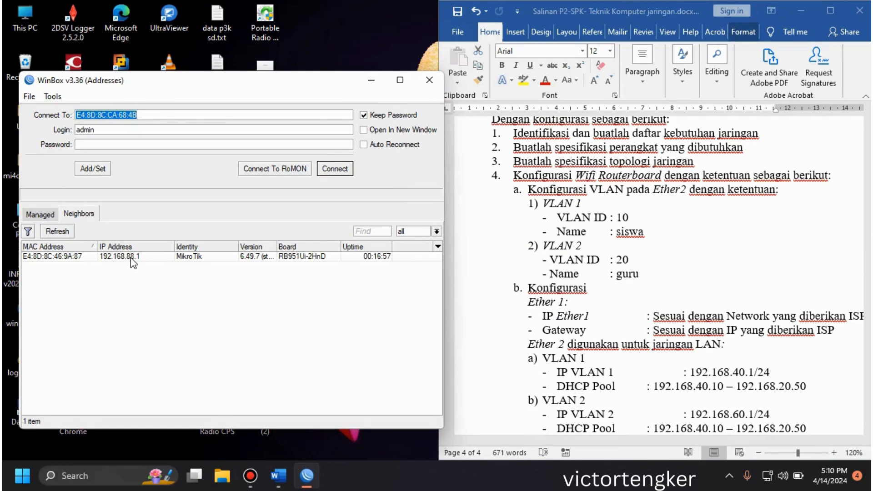
Step: Refresh the neighbor list, connect to the discovered RB951Ui-2HnD router as admin, and skip the password change
{"action": "left_click", "coordinate": [64, 232]}
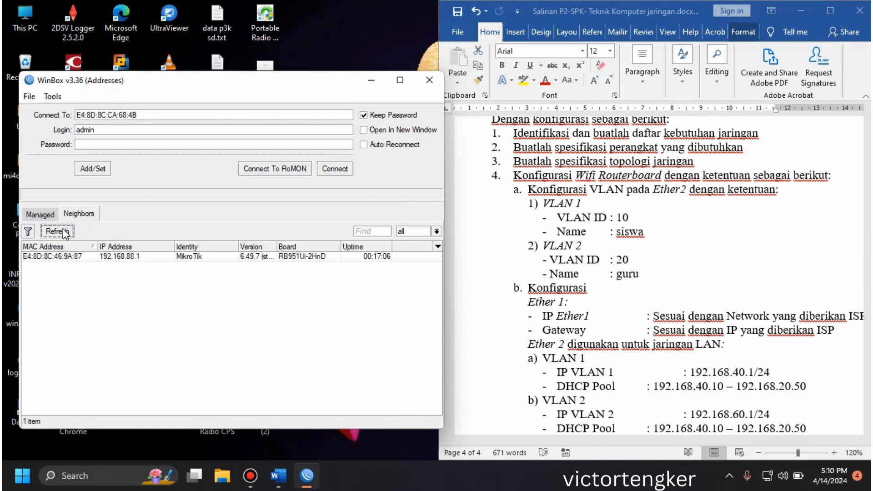
{"action": "left_click", "coordinate": [66, 233]}
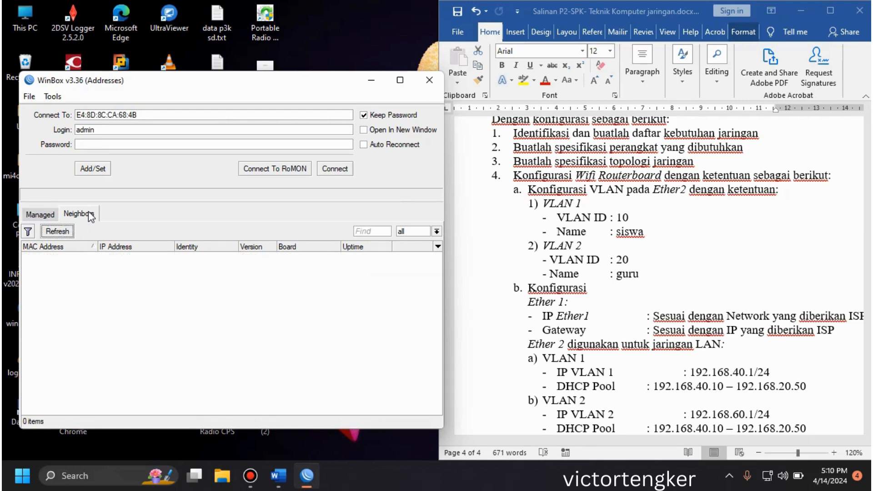
{"action": "left_click", "coordinate": [89, 212]}
{"action": "left_click", "coordinate": [58, 232]}
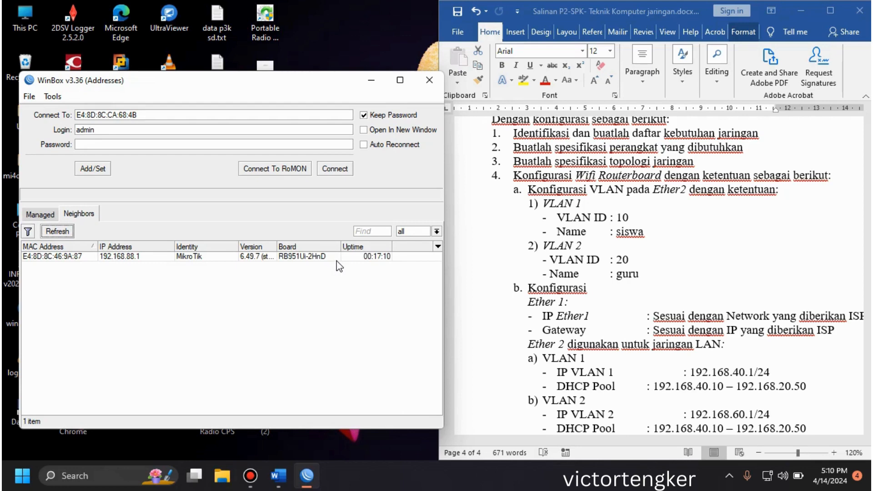
{"action": "left_click", "coordinate": [64, 258]}
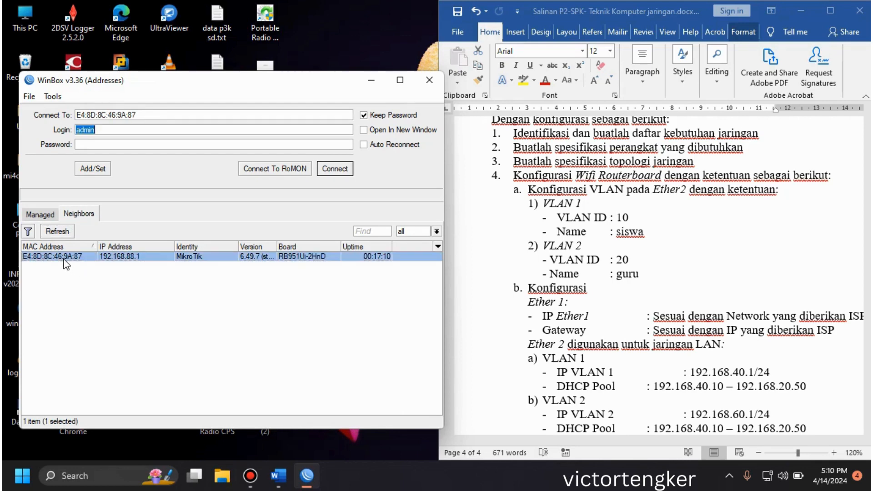
{"action": "left_click", "coordinate": [337, 168]}
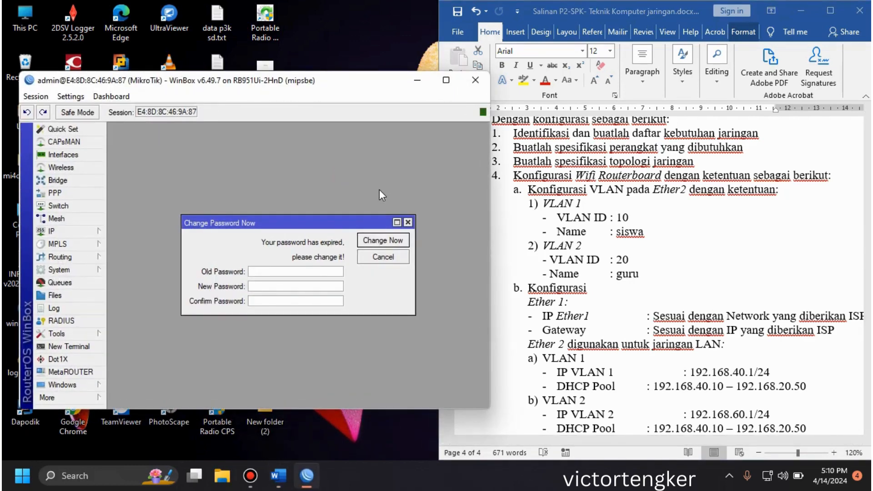
{"action": "left_click", "coordinate": [383, 257]}
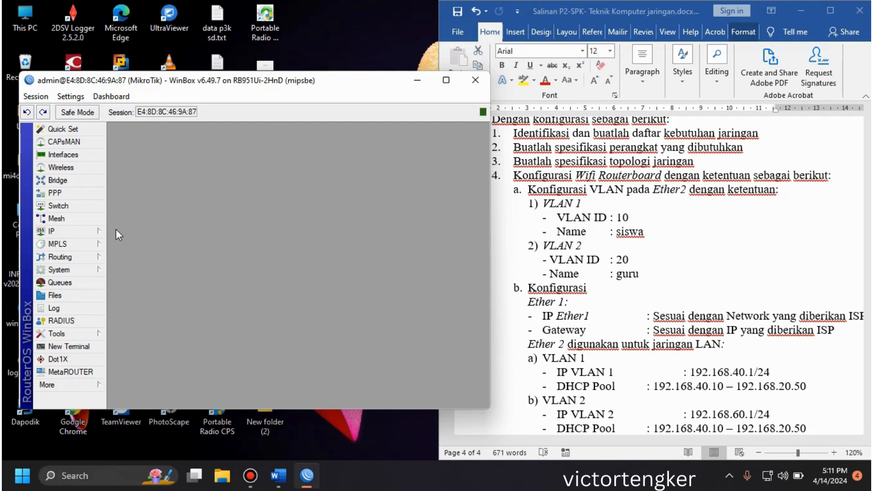
Step: Reset the router's configuration with the No Default Configuration option and confirm the reboot
{"action": "left_click", "coordinate": [86, 272]}
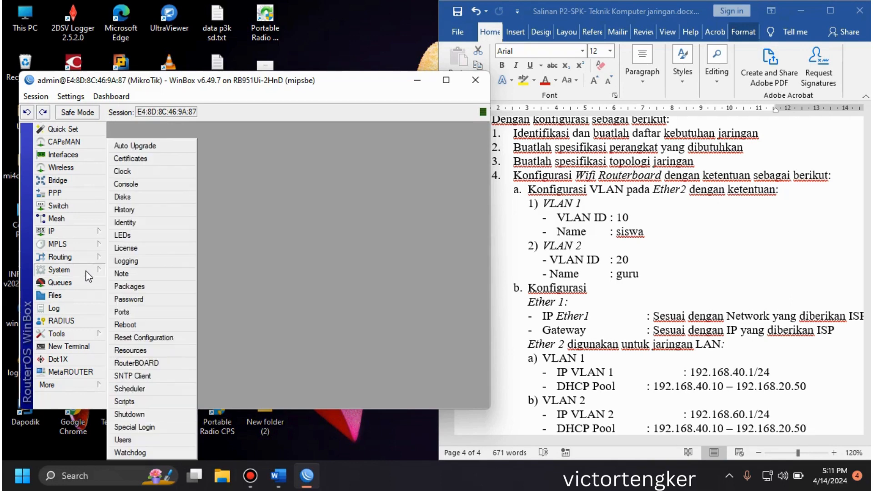
{"action": "left_click", "coordinate": [164, 341]}
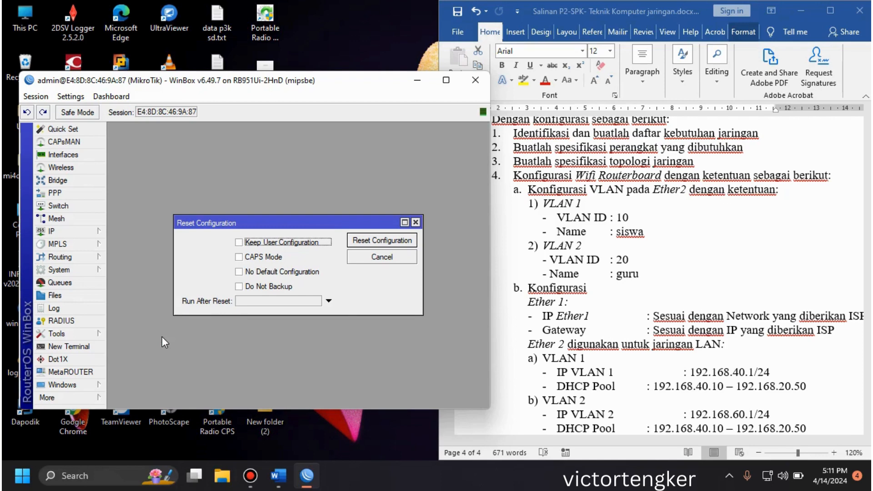
{"action": "left_click", "coordinate": [285, 275]}
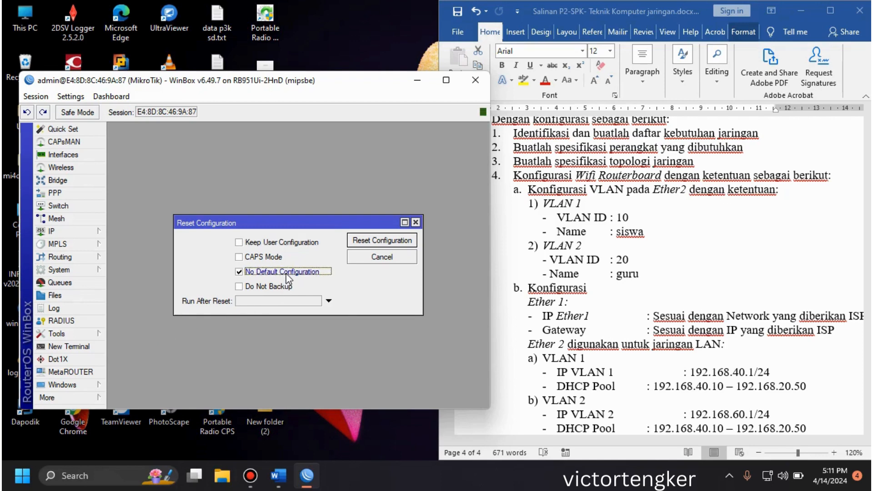
{"action": "left_click", "coordinate": [369, 240]}
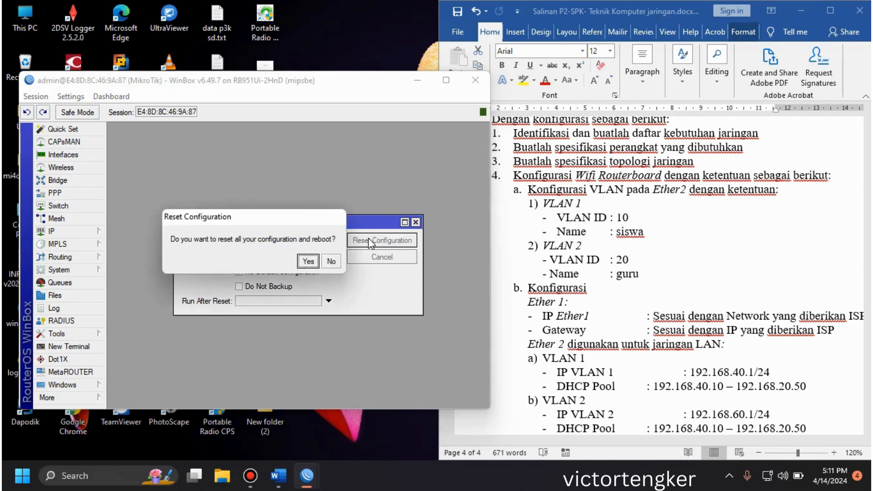
{"action": "left_click", "coordinate": [308, 261]}
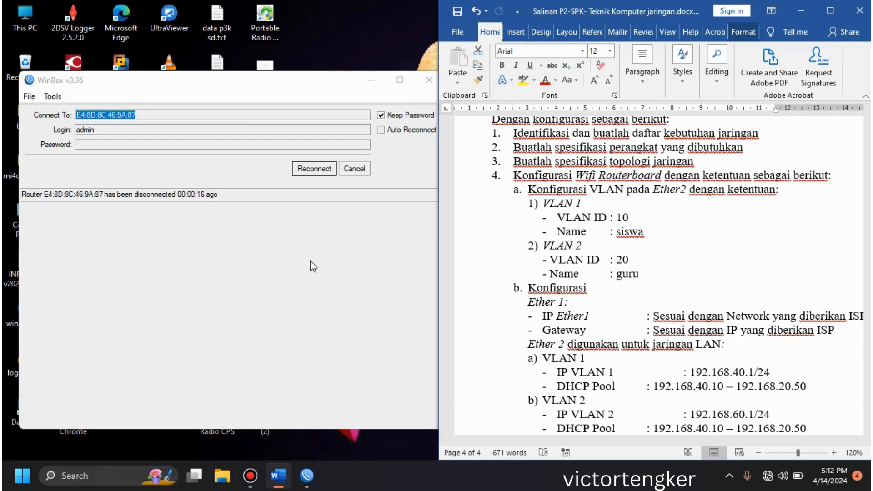
Step: Find the rebooted router among the neighbors, log in to it again as admin, and skip the password change
{"action": "left_click", "coordinate": [355, 170]}
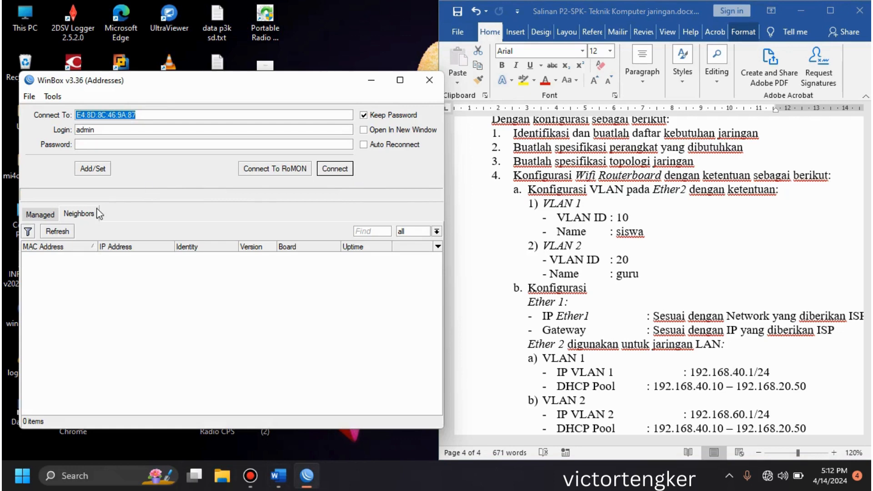
{"action": "left_click", "coordinate": [61, 233]}
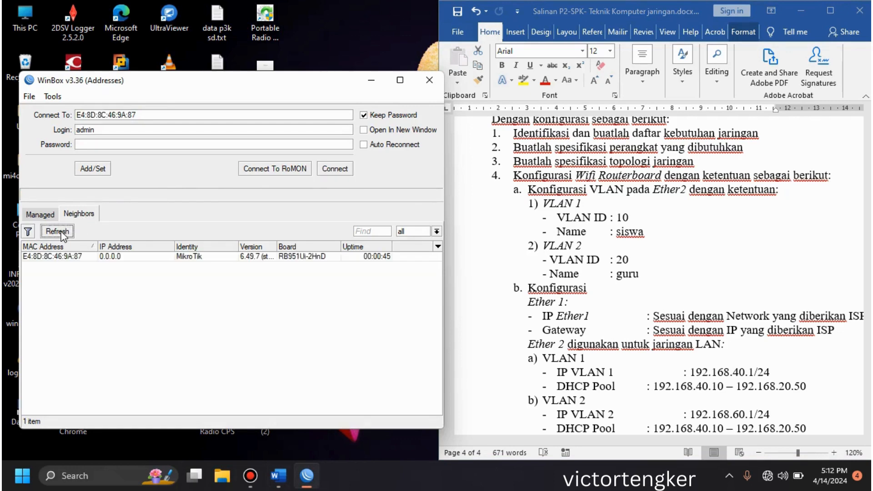
{"action": "double_click", "coordinate": [58, 257]}
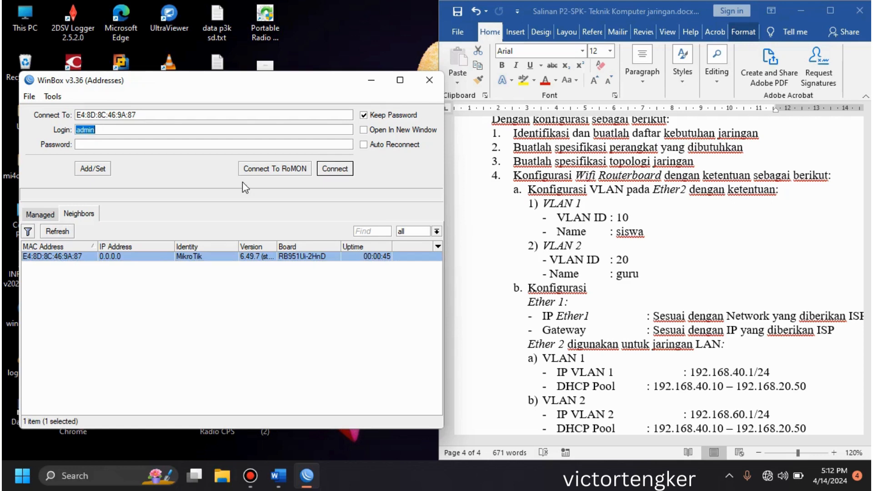
{"action": "left_click", "coordinate": [341, 169]}
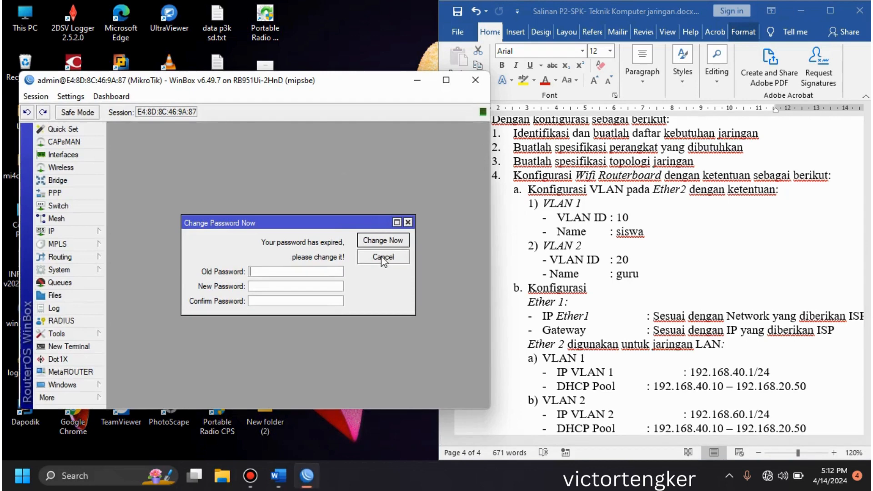
{"action": "left_click", "coordinate": [383, 258]}
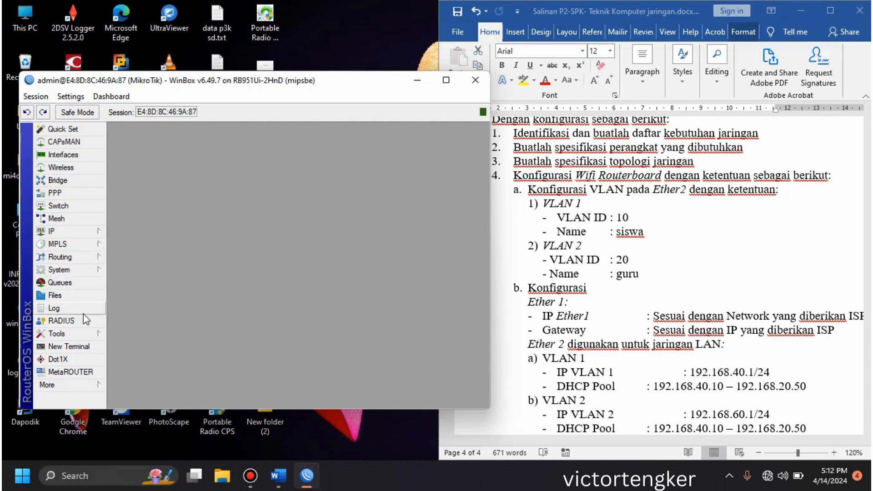
Step: Set the router's system identity to Router_A
{"action": "left_click", "coordinate": [92, 274]}
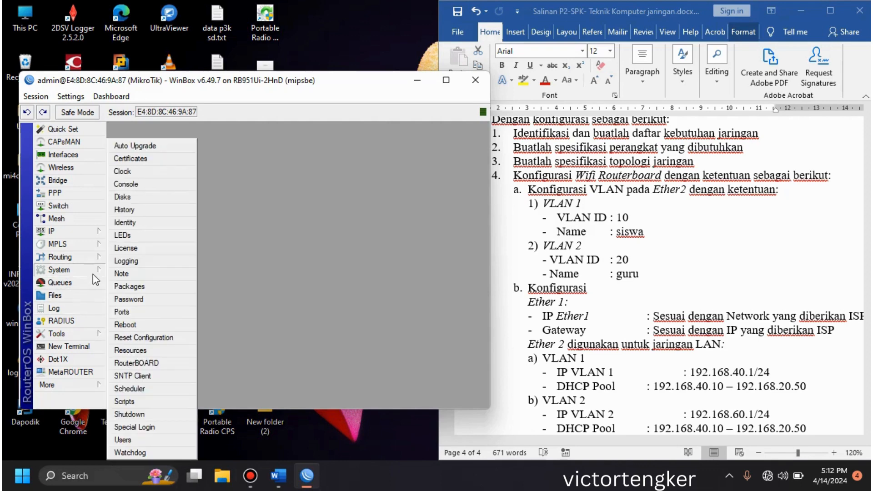
{"action": "left_click", "coordinate": [153, 222]}
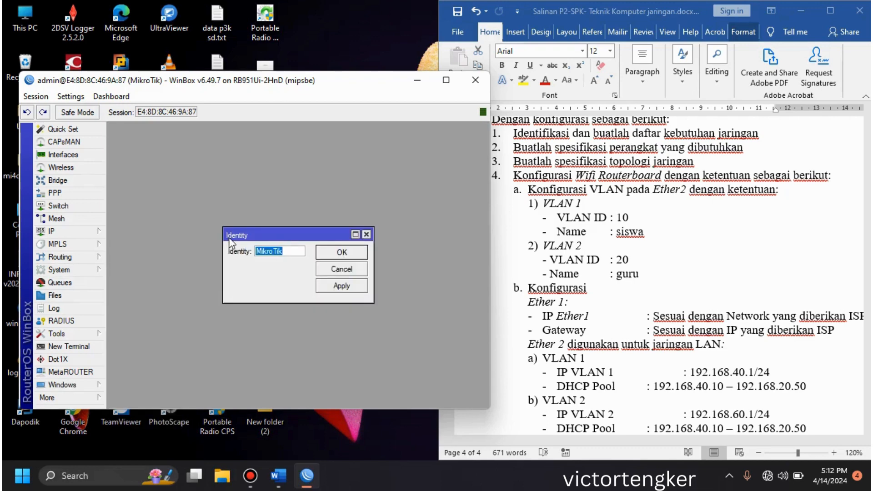
{"action": "type", "text": "Router_A"}
{"action": "left_click", "coordinate": [341, 253]}
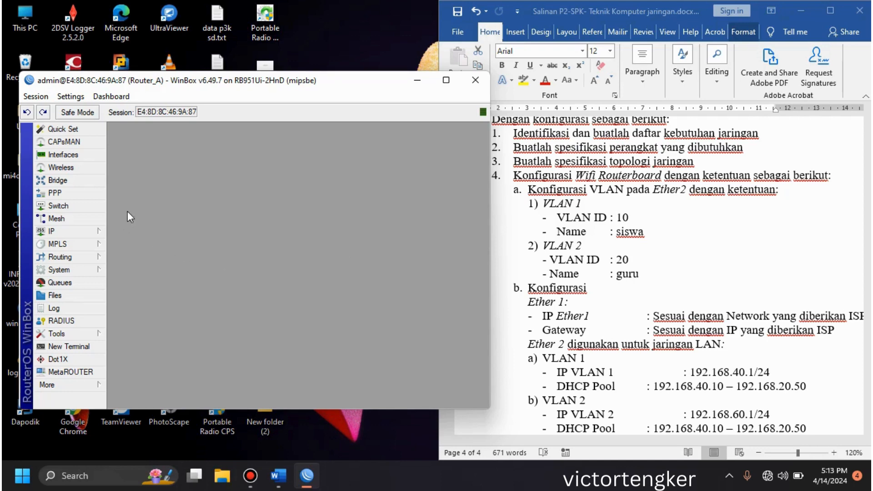
Step: Rename the ether1 interface to ether1-ISP
{"action": "left_click", "coordinate": [95, 161]}
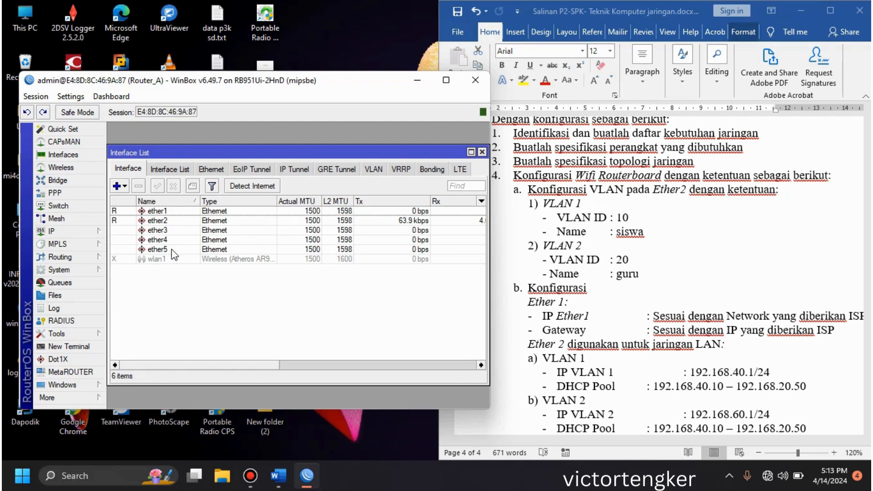
{"action": "double_click", "coordinate": [169, 211]}
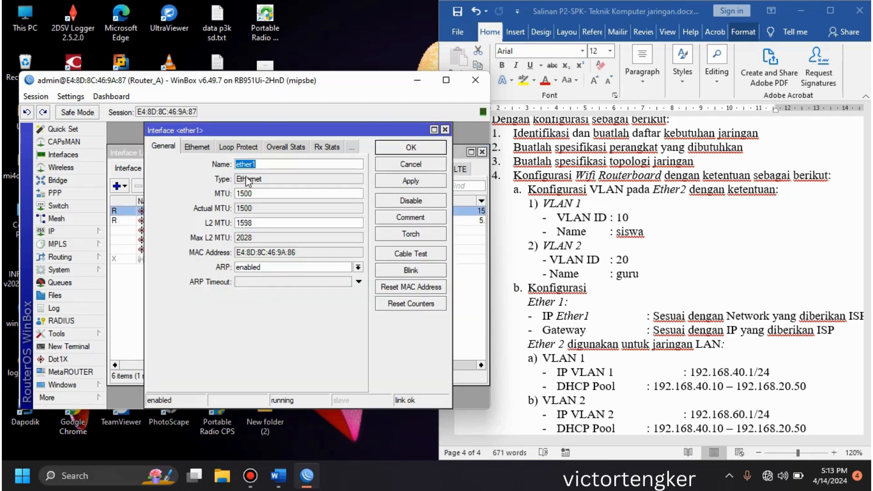
{"action": "left_click", "coordinate": [386, 166]}
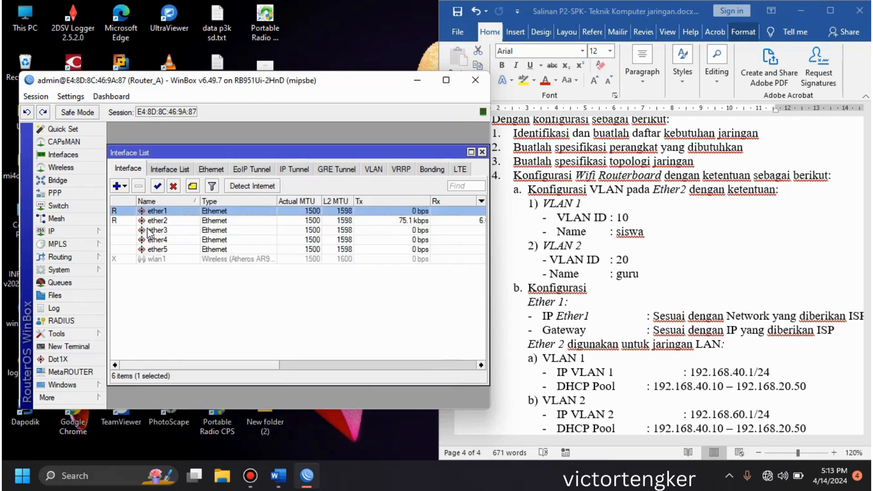
{"action": "double_click", "coordinate": [163, 212]}
{"action": "left_click", "coordinate": [289, 165]}
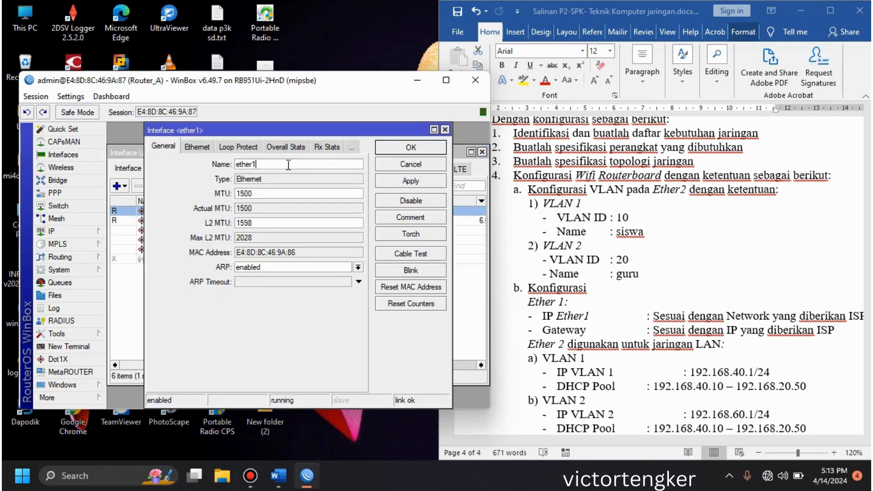
{"action": "type", "text": "-ISP"}
{"action": "left_click", "coordinate": [384, 149]}
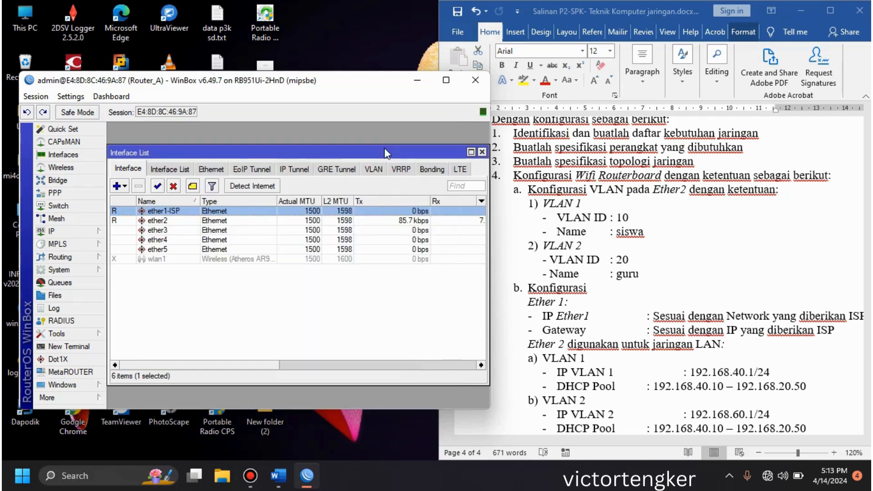
Step: Rename the ether2 interface to ether2-VLAN
{"action": "double_click", "coordinate": [190, 228]}
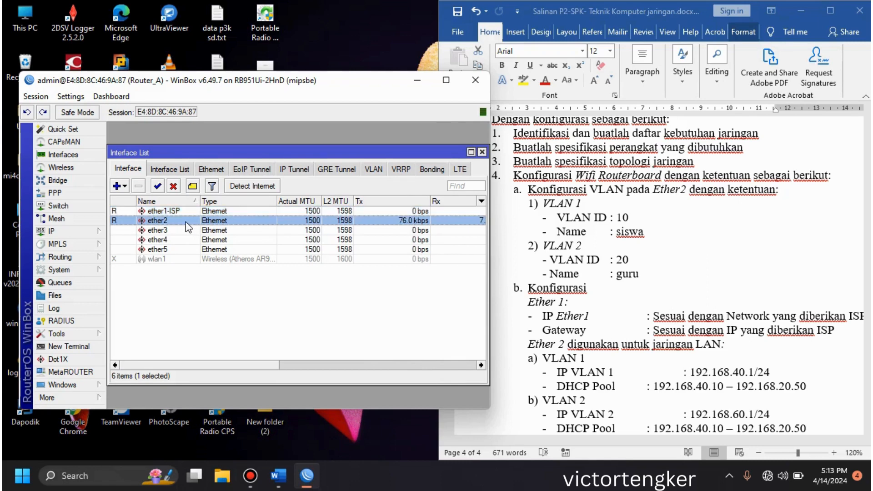
{"action": "left_click", "coordinate": [280, 166]}
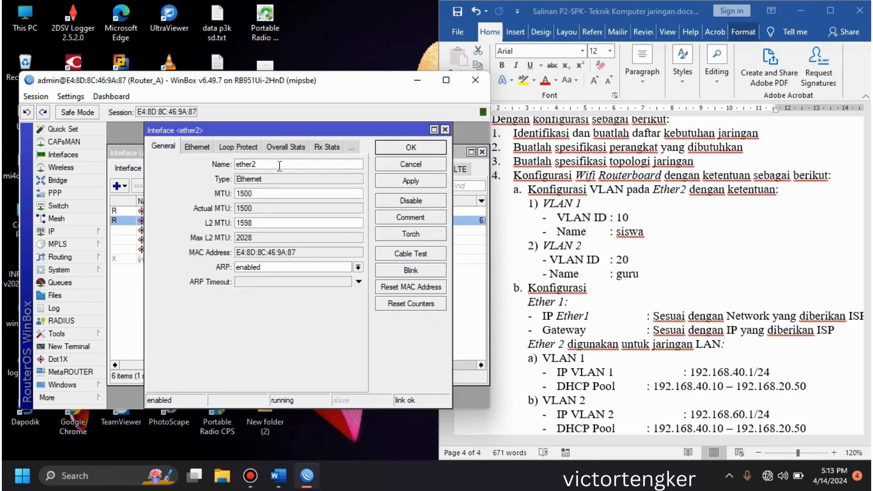
{"action": "type", "text": "-VLAN"}
{"action": "left_click", "coordinate": [405, 148]}
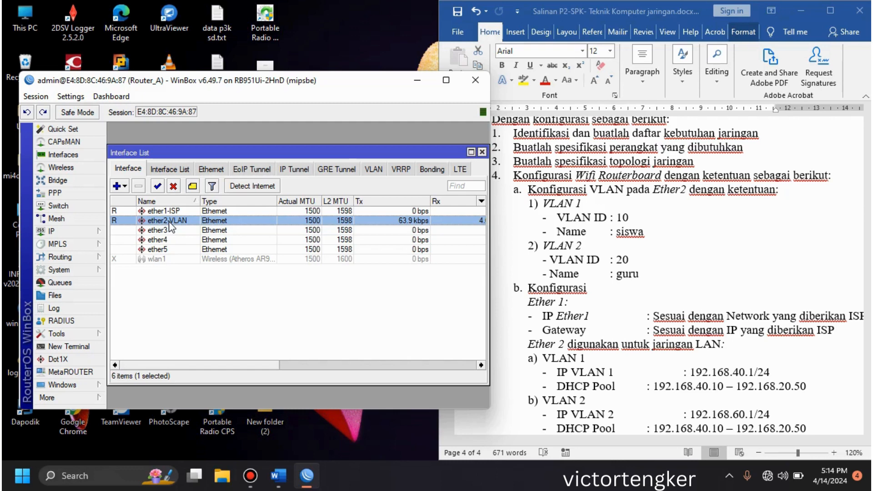
Step: Create a VLAN interface named vlan1-Siswa with VLAN ID 10 on ether2-VLAN
{"action": "left_click", "coordinate": [126, 185]}
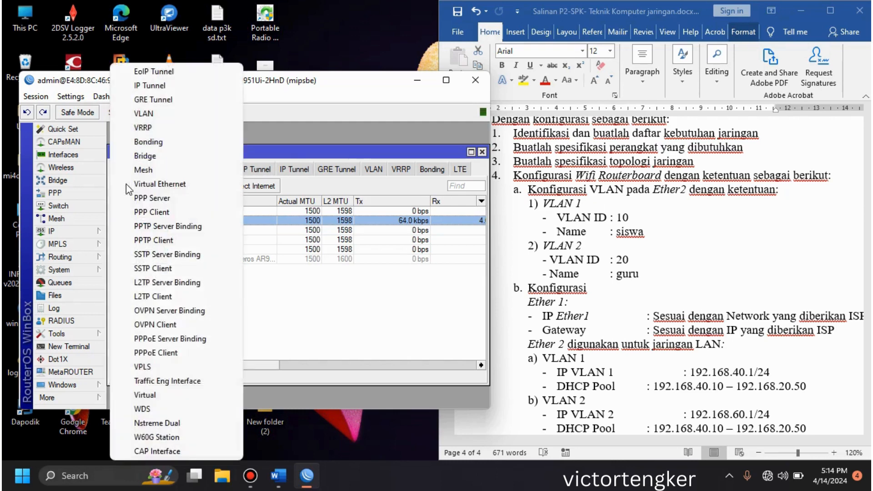
{"action": "left_click", "coordinate": [185, 119]}
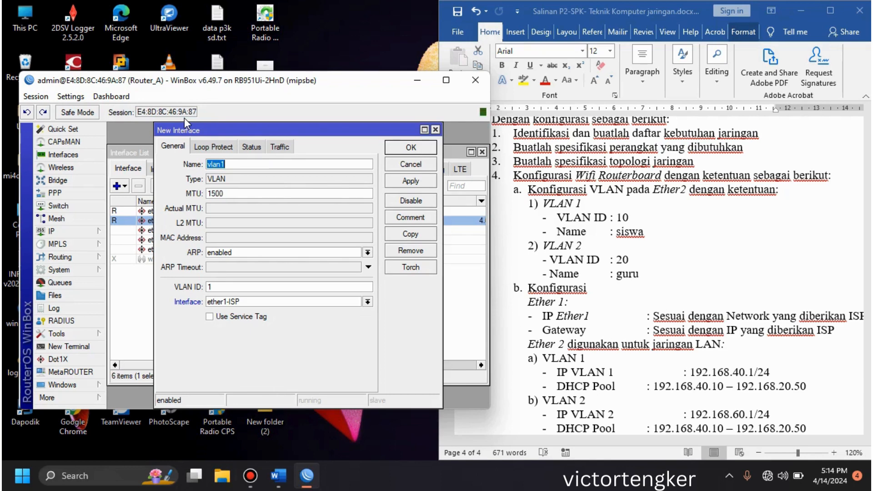
{"action": "left_click", "coordinate": [243, 162]}
{"action": "type", "text": "-"}
{"action": "type", "text": "Siswa"}
{"action": "type", "text": "0"}
{"action": "left_click", "coordinate": [279, 301]}
{"action": "left_click", "coordinate": [258, 321]}
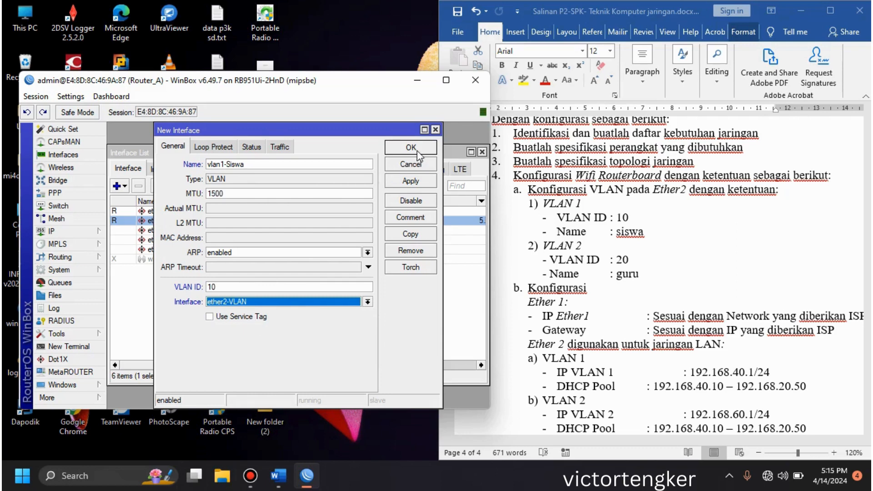
{"action": "left_click", "coordinate": [417, 151]}
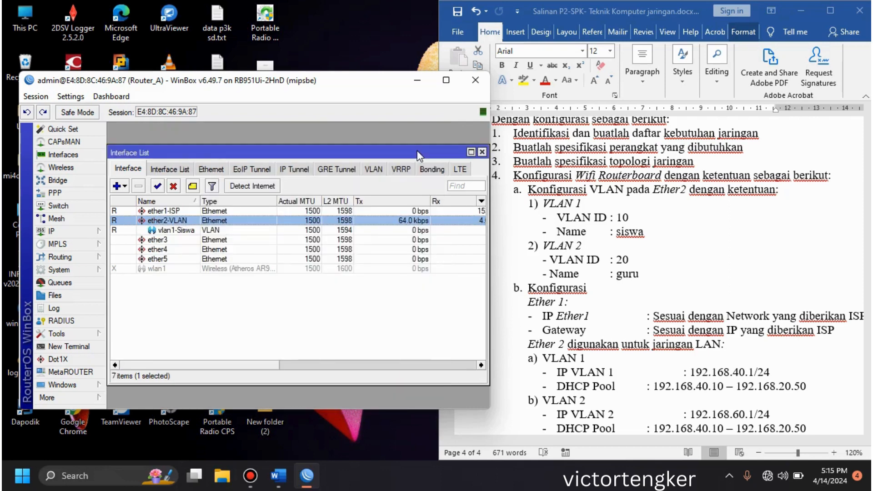
Step: Create a second VLAN interface named vlan2-Guru with VLAN ID 20 on ether2-VLAN
{"action": "left_click", "coordinate": [125, 186]}
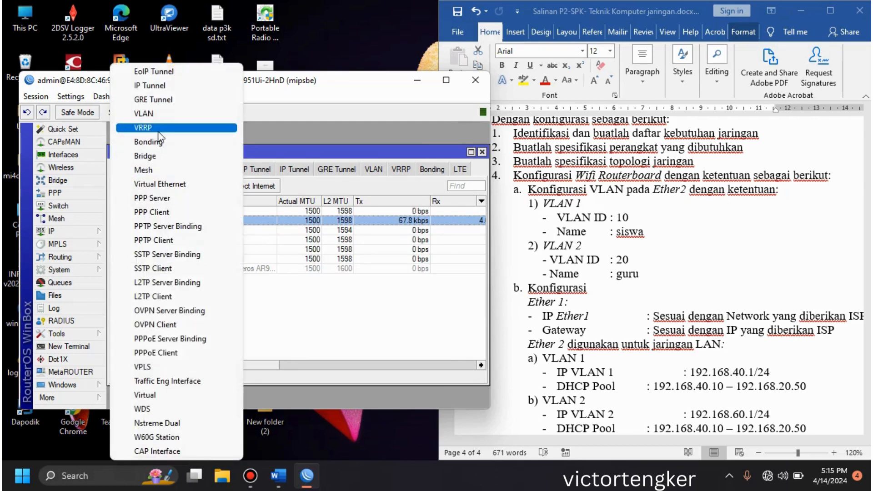
{"action": "left_click", "coordinate": [170, 116]}
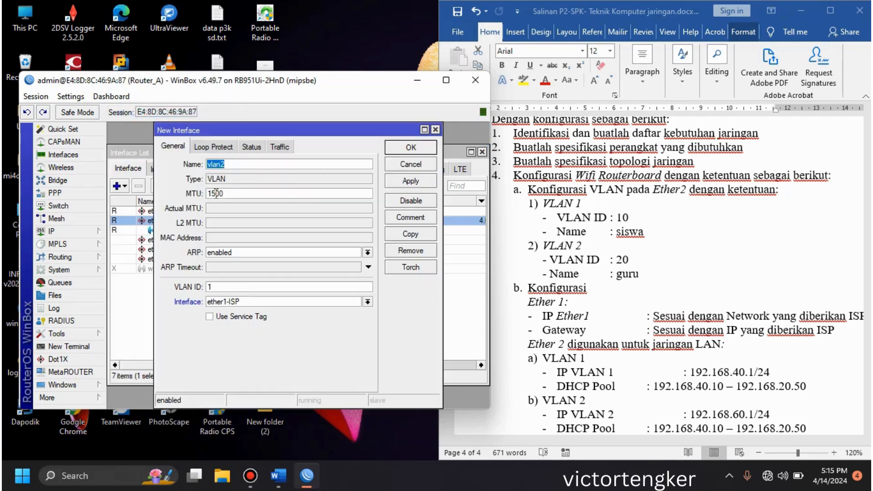
{"action": "left_click", "coordinate": [244, 164]}
{"action": "type", "text": "-Guru"}
{"action": "double_click", "coordinate": [234, 288]}
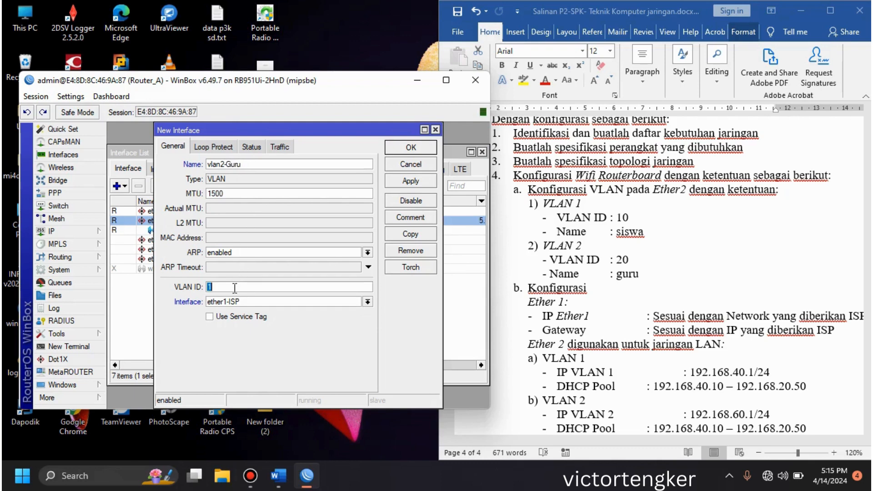
{"action": "type", "text": "200"}
{"action": "left_click", "coordinate": [250, 303]}
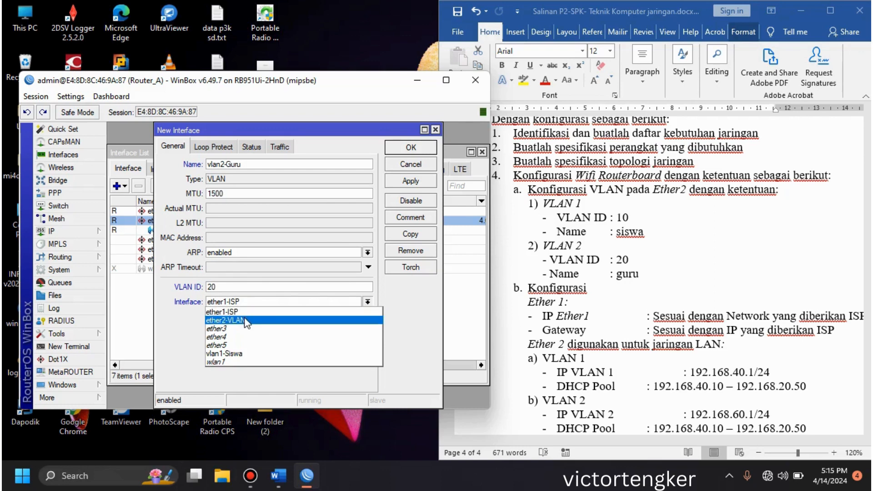
{"action": "left_click", "coordinate": [245, 321]}
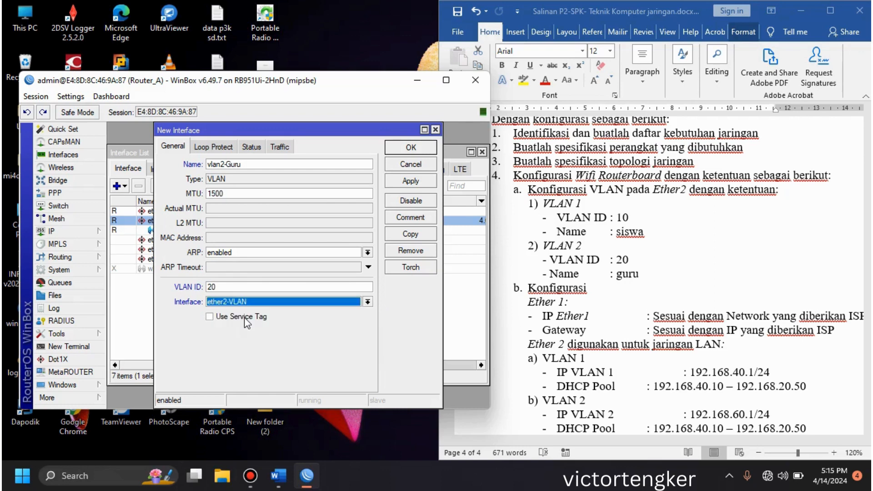
{"action": "left_click", "coordinate": [418, 149]}
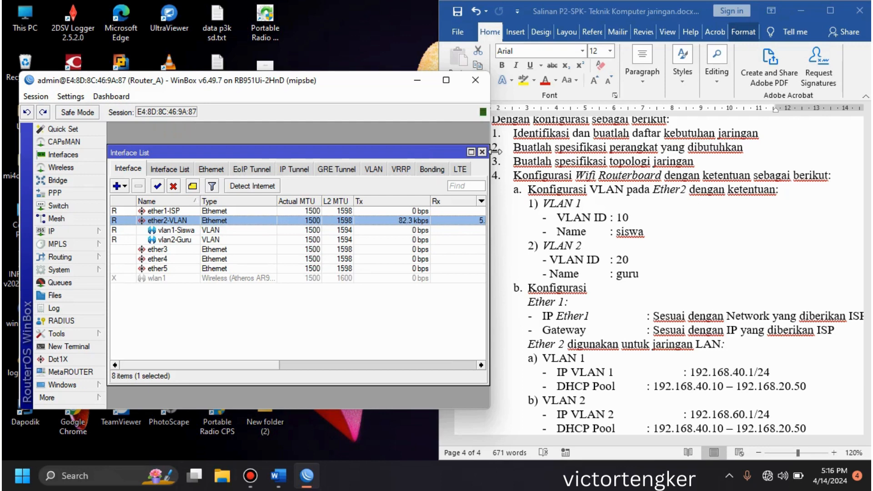
Step: Fit the WinBox window into the half of the screen beside the exam document and close the interface list
{"action": "left_click", "coordinate": [447, 80]}
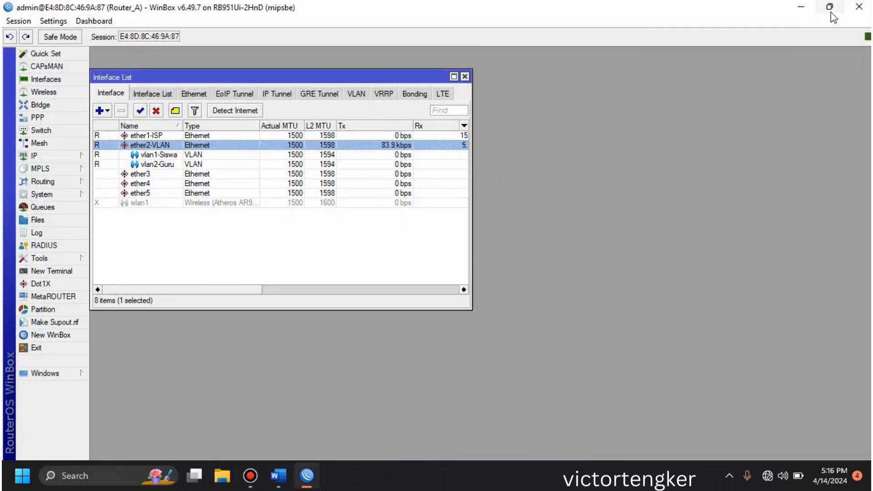
{"action": "mouse_move", "coordinate": [833, 17]}
{"action": "left_click", "coordinate": [752, 44]}
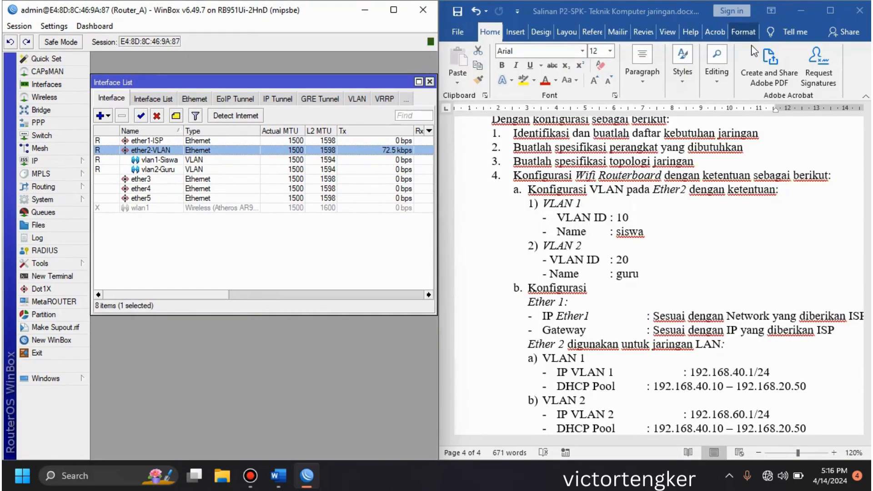
{"action": "left_click", "coordinate": [430, 81]}
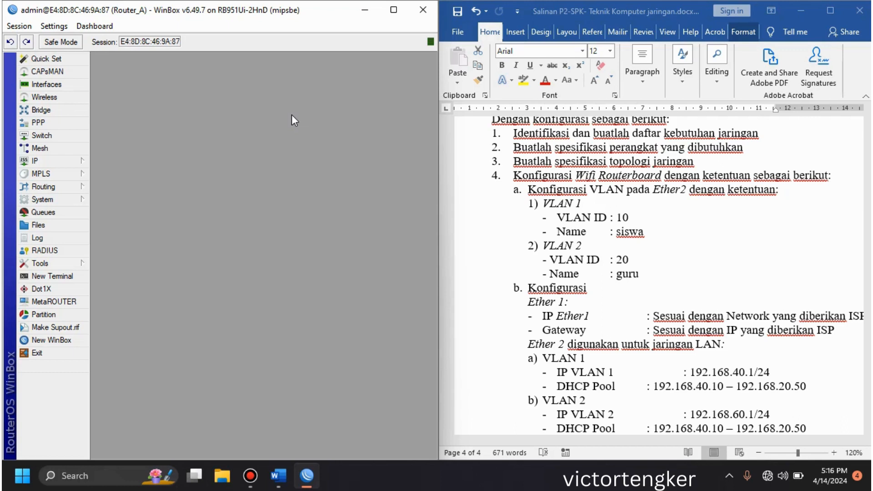
Step: Add a DHCP client on ether1-ISP with peer DNS, peer NTP and the default route enabled, and close the client list
{"action": "left_click", "coordinate": [80, 157]}
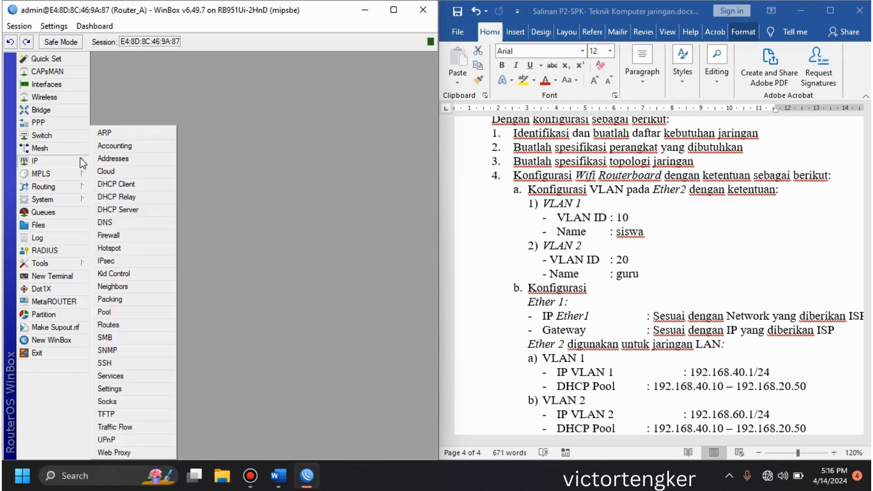
{"action": "left_click", "coordinate": [148, 184]}
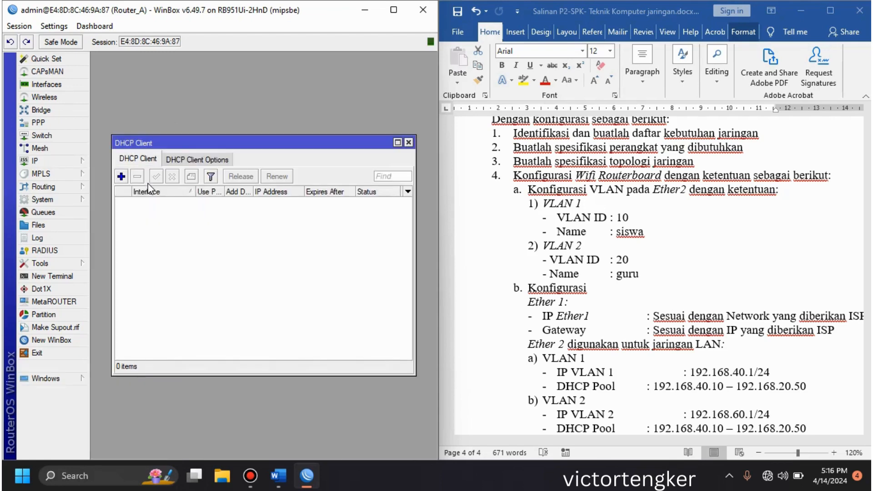
{"action": "left_click", "coordinate": [122, 177]}
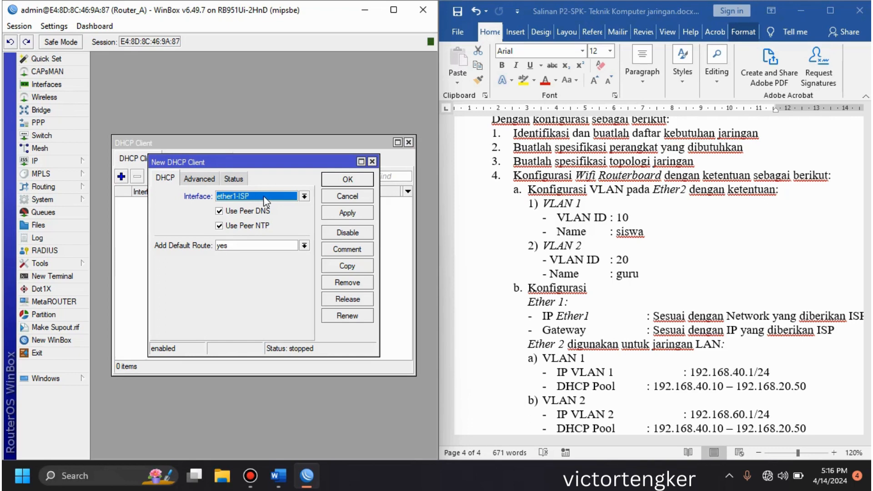
{"action": "left_click", "coordinate": [351, 177]}
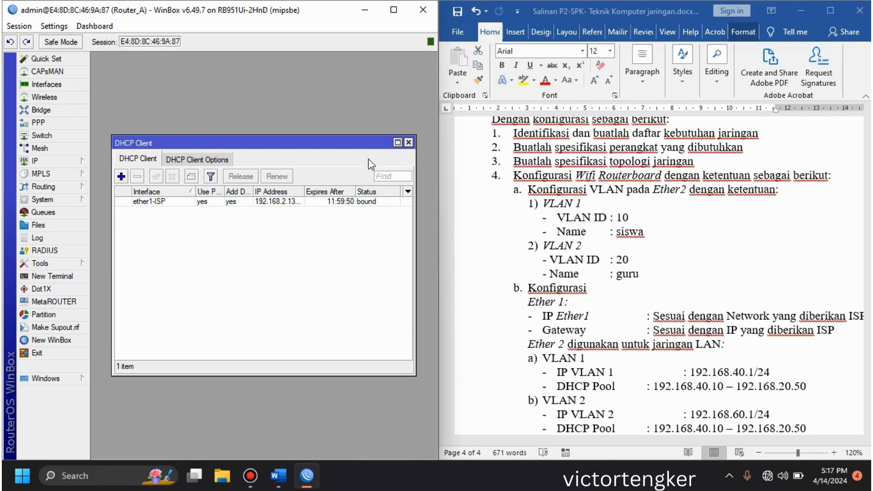
{"action": "left_click", "coordinate": [410, 141]}
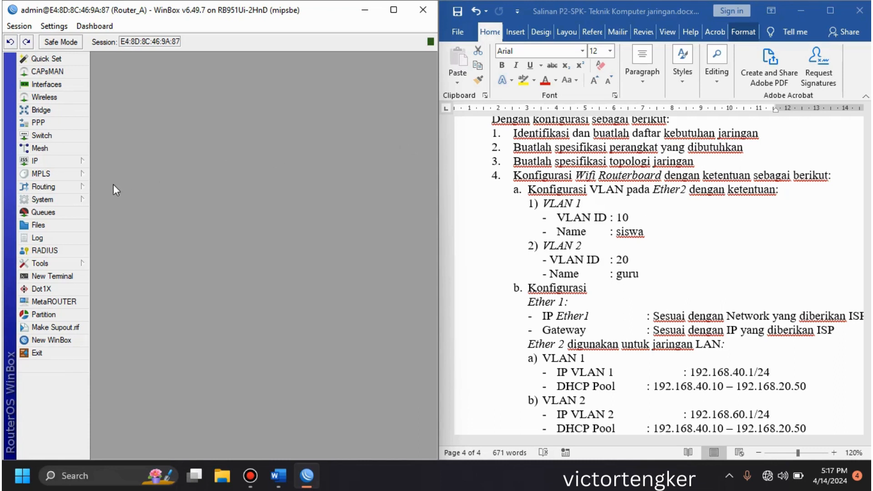
Step: Open a router terminal and get past the password change request without setting a new password
{"action": "left_click", "coordinate": [59, 278]}
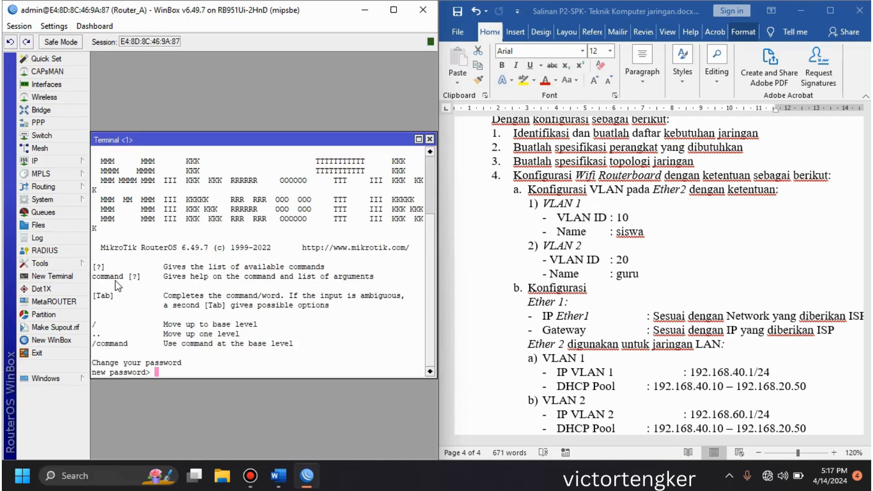
{"action": "key", "text": "Return"}
{"action": "key", "text": "Return"}
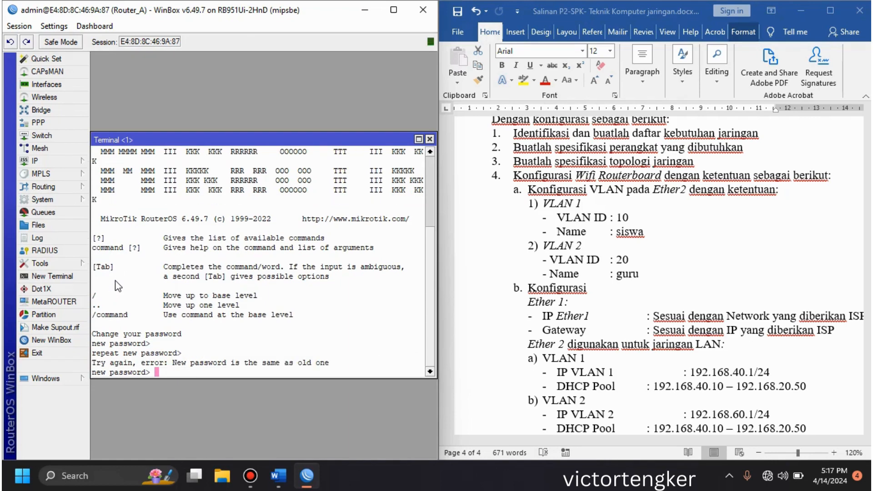
{"action": "key", "text": "Return"}
{"action": "key", "text": "Return"}
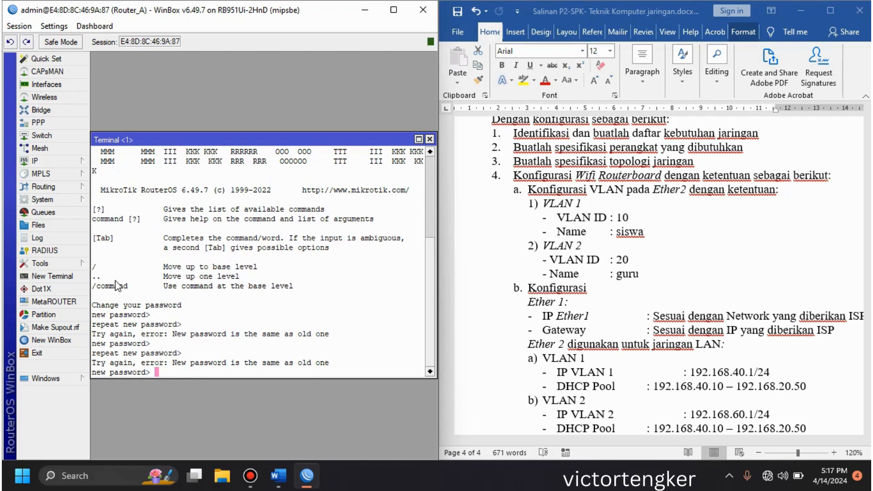
{"action": "key", "text": "ctrl+c"}
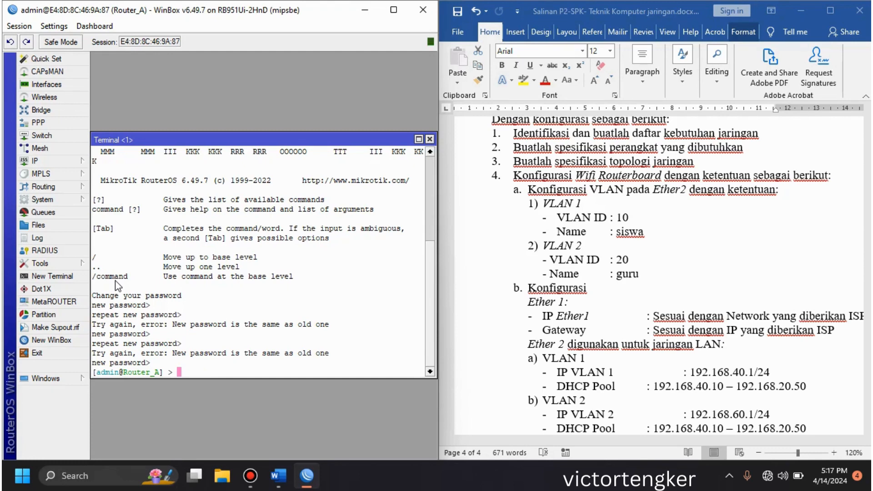
Step: Test the internet connection by pinging 8.8.8.8 from the terminal, and close the terminal
{"action": "type", "text": "ping 8.8.8.i8"}
{"action": "key", "text": "BackSpace"}
{"action": "key", "text": "BackSpace"}
{"action": "type", "text": "8"}
{"action": "key", "text": "Return"}
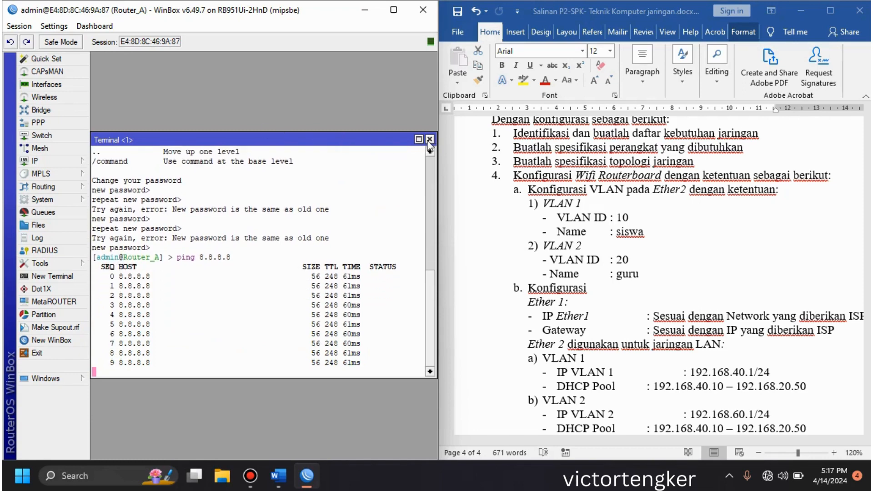
{"action": "left_click", "coordinate": [429, 139]}
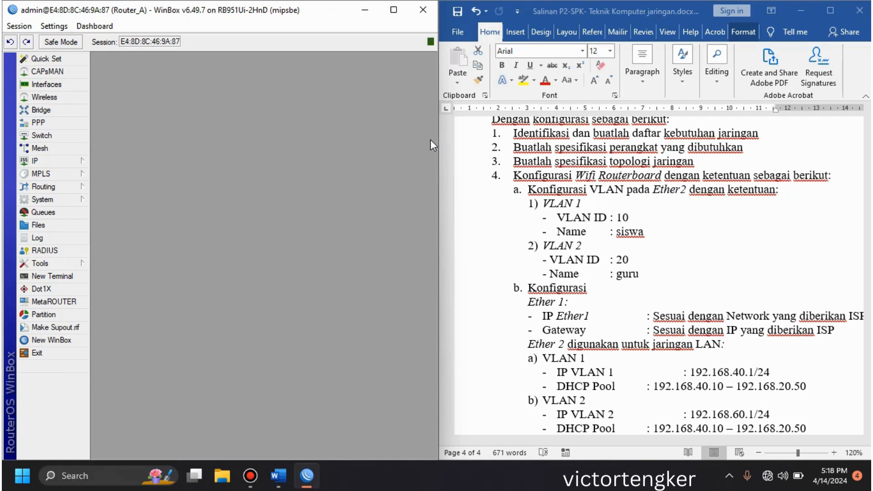
Step: Assign the IP address 192.168.40.1/24 to the vlan1-Siswa interface
{"action": "left_click", "coordinate": [79, 161]}
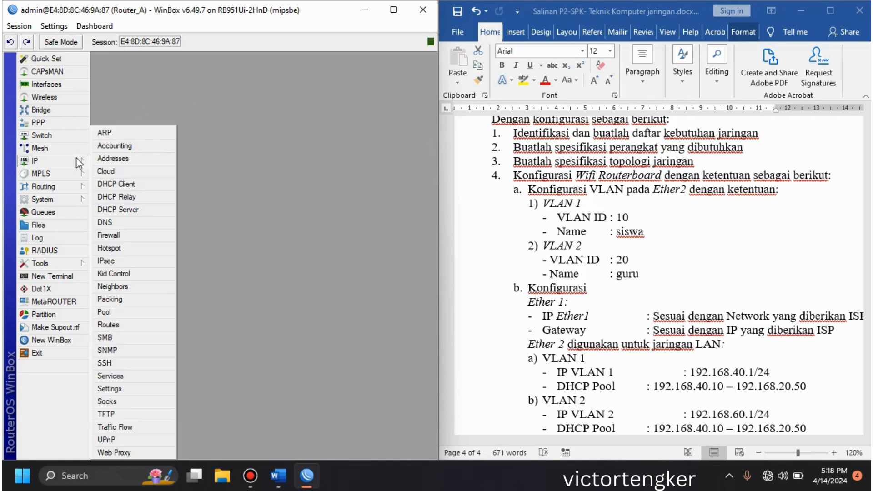
{"action": "left_click", "coordinate": [106, 158]}
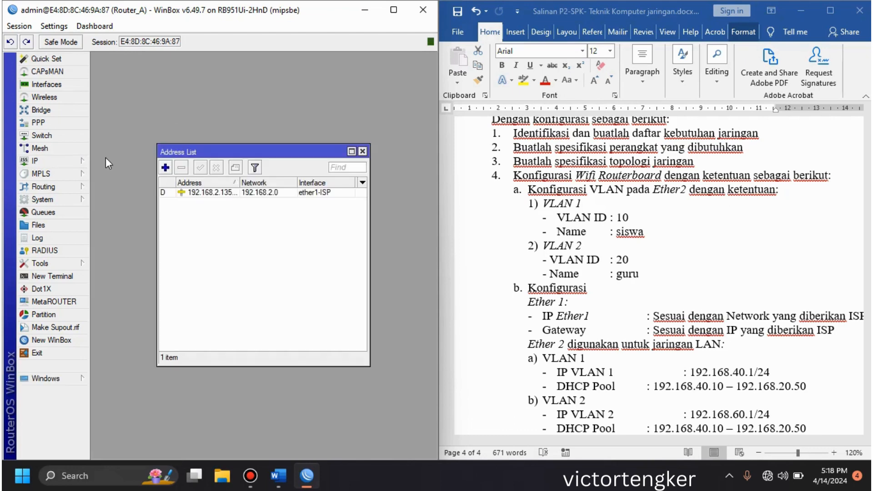
{"action": "left_click", "coordinate": [166, 168]}
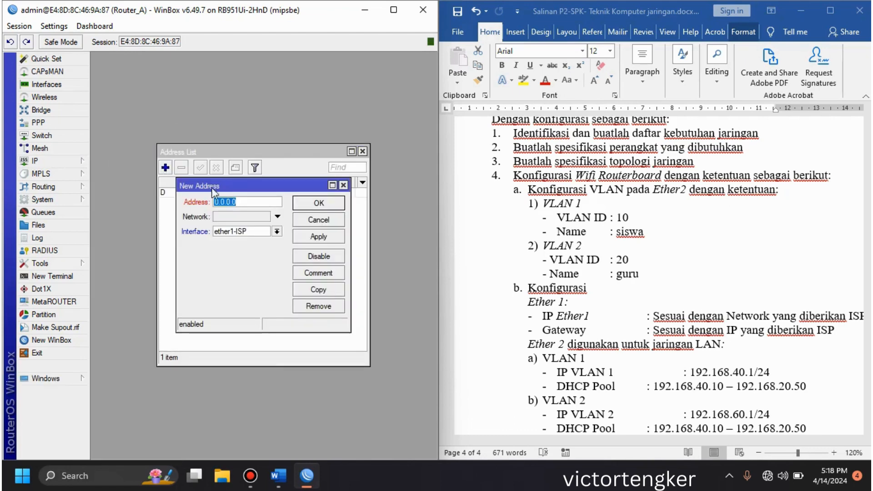
{"action": "type", "text": "192"}
{"action": "type", "text": ".167"}
{"action": "type", "text": ".4"}
{"action": "key", "text": "BackSpace"}
{"action": "key", "text": "BackSpace"}
{"action": "key", "text": "BackSpace"}
{"action": "type", "text": "8.40.1/24"}
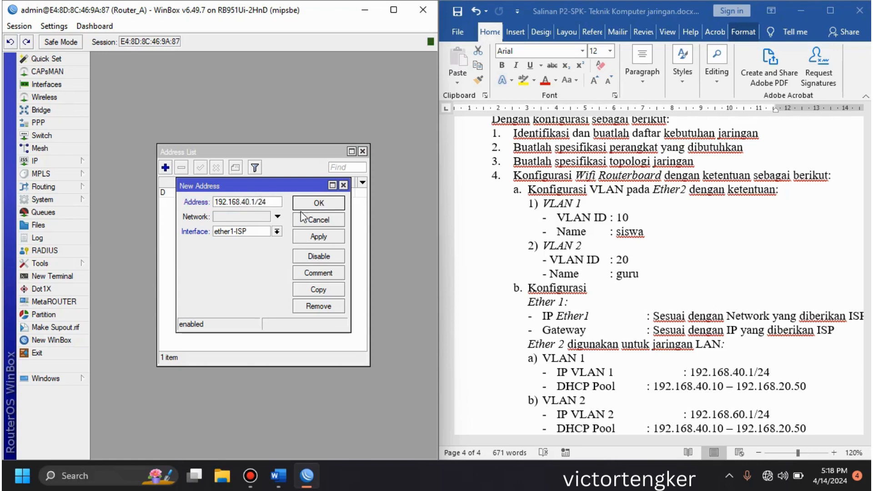
{"action": "left_click", "coordinate": [276, 231]}
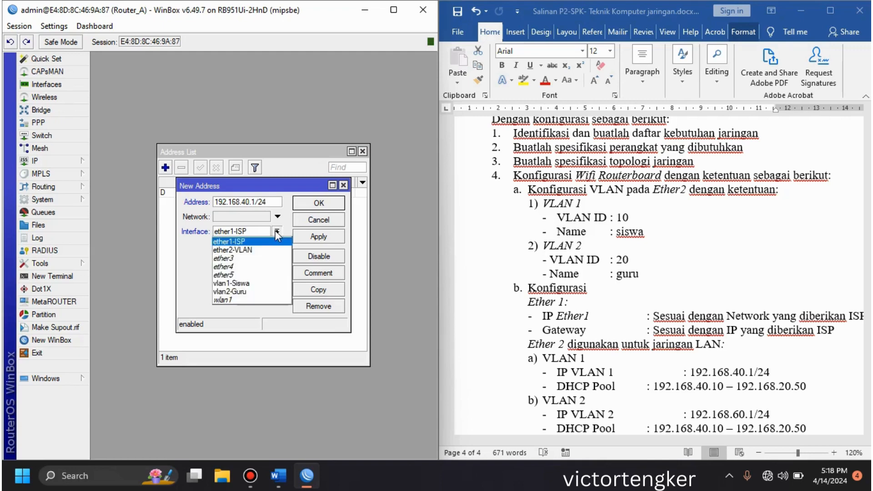
{"action": "left_click", "coordinate": [260, 283]}
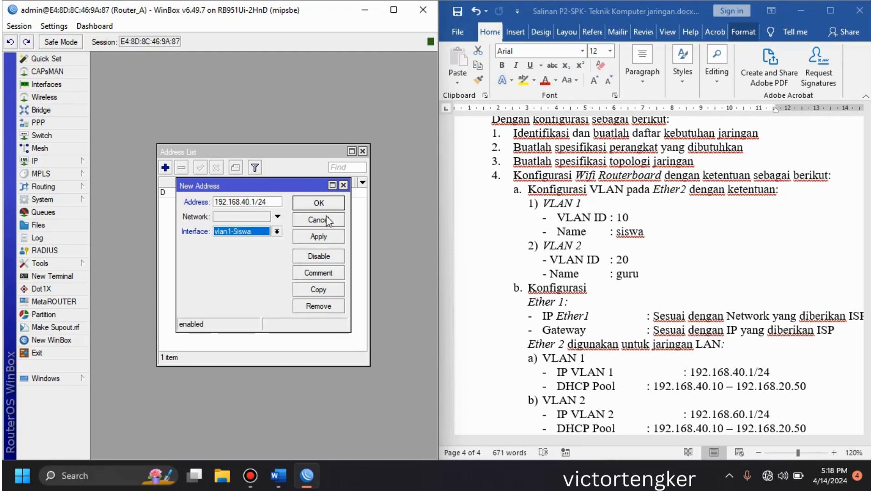
{"action": "left_click", "coordinate": [319, 204]}
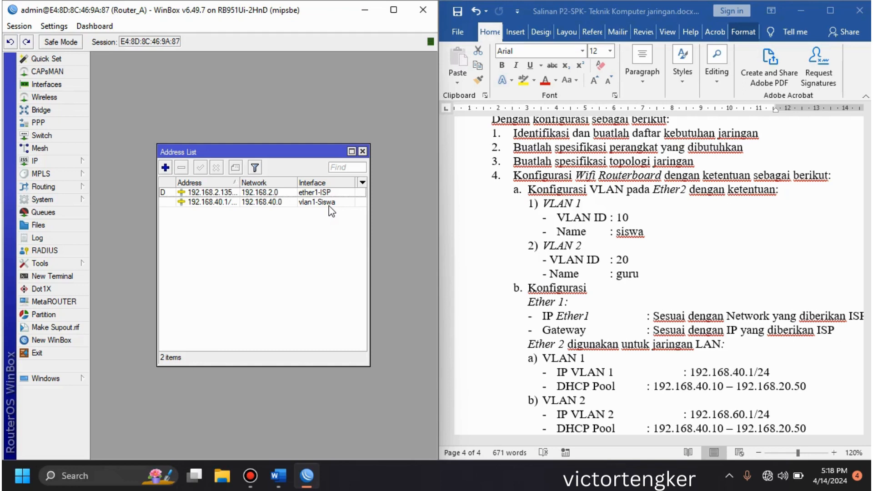
Step: Assign the IP address 192.168.60.1/24 to the vlan2-Guru interface
{"action": "left_click", "coordinate": [165, 167]}
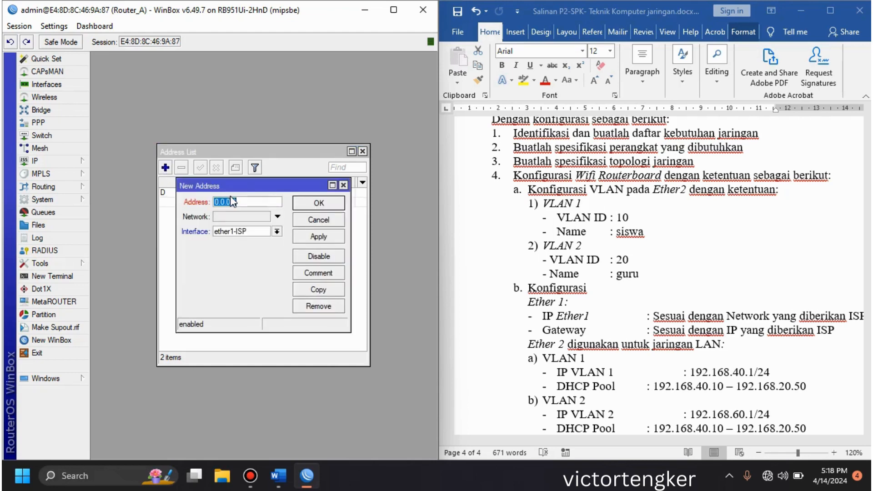
{"action": "type", "text": "192.168.60.1/24"}
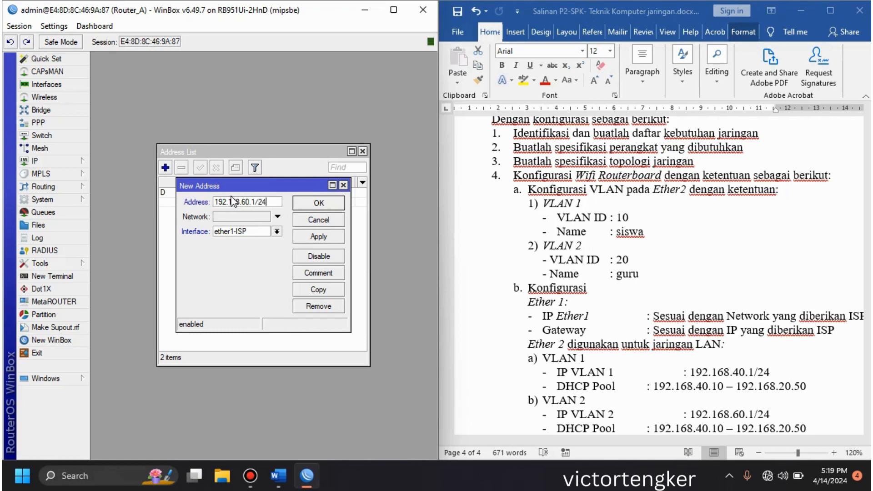
{"action": "left_click", "coordinate": [277, 231]}
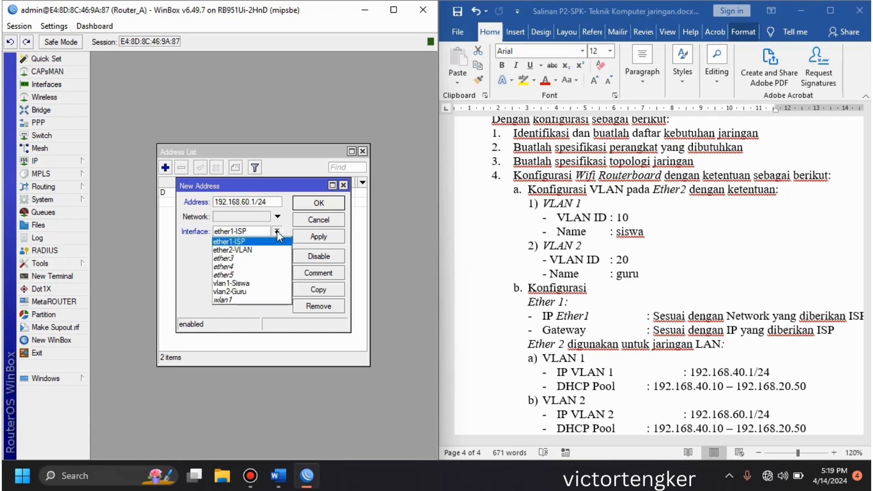
{"action": "left_click", "coordinate": [257, 293]}
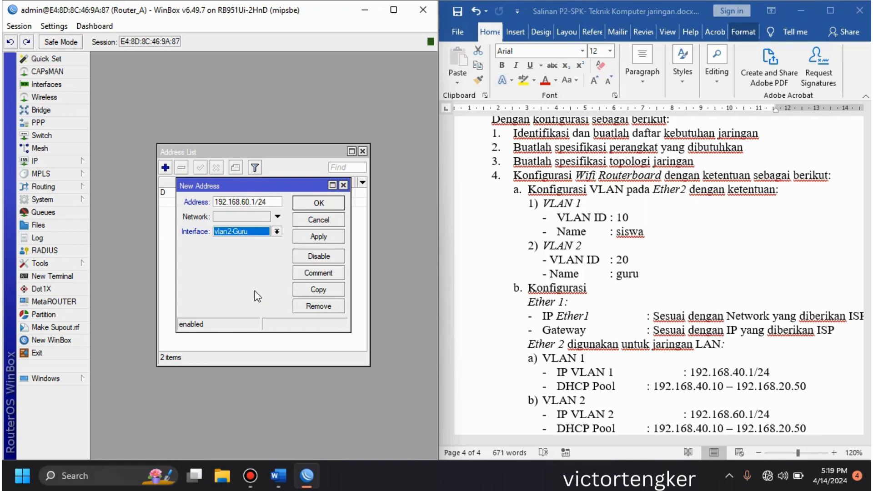
{"action": "left_click", "coordinate": [314, 207]}
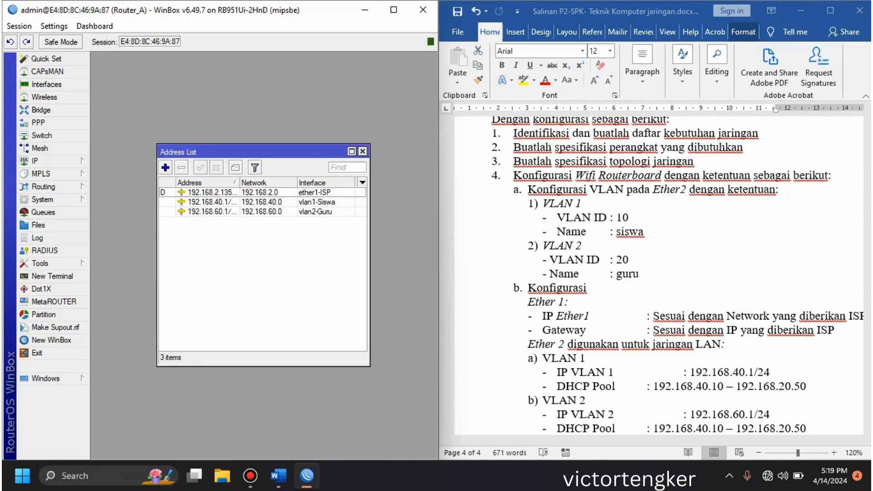
Step: Assign the WLAN address 192.168.20.1/24 from the task document to the wlan1 interface, and close the address list
{"action": "left_click", "coordinate": [867, 242]}
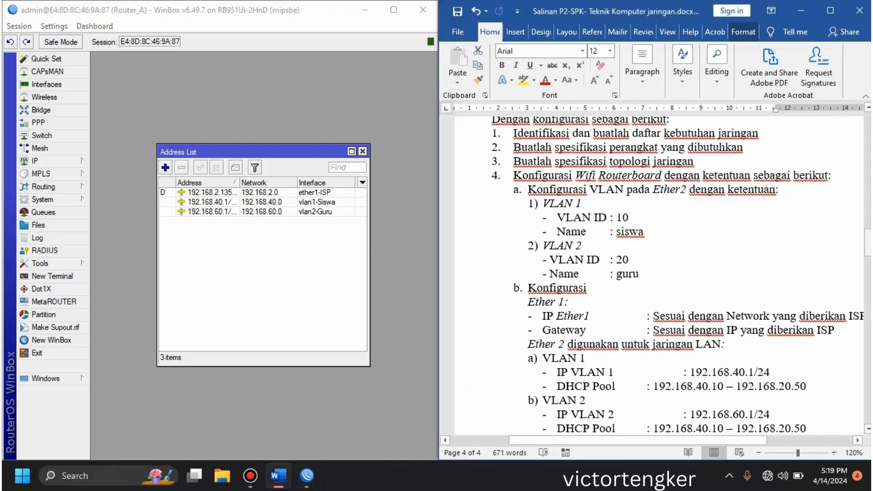
{"action": "left_click_drag", "start_coordinate": [868, 242], "coordinate": [869, 266]}
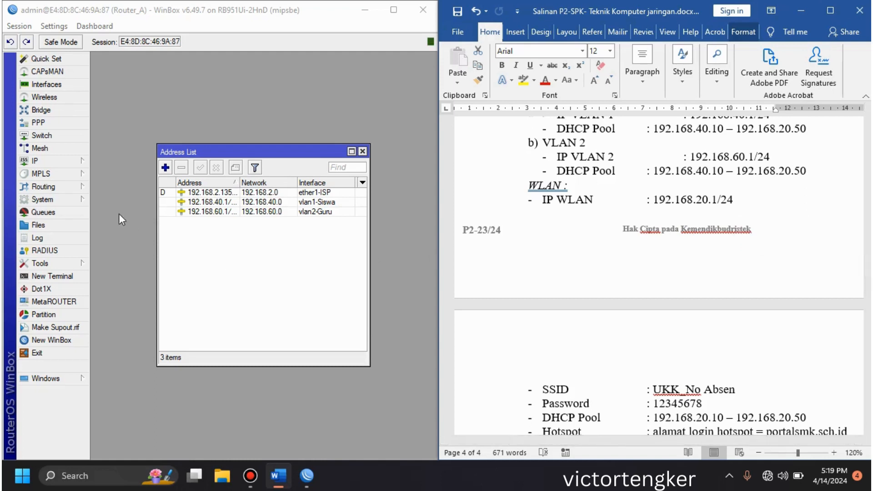
{"action": "left_click", "coordinate": [164, 166]}
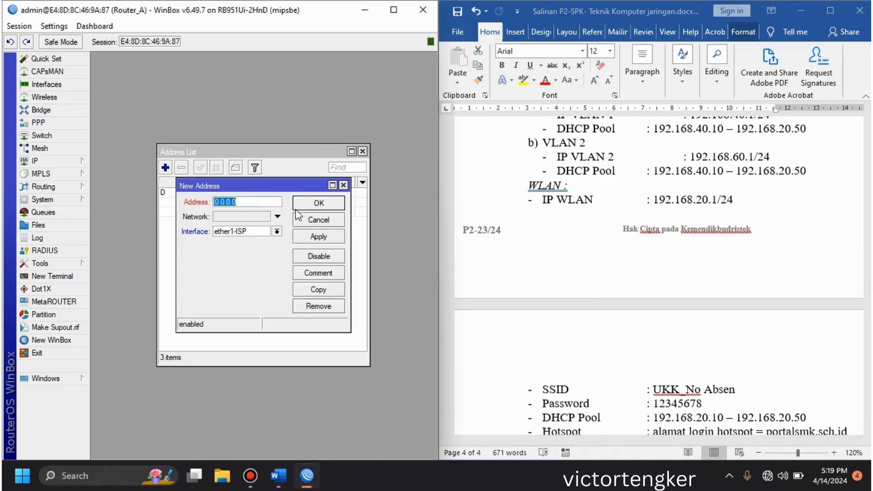
{"action": "left_click", "coordinate": [279, 231]}
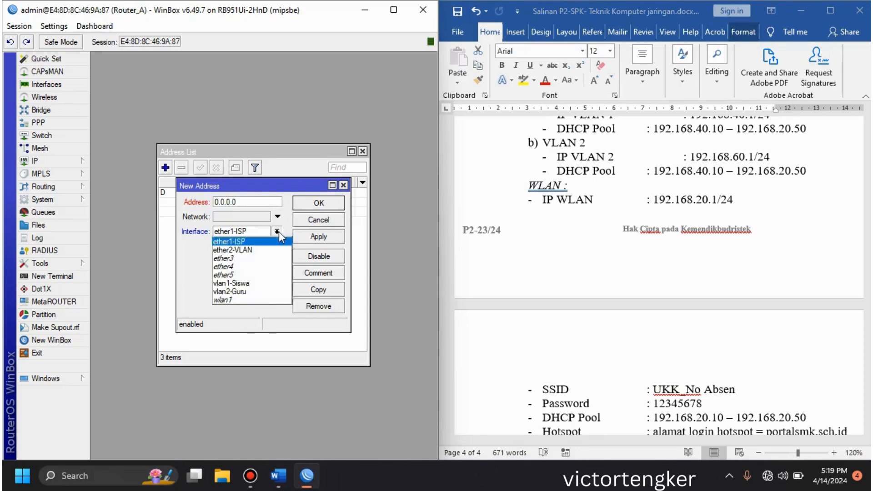
{"action": "left_click", "coordinate": [279, 231]}
{"action": "double_click", "coordinate": [275, 202]}
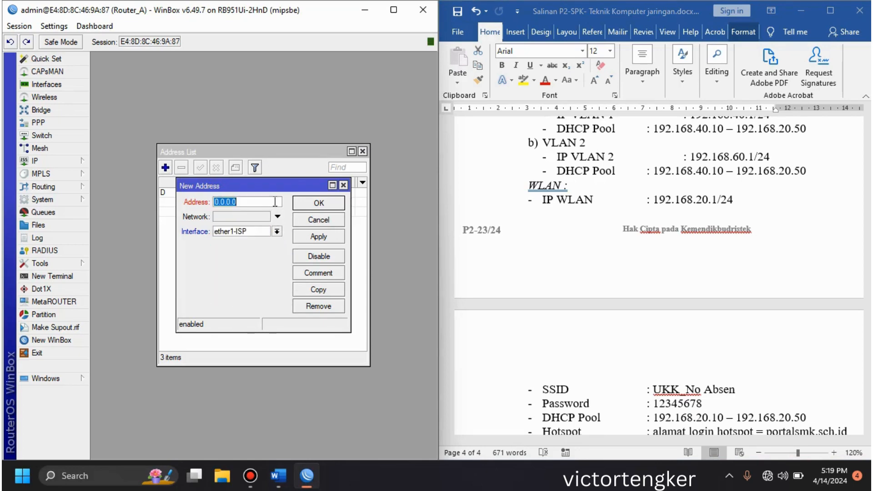
{"action": "type", "text": "192.1687"}
{"action": "key", "text": "BackSpace"}
{"action": "type", "text": ".20/"}
{"action": "type", "text": "."}
{"action": "key", "text": "BackSpace"}
{"action": "key", "text": "BackSpace"}
{"action": "type", "text": ".1/24"}
{"action": "left_click", "coordinate": [277, 231]}
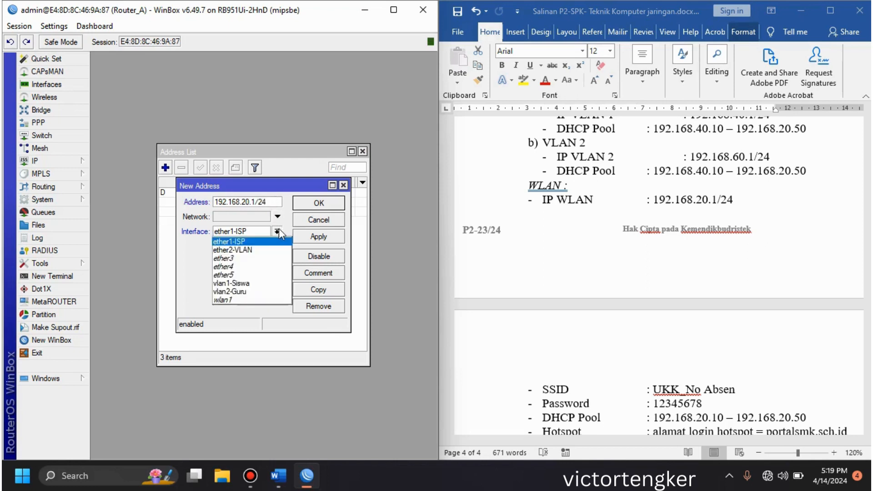
{"action": "left_click", "coordinate": [243, 301]}
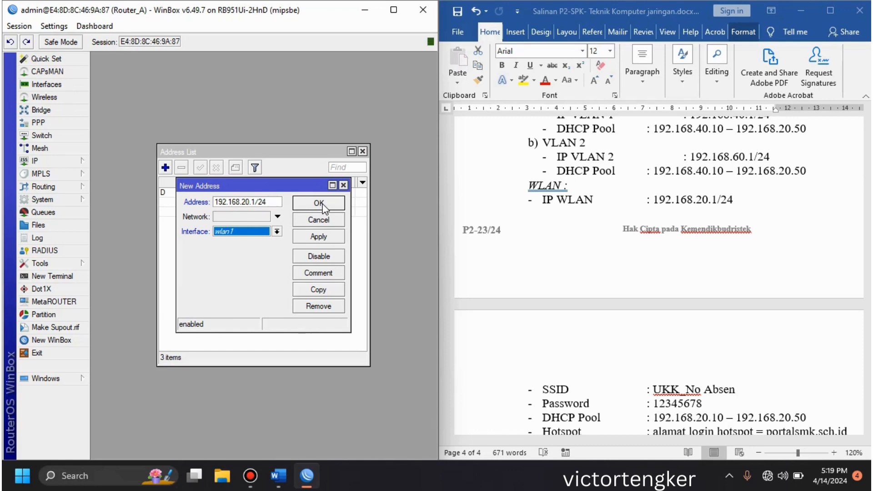
{"action": "left_click", "coordinate": [321, 206]}
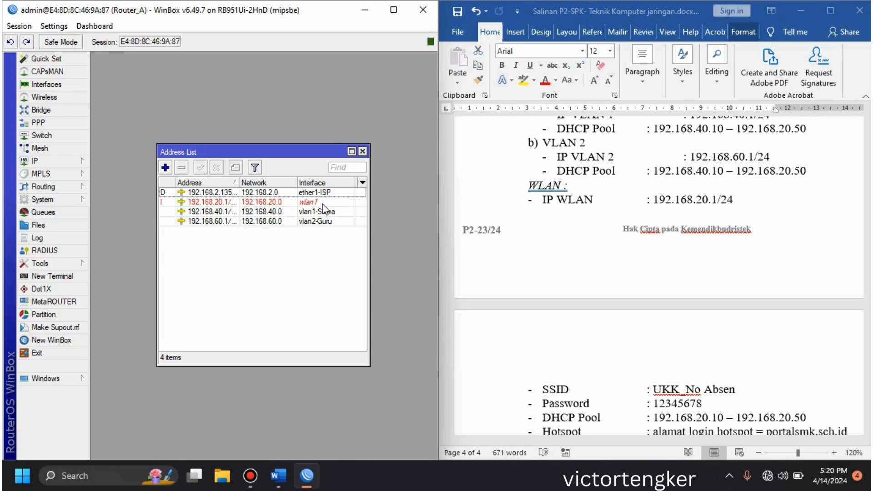
{"action": "left_click", "coordinate": [363, 151]}
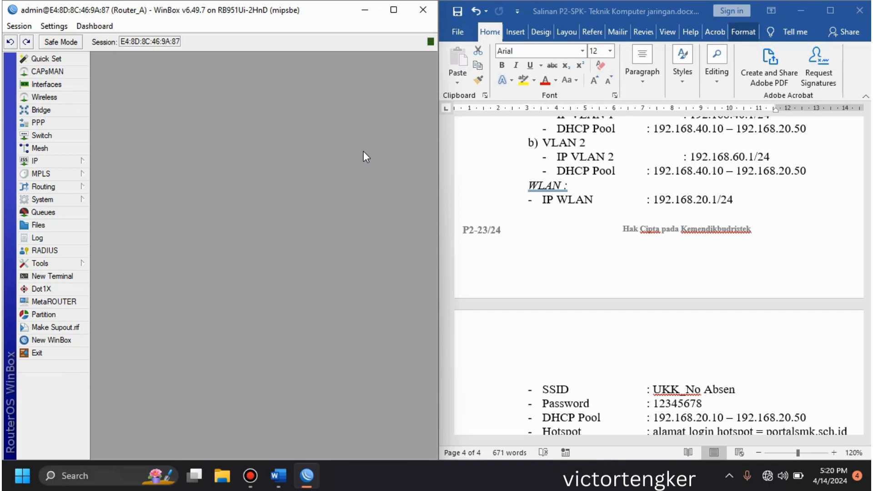
Step: Create a firewall NAT rule in the srcnat chain with ether1-ISP as the outgoing interface
{"action": "left_click", "coordinate": [63, 162]}
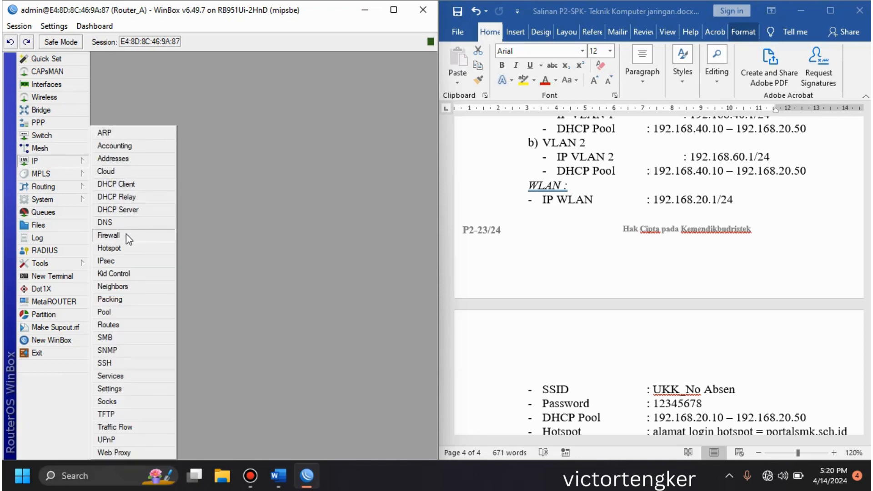
{"action": "left_click", "coordinate": [109, 235]}
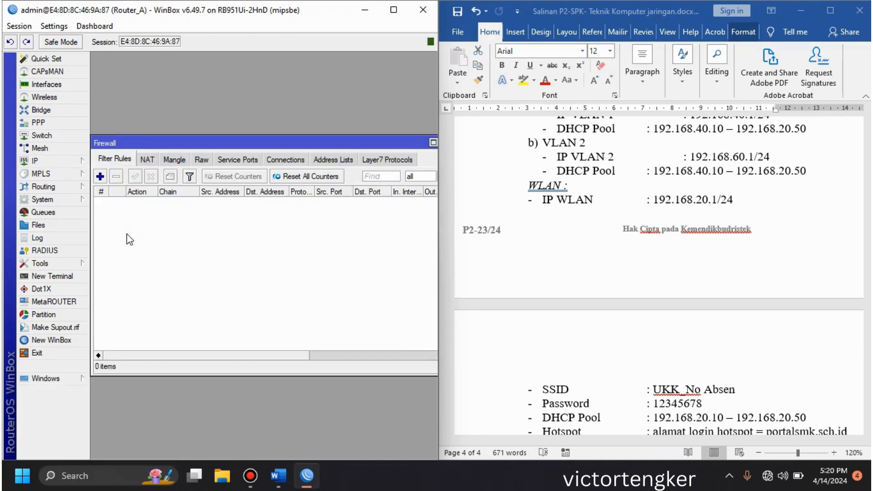
{"action": "left_click", "coordinate": [148, 160]}
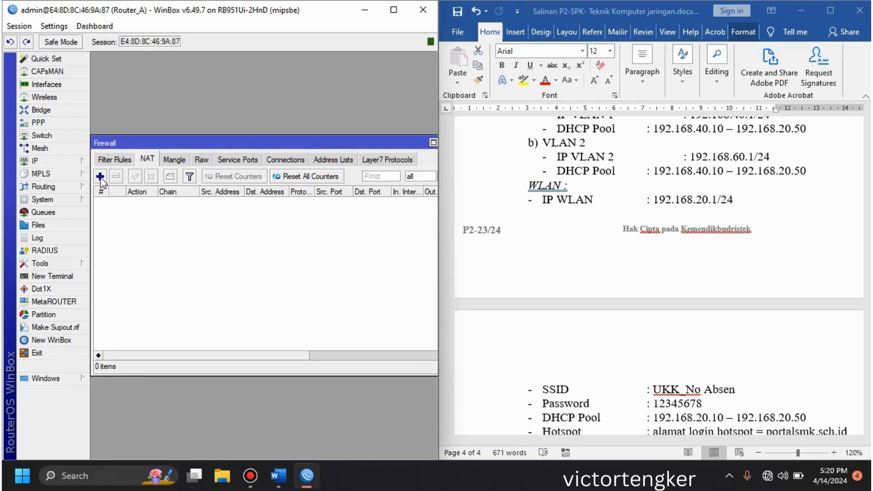
{"action": "left_click", "coordinate": [100, 178]}
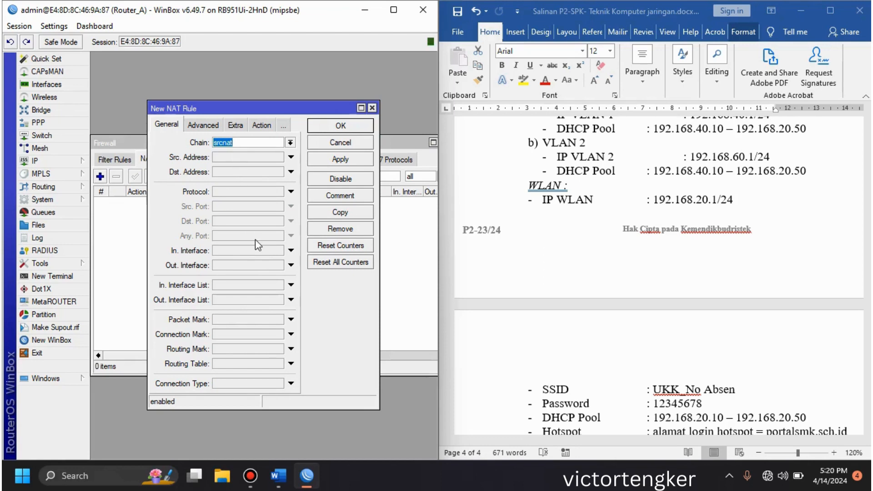
{"action": "left_click", "coordinate": [247, 264]}
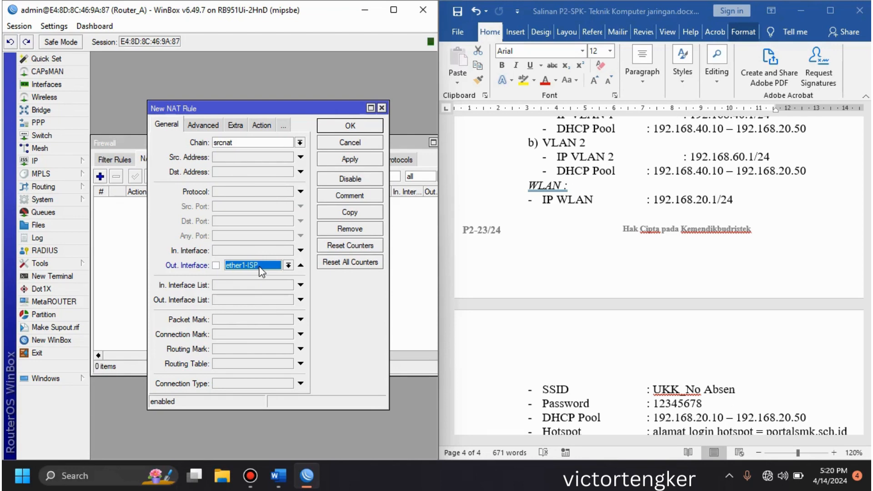
Step: Set the new NAT rule's action to masquerade, save the rule and close the firewall window
{"action": "left_click", "coordinate": [263, 125]}
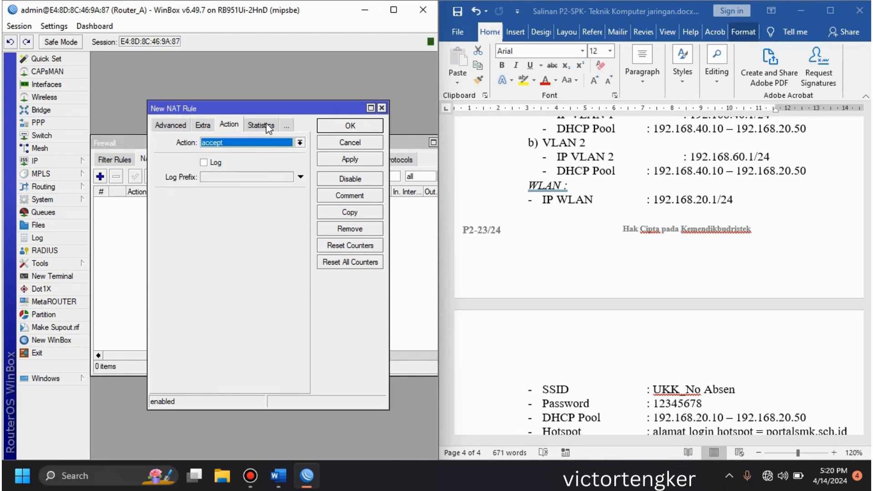
{"action": "left_click", "coordinate": [258, 147]}
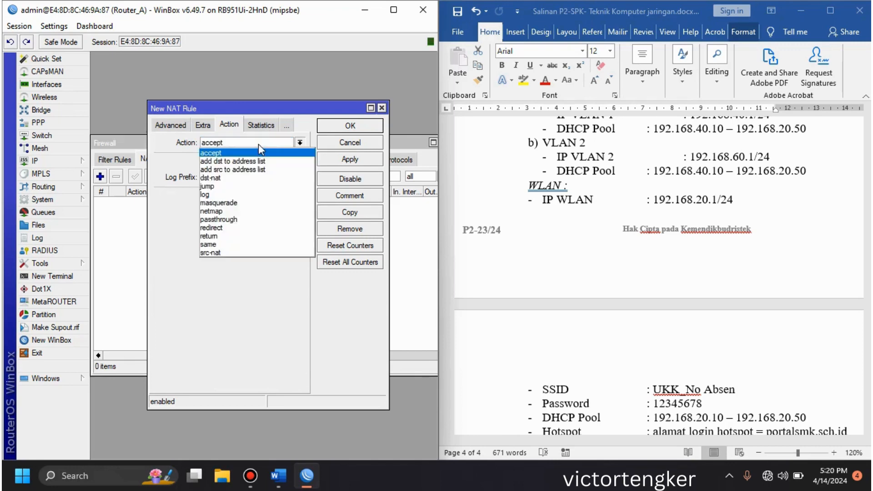
{"action": "left_click", "coordinate": [236, 203]}
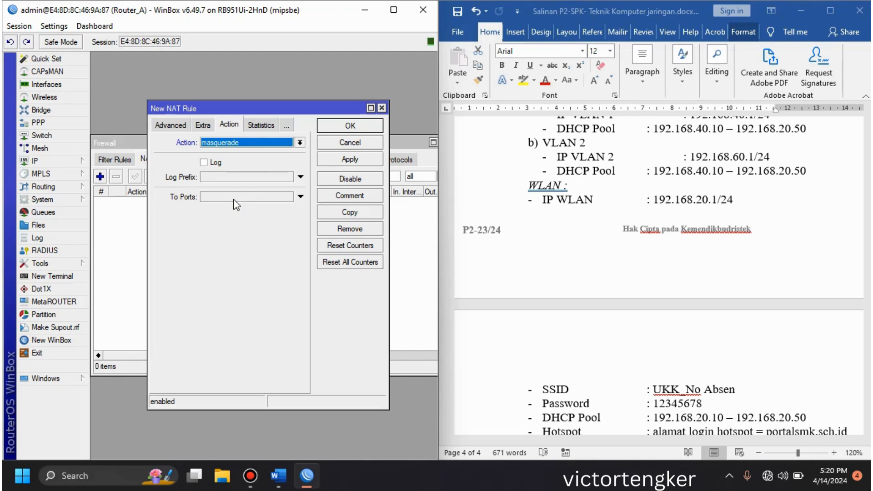
{"action": "left_click", "coordinate": [350, 127]}
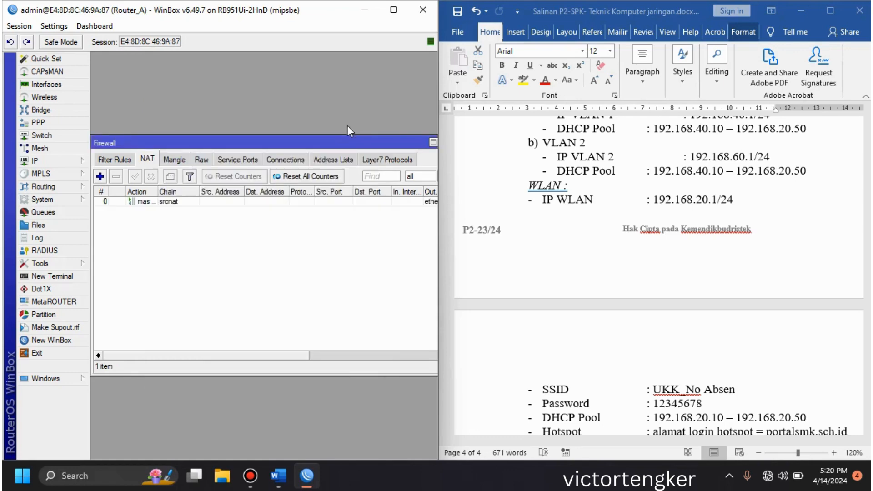
{"action": "left_click", "coordinate": [320, 354]}
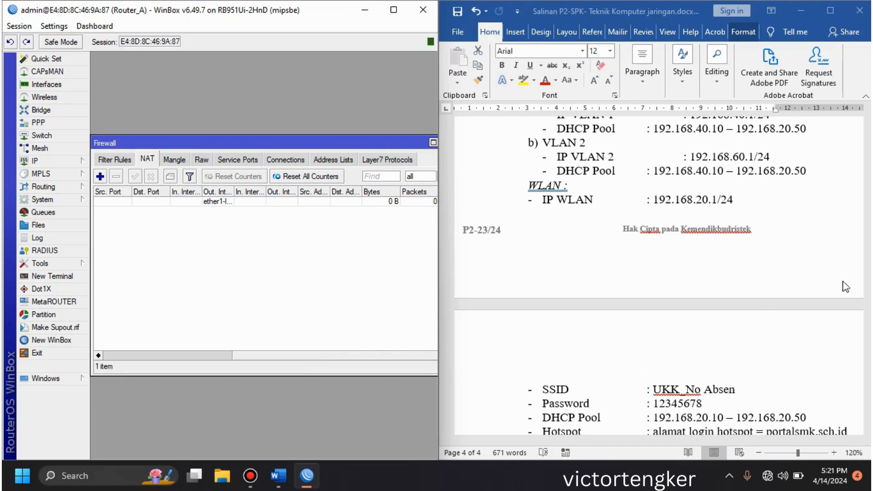
{"action": "left_click", "coordinate": [862, 278]}
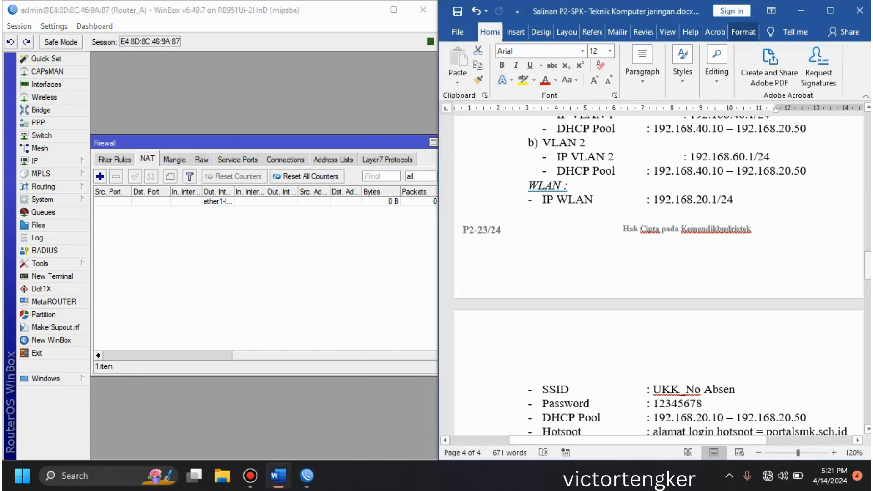
{"action": "mouse_move", "coordinate": [867, 266]}
{"action": "left_mouse_down"}
{"action": "mouse_move", "coordinate": [869, 303]}
{"action": "mouse_move", "coordinate": [869, 281]}
{"action": "left_mouse_up"}
{"action": "left_click", "coordinate": [251, 248]}
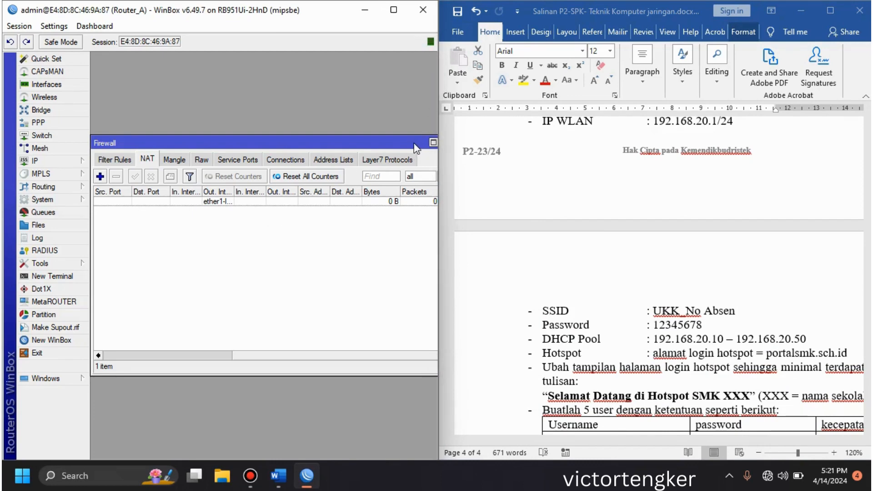
{"action": "left_click_drag", "start_coordinate": [416, 146], "coordinate": [310, 181]}
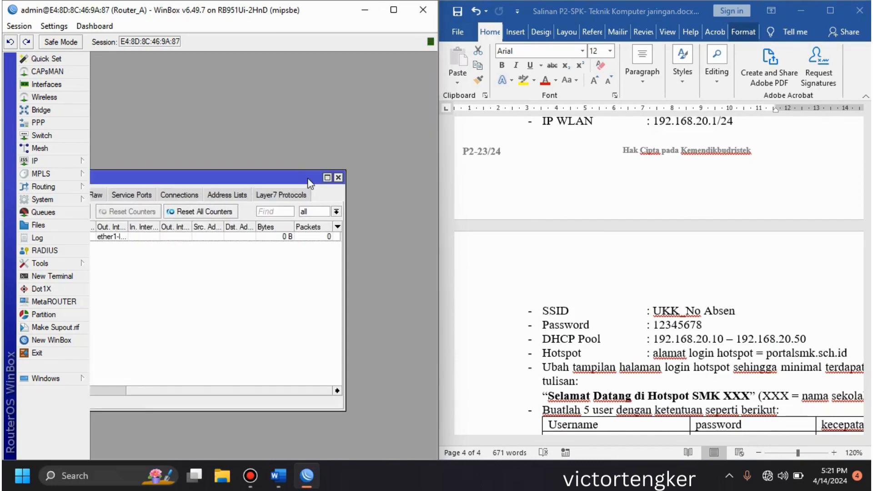
{"action": "left_click", "coordinate": [339, 177]}
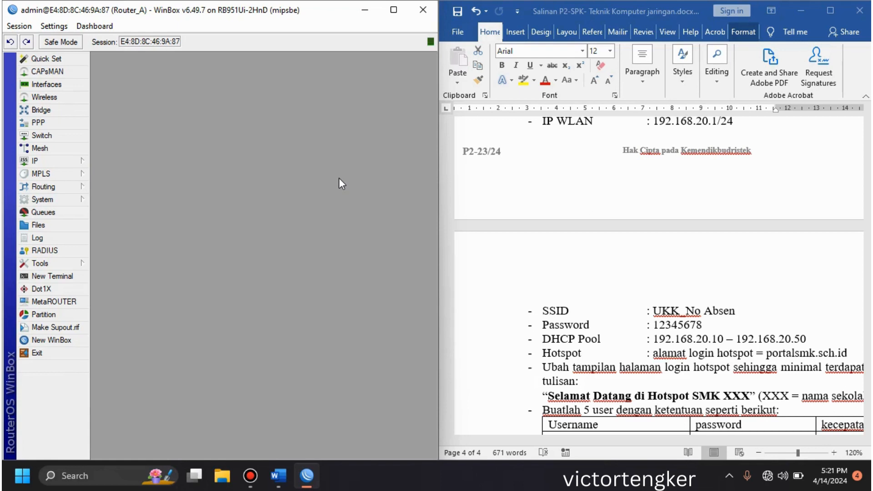
Step: Allow remote requests in the router's DNS settings and set the DNS server to 8.8.8.8
{"action": "left_click", "coordinate": [84, 161]}
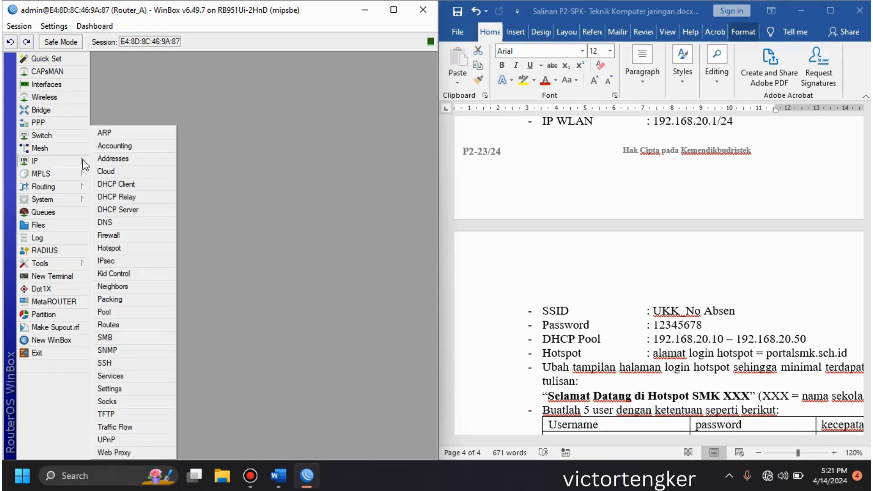
{"action": "left_click", "coordinate": [122, 220]}
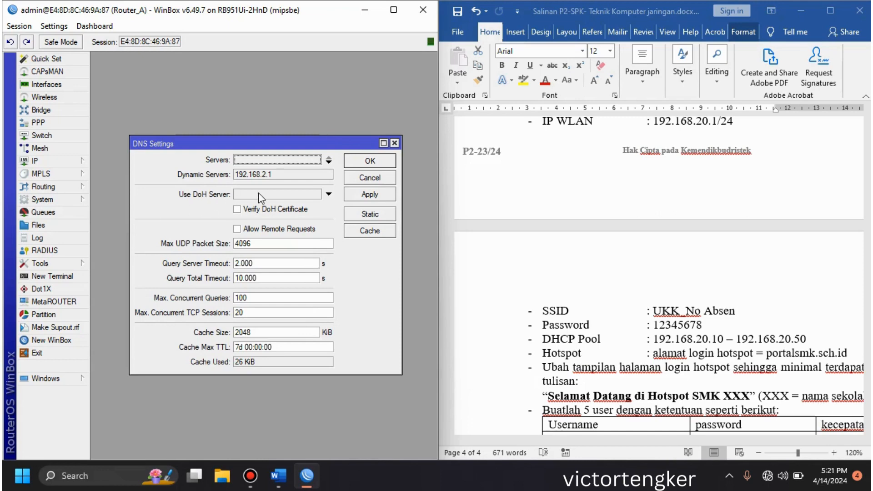
{"action": "left_click", "coordinate": [237, 229]}
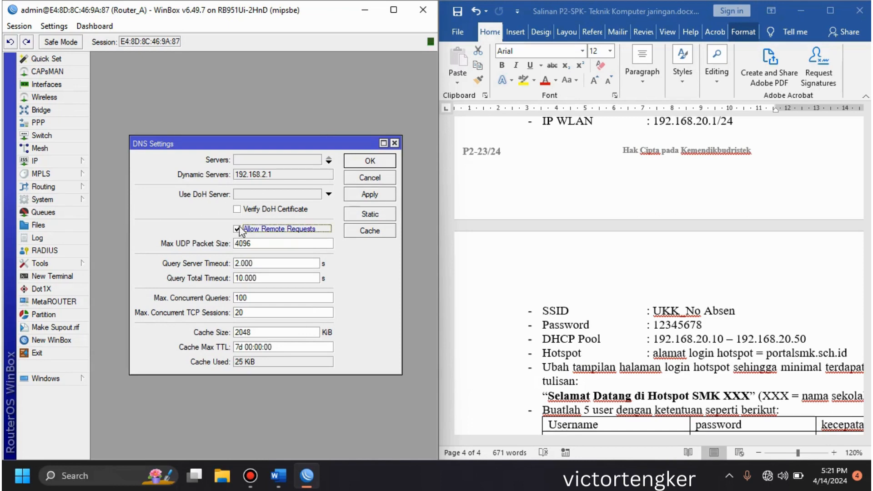
{"action": "left_click", "coordinate": [278, 160]}
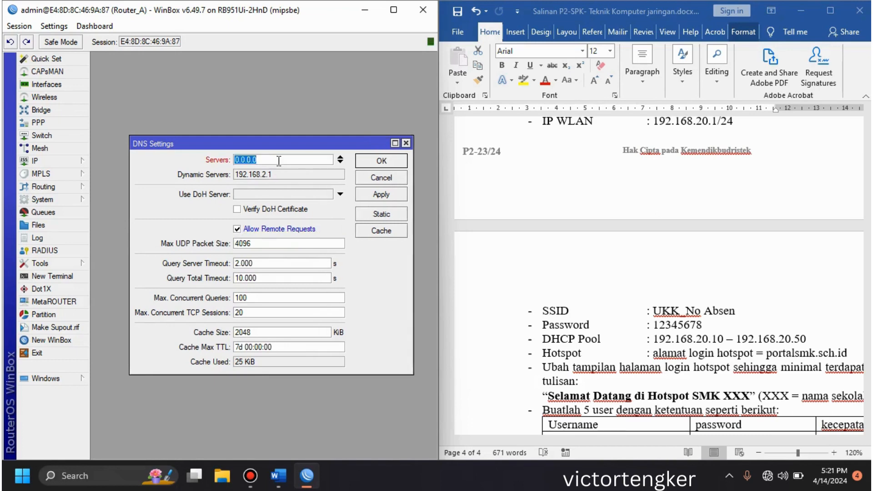
{"action": "type", "text": "8.8.8.8"}
{"action": "left_click", "coordinate": [389, 160]}
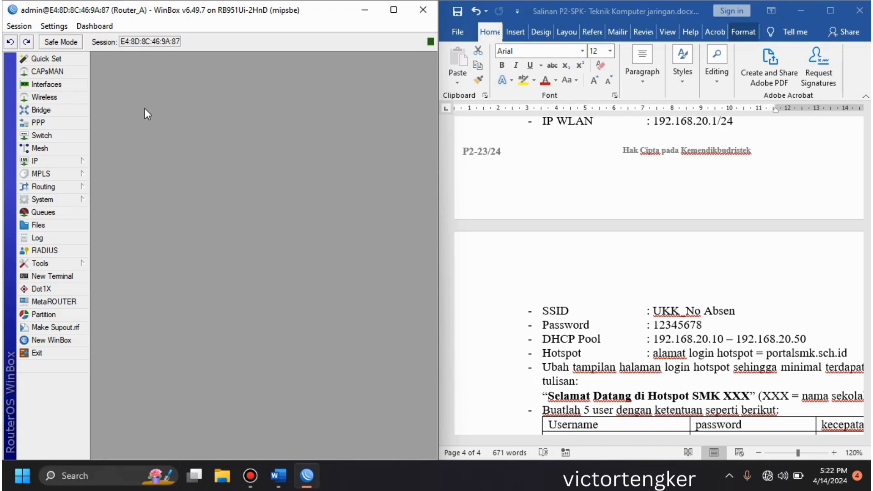
{"action": "left_click", "coordinate": [76, 84]}
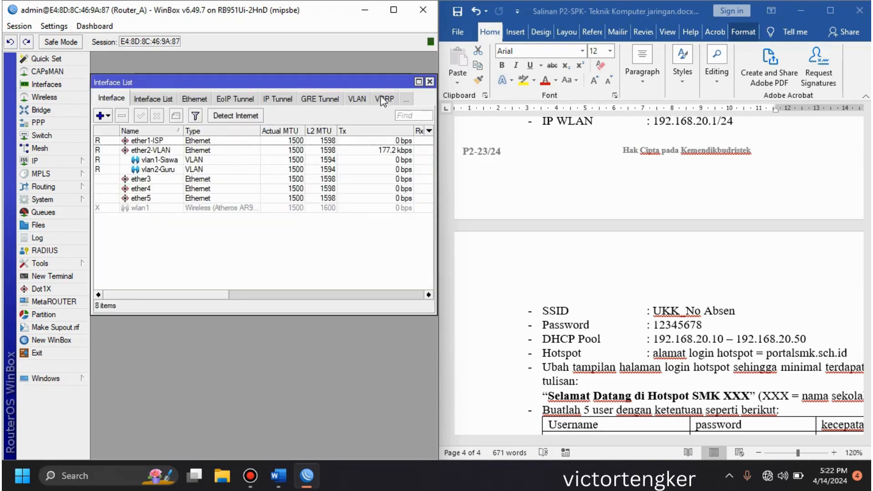
{"action": "left_click", "coordinate": [430, 82]}
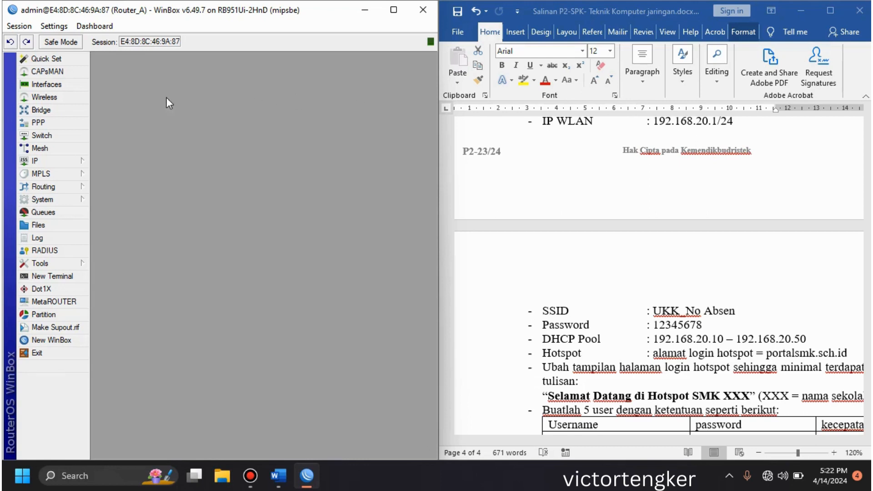
Step: Enable the wlan1 interface in the interface list and close the list
{"action": "left_click", "coordinate": [76, 85]}
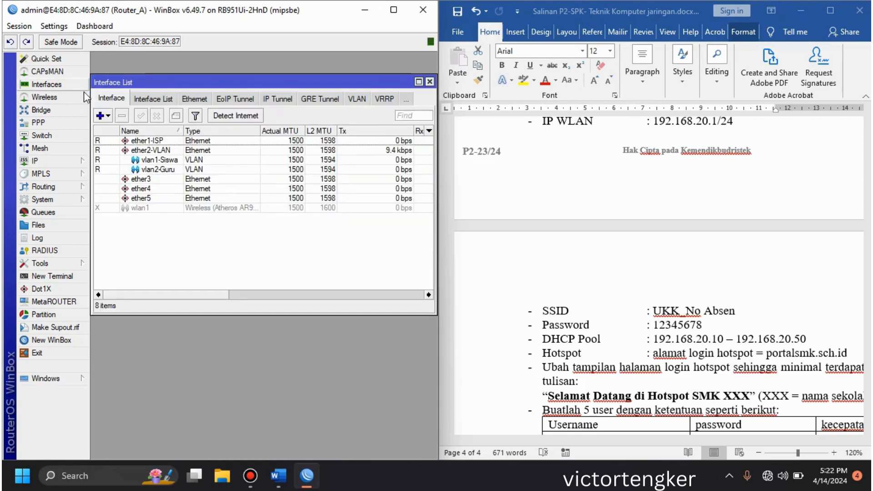
{"action": "left_click", "coordinate": [144, 210]}
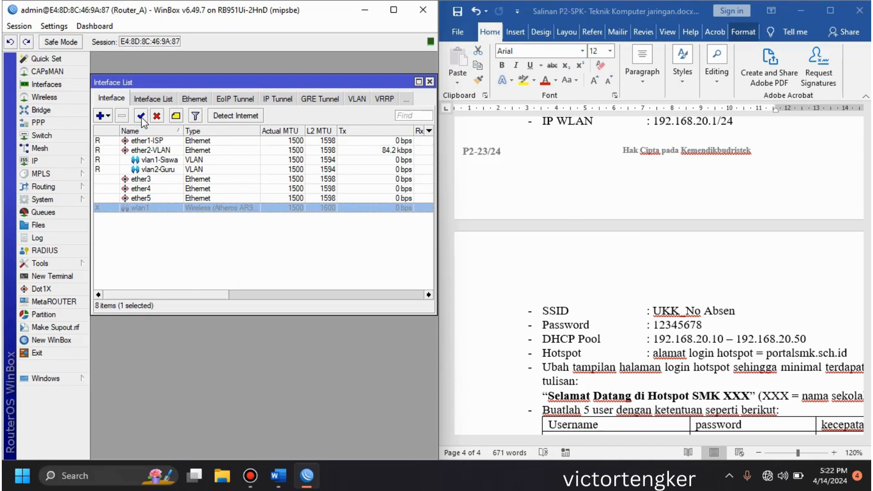
{"action": "left_click", "coordinate": [141, 116]}
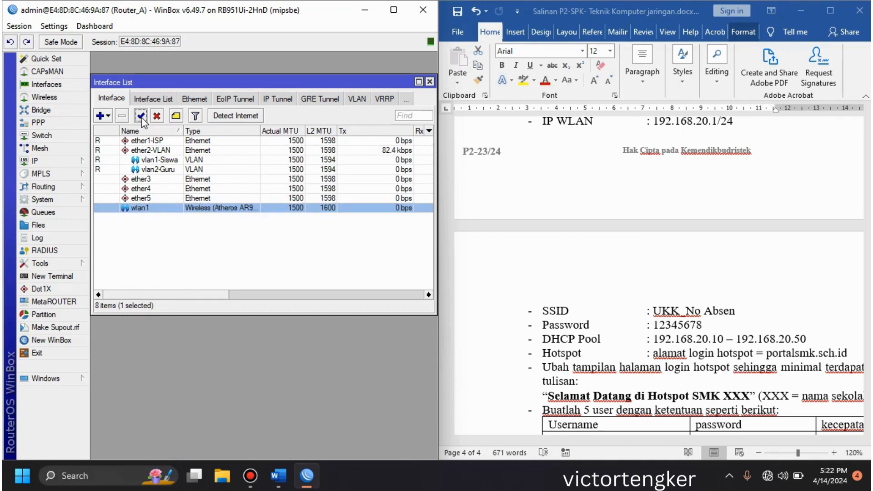
{"action": "left_click", "coordinate": [430, 82]}
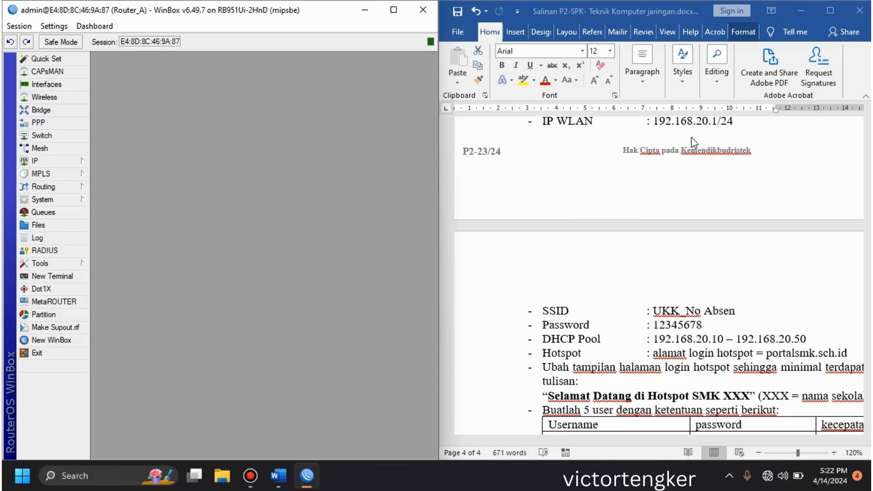
Step: Open the DHCP server list, and correct the task document's pool end addresses to 192.168.40.50 for VLAN 1 and 192.168.60.50 for VLAN 2
{"action": "left_click", "coordinate": [80, 162]}
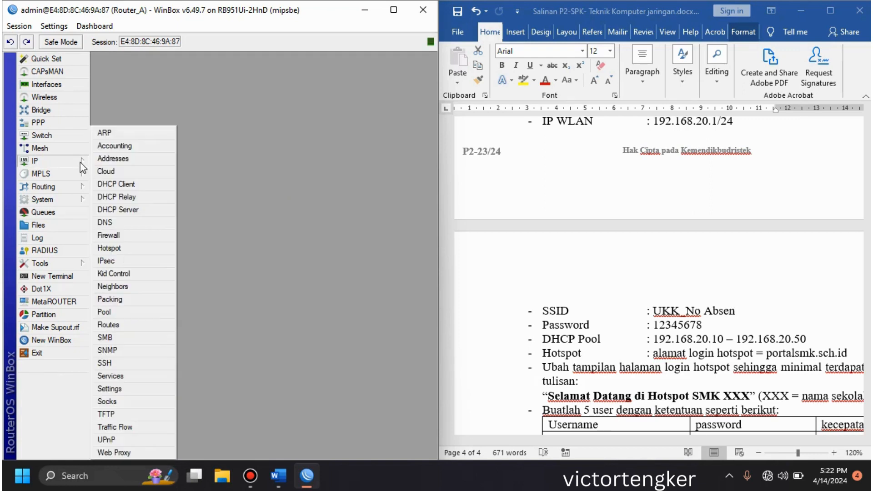
{"action": "left_click", "coordinate": [134, 209]}
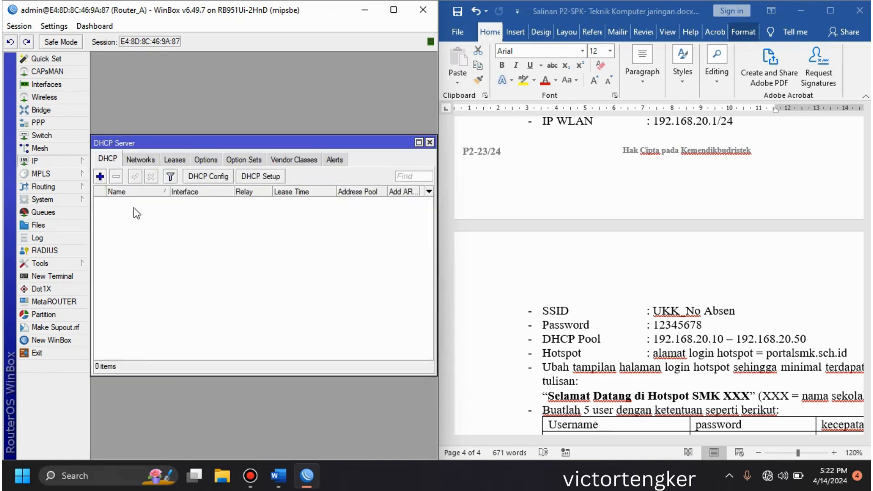
{"action": "left_click", "coordinate": [698, 184]}
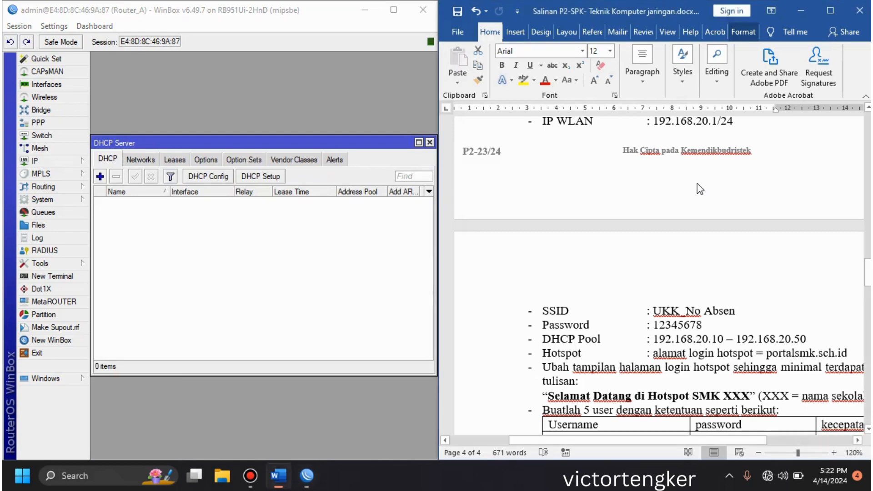
{"action": "left_click", "coordinate": [868, 107]}
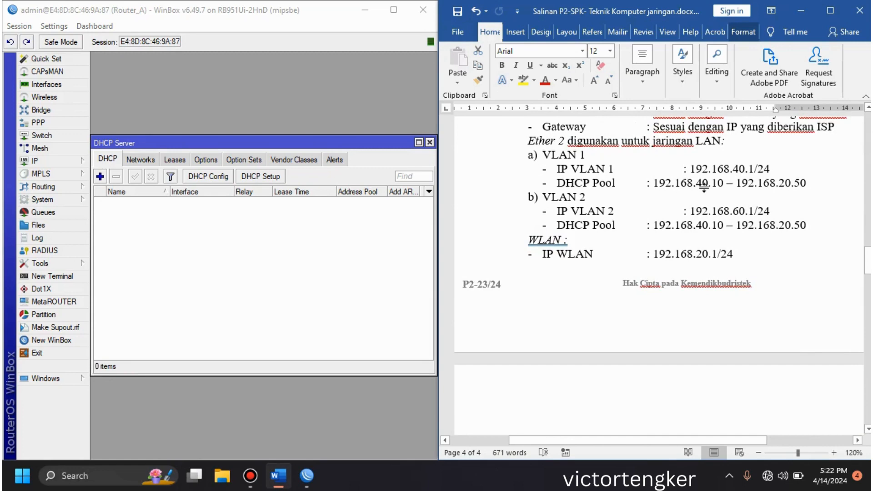
{"action": "left_click", "coordinate": [785, 185]}
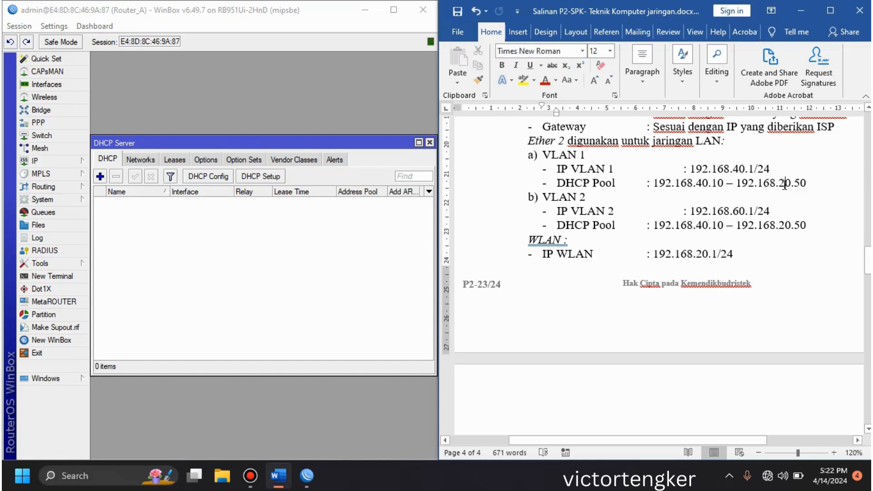
{"action": "key", "text": "BackSpace"}
{"action": "type", "text": "4"}
{"action": "left_click", "coordinate": [786, 224]}
{"action": "key", "text": "BackSpace"}
{"action": "type", "text": "6"}
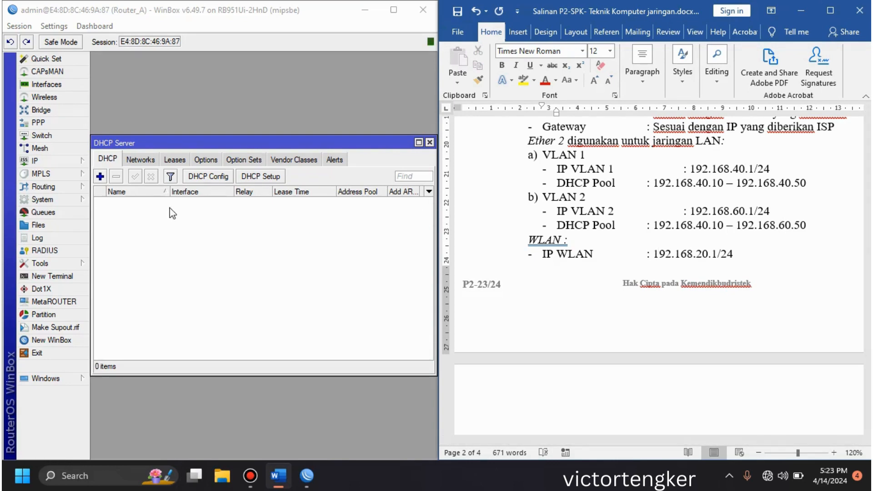
Step: Start a DHCP server setup on vlan1-Siswa, accepting address space 192.168.40.0/24 and gateway 192.168.40.1
{"action": "left_click", "coordinate": [117, 146]}
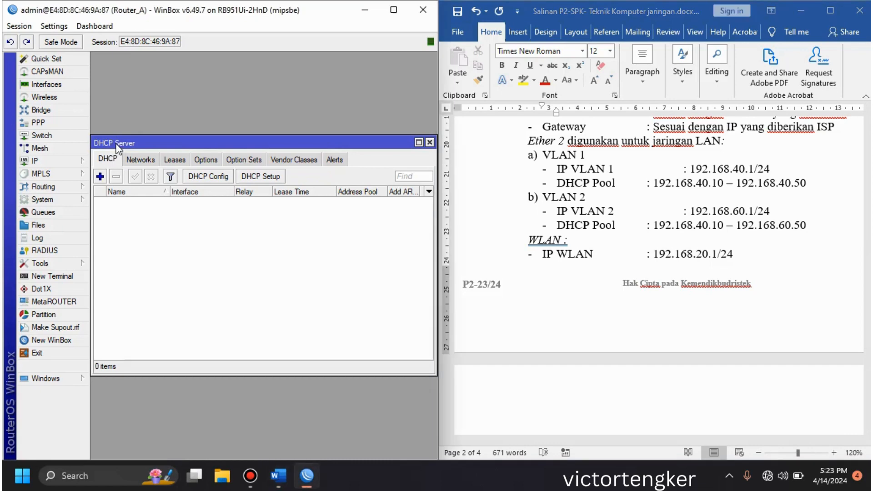
{"action": "left_click", "coordinate": [254, 176]}
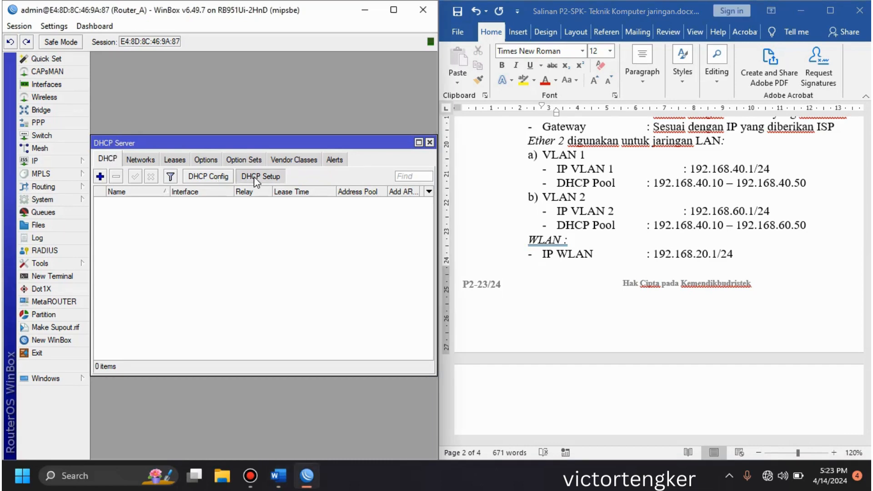
{"action": "left_click", "coordinate": [288, 253]}
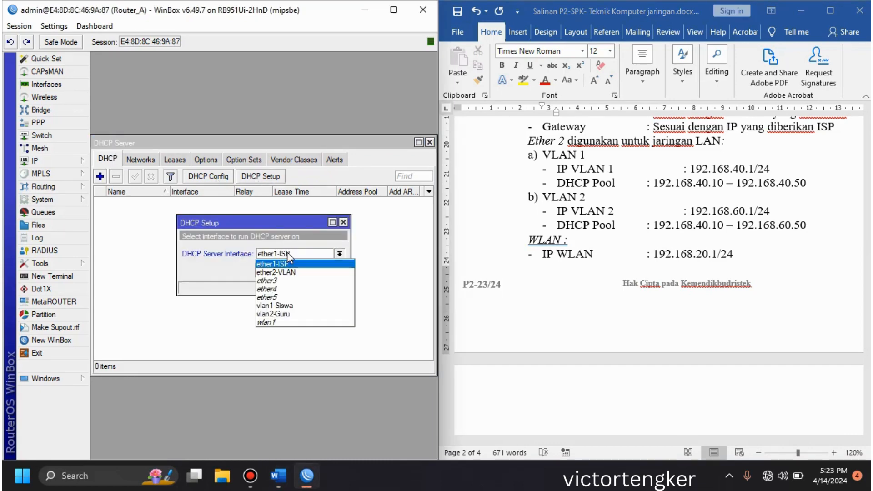
{"action": "left_click", "coordinate": [280, 304]}
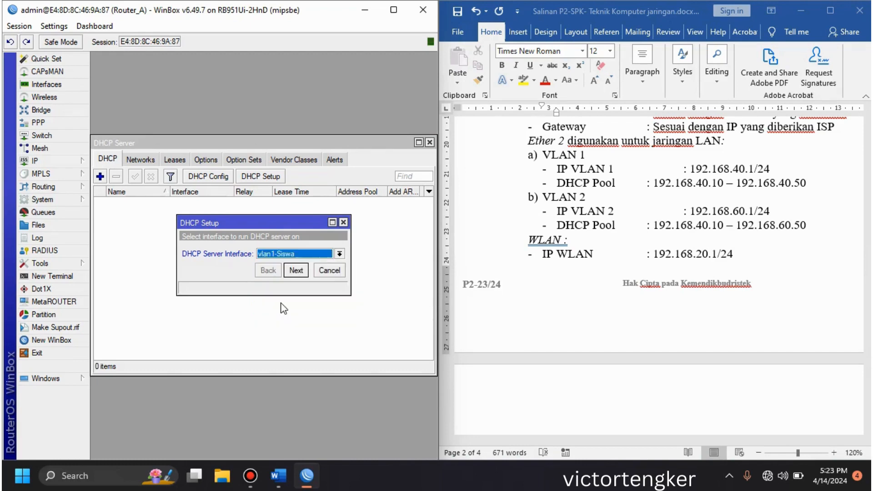
{"action": "left_click", "coordinate": [297, 270]}
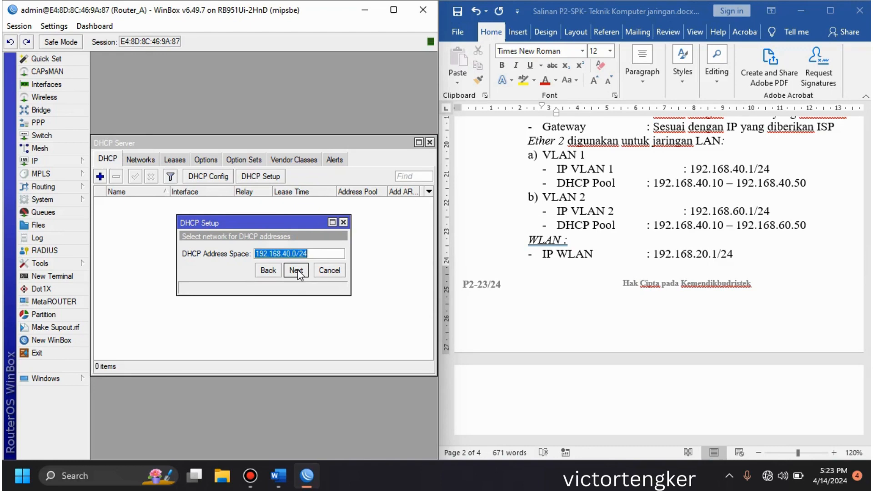
{"action": "left_click", "coordinate": [297, 270]}
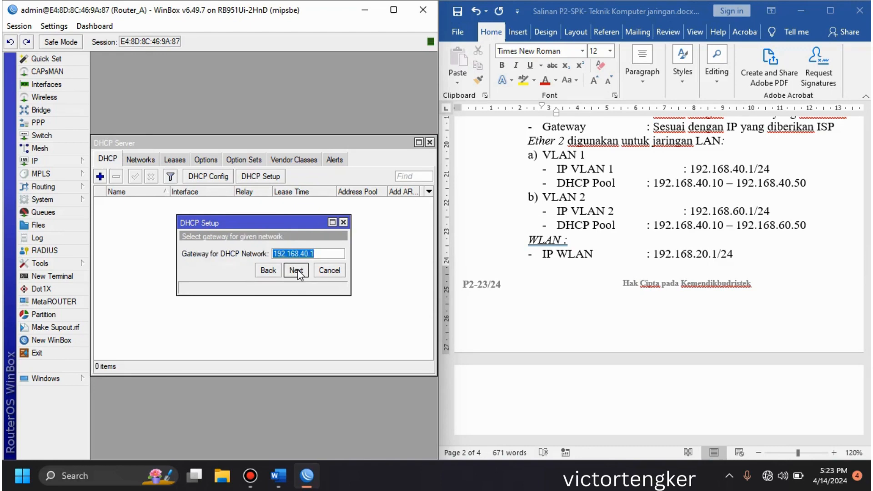
{"action": "left_click", "coordinate": [297, 270]}
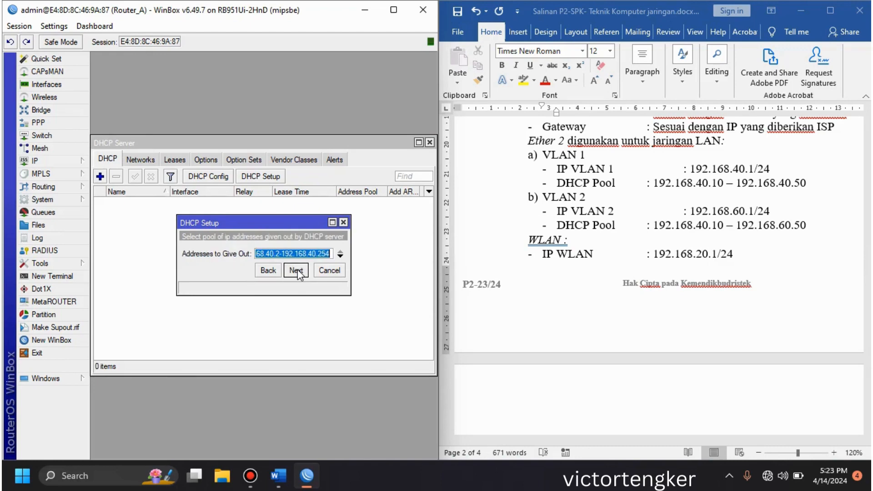
Step: Set the vlan1-Siswa addresses to give out to 192.168.40.10-192.168.40.50
{"action": "left_click", "coordinate": [279, 254]}
{"action": "key", "text": "BackSpace"}
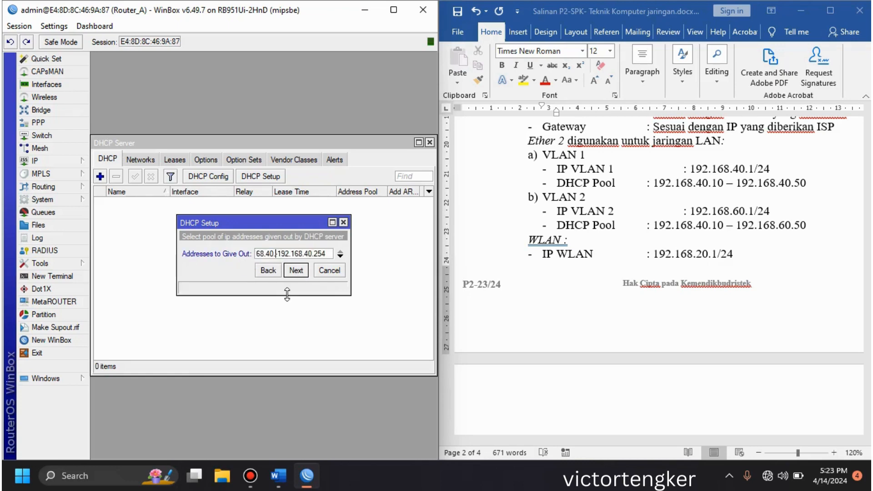
{"action": "type", "text": "10"}
{"action": "key", "text": "Right"}
{"action": "key", "text": "Right"}
{"action": "key", "text": "Right"}
{"action": "key", "text": "Right"}
{"action": "key", "text": "Right"}
{"action": "key", "text": "Right"}
{"action": "key", "text": "Right"}
{"action": "key", "text": "Right"}
{"action": "key", "text": "Right"}
{"action": "key", "text": "Right"}
{"action": "key", "text": "Right"}
{"action": "key", "text": "Right"}
{"action": "key", "text": "Delete"}
{"action": "key", "text": "Delete"}
{"action": "key", "text": "Delete"}
{"action": "type", "text": "50"}
{"action": "left_click", "coordinate": [302, 269]}
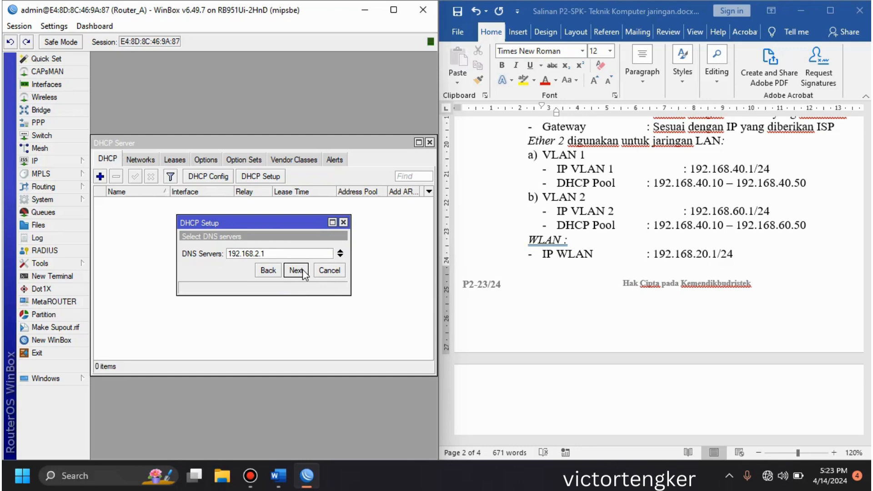
Step: Accept DNS server 192.168.2.1 and lease time 00:10:00 to finish the vlan1-Siswa DHCP setup
{"action": "left_click", "coordinate": [302, 269]}
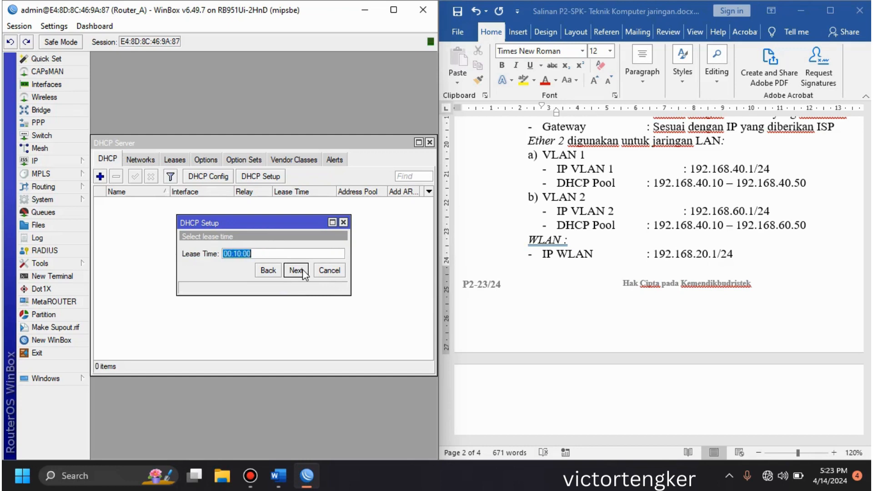
{"action": "left_click", "coordinate": [302, 269]}
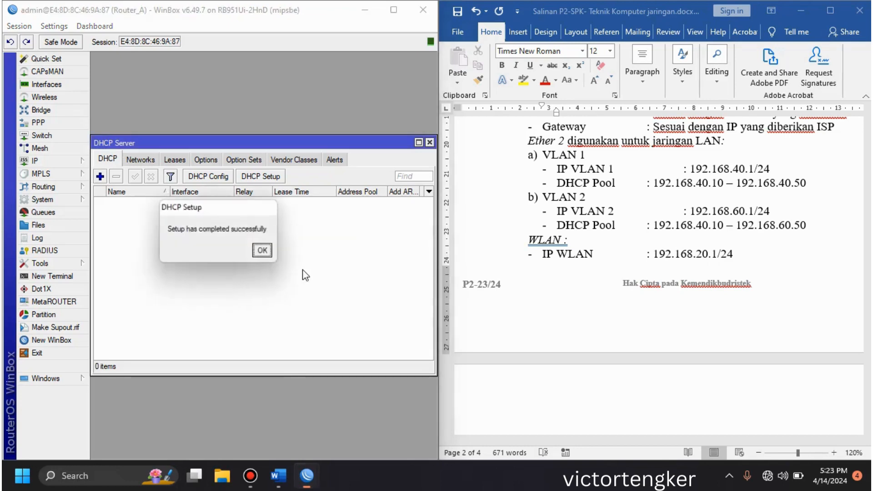
{"action": "left_click", "coordinate": [265, 253]}
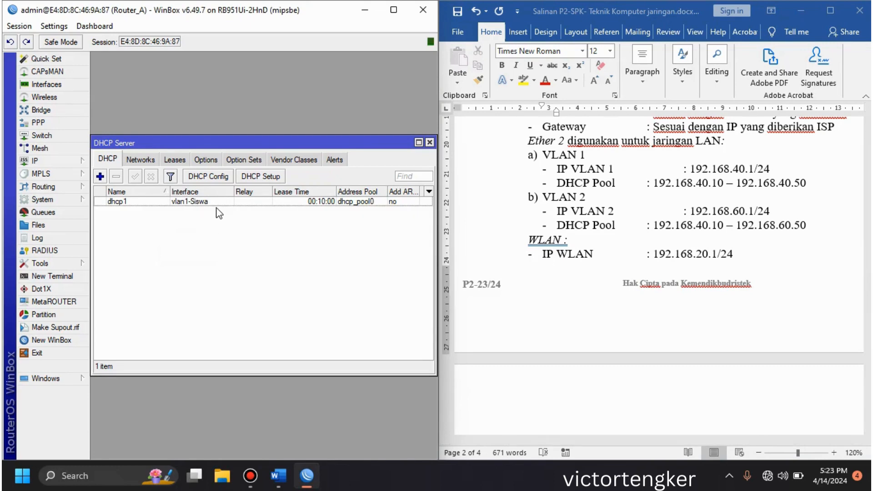
Step: Start a DHCP server setup on vlan2-Guru, keeping the suggested address space and gateway
{"action": "left_click", "coordinate": [253, 179]}
{"action": "left_click", "coordinate": [286, 255]}
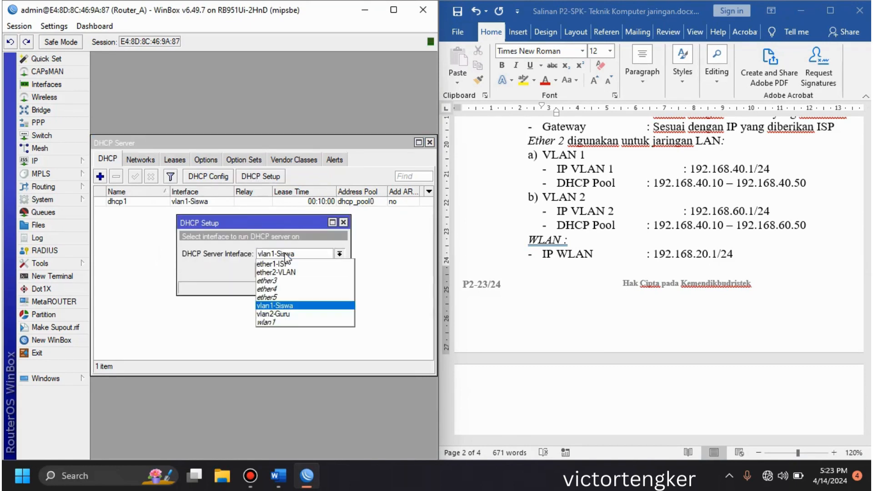
{"action": "left_click", "coordinate": [288, 314]}
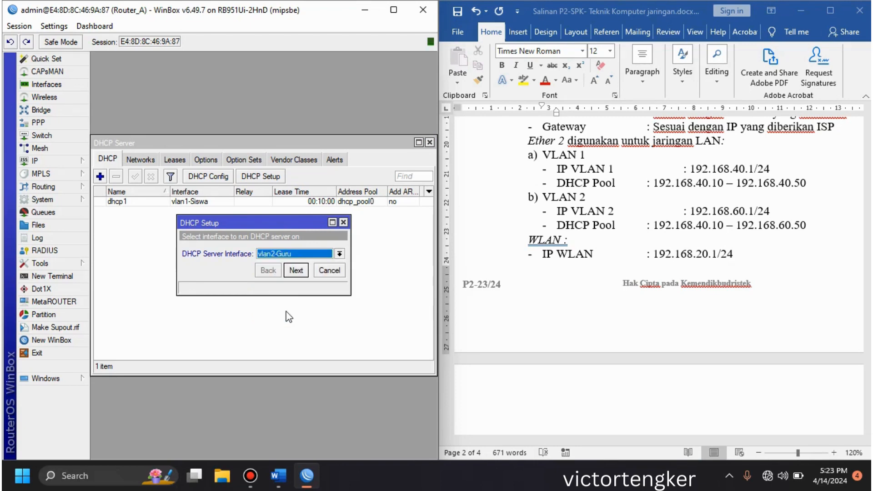
{"action": "left_click", "coordinate": [297, 272]}
{"action": "left_click", "coordinate": [296, 271]}
{"action": "left_click", "coordinate": [296, 271]}
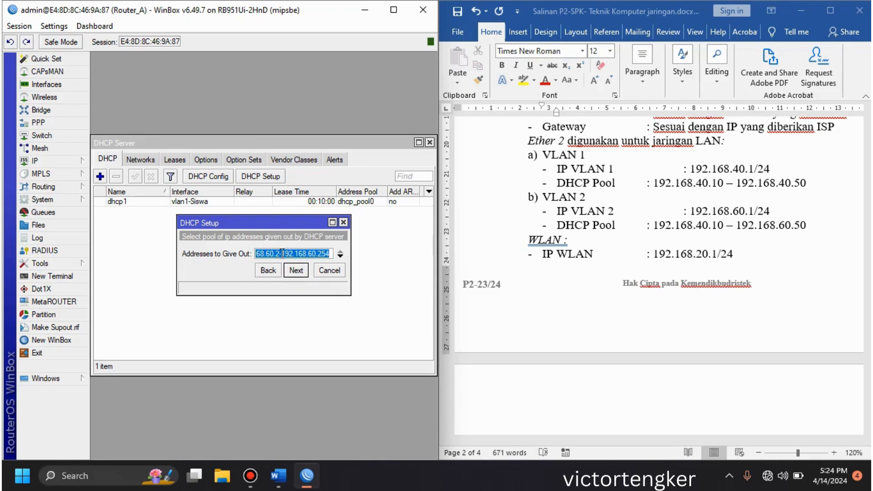
Step: Set the vlan2-Guru addresses to give out to 192.168.60.10-192.168.60.50
{"action": "left_click", "coordinate": [278, 253]}
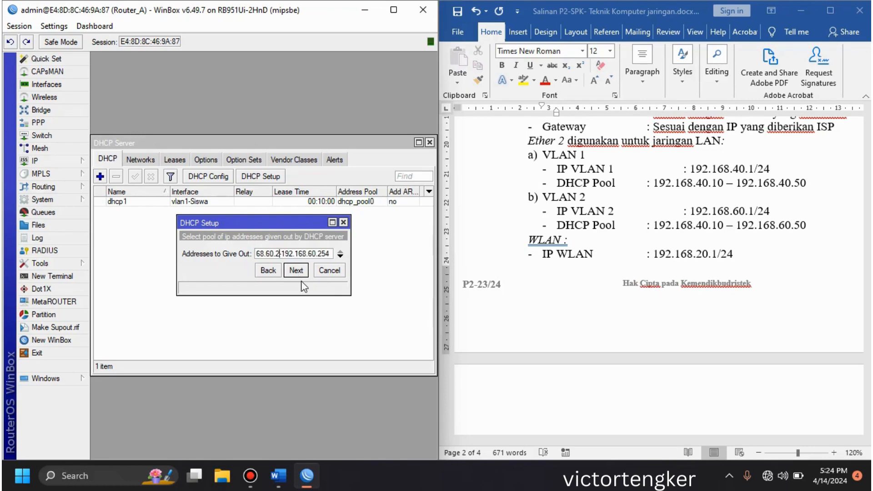
{"action": "key", "text": "BackSpace"}
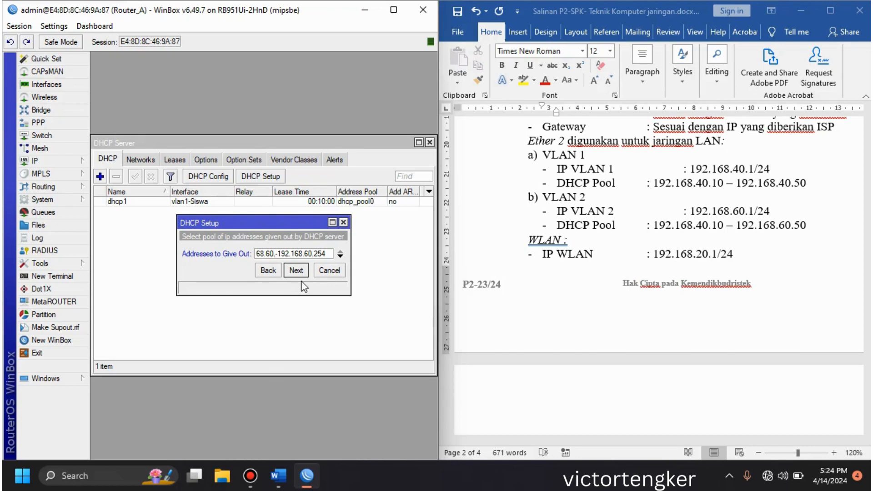
{"action": "type", "text": "10"}
{"action": "double_click", "coordinate": [326, 251]}
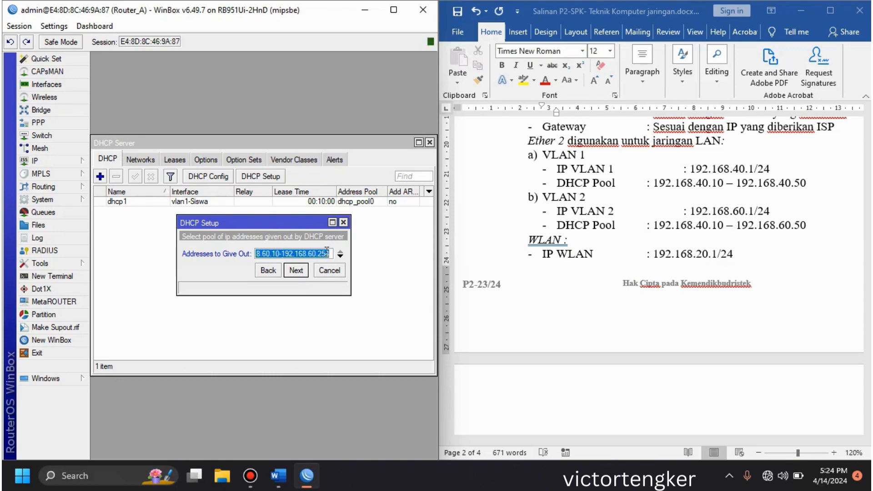
{"action": "left_click", "coordinate": [330, 253]}
{"action": "key", "text": "BackSpace"}
{"action": "key", "text": "BackSpace"}
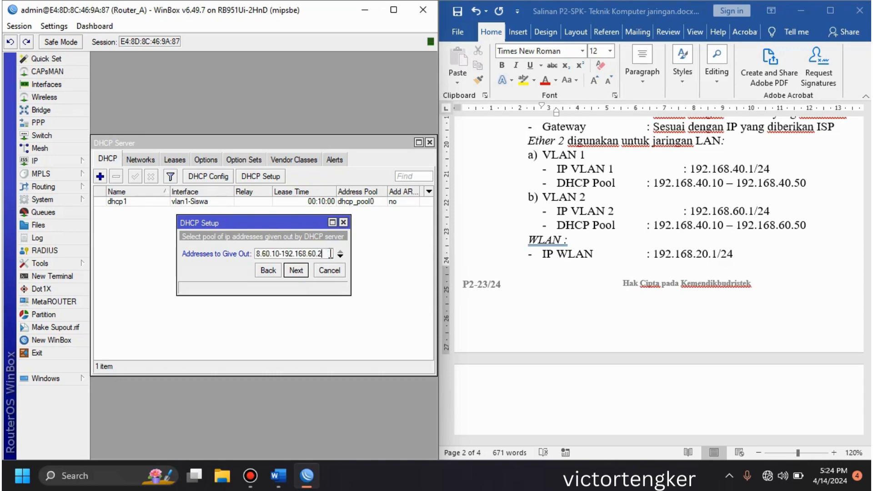
{"action": "key", "text": "BackSpace"}
{"action": "type", "text": "50"}
Step: Correct the start address of the VLAN 2 DHCP pool in the task document to 192.168.60.10
{"action": "left_click", "coordinate": [703, 224]}
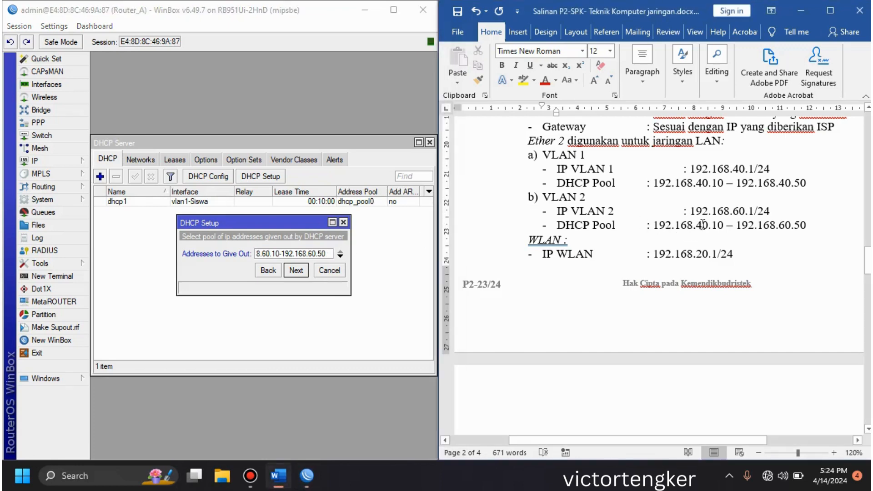
{"action": "key", "text": "BackSpace"}
{"action": "type", "text": "6"}
Step: Finish the vlan2-Guru DHCP setup with the entered pool, the suggested DNS server and lease time 00:10:00
{"action": "left_click", "coordinate": [299, 273]}
{"action": "left_click", "coordinate": [300, 273]}
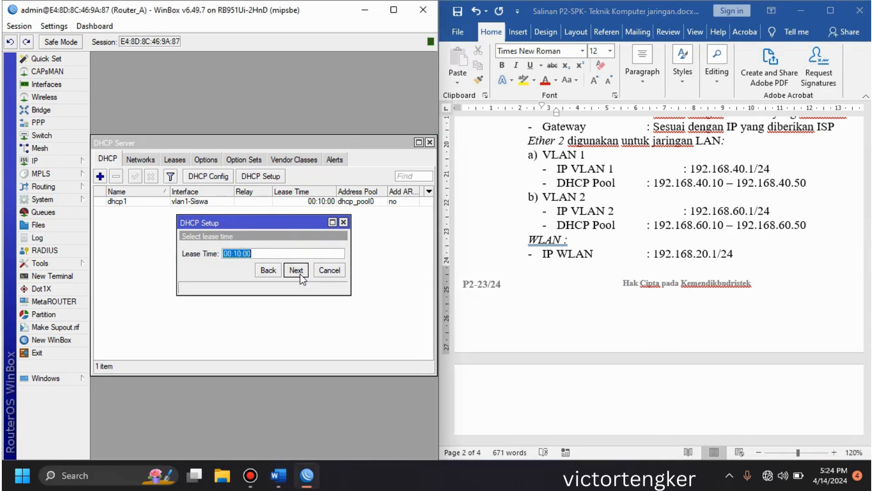
{"action": "left_click", "coordinate": [296, 271]}
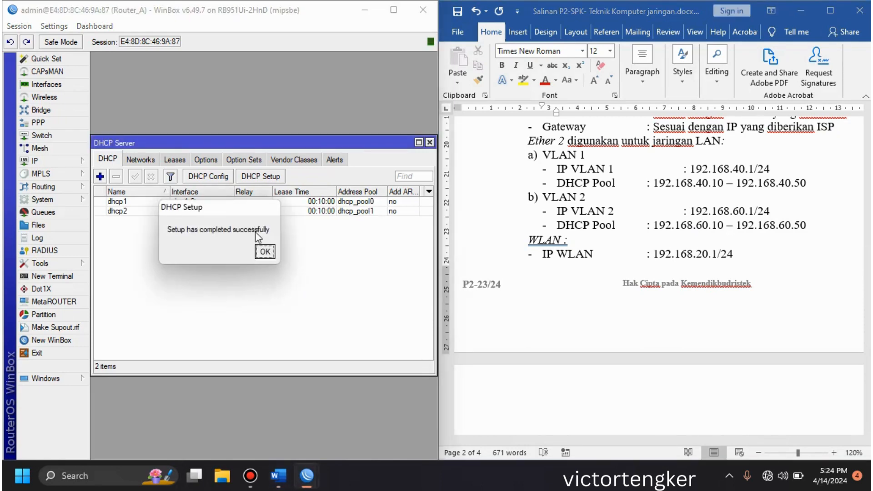
{"action": "left_click", "coordinate": [265, 251]}
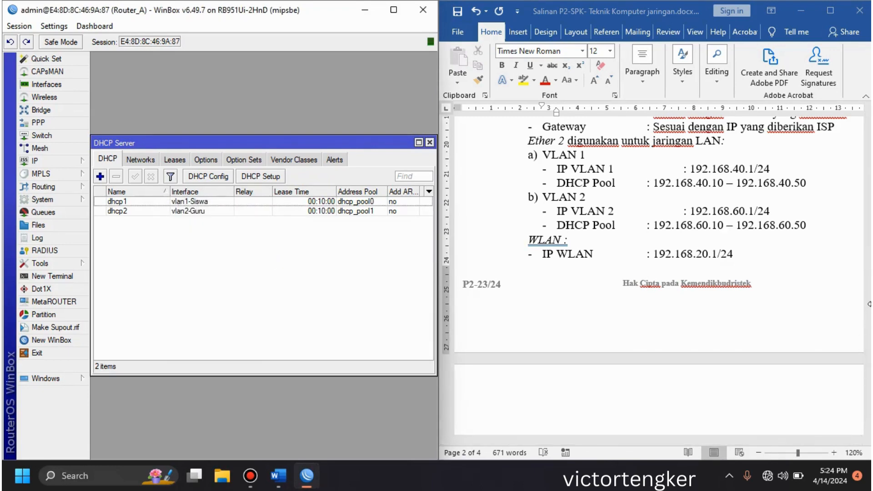
Step: Show the WLAN requirements for SSID, DHCP pool and hotspot in the task document
{"action": "left_click", "coordinate": [864, 285]}
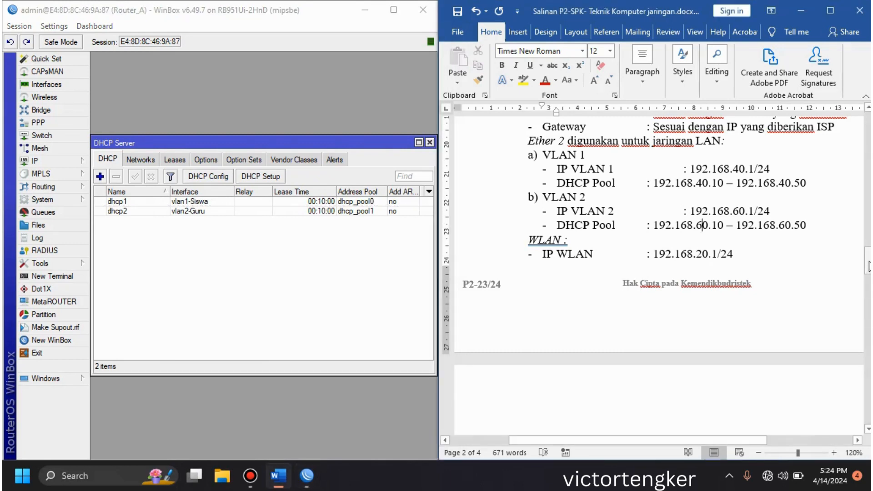
{"action": "left_click_drag", "start_coordinate": [868, 268], "coordinate": [869, 286]}
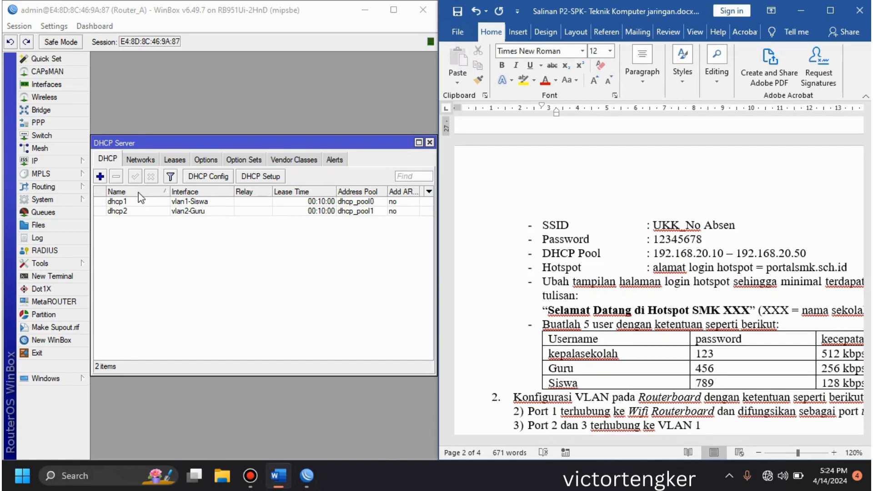
Step: Start the DHCP setup on wlan1, keeping address space 192.168.20.0/24 and the suggested gateway
{"action": "left_click", "coordinate": [100, 177]}
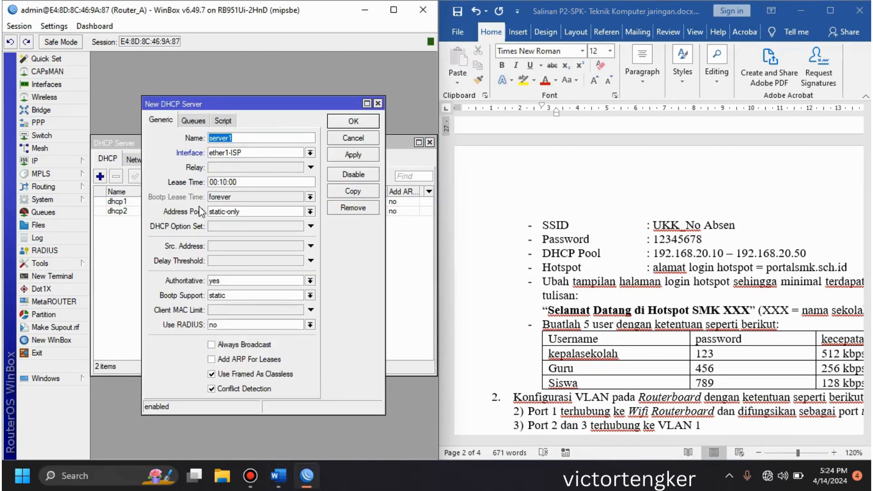
{"action": "left_click", "coordinate": [358, 140]}
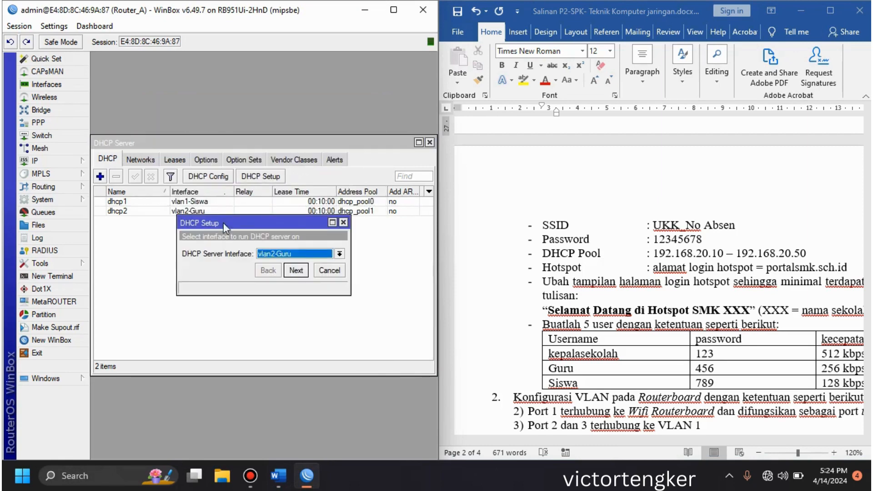
{"action": "left_click", "coordinate": [286, 256]}
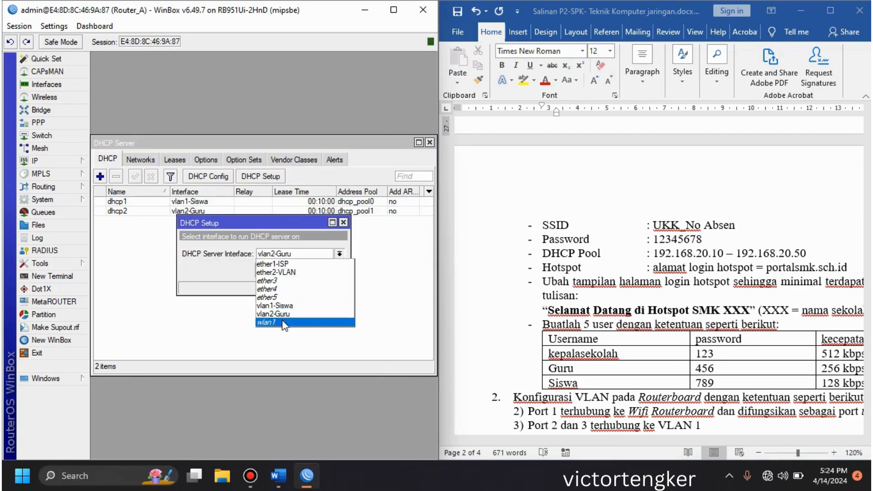
{"action": "left_click", "coordinate": [285, 322]}
{"action": "left_click", "coordinate": [296, 270]}
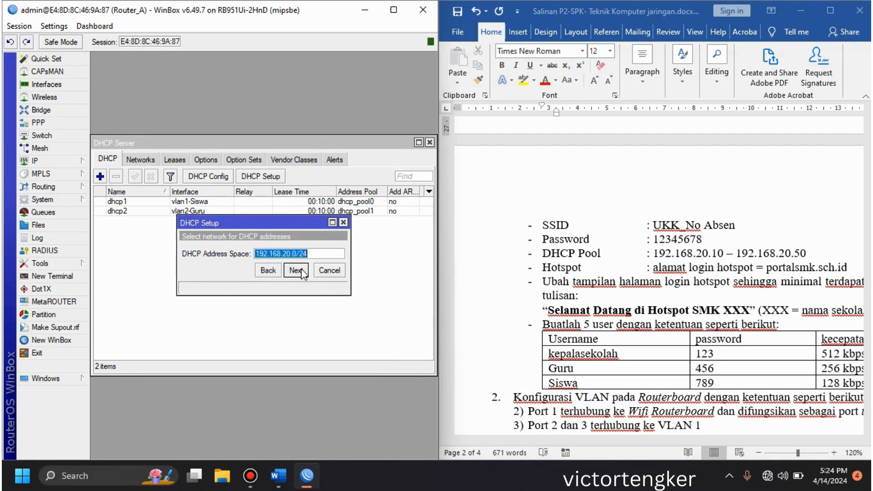
{"action": "left_click", "coordinate": [295, 270]}
{"action": "left_click", "coordinate": [301, 271]}
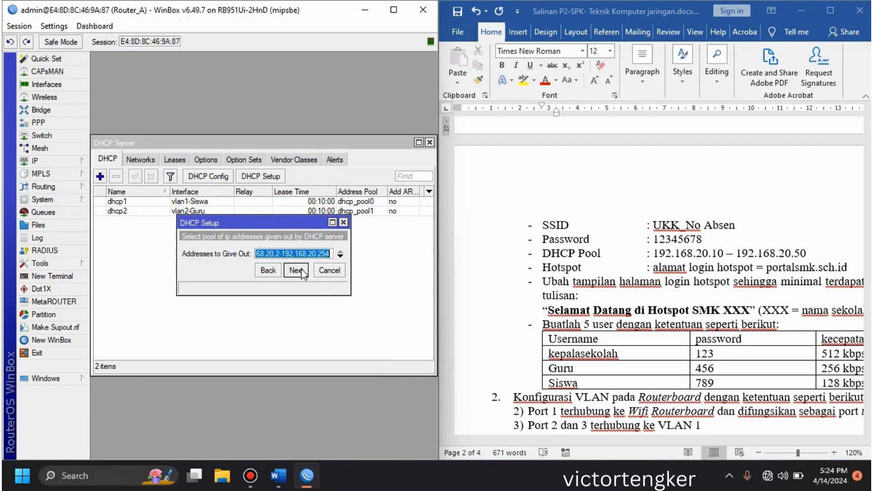
Step: Set the wlan1 addresses to give out to 192.168.20.10-192.168.20.50
{"action": "left_click", "coordinate": [282, 254]}
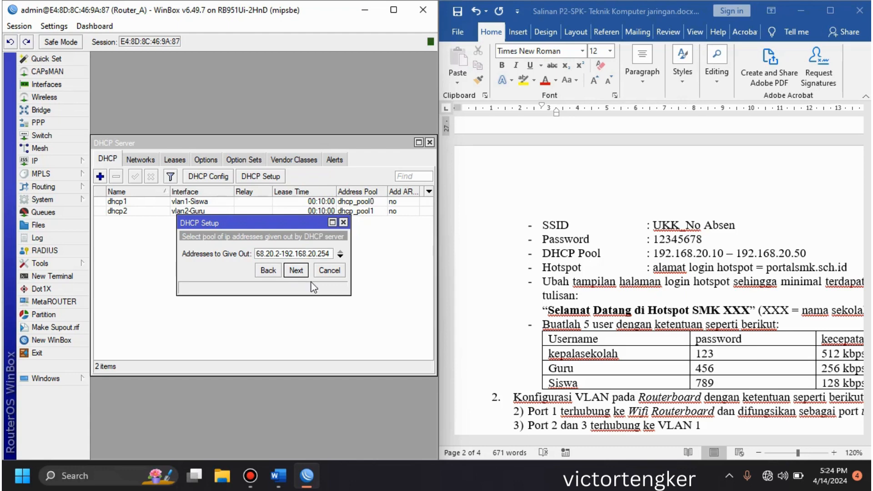
{"action": "key", "text": "BackSpace"}
{"action": "key", "text": "BackSpace"}
{"action": "type", "text": "10-"}
{"action": "double_click", "coordinate": [330, 253]}
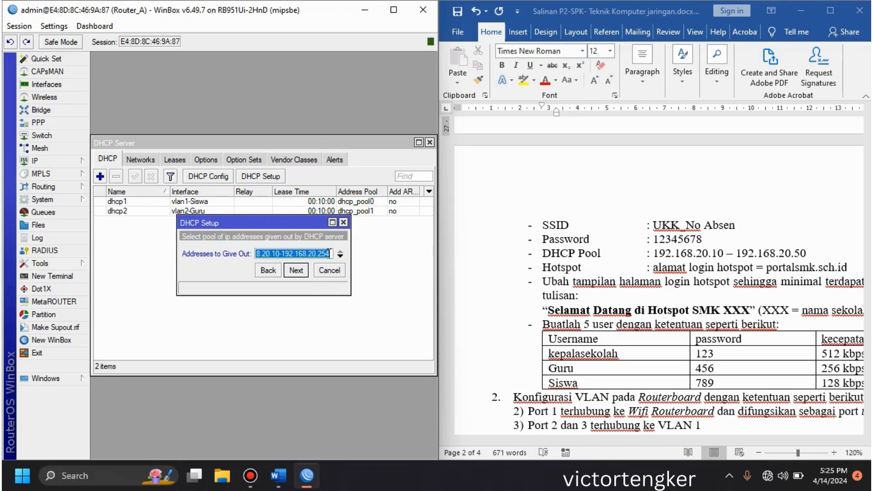
{"action": "left_click", "coordinate": [330, 253]}
{"action": "key", "text": "BackSpace"}
{"action": "key", "text": "BackSpace"}
{"action": "key", "text": "BackSpace"}
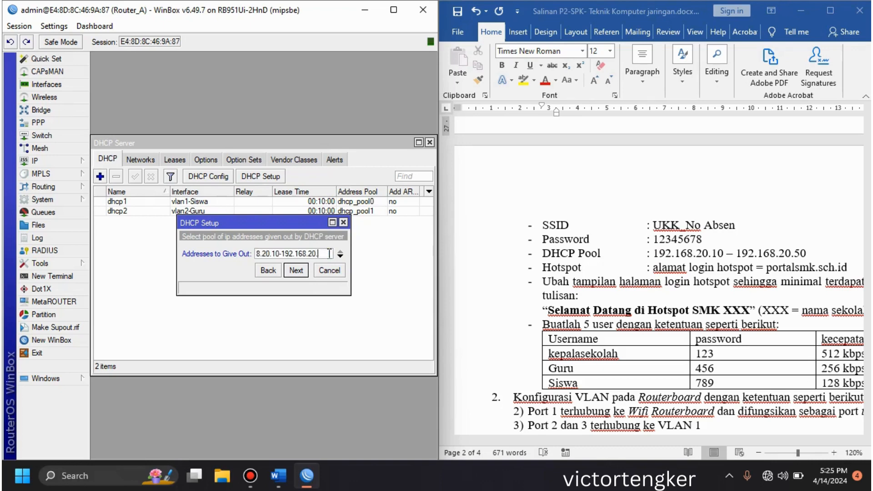
{"action": "type", "text": "50"}
Step: Finish the wlan1 DHCP setup with the suggested DNS server and lease time 00:10:00, and close the DHCP server list
{"action": "left_click", "coordinate": [297, 270]}
{"action": "left_click", "coordinate": [296, 271]}
{"action": "left_click", "coordinate": [296, 271]}
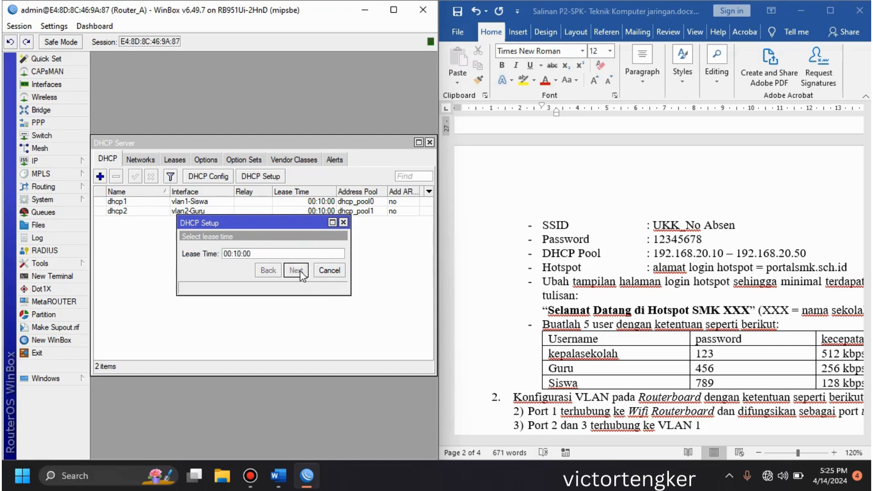
{"action": "left_click", "coordinate": [265, 251]}
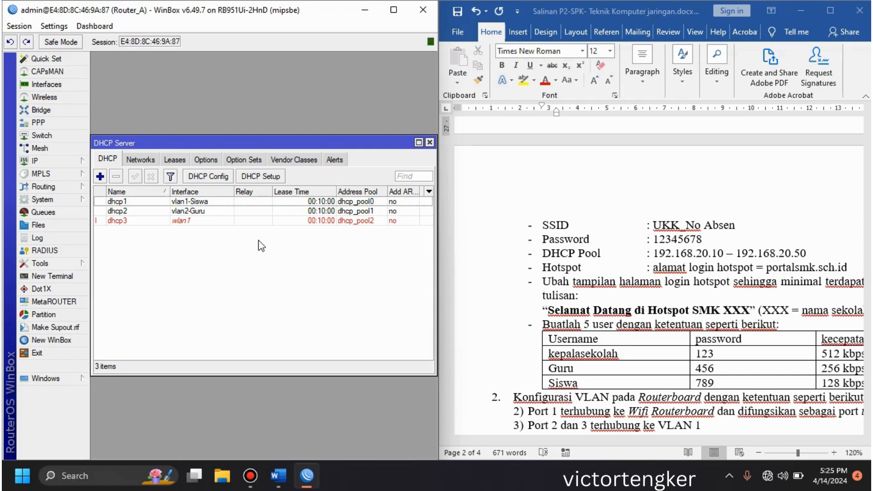
{"action": "left_click", "coordinate": [430, 142]}
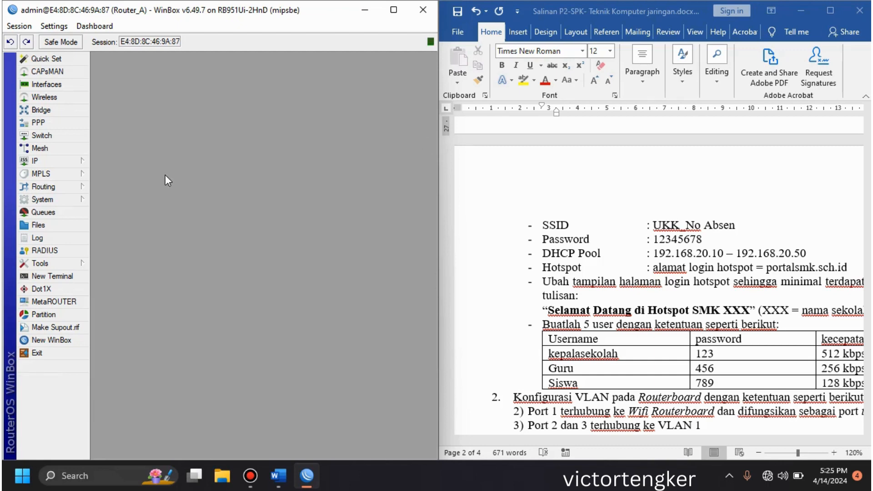
Step: Start the Hotspot Setup wizard and choose wlan1 as the hotspot interface
{"action": "left_click", "coordinate": [78, 162]}
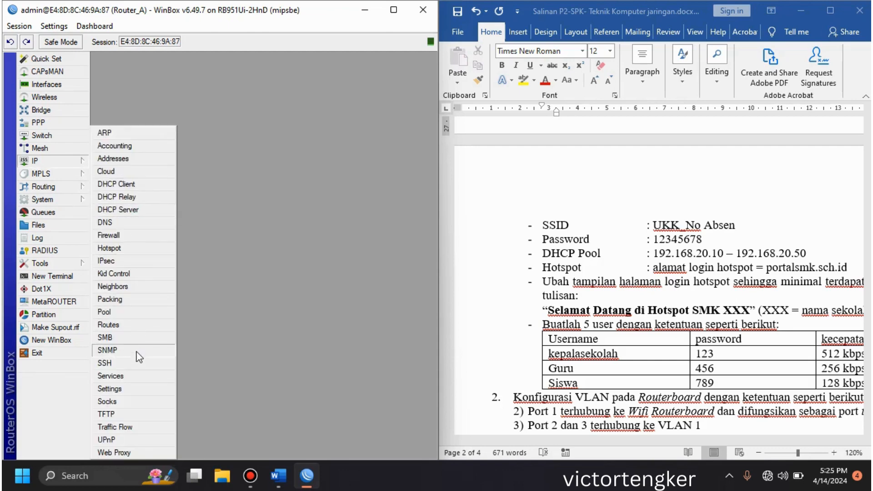
{"action": "left_click", "coordinate": [161, 256]}
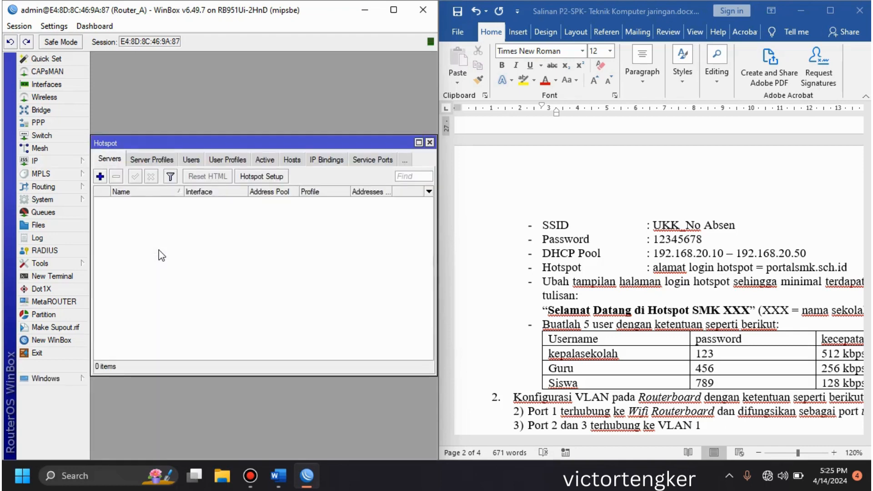
{"action": "left_click", "coordinate": [267, 180]}
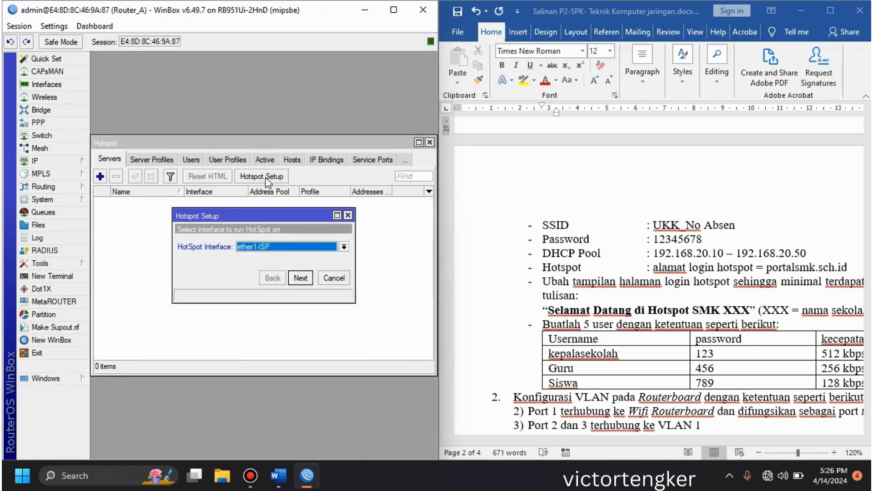
{"action": "left_click", "coordinate": [264, 247]}
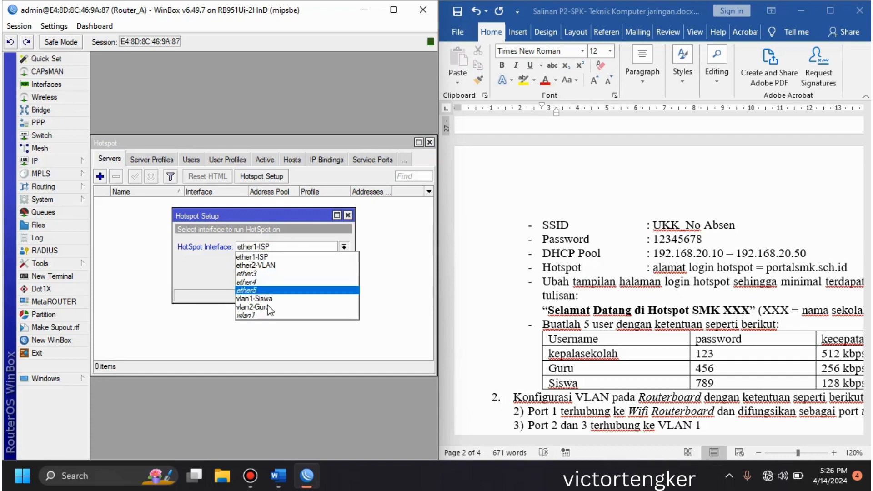
{"action": "left_click", "coordinate": [268, 313]}
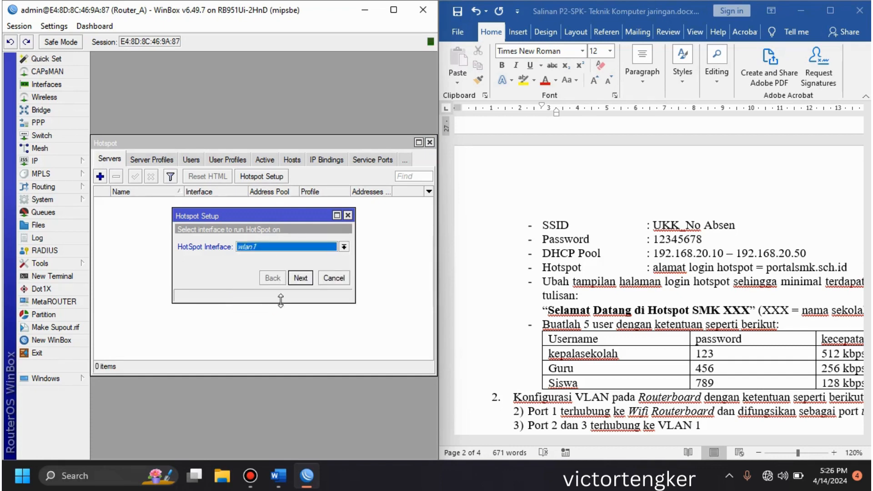
{"action": "left_click", "coordinate": [300, 278]}
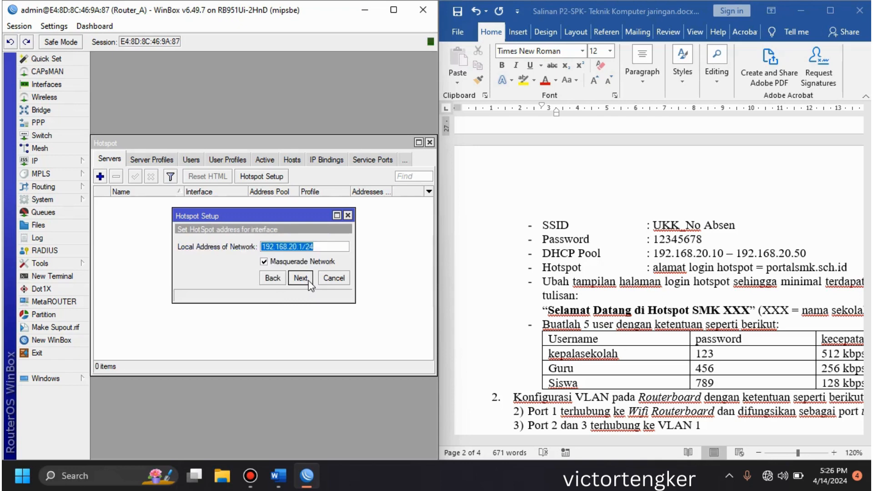
Step: Accept the hotspot address 192.168.20.1/24 with masquerade, the existing address pool, no certificate, SMTP server 0.0.0.0 and DNS server 8.8.8.8
{"action": "left_click", "coordinate": [308, 281]}
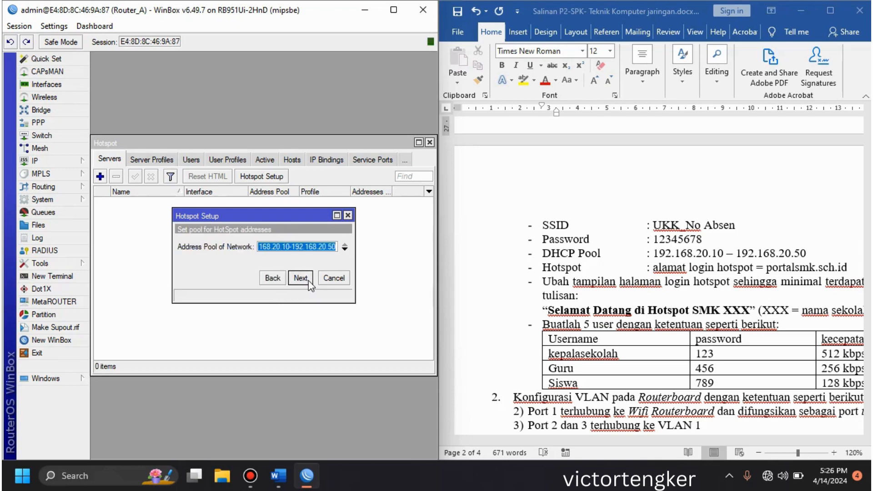
{"action": "left_click", "coordinate": [308, 281]}
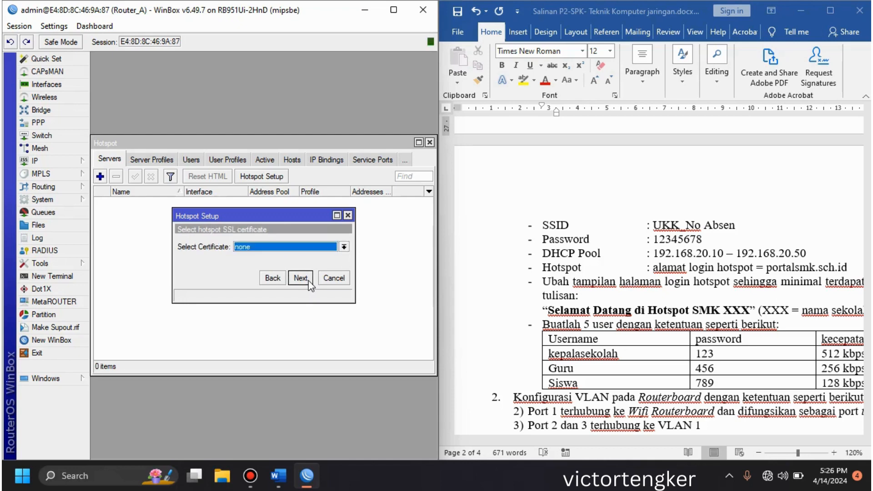
{"action": "left_click", "coordinate": [309, 284]}
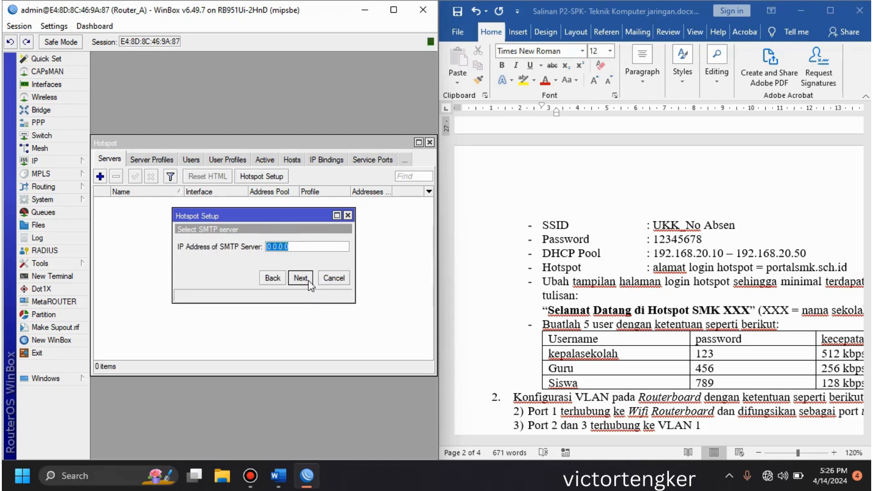
{"action": "left_click", "coordinate": [310, 282]}
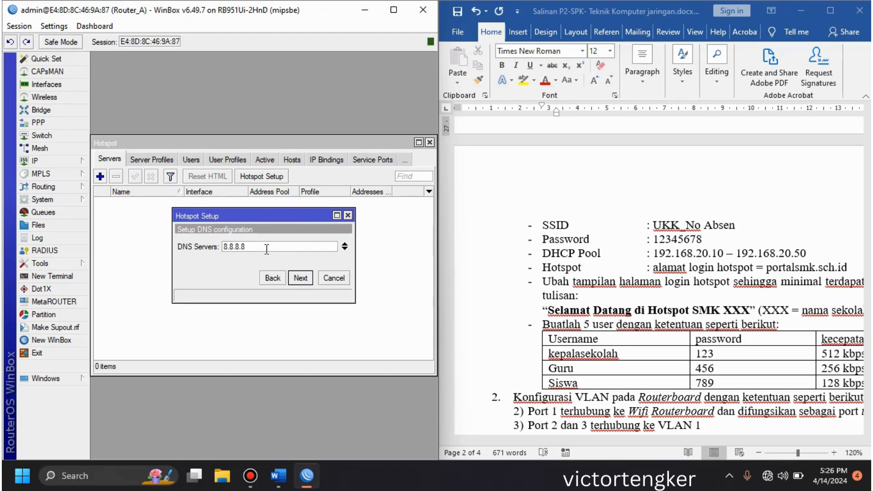
{"action": "left_click", "coordinate": [301, 281]}
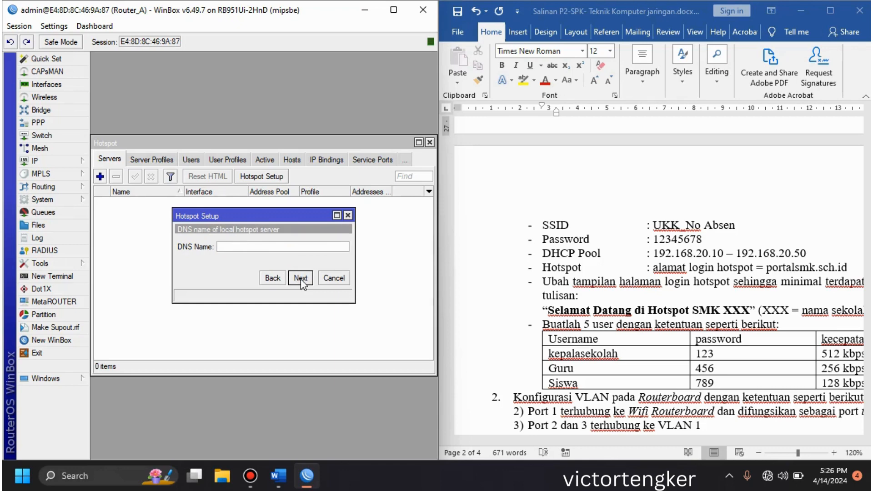
Step: Set the DNS name of the local hotspot server to portalsmk.sch.id
{"action": "type", "text": "portalsmk.sch.id"}
{"action": "left_click", "coordinate": [301, 278]}
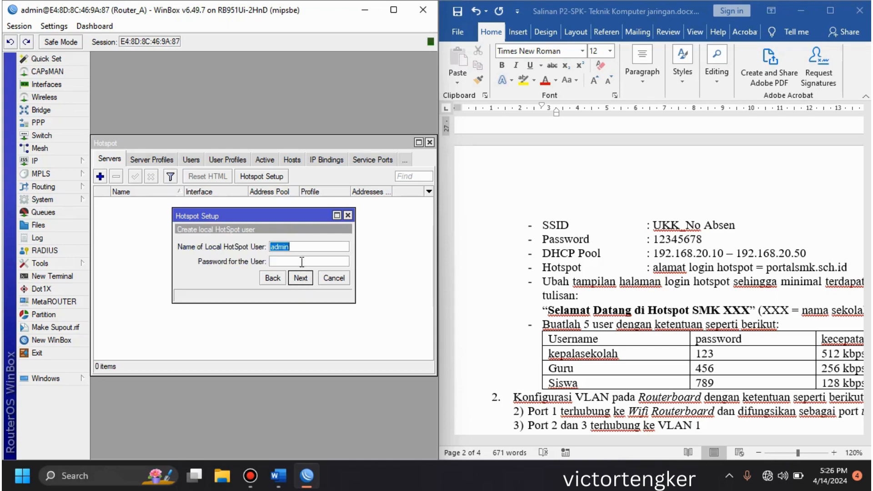
Step: Enter the password for the suggested local hotspot user and complete the hotspot setup
{"action": "left_click", "coordinate": [302, 262]}
{"action": "type", "text": "admin"}
{"action": "left_click", "coordinate": [302, 278]}
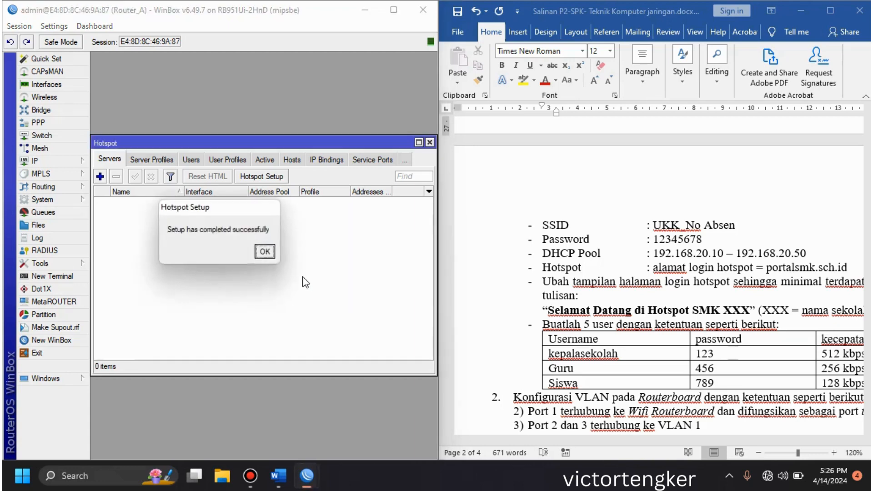
{"action": "left_click", "coordinate": [265, 253]}
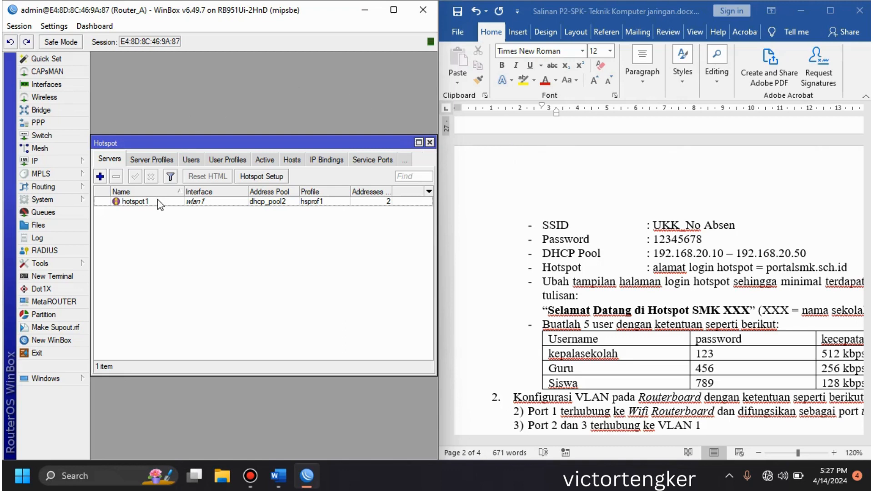
Step: In the hsprof1 server profile, disable Cookie login and enable HTTP PAP login
{"action": "left_click", "coordinate": [151, 161]}
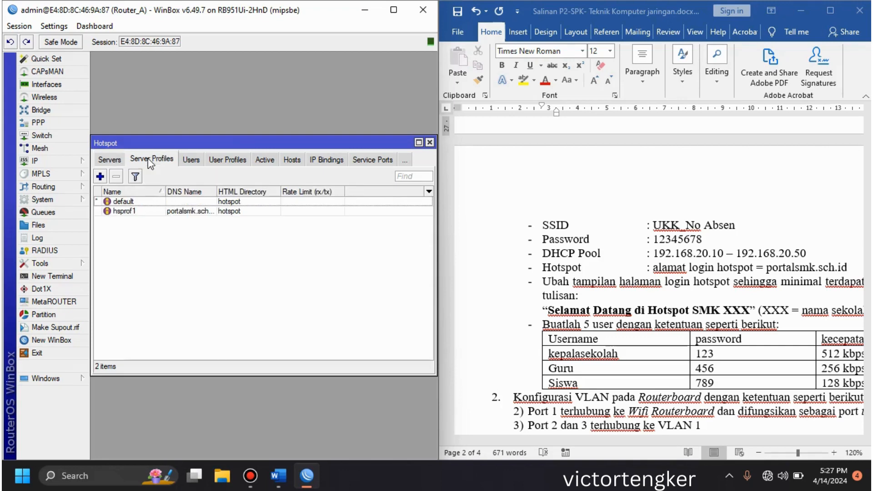
{"action": "double_click", "coordinate": [134, 211]}
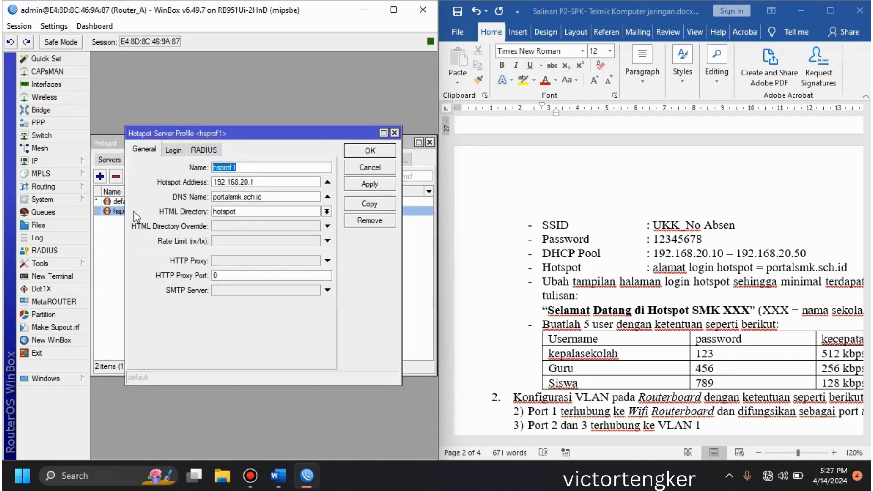
{"action": "left_click", "coordinate": [174, 150]}
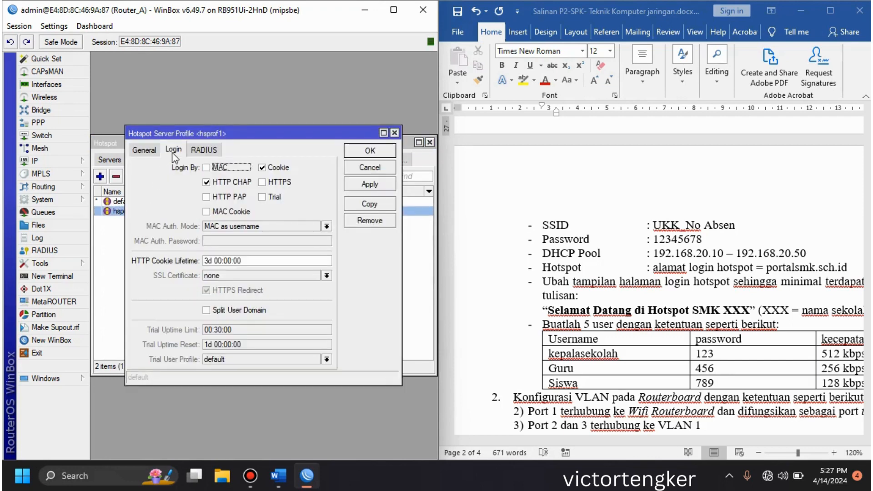
{"action": "left_click", "coordinate": [263, 169]}
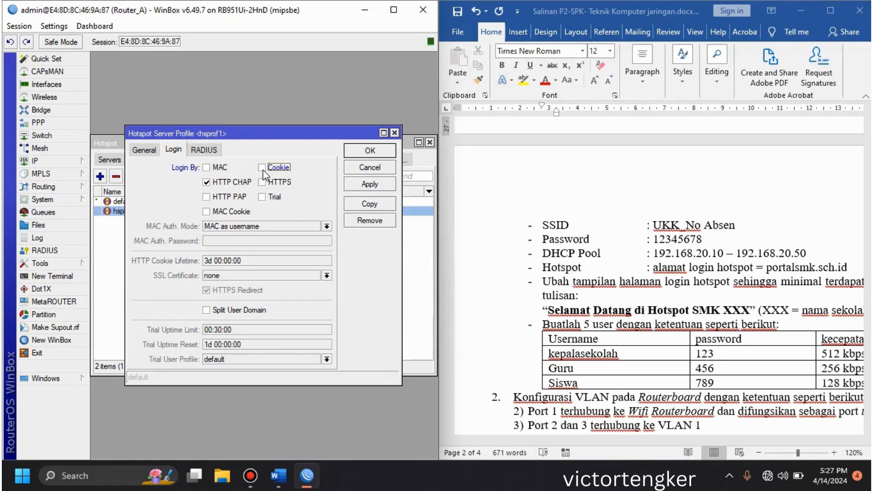
{"action": "left_click", "coordinate": [208, 195]}
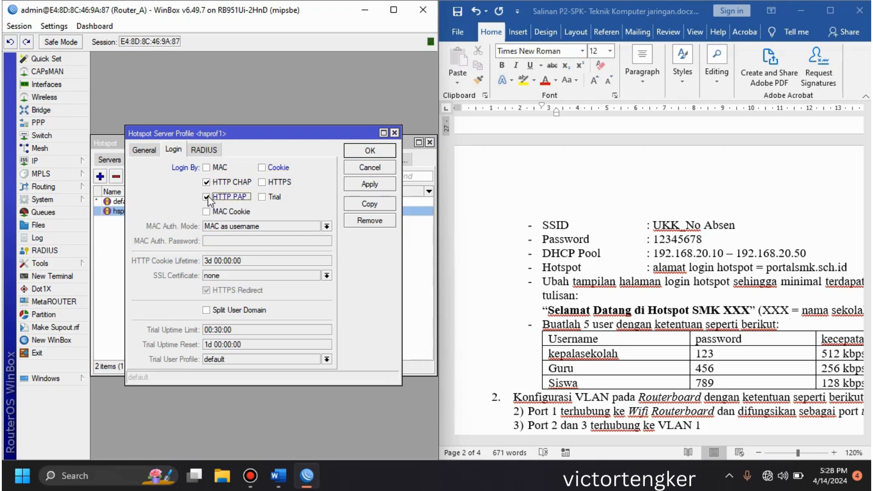
{"action": "left_click", "coordinate": [371, 153]}
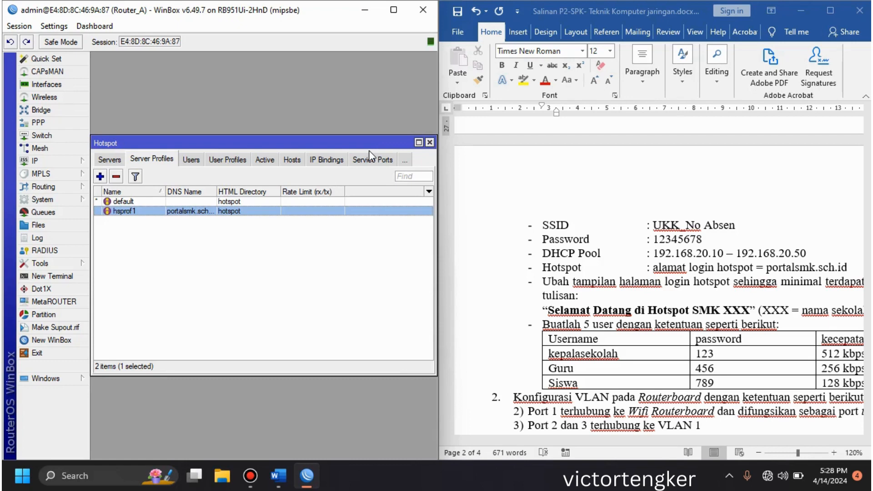
Step: Add a hotspot user profile named kepalasekolah with address pool dhcp_pool2 and rate limit 512k/512k
{"action": "left_click", "coordinate": [228, 162]}
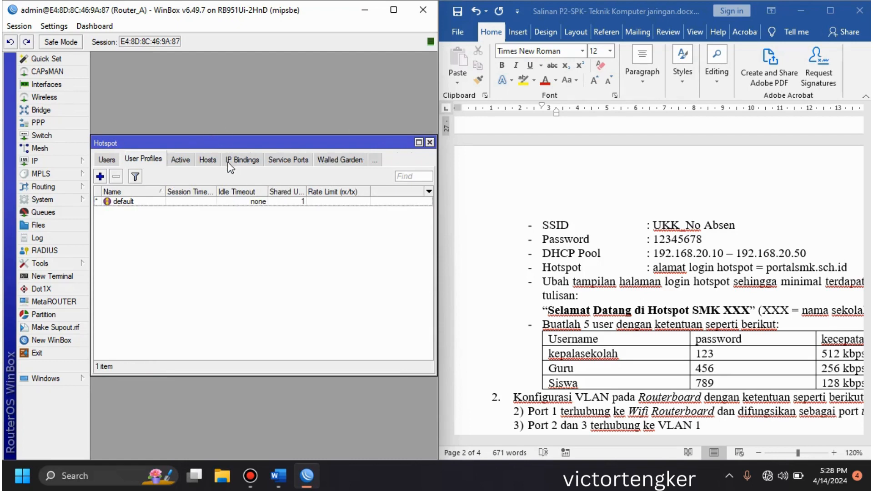
{"action": "left_click", "coordinate": [100, 177]}
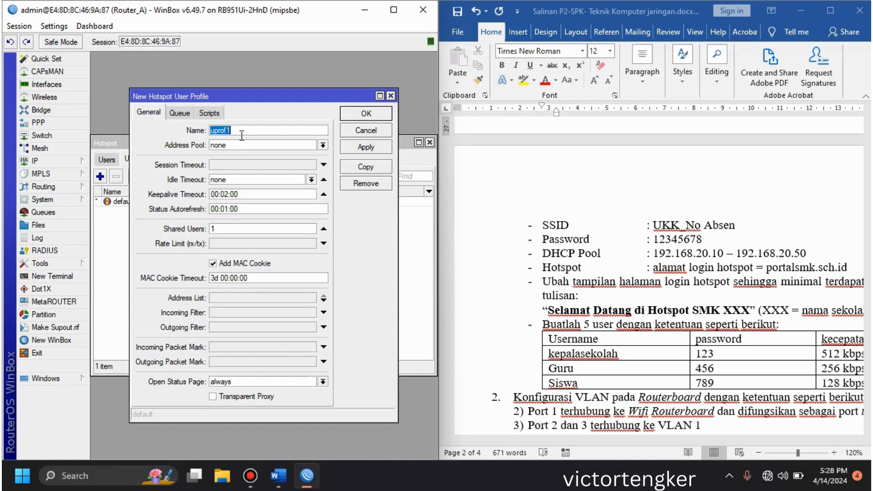
{"action": "type", "text": "kepalasekolah"}
{"action": "left_click", "coordinate": [323, 146]}
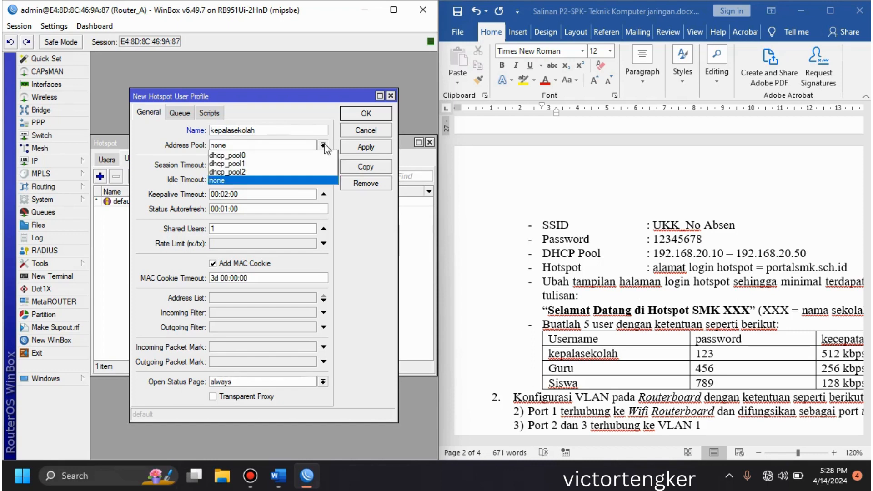
{"action": "left_click", "coordinate": [285, 172]}
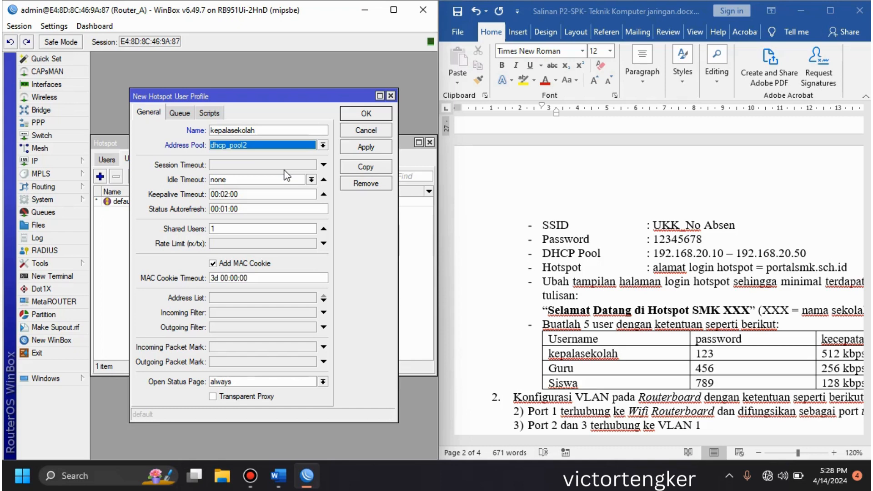
{"action": "left_click", "coordinate": [233, 243]}
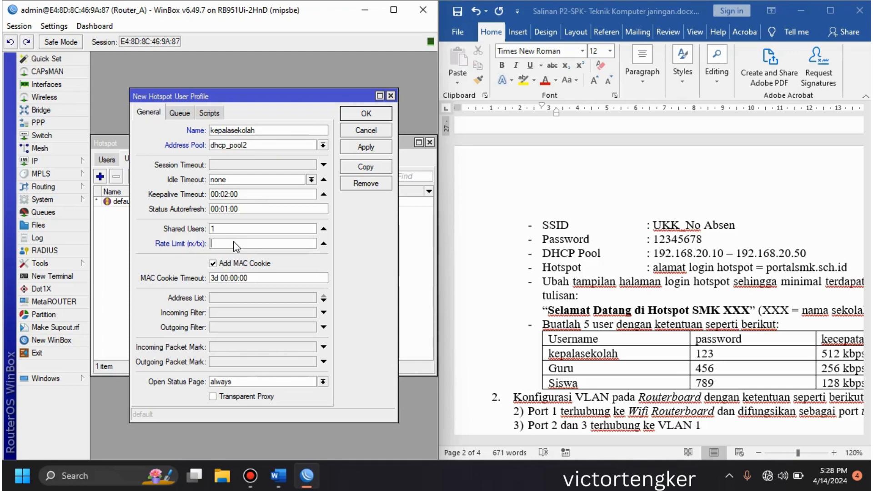
{"action": "type", "text": "512k/512k"}
{"action": "left_click", "coordinate": [384, 115]}
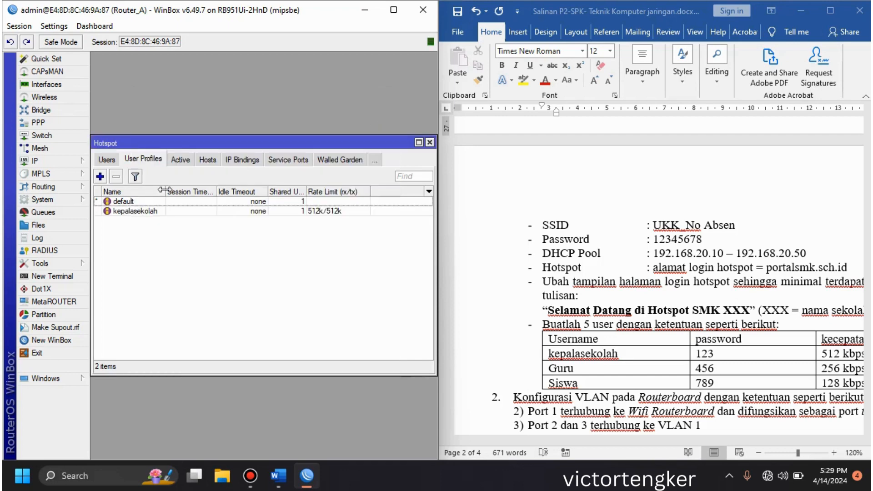
Step: Add a hotspot user profile named guru with address pool dhcp_pool2 and rate limit 256k/256k
{"action": "left_click", "coordinate": [100, 176]}
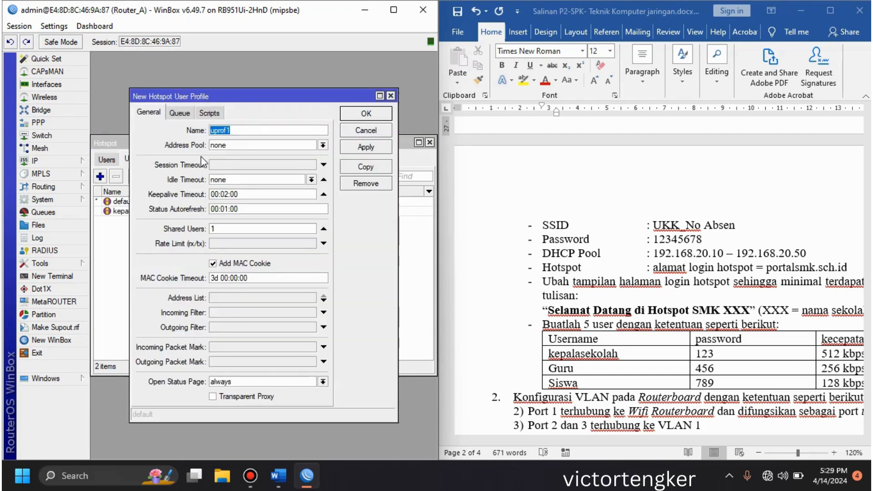
{"action": "type", "text": "guru"}
{"action": "left_click", "coordinate": [242, 142]}
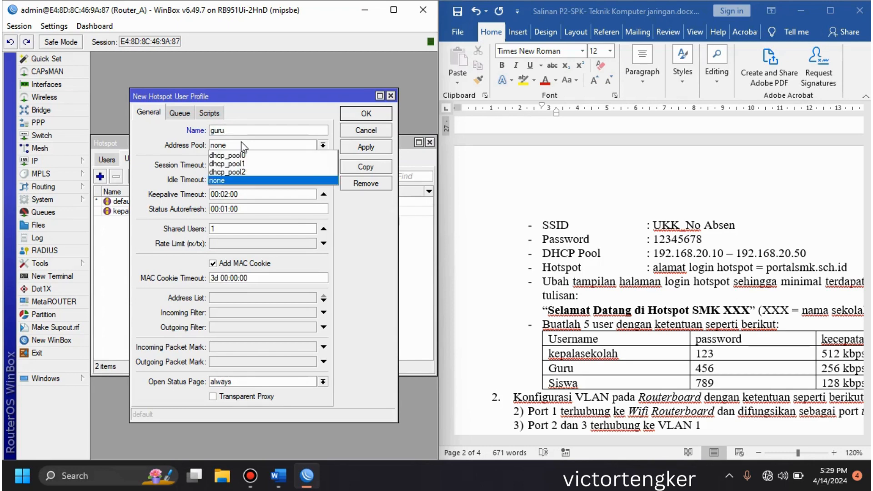
{"action": "left_click", "coordinate": [237, 173]}
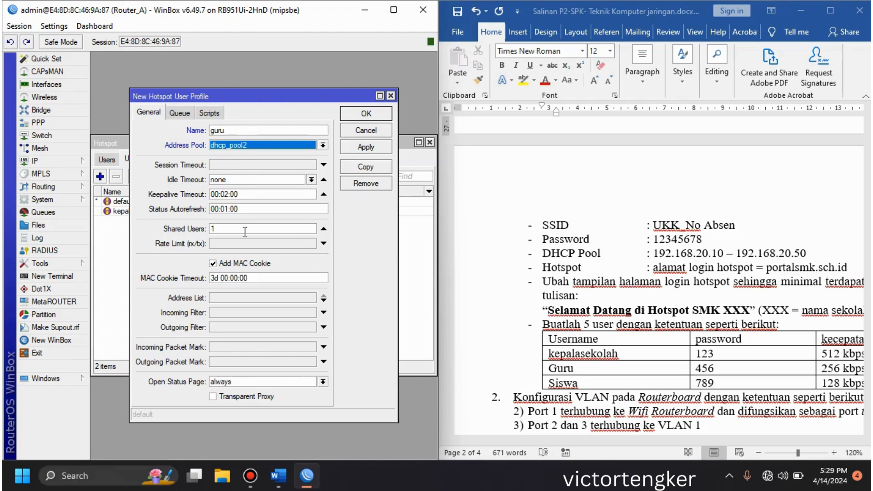
{"action": "left_click", "coordinate": [239, 247]}
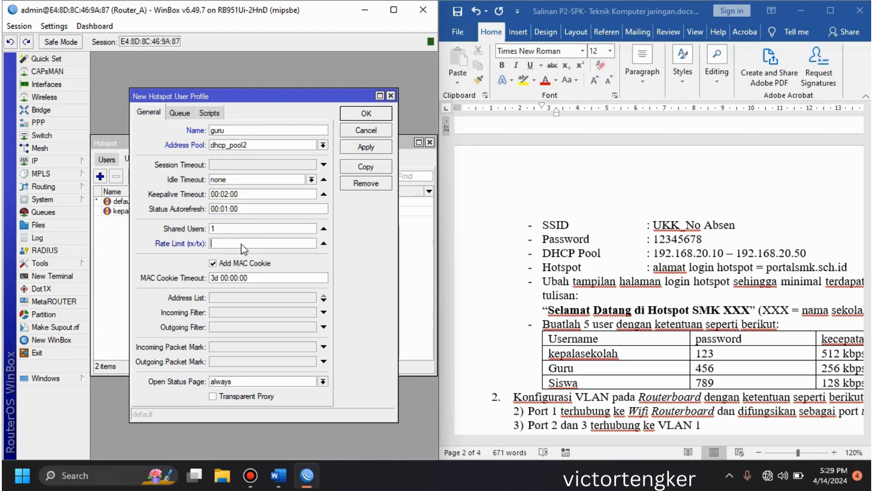
{"action": "type", "text": "256k/256k"}
{"action": "left_click", "coordinate": [366, 113]}
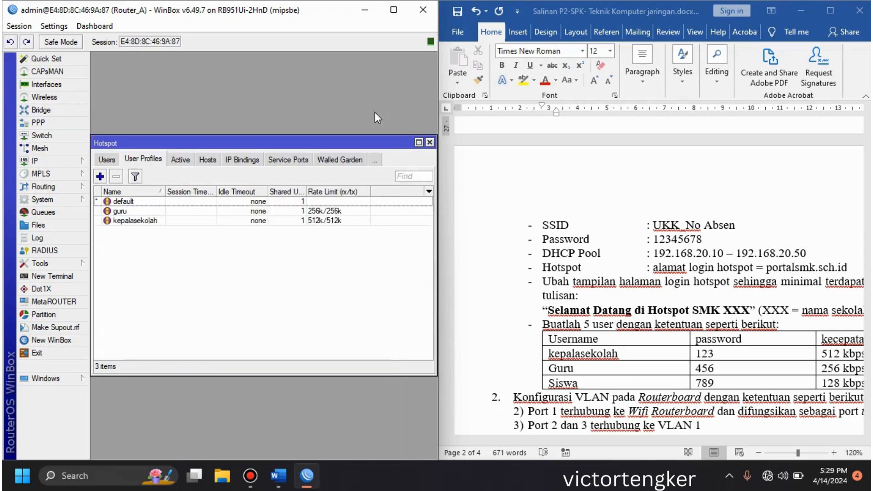
Step: Add a hotspot user profile named siswa with address pool dhcp_pool2 and rate limit 128k/128k
{"action": "left_click", "coordinate": [100, 175]}
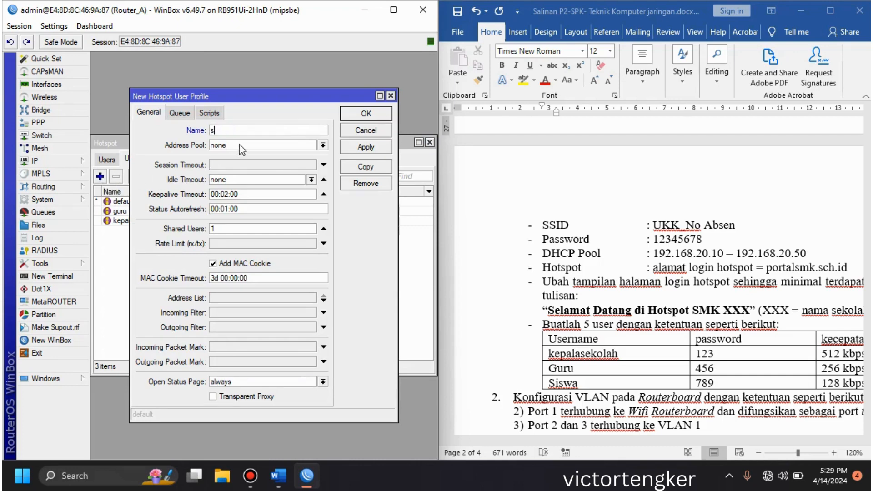
{"action": "type", "text": "siswa"}
{"action": "left_click", "coordinate": [240, 145]}
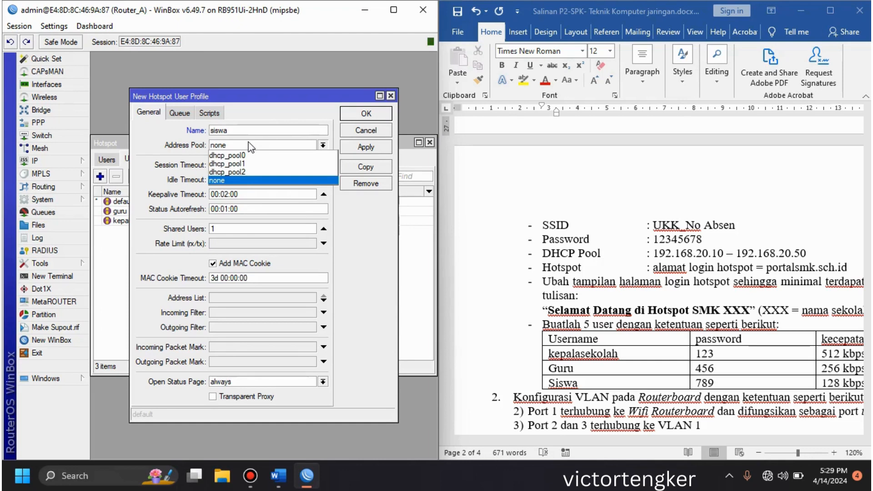
{"action": "left_click", "coordinate": [240, 172]}
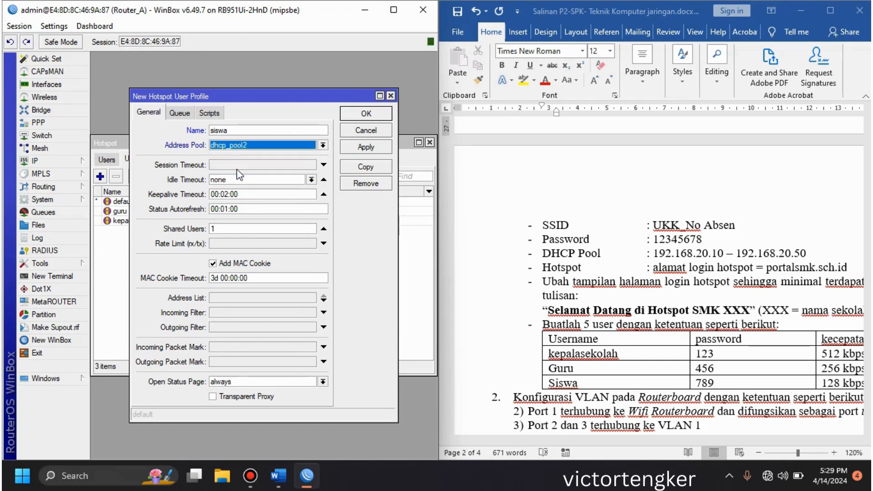
{"action": "left_click", "coordinate": [233, 241]}
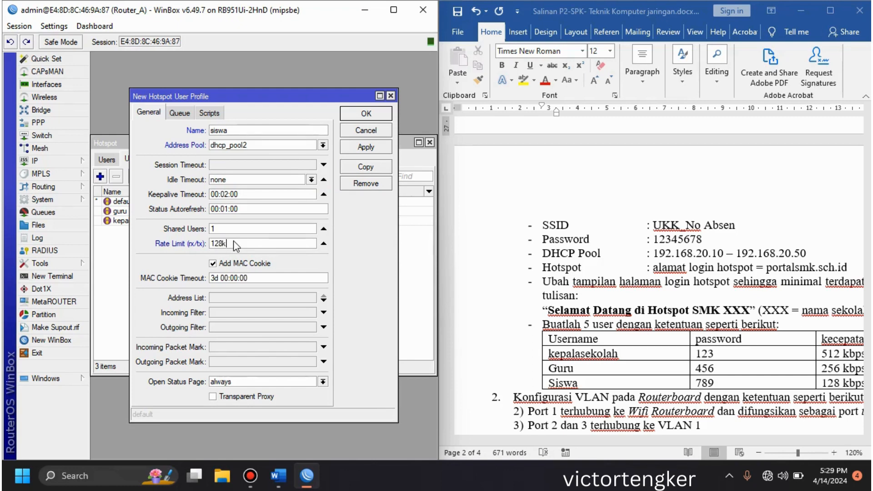
{"action": "type", "text": "128k/128k/"}
{"action": "left_click", "coordinate": [376, 119]}
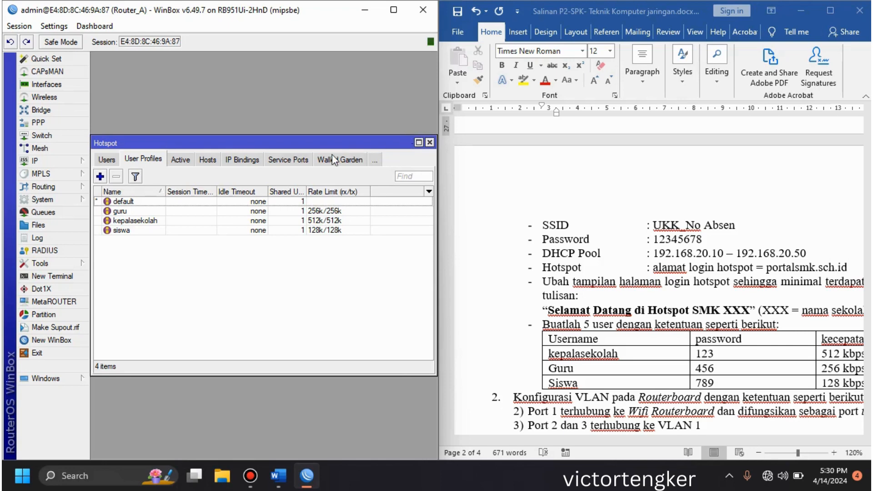
Step: Add a hotspot user named kepalasekolah, enter the user's password and assign the kepalasekolah profile
{"action": "left_click", "coordinate": [111, 162]}
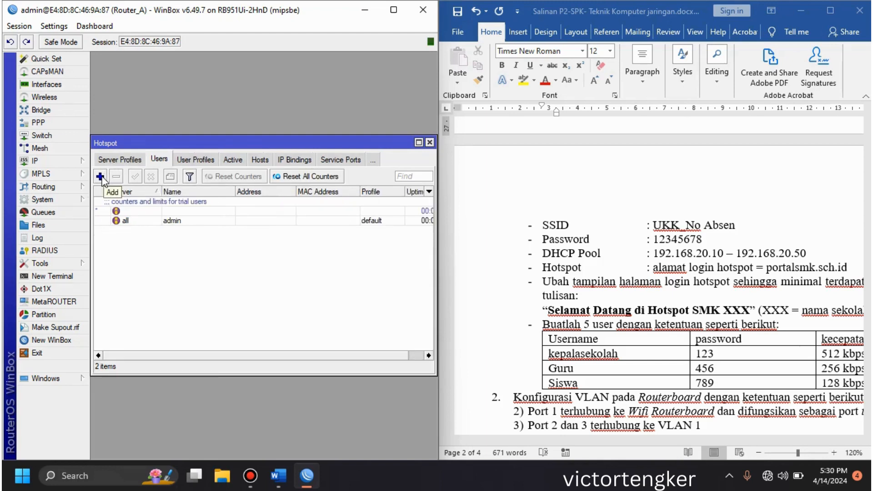
{"action": "left_click", "coordinate": [100, 177]}
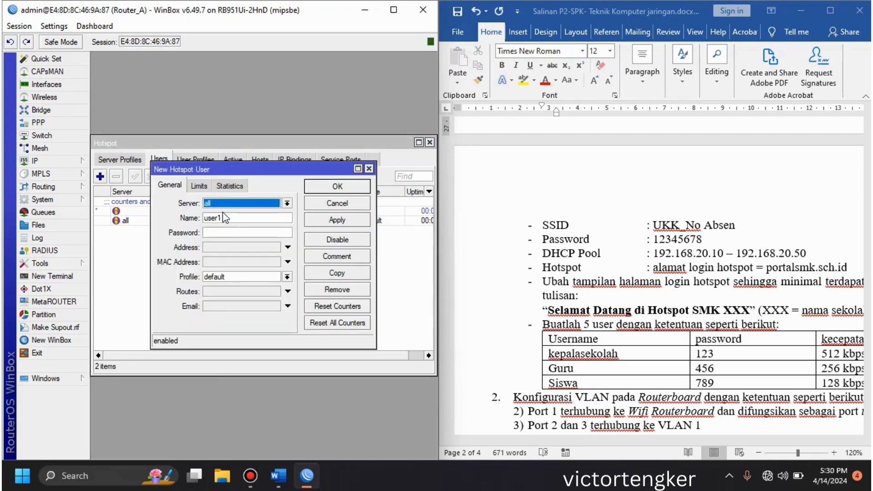
{"action": "double_click", "coordinate": [250, 217]}
{"action": "type", "text": "keopalase"}
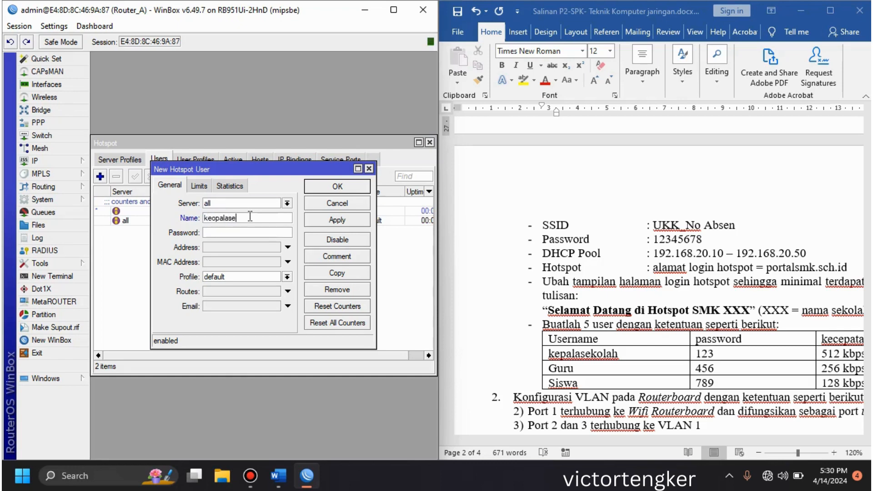
{"action": "key", "text": "BackSpace"}
{"action": "key", "text": "BackSpace"}
{"action": "key", "text": "BackSpace"}
{"action": "key", "text": "BackSpace"}
{"action": "key", "text": "BackSpace"}
{"action": "key", "text": "BackSpace"}
{"action": "type", "text": "palasekolah"}
{"action": "left_click", "coordinate": [235, 231]}
{"action": "type", "text": "123"}
{"action": "left_click", "coordinate": [251, 279]}
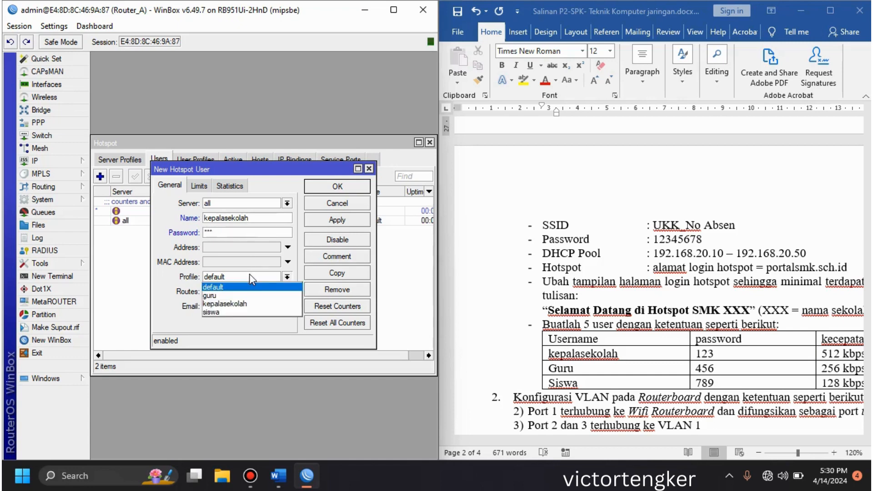
{"action": "left_click", "coordinate": [246, 304]}
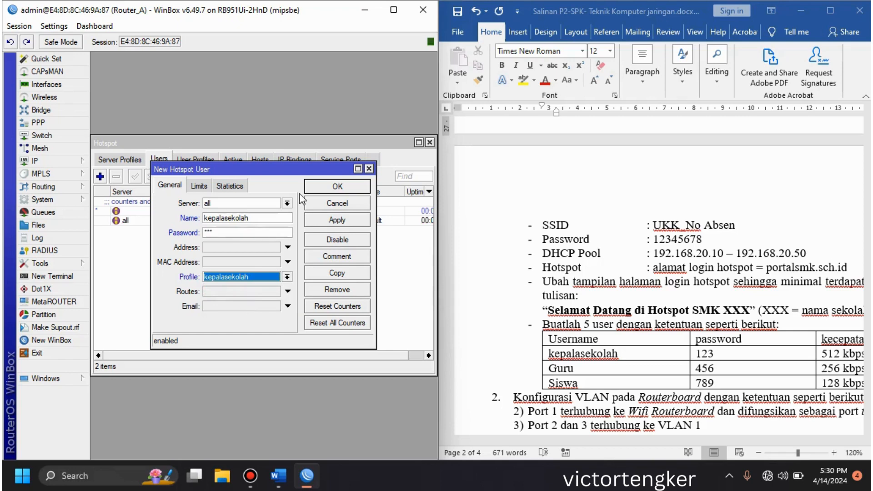
{"action": "left_click", "coordinate": [326, 188]}
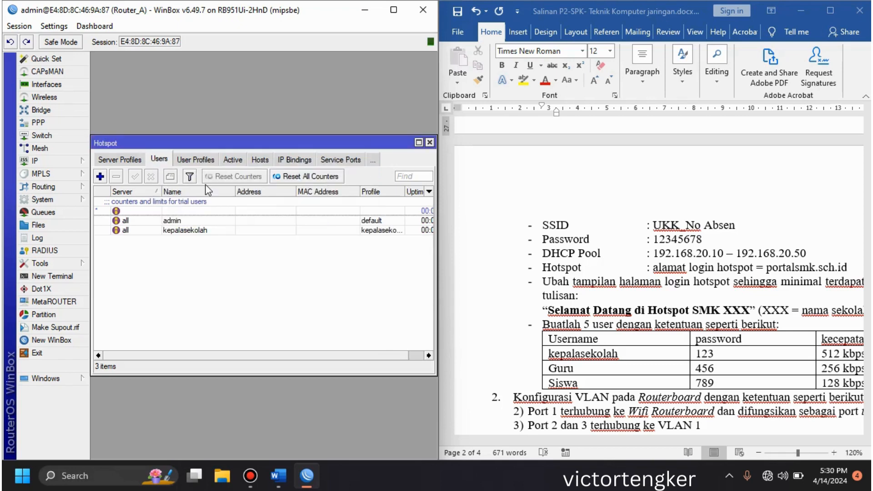
Step: Add a hotspot user named guru, enter the user's password and assign the guru profile
{"action": "left_click", "coordinate": [101, 178]}
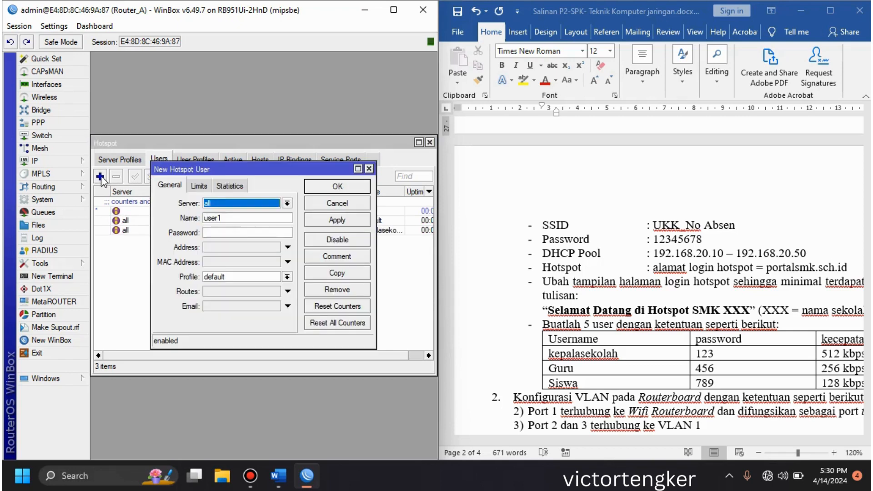
{"action": "double_click", "coordinate": [226, 214]}
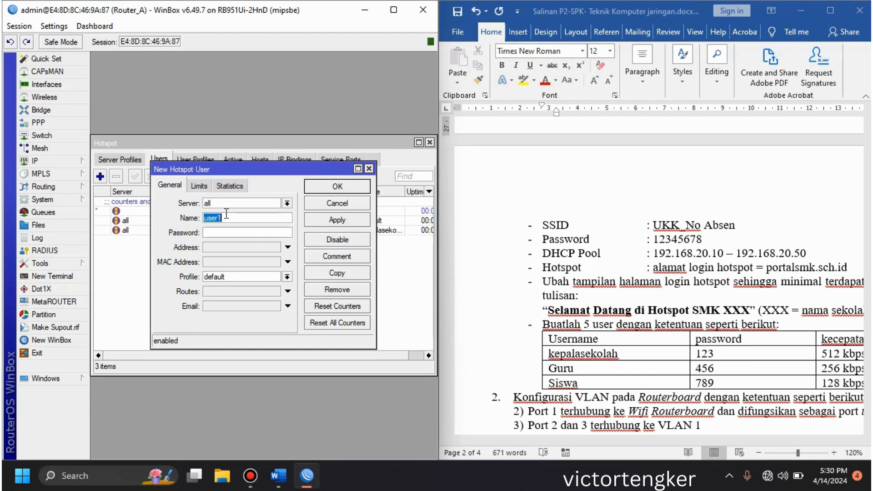
{"action": "type", "text": "guru"}
{"action": "key", "text": "Tab"}
{"action": "type", "text": "456"}
{"action": "left_click", "coordinate": [238, 274]}
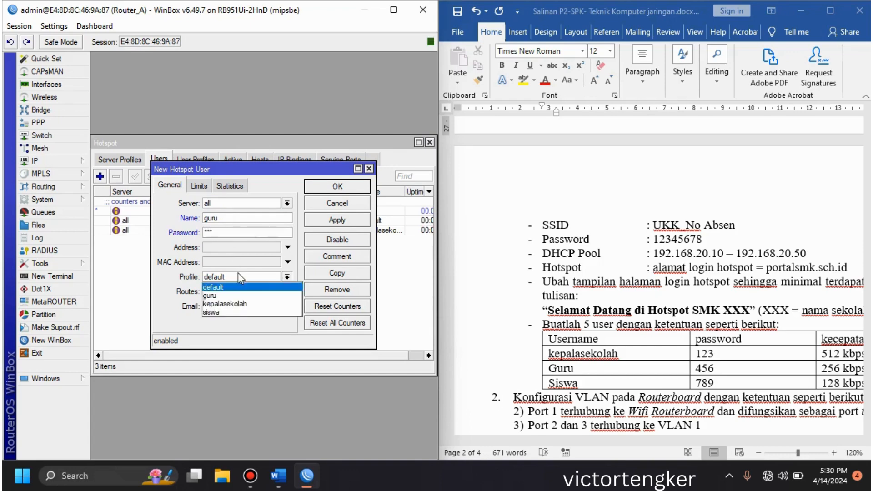
{"action": "left_click", "coordinate": [234, 296]}
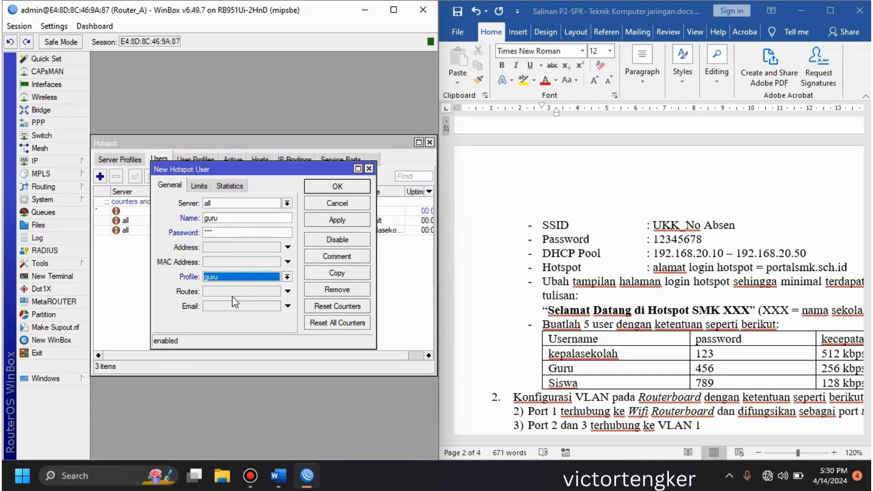
{"action": "left_click", "coordinate": [338, 187]}
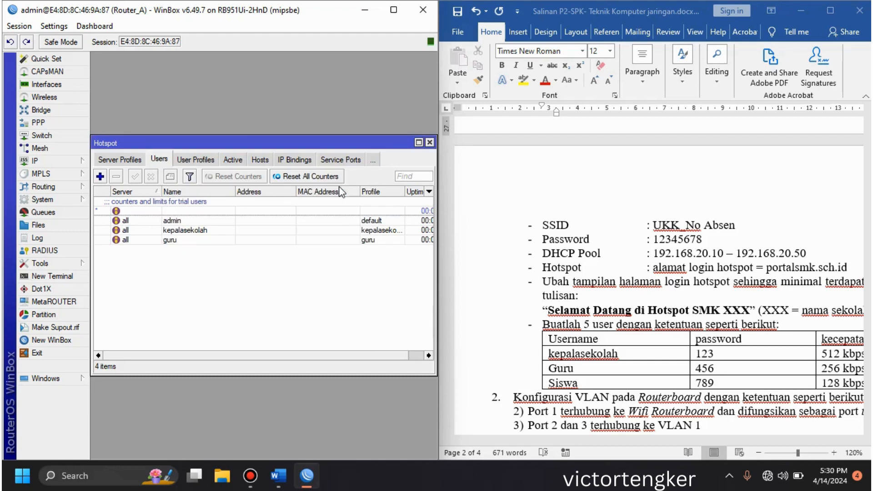
Step: Add a hotspot user named siswa, enter the user's password and assign the siswa profile
{"action": "left_click", "coordinate": [100, 177]}
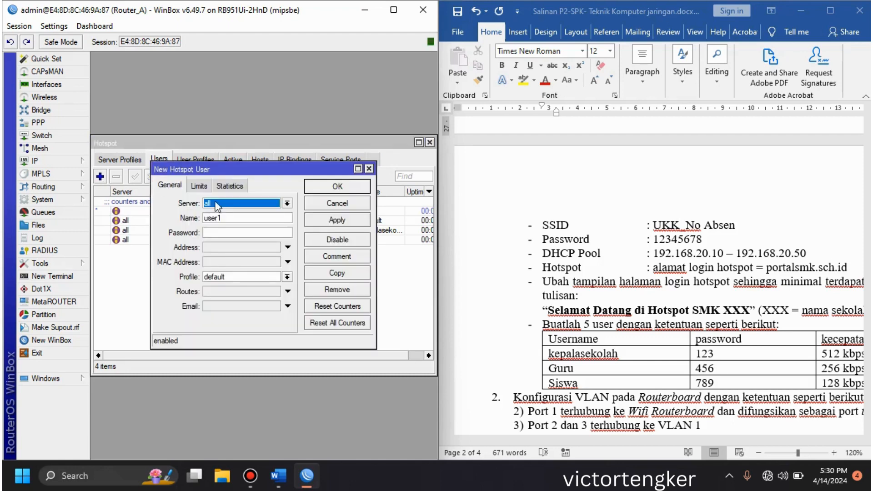
{"action": "double_click", "coordinate": [226, 217]}
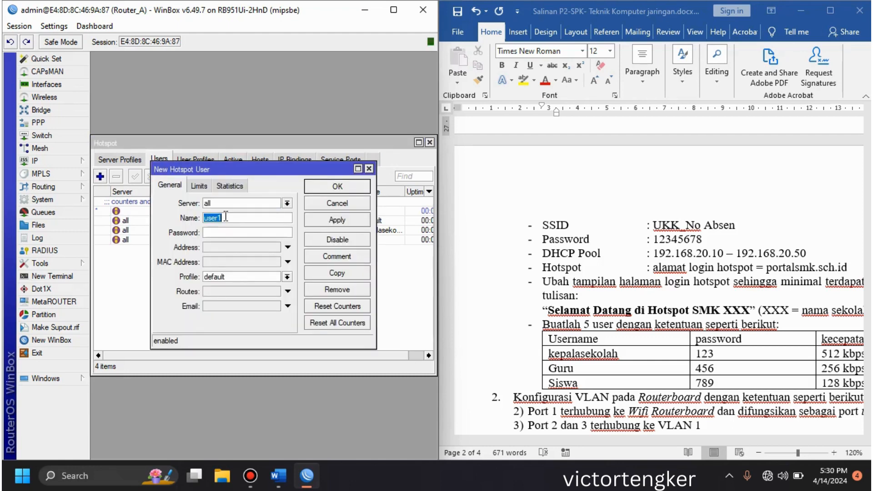
{"action": "type", "text": "siswa"}
{"action": "key", "text": "Tab"}
{"action": "type", "text": "789"}
{"action": "left_click", "coordinate": [261, 278]}
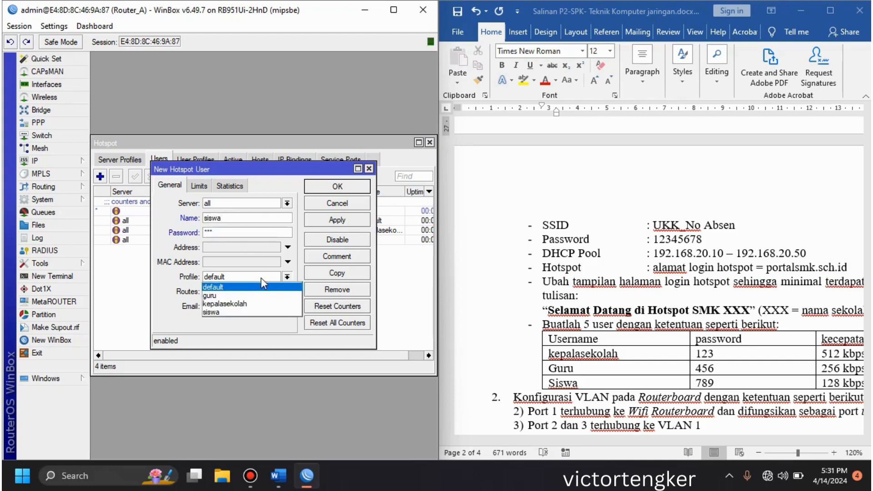
{"action": "left_click", "coordinate": [234, 313]}
{"action": "left_click", "coordinate": [336, 187]}
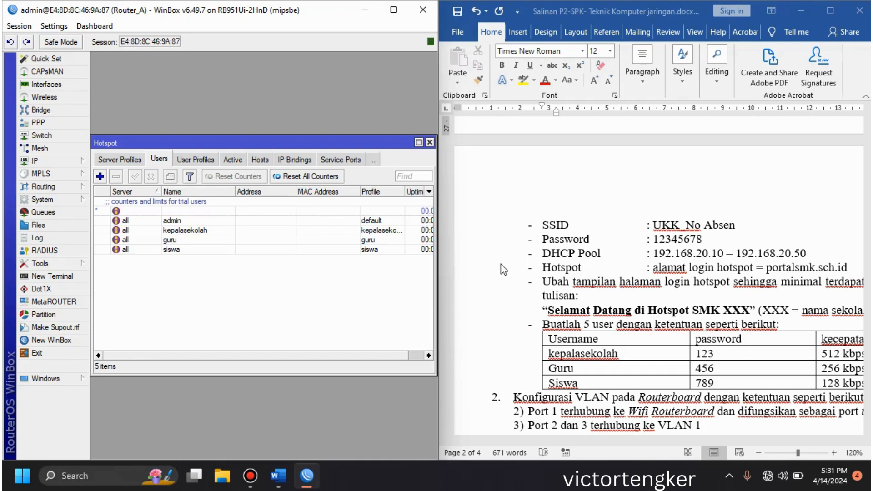
Step: Close the hotspot window and set the wlan1 wireless interface's mode to ap bridge
{"action": "left_click", "coordinate": [430, 142]}
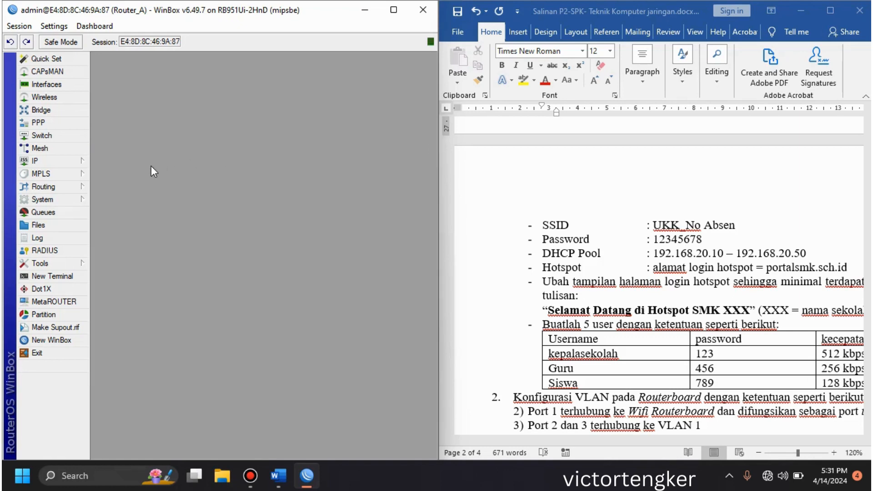
{"action": "left_click", "coordinate": [70, 101]}
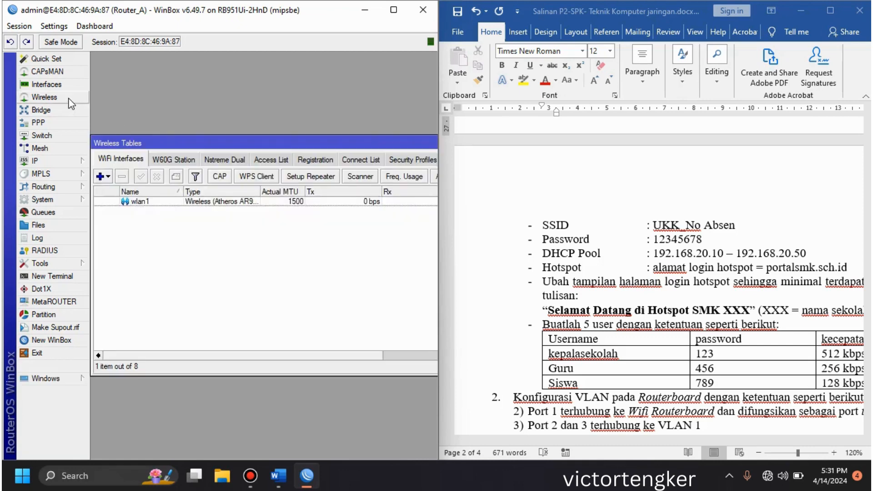
{"action": "double_click", "coordinate": [164, 205]}
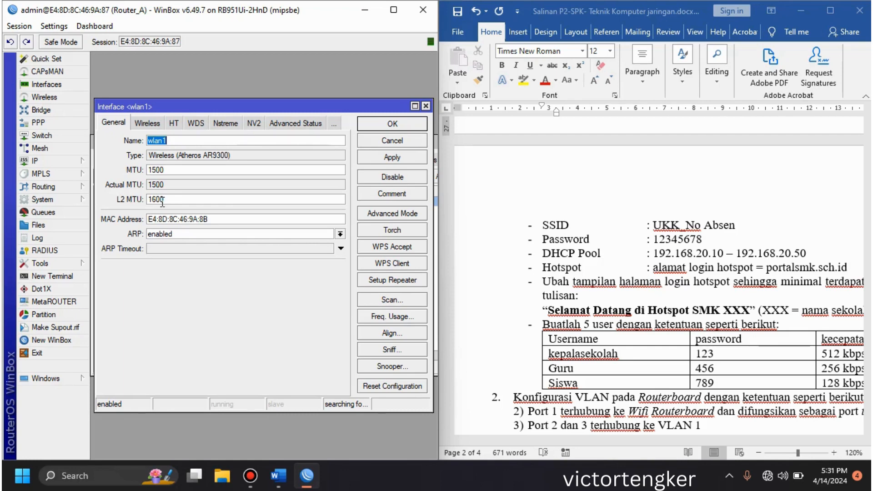
{"action": "left_click", "coordinate": [149, 123]}
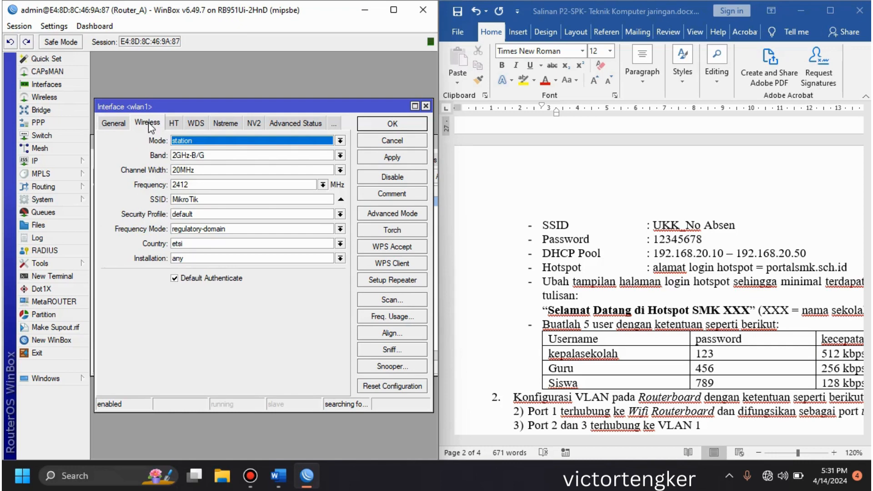
{"action": "left_click", "coordinate": [206, 143]}
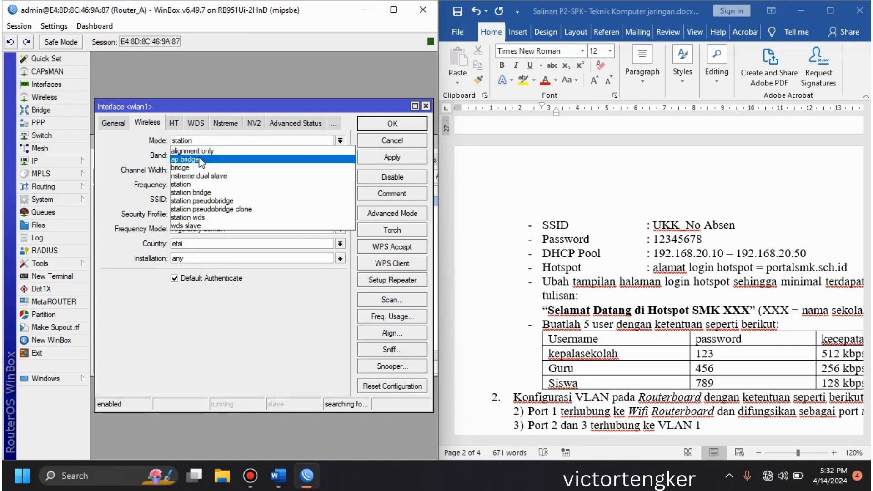
{"action": "left_click", "coordinate": [199, 159]}
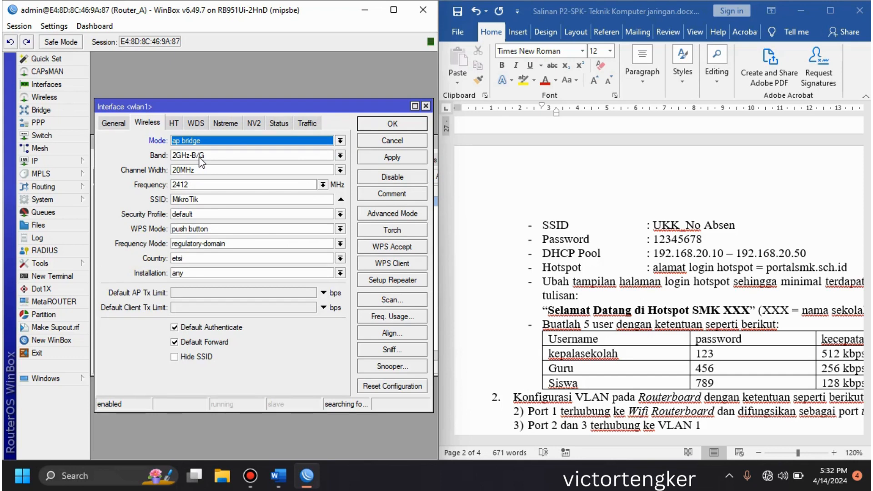
Step: Set wlan1's SSID to the author's first name, keep the default security profile and save the interface settings
{"action": "left_click", "coordinate": [216, 202]}
{"action": "double_click", "coordinate": [216, 202]}
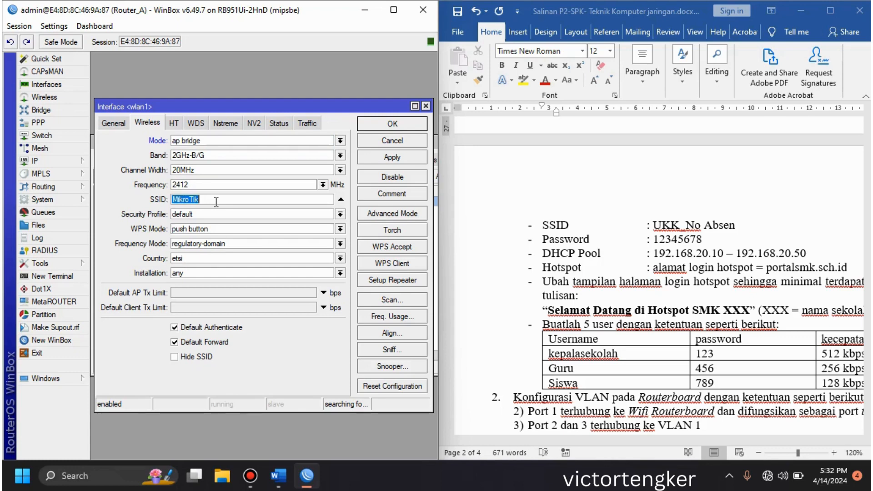
{"action": "type", "text": "epe"}
{"action": "key", "text": "BackSpace"}
{"action": "key", "text": "BackSpace"}
{"action": "key", "text": "BackSpace"}
{"action": "type", "text": "victor"}
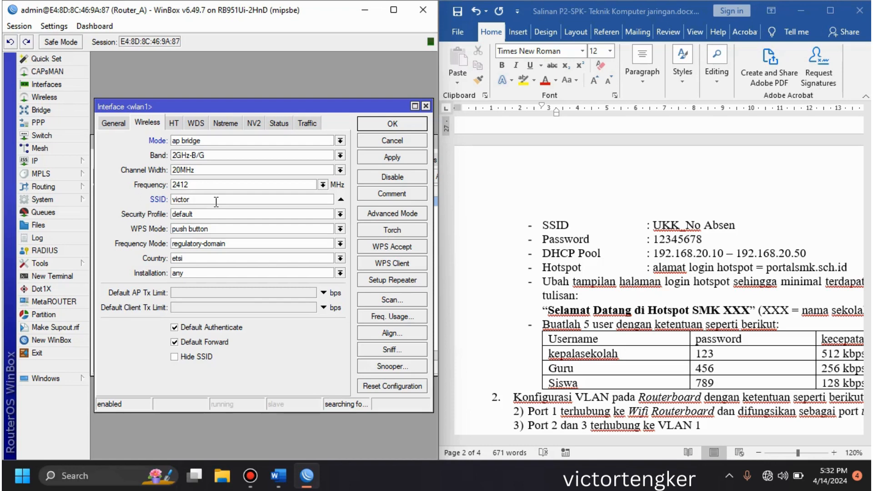
{"action": "left_click", "coordinate": [343, 214]}
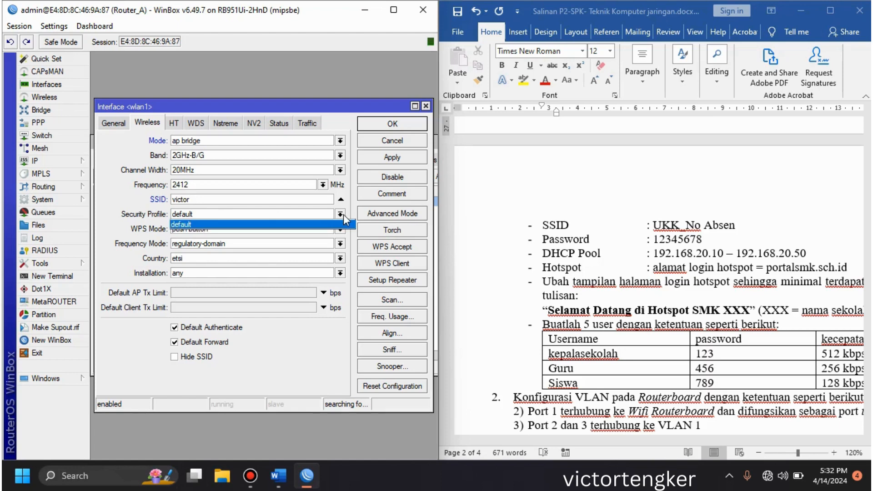
{"action": "left_click", "coordinate": [343, 214]}
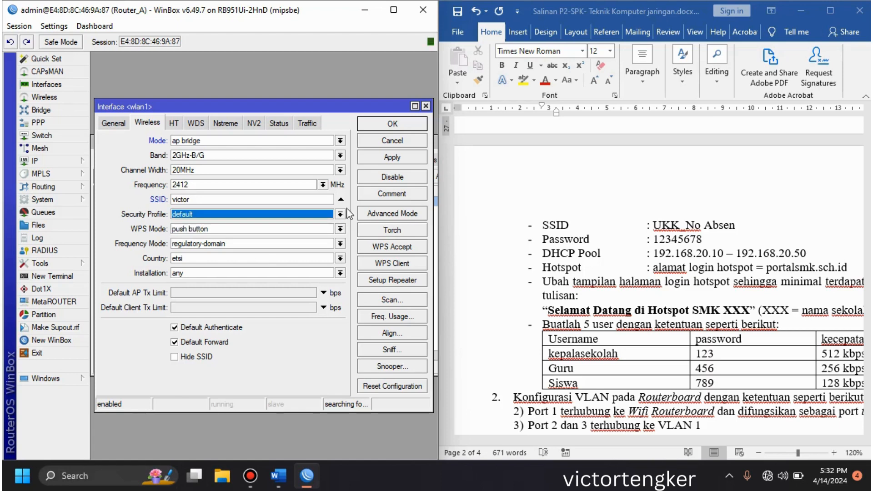
{"action": "left_click", "coordinate": [410, 127]}
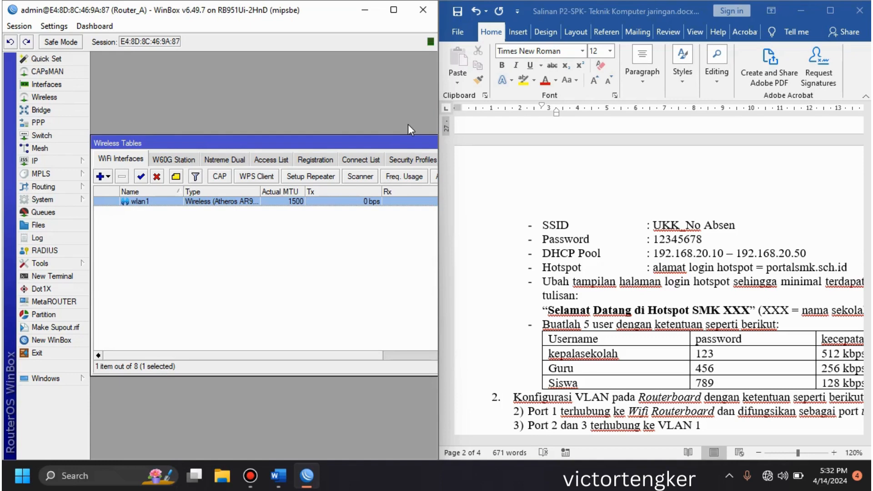
Step: Create a wireless security profile named password1 in dynamic keys mode with WPA PSK and WPA2 PSK authentication
{"action": "left_click", "coordinate": [407, 160]}
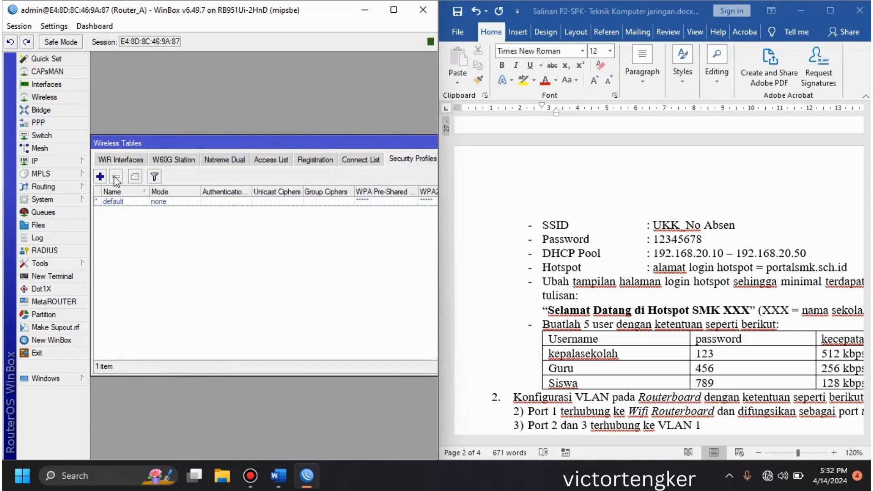
{"action": "left_click", "coordinate": [101, 177]}
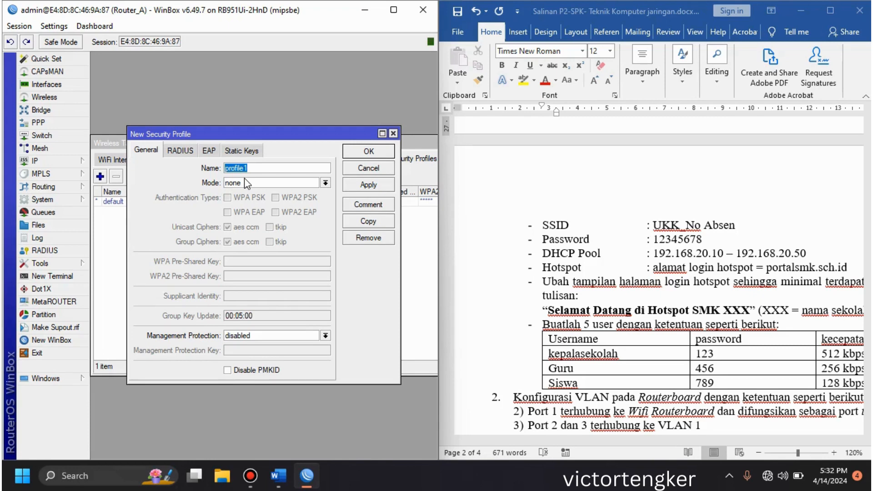
{"action": "type", "text": "password1"}
{"action": "left_click", "coordinate": [324, 183]}
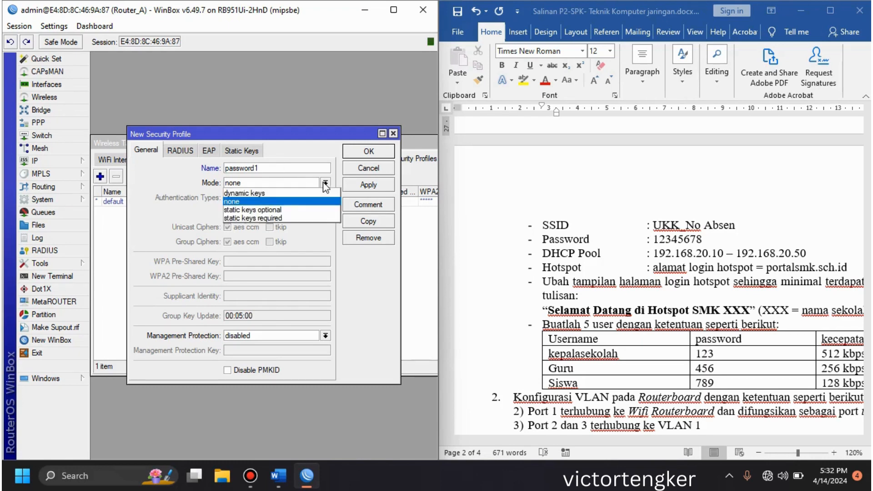
{"action": "left_click", "coordinate": [282, 193]}
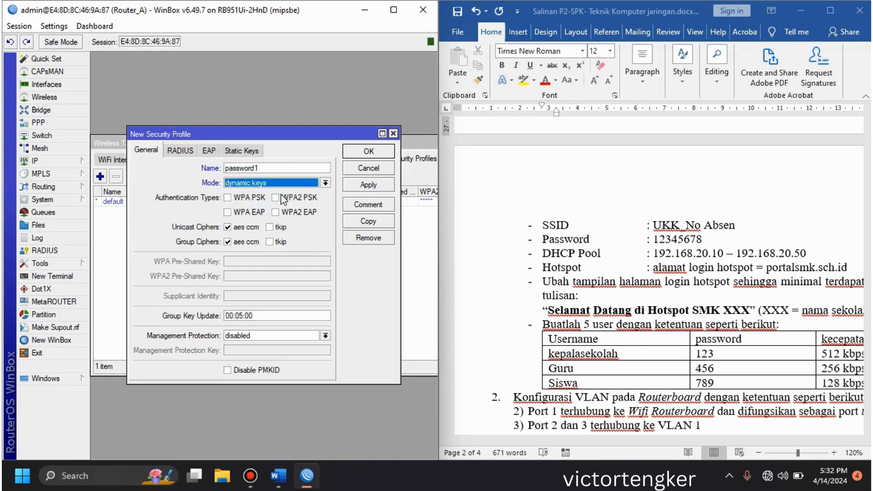
{"action": "left_click", "coordinate": [249, 199]}
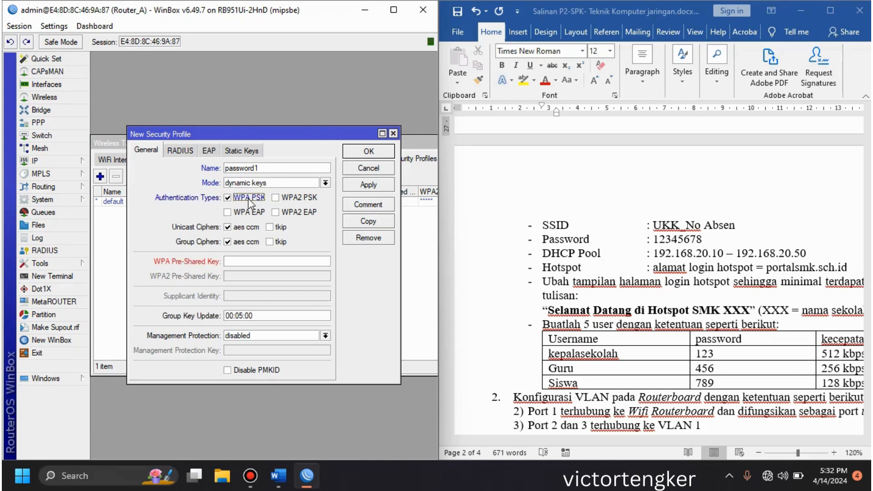
{"action": "left_click", "coordinate": [301, 198]}
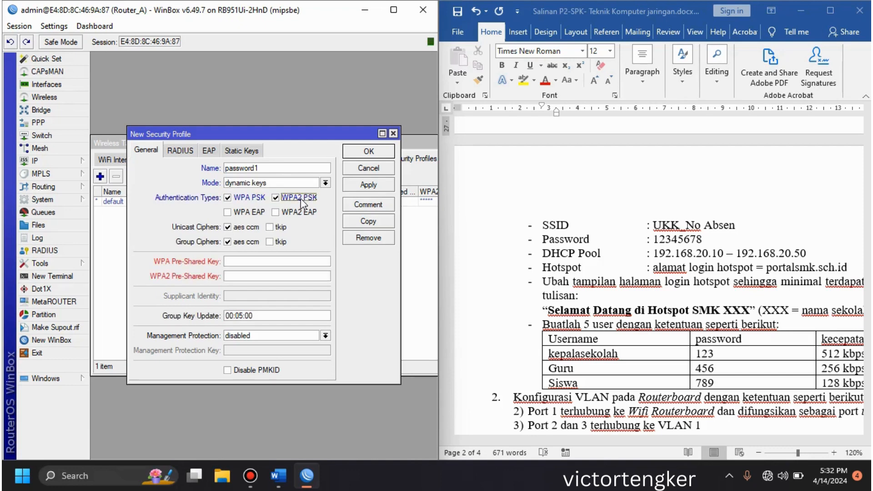
Step: Enter the Wi-Fi password as both the WPA and WPA2 pre-shared keys and save the security profile
{"action": "left_click", "coordinate": [259, 263]}
{"action": "type", "text": "1234567812345678"}
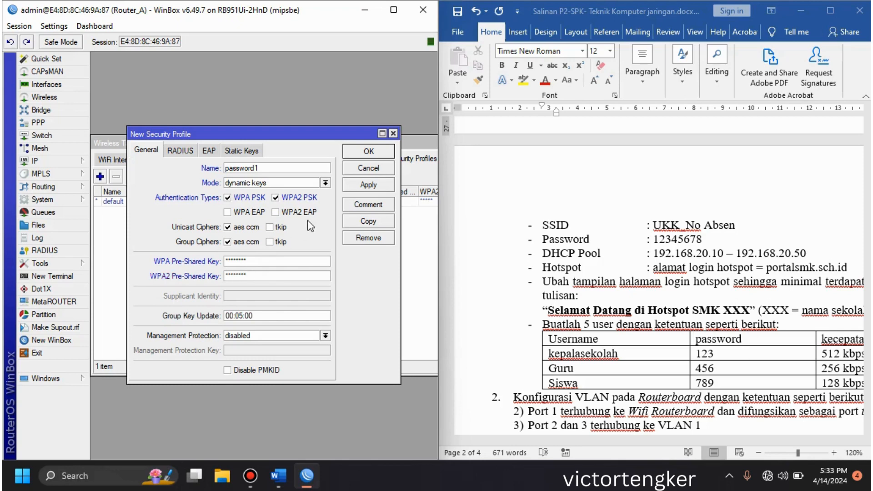
{"action": "left_click", "coordinate": [369, 152]}
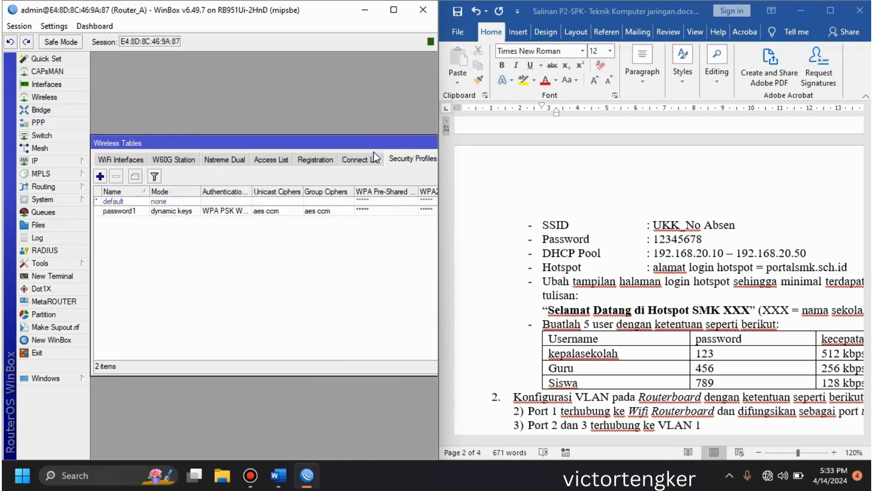
Step: Assign the password1 security profile to the wlan1 interface and save it
{"action": "left_click", "coordinate": [121, 160]}
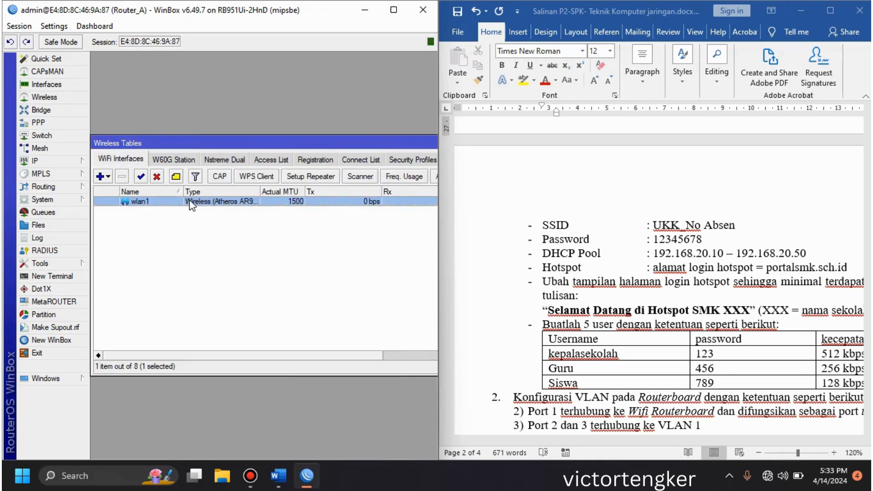
{"action": "double_click", "coordinate": [173, 203]}
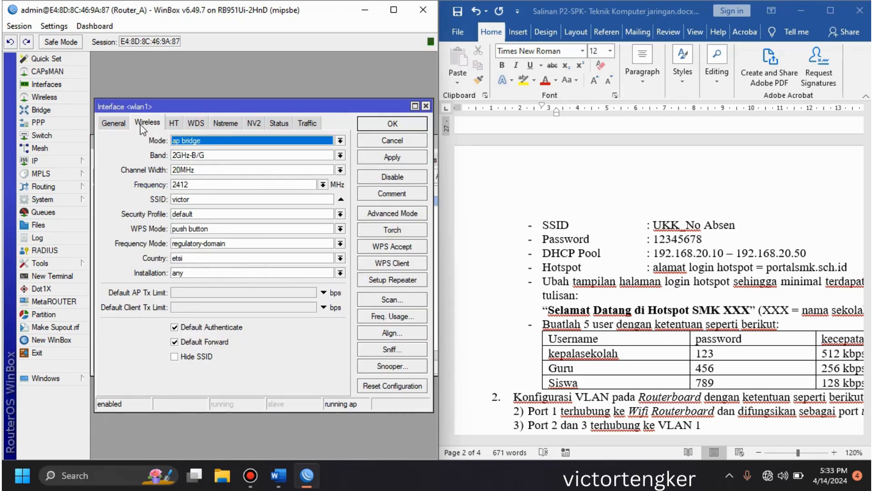
{"action": "left_click", "coordinate": [340, 213]}
{"action": "left_click", "coordinate": [298, 233]}
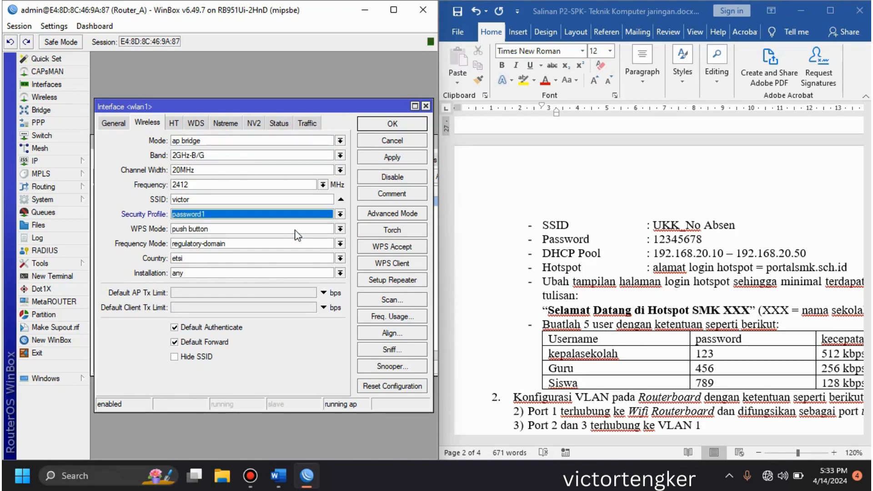
{"action": "left_click", "coordinate": [392, 124]}
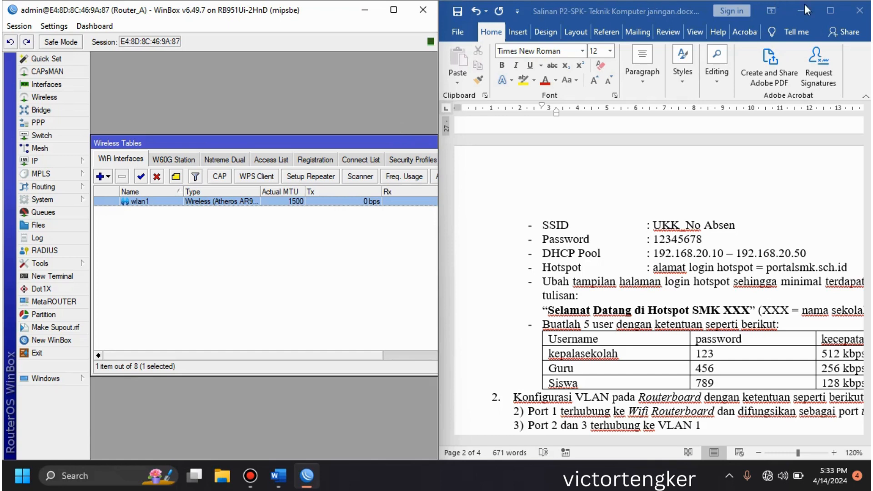
Step: Check the remaining exam tasks in the Word document, minimize it and close the Wireless Tables window
{"action": "left_click", "coordinate": [756, 186]}
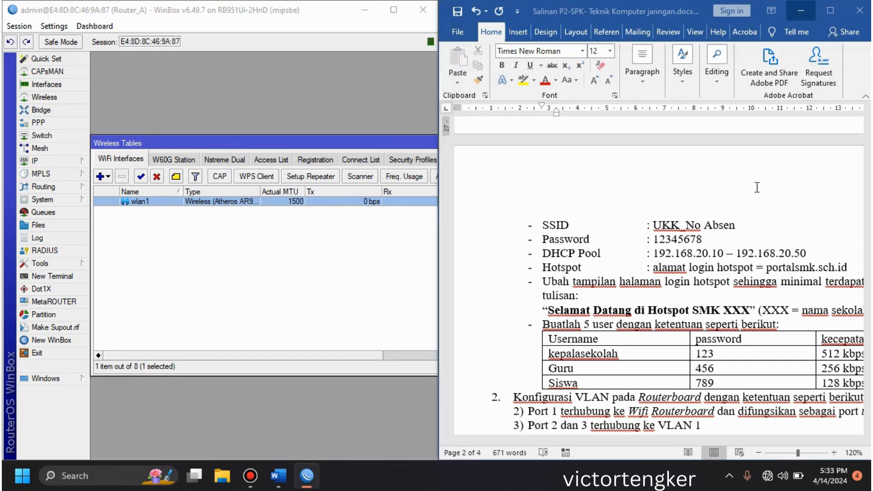
{"action": "mouse_move", "coordinate": [867, 280]}
{"action": "left_mouse_down"}
{"action": "mouse_move", "coordinate": [868, 251]}
{"action": "mouse_move", "coordinate": [869, 291]}
{"action": "left_mouse_up"}
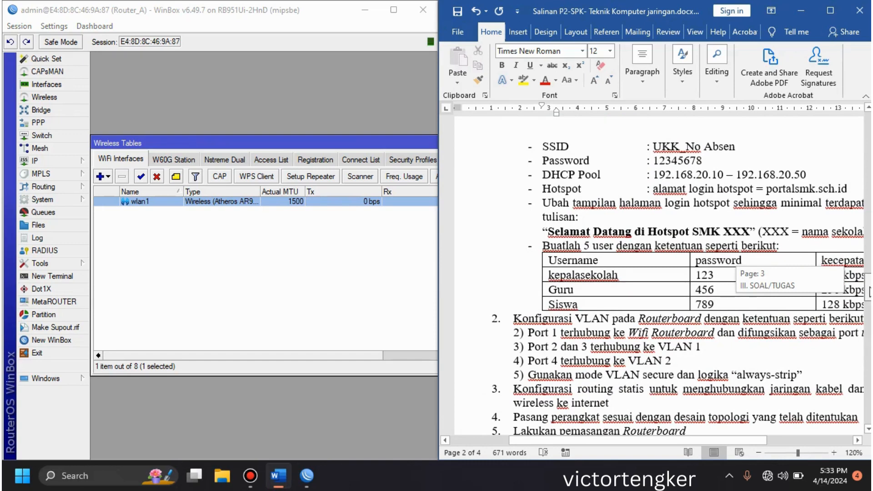
{"action": "left_click_drag", "start_coordinate": [869, 292], "coordinate": [869, 291]}
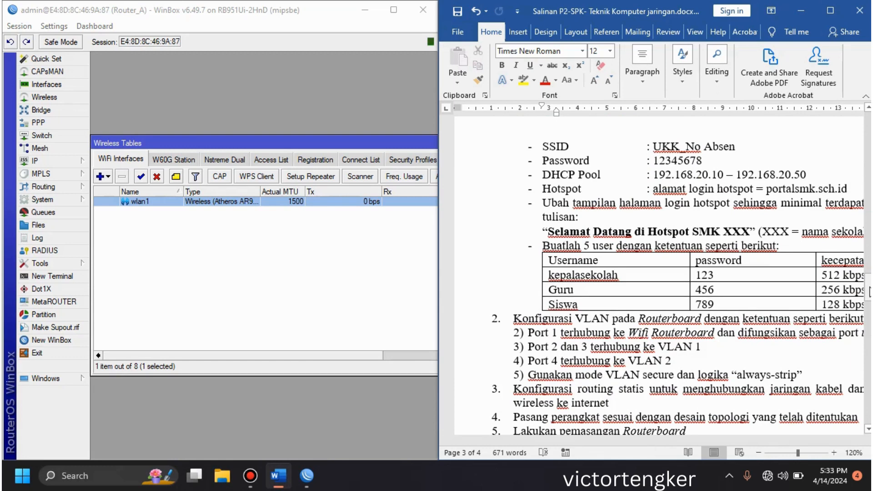
{"action": "left_click", "coordinate": [800, 10]}
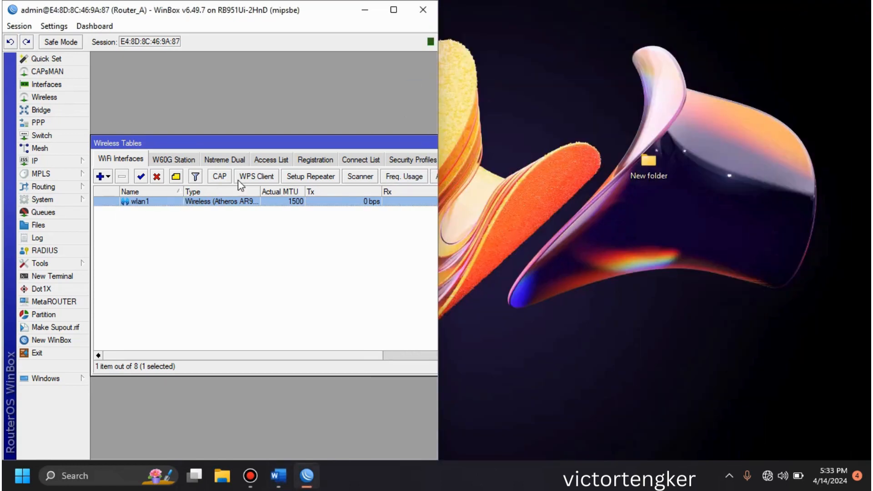
{"action": "left_click_drag", "start_coordinate": [381, 147], "coordinate": [107, 133]}
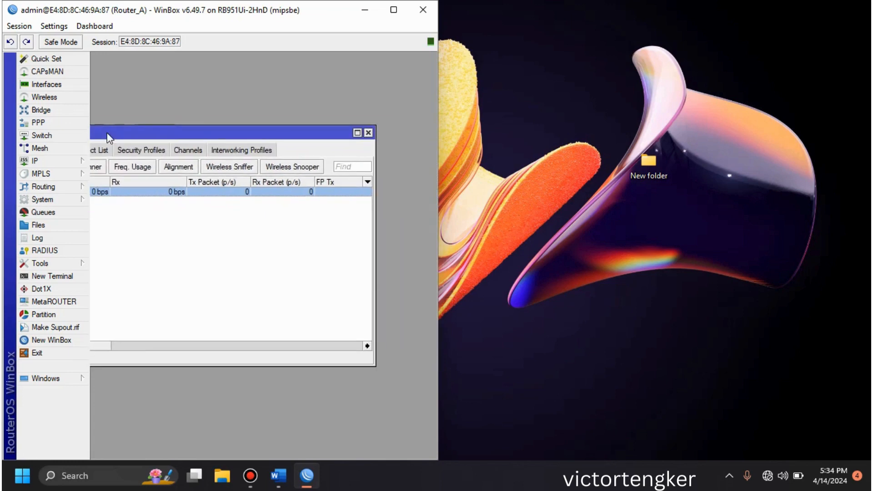
{"action": "left_click", "coordinate": [369, 133]}
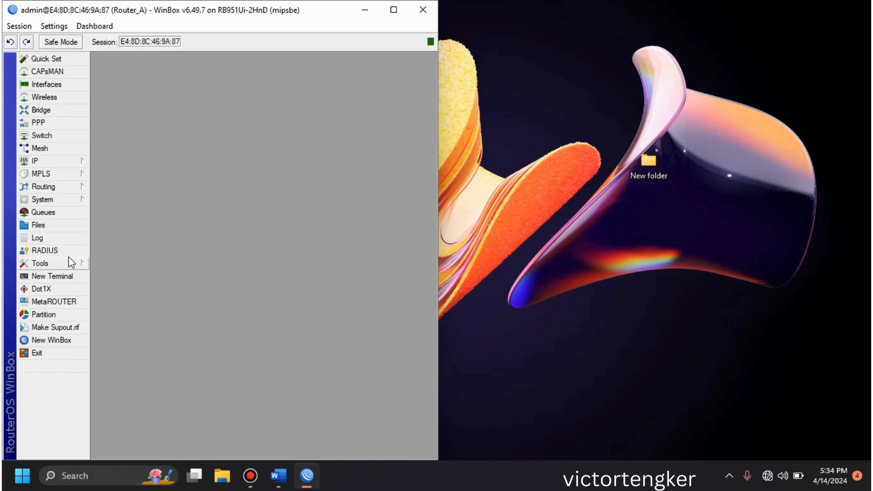
Step: Copy the hotspot folder from the router's file list to the Windows desktop and place it in a free area near the desktop's upper-right corner
{"action": "left_click", "coordinate": [71, 224]}
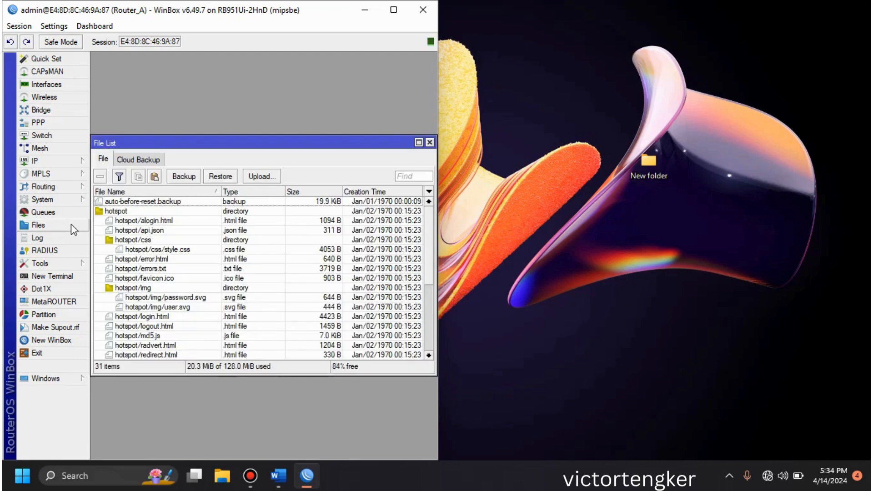
{"action": "left_click", "coordinate": [123, 212]}
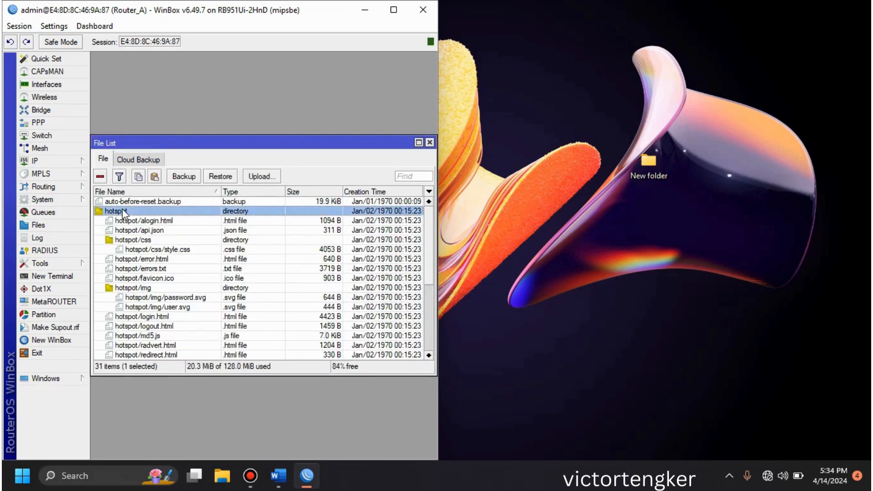
{"action": "left_click", "coordinate": [155, 177]}
{"action": "left_click", "coordinate": [139, 177]}
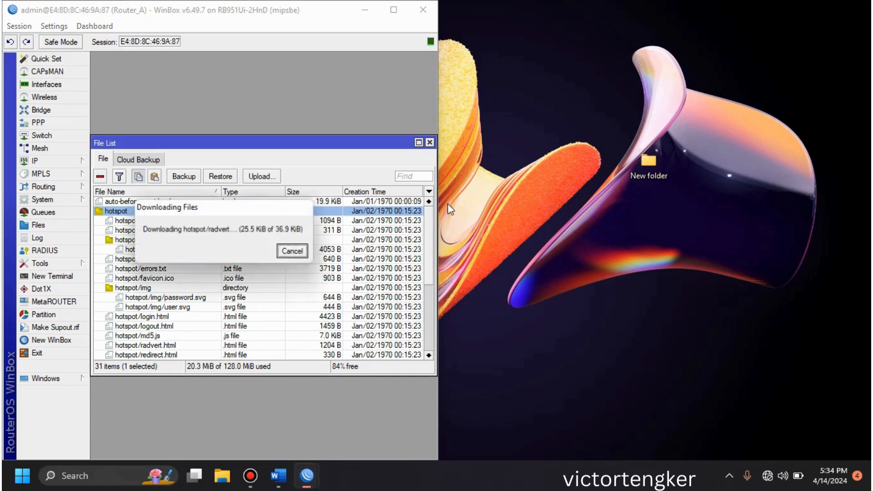
{"action": "left_click", "coordinate": [596, 223]}
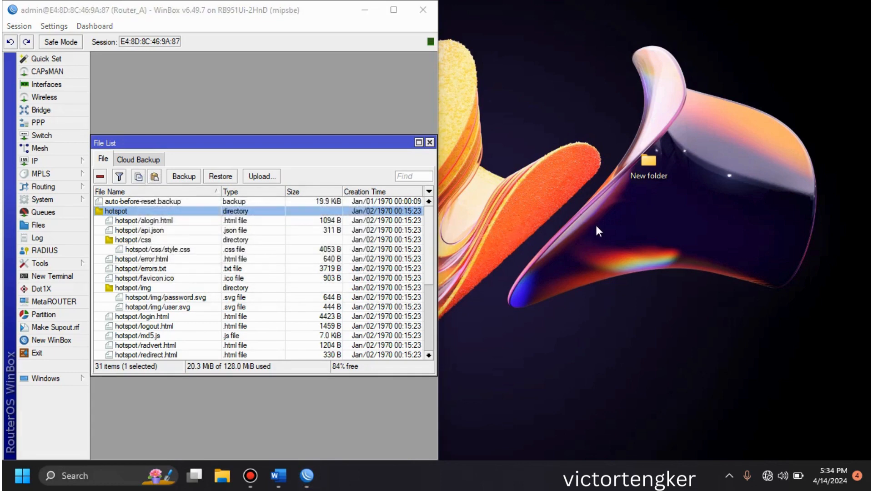
{"action": "right_click", "coordinate": [595, 222]}
{"action": "left_click", "coordinate": [613, 241]}
{"action": "left_click", "coordinate": [365, 10]}
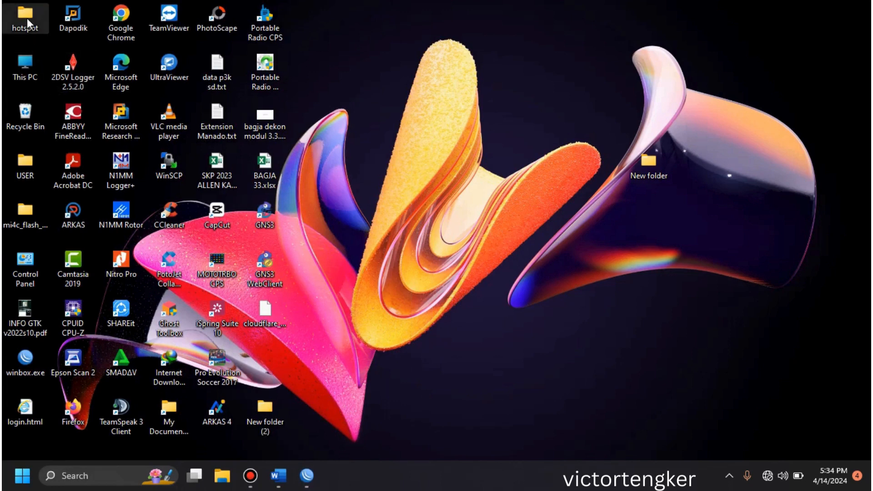
{"action": "left_click_drag", "start_coordinate": [26, 17], "coordinate": [764, 23]}
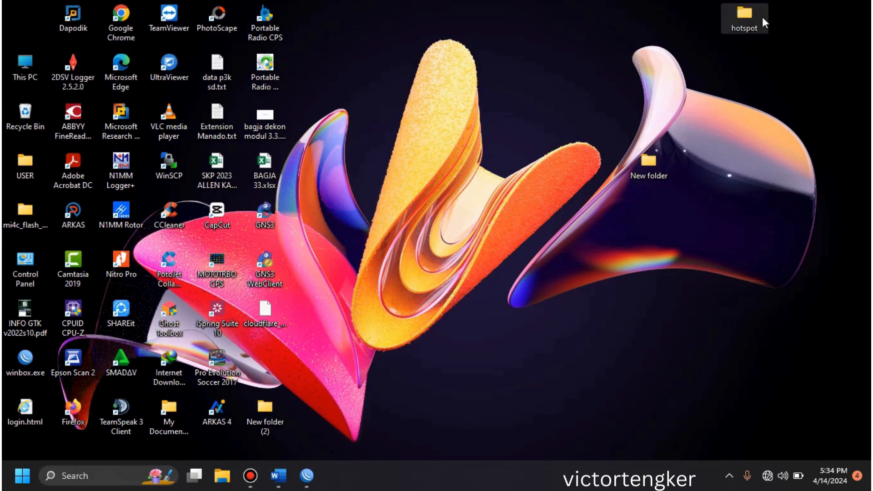
Step: Restore the WinBox window and open login.html from the desktop's hotspot folder for editing in Notepad
{"action": "left_click", "coordinate": [307, 475]}
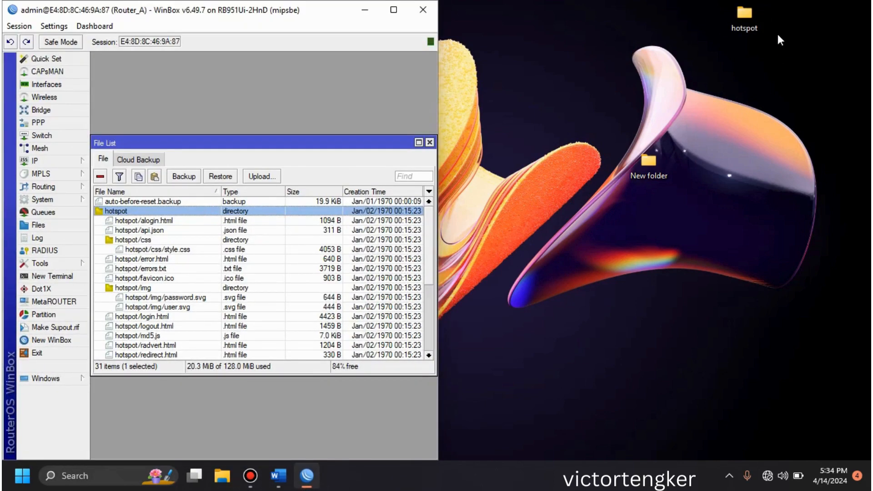
{"action": "left_click", "coordinate": [747, 27]}
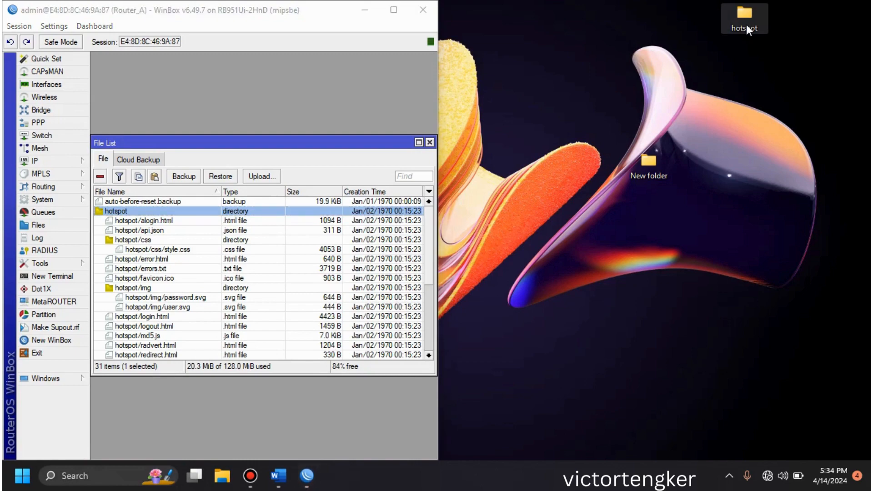
{"action": "double_click", "coordinate": [747, 26]}
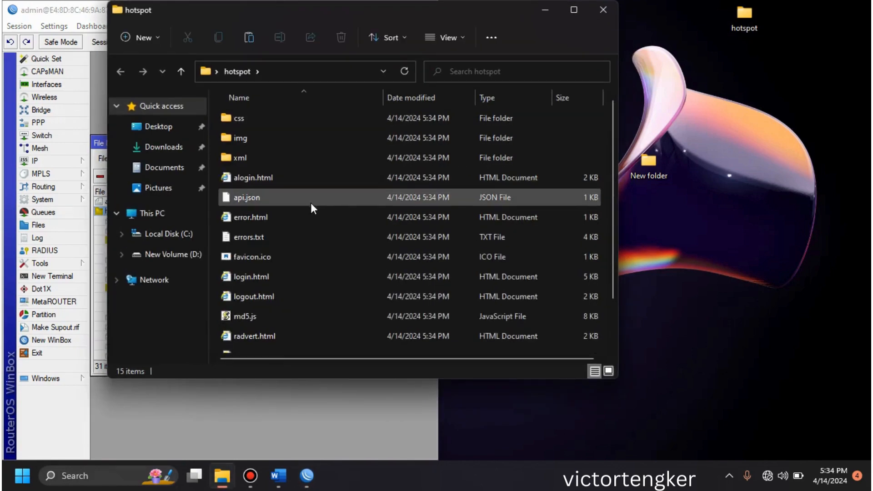
{"action": "left_click", "coordinate": [274, 276]}
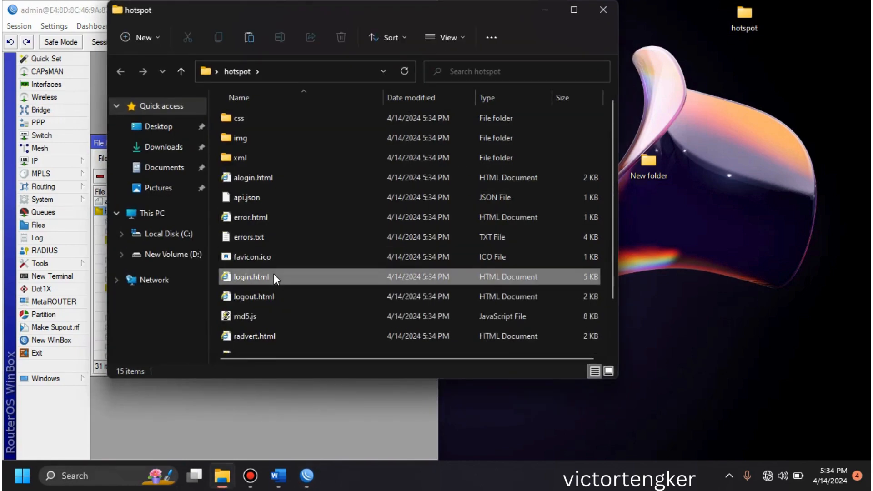
{"action": "right_click", "coordinate": [275, 276]}
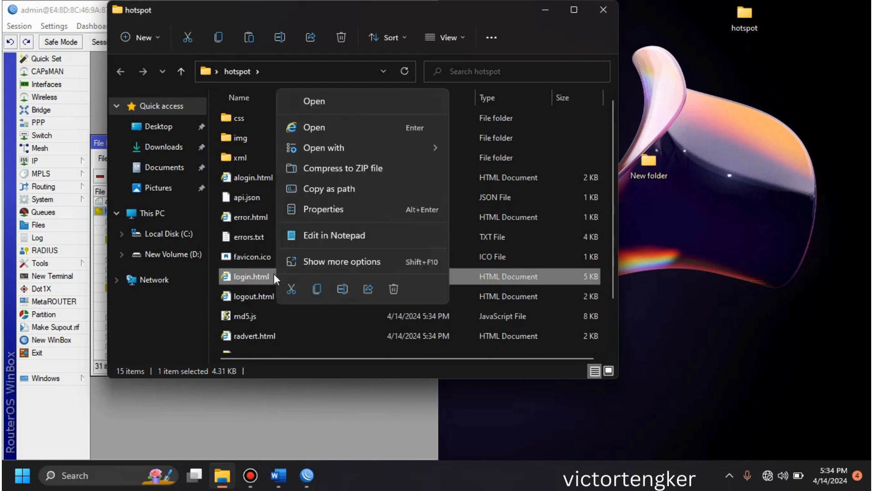
{"action": "mouse_move", "coordinate": [405, 147]}
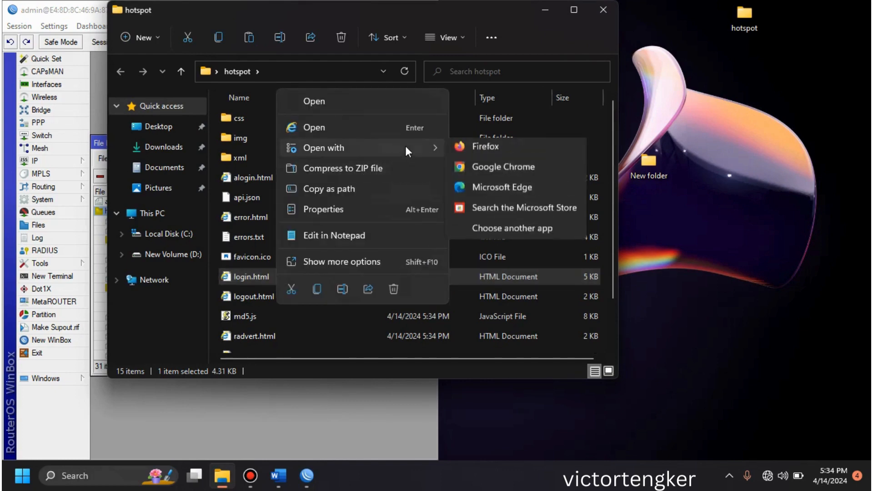
{"action": "left_click", "coordinate": [375, 235]}
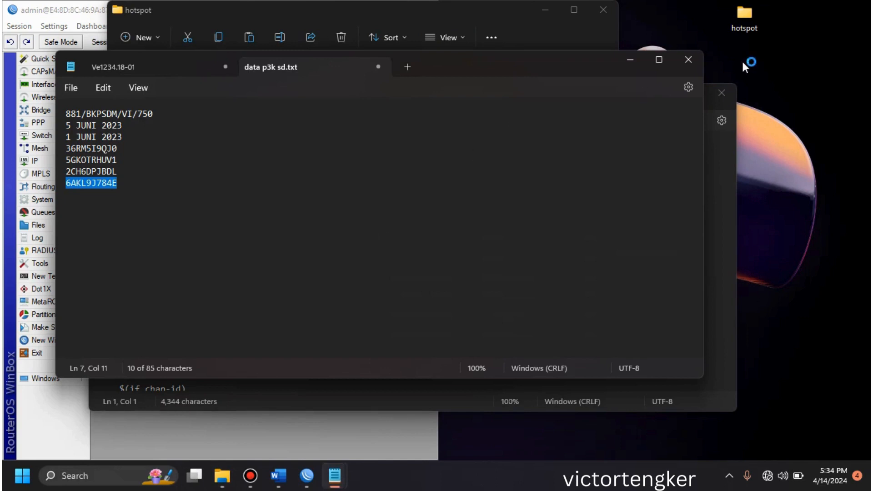
Step: Close the unrelated Notepad window in front, discarding the unsaved changes in both of its files
{"action": "left_click", "coordinate": [697, 60]}
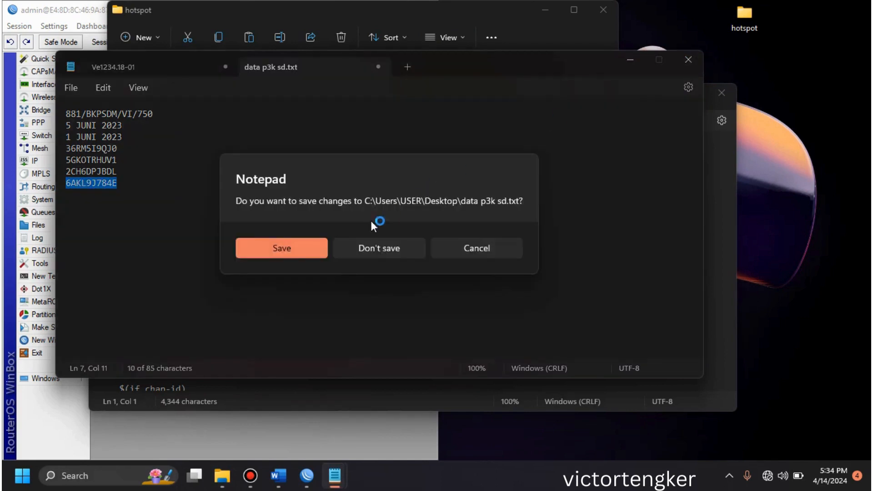
{"action": "left_click", "coordinate": [369, 246]}
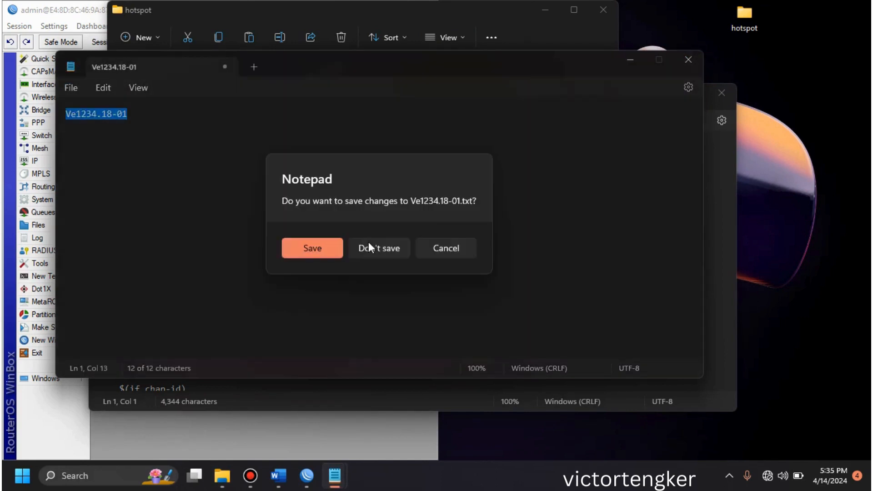
{"action": "left_click", "coordinate": [375, 248]}
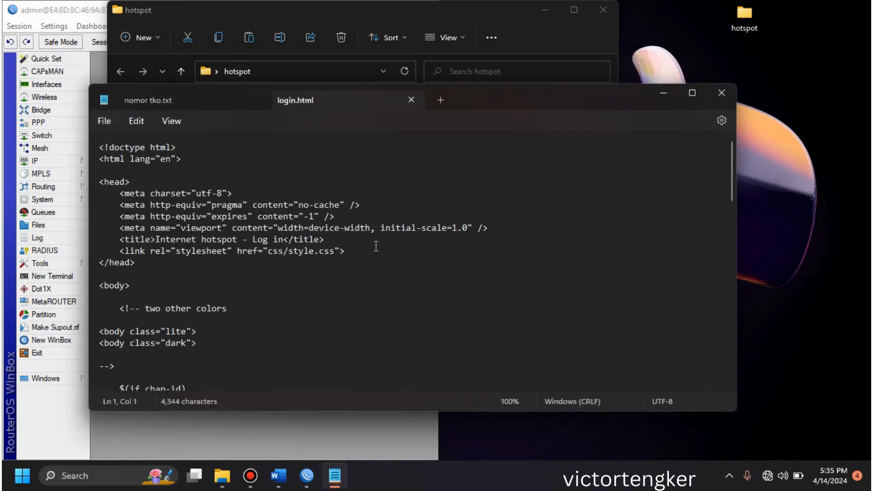
Step: Look through the login.html source from the page head to the closing tags for the text displayed on the login page
{"action": "left_click", "coordinate": [273, 239]}
{"action": "left_click", "coordinate": [178, 241]}
{"action": "key", "text": "Down"}
{"action": "key", "text": "Down"}
{"action": "key", "text": "Down"}
{"action": "key", "text": "Down"}
{"action": "key", "text": "Down"}
{"action": "key", "text": "Down"}
{"action": "key", "text": "Down"}
{"action": "key", "text": "Down"}
{"action": "key", "text": "Down"}
{"action": "key", "text": "Down"}
{"action": "key", "text": "Down"}
{"action": "key", "text": "Down"}
{"action": "key", "text": "Down"}
{"action": "key", "text": "Down"}
{"action": "key", "text": "Down"}
{"action": "key", "text": "Down"}
{"action": "key", "text": "Down"}
{"action": "key", "text": "Down"}
{"action": "key", "text": "Down"}
{"action": "key", "text": "Down"}
{"action": "key", "text": "Down"}
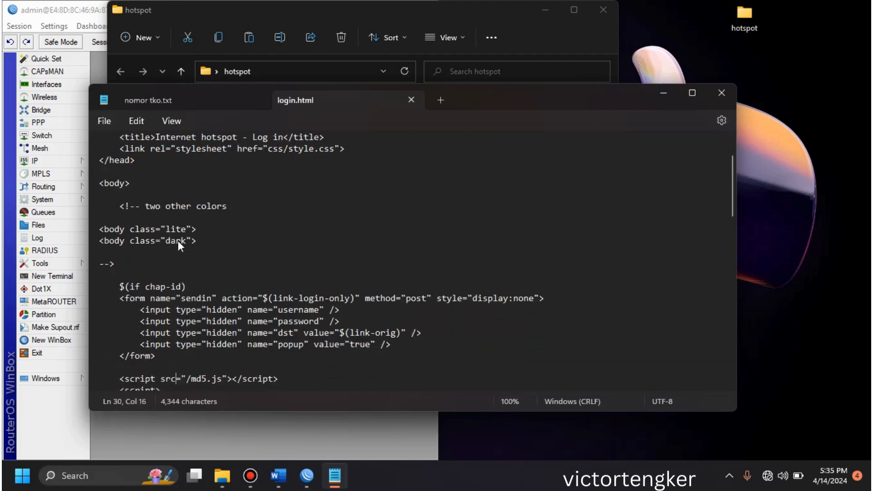
{"action": "key", "text": "Down"}
{"action": "key", "text": "Down"}
{"action": "key", "text": "Down"}
{"action": "key", "text": "Down"}
{"action": "key", "text": "Down"}
{"action": "key", "text": "Down"}
{"action": "key", "text": "Down"}
{"action": "key", "text": "Down"}
{"action": "key", "text": "Down"}
{"action": "key", "text": "Down"}
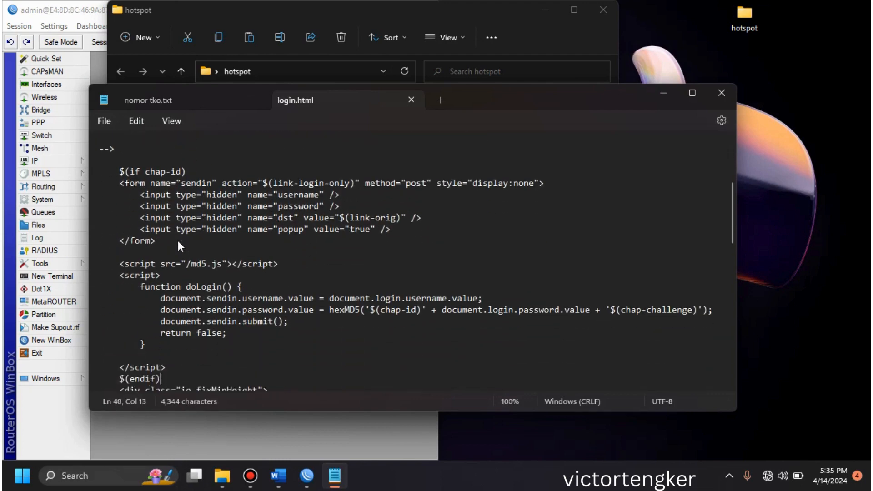
{"action": "key", "text": "Down"}
{"action": "key", "text": "Down"}
{"action": "key", "text": "Down"}
{"action": "key", "text": "Down"}
{"action": "key", "text": "Down"}
{"action": "key", "text": "Down"}
{"action": "key", "text": "Down"}
{"action": "key", "text": "Down"}
{"action": "key", "text": "Down"}
{"action": "key", "text": "Down"}
{"action": "key", "text": "Down"}
{"action": "key", "text": "Down"}
{"action": "key", "text": "Down"}
{"action": "key", "text": "Down"}
{"action": "key", "text": "Down"}
{"action": "key", "text": "Down"}
{"action": "key", "text": "Down"}
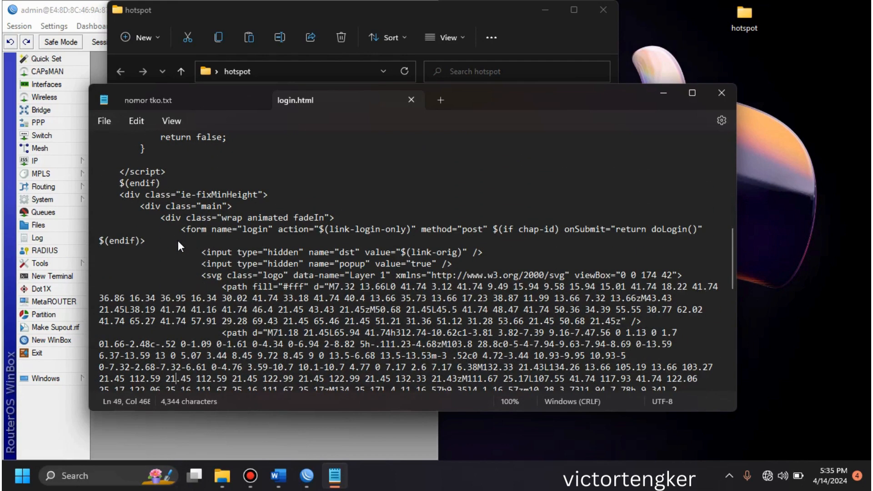
{"action": "key", "text": "Up"}
{"action": "key", "text": "Up"}
{"action": "key", "text": "Up"}
{"action": "key", "text": "Up"}
{"action": "key", "text": "Up"}
{"action": "key", "text": "Up"}
{"action": "key", "text": "Up"}
{"action": "key", "text": "Up"}
{"action": "key", "text": "Up"}
{"action": "key", "text": "Up"}
{"action": "key", "text": "Up"}
{"action": "key", "text": "Up"}
{"action": "key", "text": "Up"}
{"action": "key", "text": "Up"}
{"action": "key", "text": "Up"}
{"action": "key", "text": "Up"}
{"action": "key", "text": "Up"}
{"action": "key", "text": "Up"}
{"action": "key", "text": "Up"}
{"action": "key", "text": "Up"}
{"action": "key", "text": "Up"}
{"action": "key", "text": "Up"}
{"action": "key", "text": "Up"}
{"action": "key", "text": "Up"}
{"action": "key", "text": "Up"}
{"action": "key", "text": "Up"}
{"action": "key", "text": "Up"}
{"action": "key", "text": "Up"}
{"action": "key", "text": "Up"}
{"action": "key", "text": "Up"}
{"action": "key", "text": "Up"}
{"action": "key", "text": "Up"}
{"action": "key", "text": "Up"}
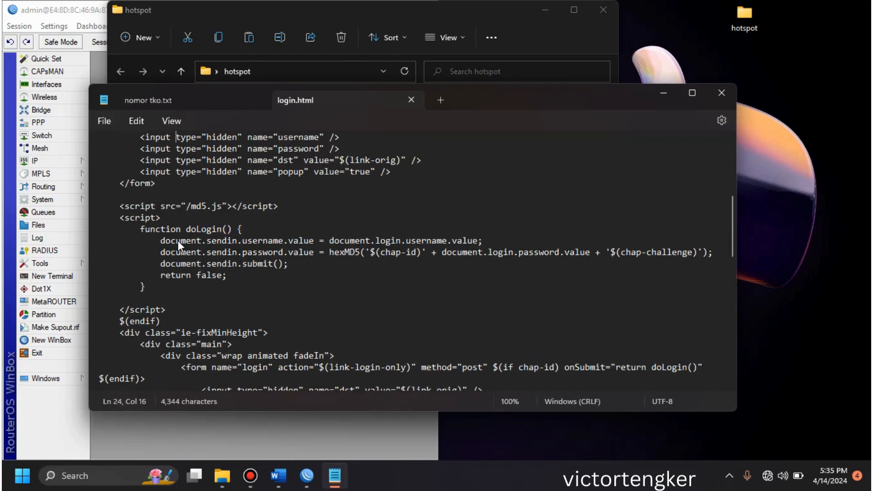
{"action": "key", "text": "Up"}
{"action": "key", "text": "Up"}
{"action": "key", "text": "Up"}
{"action": "key", "text": "Up"}
{"action": "key", "text": "Up"}
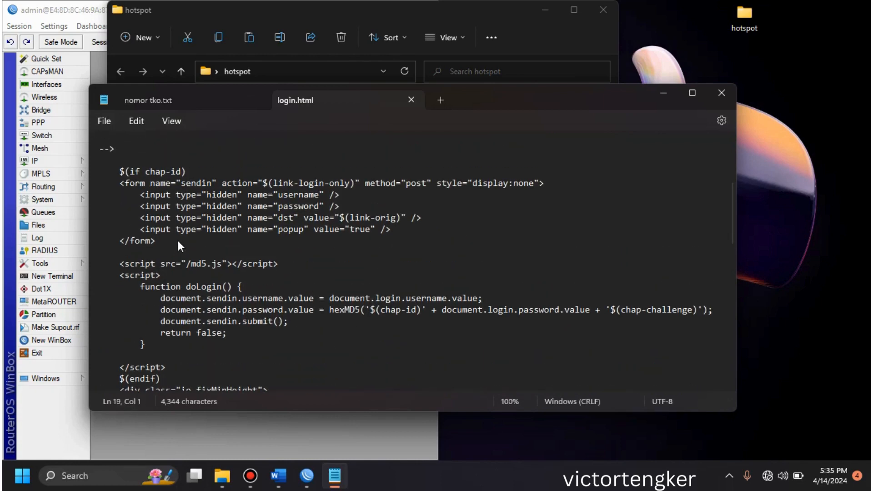
{"action": "key", "text": "Up"}
{"action": "key", "text": "Up"}
{"action": "key", "text": "Up"}
{"action": "key", "text": "Up"}
{"action": "key", "text": "Up"}
{"action": "key", "text": "Up"}
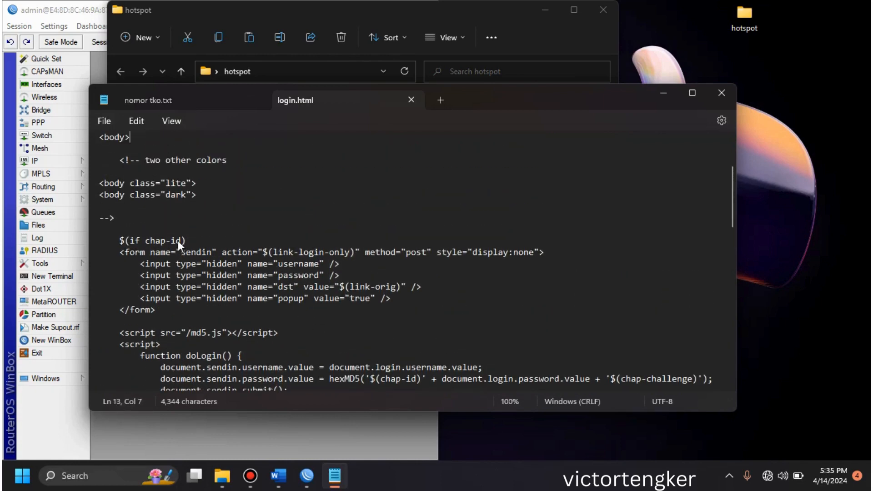
{"action": "key", "text": "Up"}
{"action": "key", "text": "Up"}
{"action": "key", "text": "Up"}
{"action": "key", "text": "Up"}
{"action": "key", "text": "Up"}
{"action": "key", "text": "Up"}
{"action": "key", "text": "Up"}
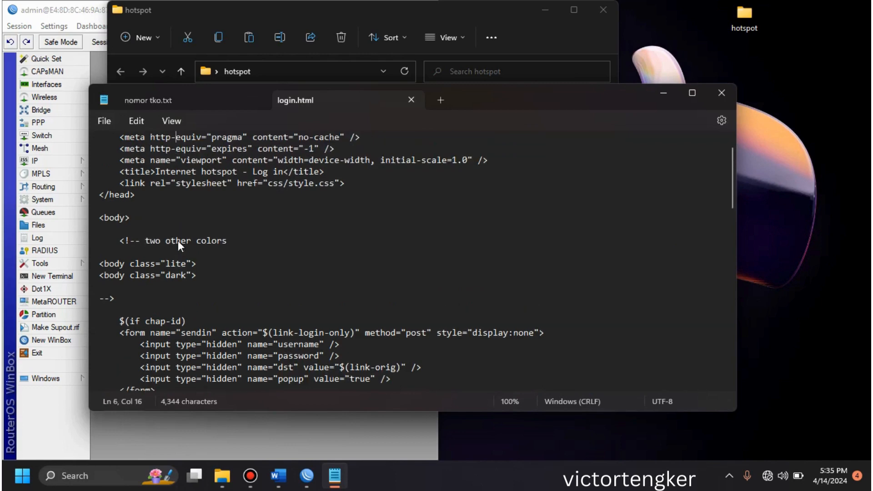
{"action": "key", "text": "Up"}
{"action": "key", "text": "Up"}
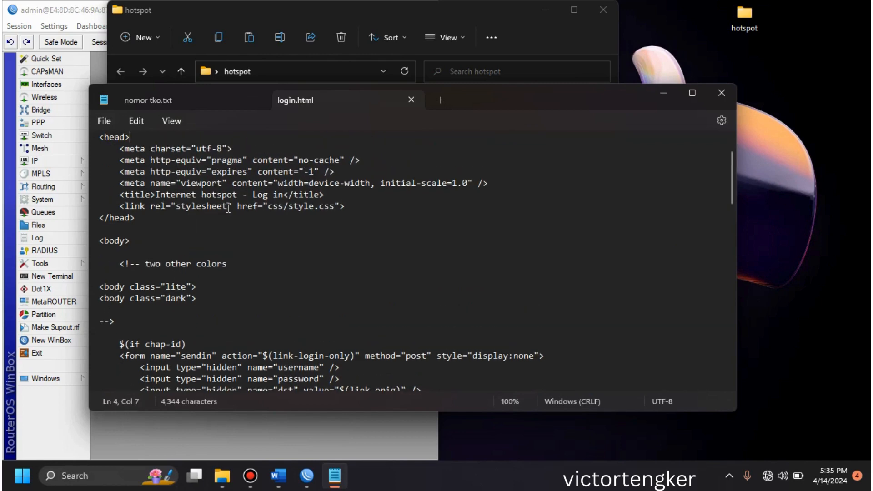
{"action": "key", "text": "Up"}
{"action": "key", "text": "Up"}
{"action": "key", "text": "Up"}
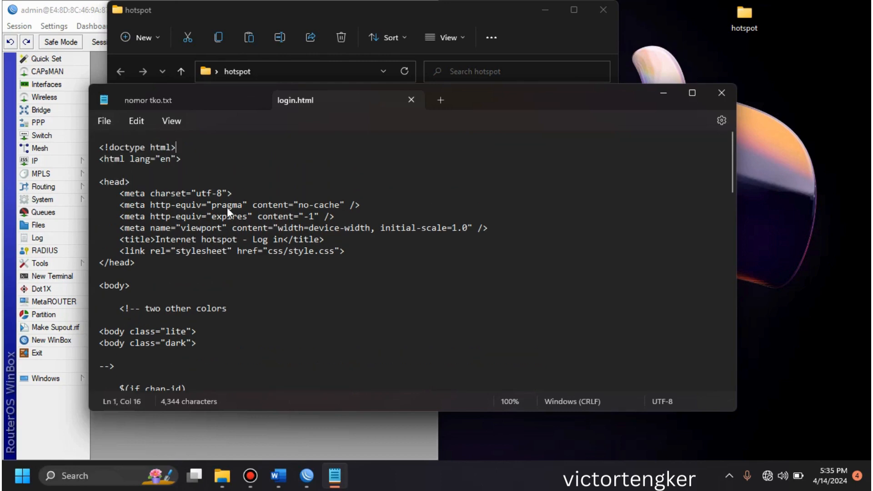
{"action": "key", "text": "Down"}
{"action": "key", "text": "Down"}
{"action": "key", "text": "Down"}
{"action": "key", "text": "Down"}
{"action": "key", "text": "Down"}
{"action": "key", "text": "Down"}
{"action": "key", "text": "Down"}
{"action": "key", "text": "Down"}
{"action": "key", "text": "Down"}
{"action": "key", "text": "Down"}
{"action": "key", "text": "Down"}
{"action": "key", "text": "Down"}
{"action": "key", "text": "Down"}
{"action": "key", "text": "Down"}
{"action": "key", "text": "Down"}
{"action": "key", "text": "Down"}
{"action": "key", "text": "Down"}
{"action": "key", "text": "Down"}
{"action": "key", "text": "Down"}
{"action": "key", "text": "Down"}
{"action": "key", "text": "Down"}
{"action": "key", "text": "Down"}
{"action": "key", "text": "Down"}
{"action": "key", "text": "Down"}
{"action": "key", "text": "Down"}
{"action": "key", "text": "Down"}
{"action": "key", "text": "Down"}
{"action": "key", "text": "Down"}
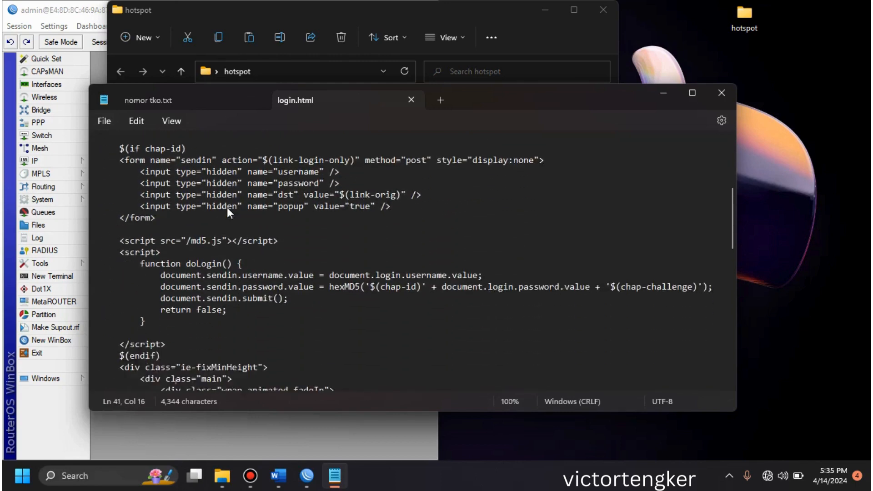
{"action": "key", "text": "Up"}
{"action": "key", "text": "Up"}
{"action": "key", "text": "Up"}
{"action": "key", "text": "Up"}
{"action": "key", "text": "Up"}
{"action": "key", "text": "Up"}
{"action": "key", "text": "Up"}
{"action": "key", "text": "Up"}
{"action": "key", "text": "Up"}
{"action": "key", "text": "Up"}
{"action": "key", "text": "Up"}
{"action": "key", "text": "Up"}
{"action": "key", "text": "Up"}
{"action": "key", "text": "Up"}
{"action": "key", "text": "Up"}
{"action": "key", "text": "Up"}
{"action": "key", "text": "Up"}
{"action": "key", "text": "Up"}
{"action": "key", "text": "Up"}
{"action": "key", "text": "Up"}
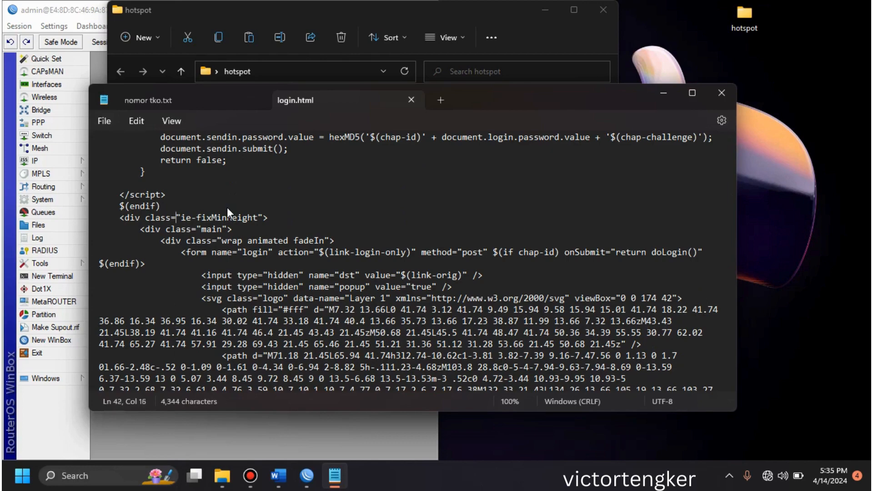
{"action": "key", "text": "Down"}
{"action": "key", "text": "Down"}
{"action": "key", "text": "Down"}
{"action": "key", "text": "Down"}
{"action": "key", "text": "Down"}
{"action": "key", "text": "Down"}
{"action": "key", "text": "Down"}
{"action": "key", "text": "Down"}
{"action": "key", "text": "Down"}
{"action": "key", "text": "Down"}
{"action": "key", "text": "Down"}
{"action": "key", "text": "Down"}
{"action": "key", "text": "Down"}
{"action": "key", "text": "Down"}
{"action": "key", "text": "Down"}
{"action": "key", "text": "Down"}
{"action": "key", "text": "Down"}
{"action": "key", "text": "Down"}
{"action": "key", "text": "Down"}
{"action": "key", "text": "Down"}
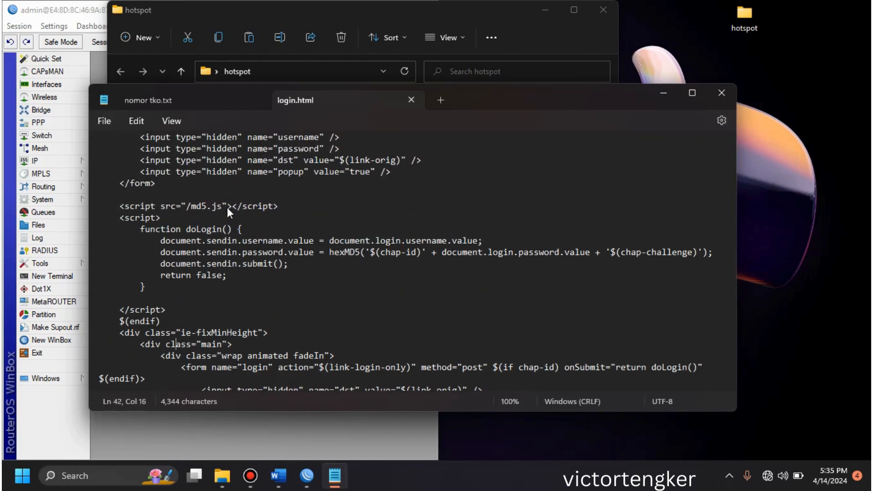
{"action": "key", "text": "Down"}
{"action": "key", "text": "Down"}
{"action": "key", "text": "Down"}
{"action": "key", "text": "Down"}
{"action": "key", "text": "Down"}
{"action": "key", "text": "Down"}
{"action": "key", "text": "Down"}
{"action": "key", "text": "Down"}
{"action": "key", "text": "Down"}
{"action": "key", "text": "Down"}
{"action": "key", "text": "Down"}
{"action": "key", "text": "Down"}
{"action": "key", "text": "Down"}
{"action": "key", "text": "Down"}
{"action": "key", "text": "Down"}
{"action": "key", "text": "Down"}
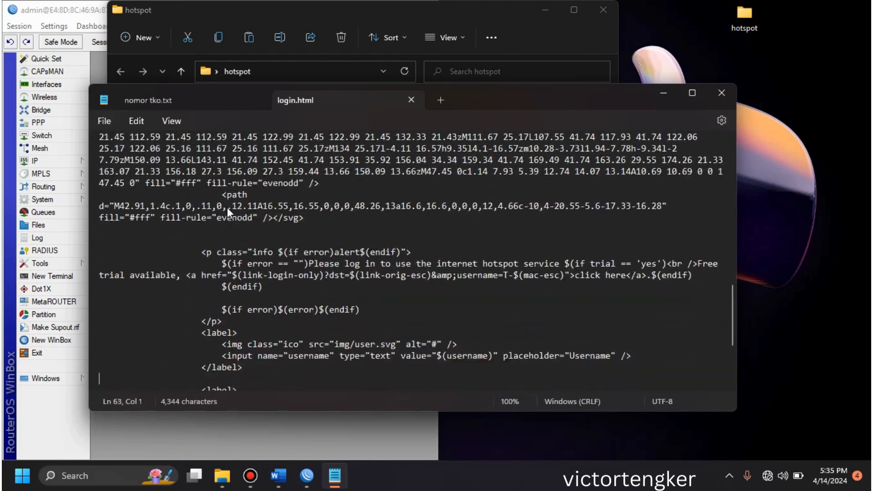
{"action": "key", "text": "Down"}
{"action": "key", "text": "Down"}
{"action": "key", "text": "Down"}
{"action": "key", "text": "Down"}
{"action": "key", "text": "Down"}
{"action": "key", "text": "Down"}
{"action": "key", "text": "Down"}
{"action": "key", "text": "Down"}
{"action": "key", "text": "Down"}
{"action": "key", "text": "Down"}
{"action": "key", "text": "Down"}
{"action": "key", "text": "Down"}
{"action": "key", "text": "Down"}
{"action": "key", "text": "Down"}
{"action": "key", "text": "Down"}
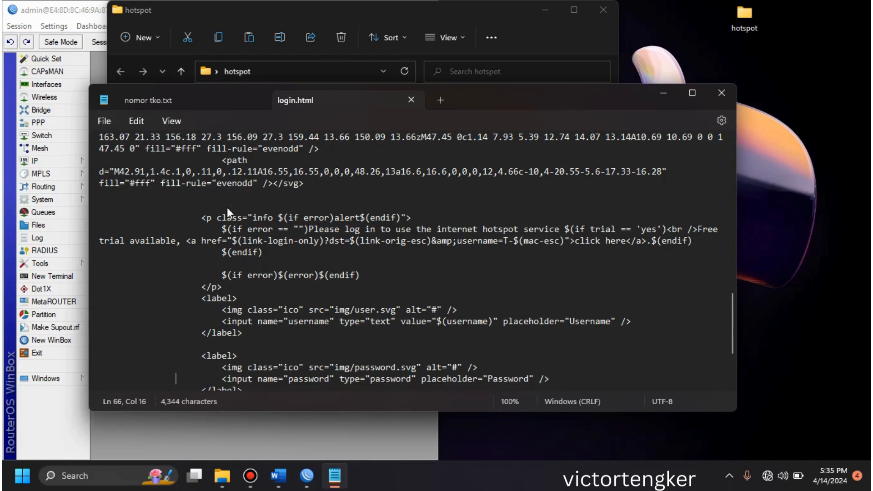
{"action": "key", "text": "Up"}
{"action": "key", "text": "Up"}
{"action": "key", "text": "Up"}
{"action": "key", "text": "Up"}
{"action": "key", "text": "Up"}
{"action": "key", "text": "Up"}
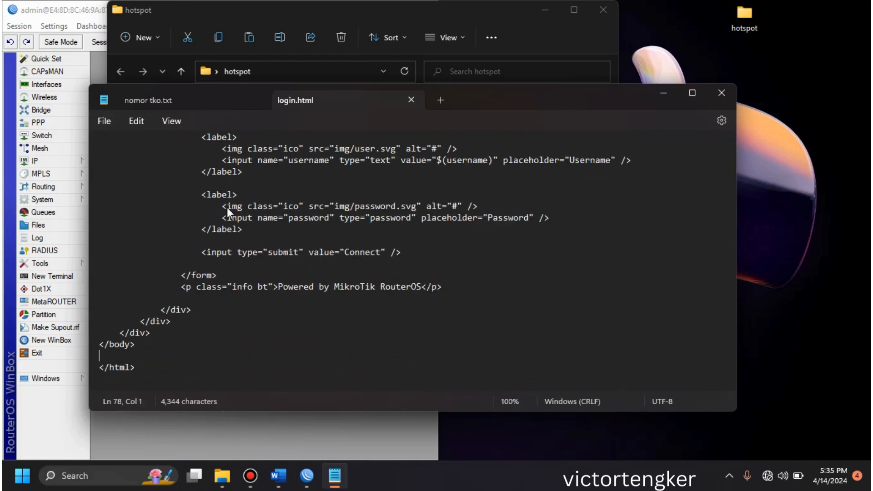
{"action": "key", "text": "Up"}
{"action": "key", "text": "Up"}
{"action": "key", "text": "Up"}
{"action": "key", "text": "Up"}
{"action": "key", "text": "Up"}
{"action": "key", "text": "Up"}
{"action": "key", "text": "Up"}
{"action": "key", "text": "Up"}
{"action": "key", "text": "Up"}
{"action": "key", "text": "Up"}
{"action": "key", "text": "Up"}
{"action": "key", "text": "Up"}
{"action": "key", "text": "Up"}
{"action": "key", "text": "Up"}
{"action": "key", "text": "Up"}
{"action": "key", "text": "Up"}
{"action": "key", "text": "Up"}
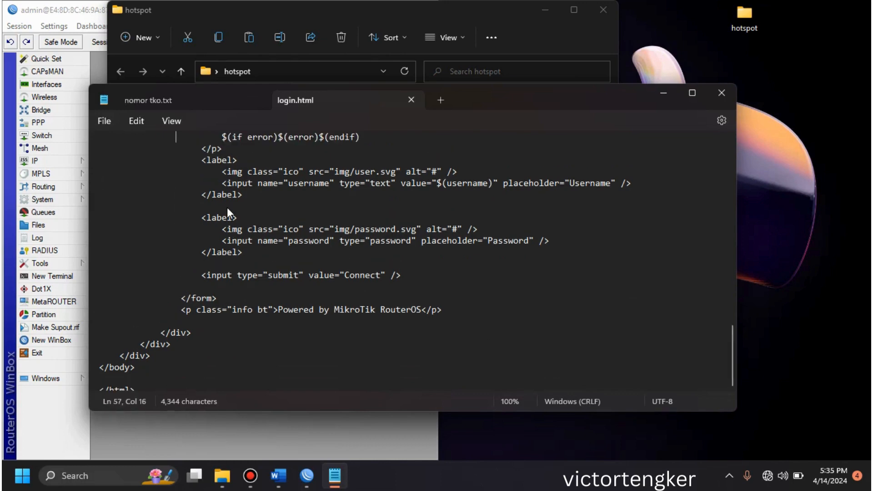
{"action": "key", "text": "Up"}
{"action": "key", "text": "Up"}
{"action": "key", "text": "Up"}
{"action": "key", "text": "Up"}
{"action": "key", "text": "Up"}
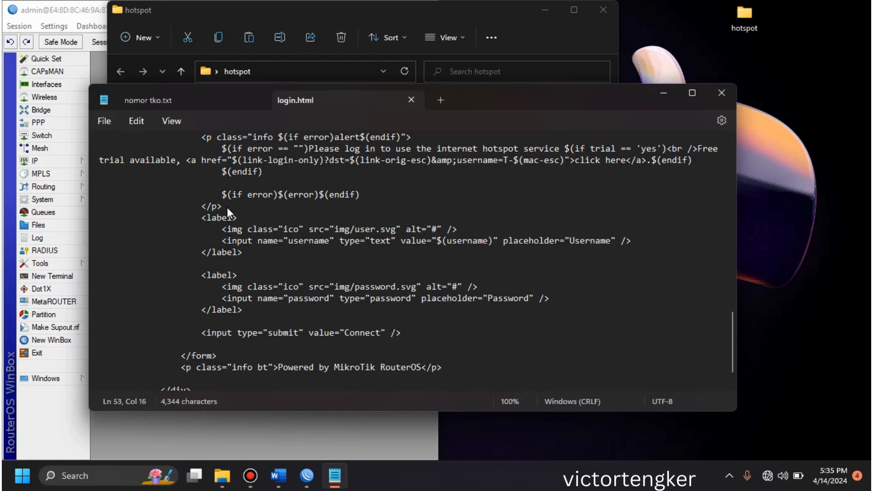
{"action": "key", "text": "Up"}
{"action": "key", "text": "Up"}
{"action": "key", "text": "Up"}
{"action": "key", "text": "Up"}
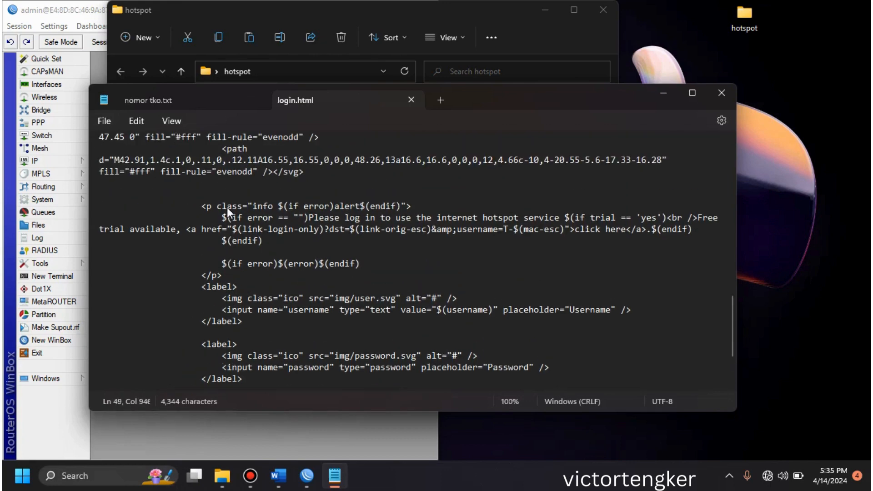
{"action": "key", "text": "Down"}
{"action": "key", "text": "Down"}
{"action": "key", "text": "Down"}
{"action": "key", "text": "Down"}
{"action": "key", "text": "Down"}
{"action": "key", "text": "Down"}
{"action": "key", "text": "Down"}
{"action": "key", "text": "Down"}
{"action": "key", "text": "Down"}
{"action": "key", "text": "Down"}
{"action": "key", "text": "Down"}
{"action": "key", "text": "Down"}
{"action": "key", "text": "Down"}
{"action": "key", "text": "Down"}
{"action": "key", "text": "Down"}
{"action": "key", "text": "Down"}
{"action": "key", "text": "Down"}
{"action": "key", "text": "Down"}
{"action": "key", "text": "Down"}
{"action": "key", "text": "Down"}
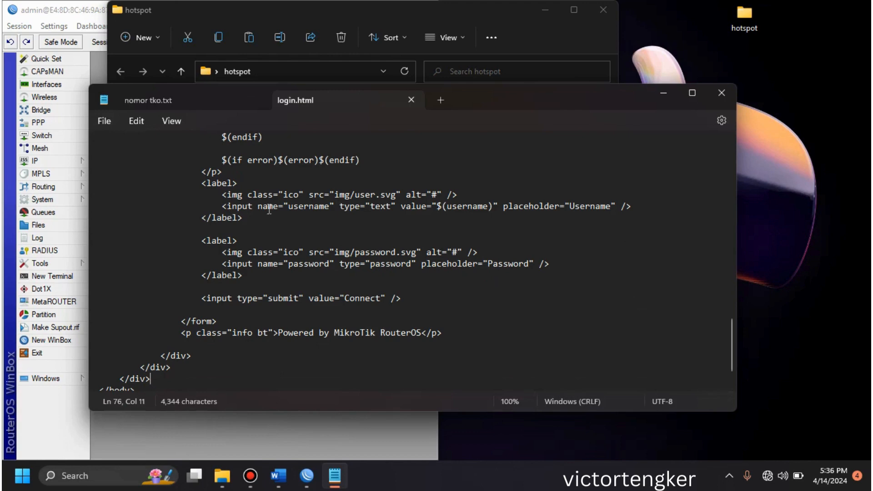
Step: Check the required welcome wording in the Word document and replace the login.html footer text with "SELAMAT DATANG DI HOTSPOT" followed by the owner's first name
{"action": "left_click", "coordinate": [279, 330]}
{"action": "left_click_drag", "start_coordinate": [279, 330], "coordinate": [420, 334]}
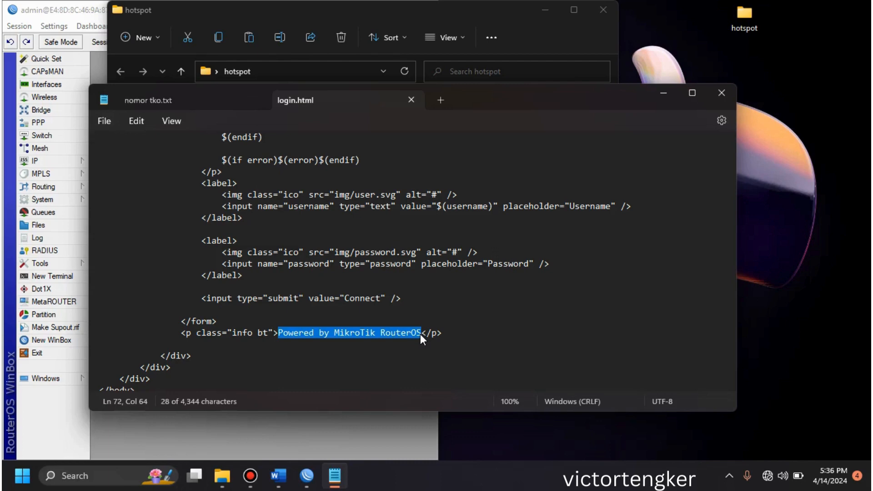
{"action": "left_click", "coordinate": [284, 478]}
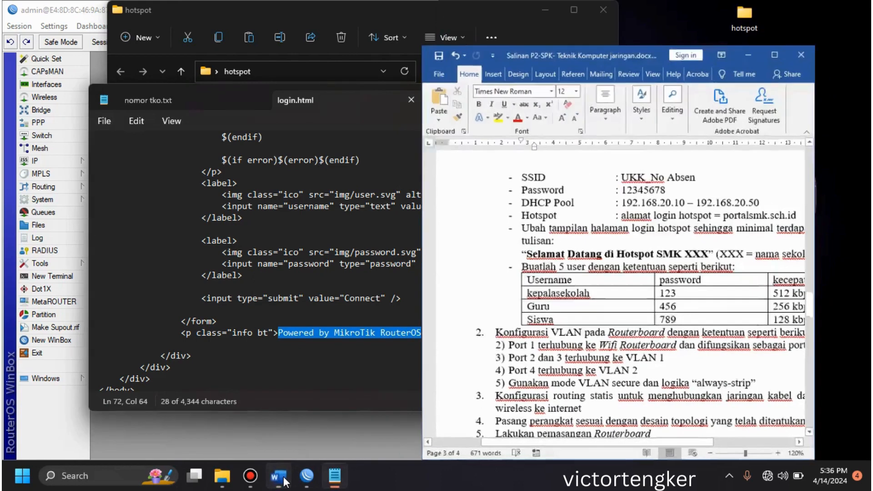
{"action": "left_click", "coordinate": [284, 478]}
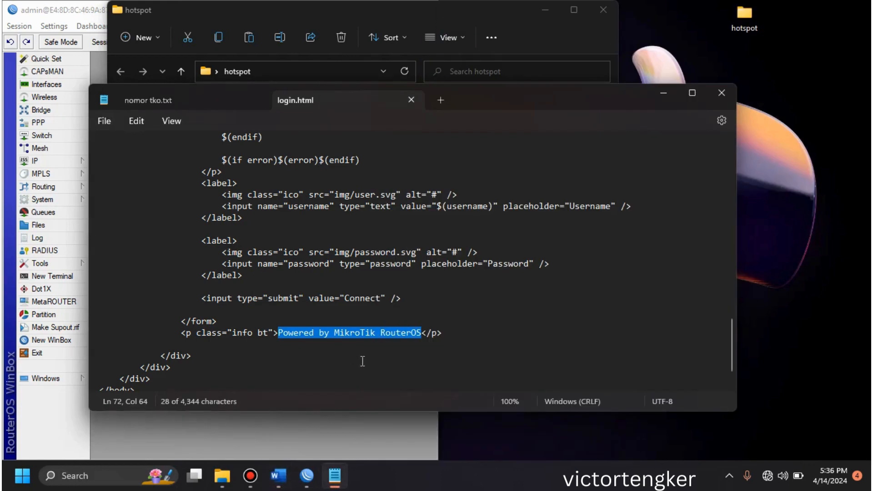
{"action": "type", "text": "SELAMAT"}
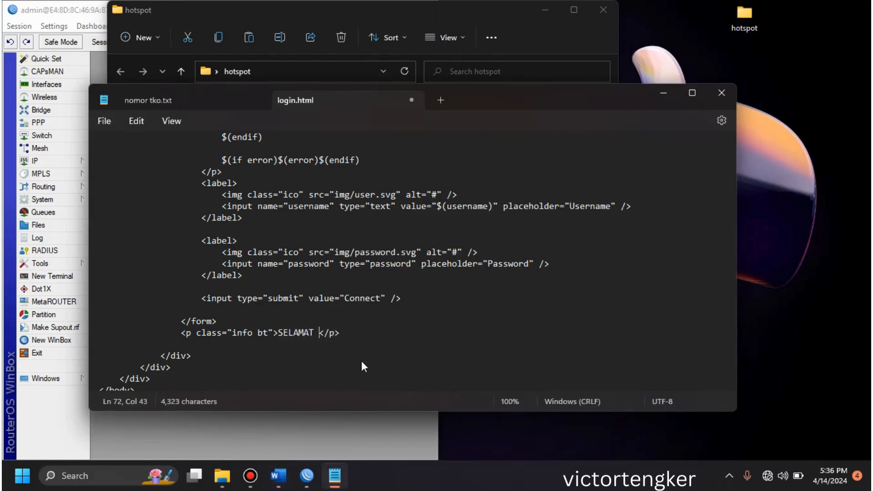
{"action": "type", "text": " DATANG DI "}
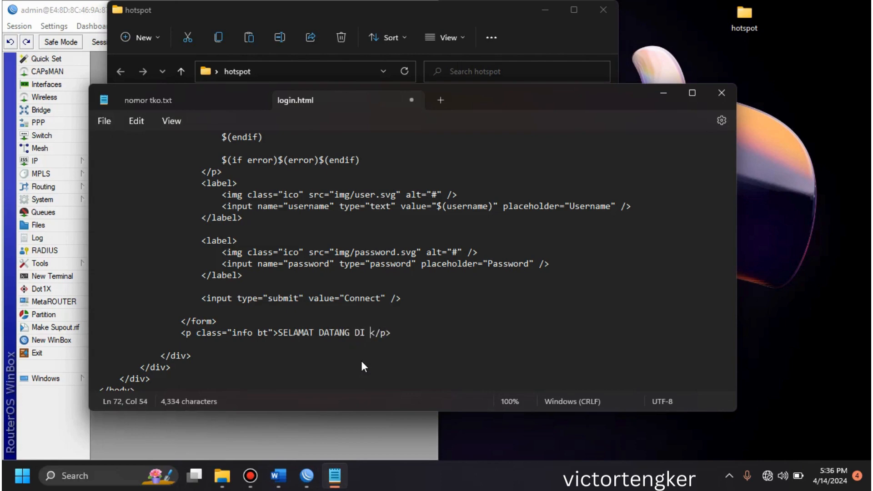
{"action": "type", "text": "HOTSPOT VICTOR"}
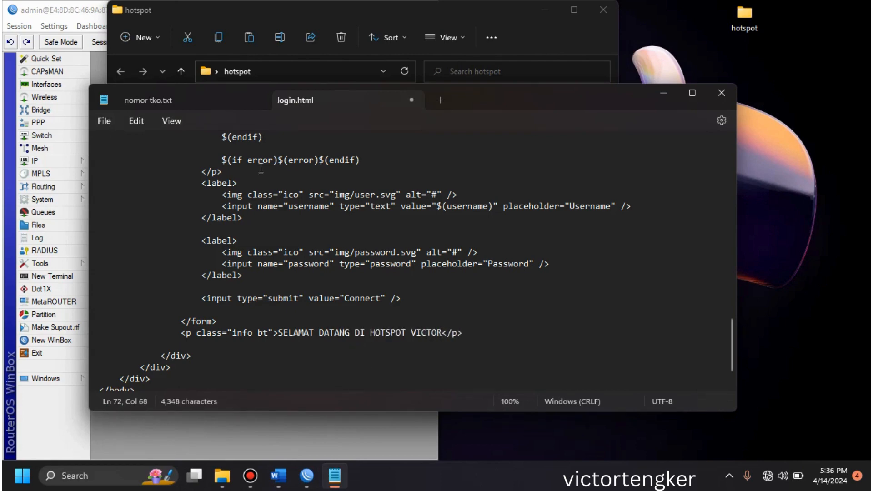
Step: Save the edited login.html, close it and the remaining text file, and close the hotspot folder window
{"action": "left_click", "coordinate": [108, 119]}
{"action": "left_click", "coordinate": [112, 206]}
{"action": "left_click", "coordinate": [415, 99]}
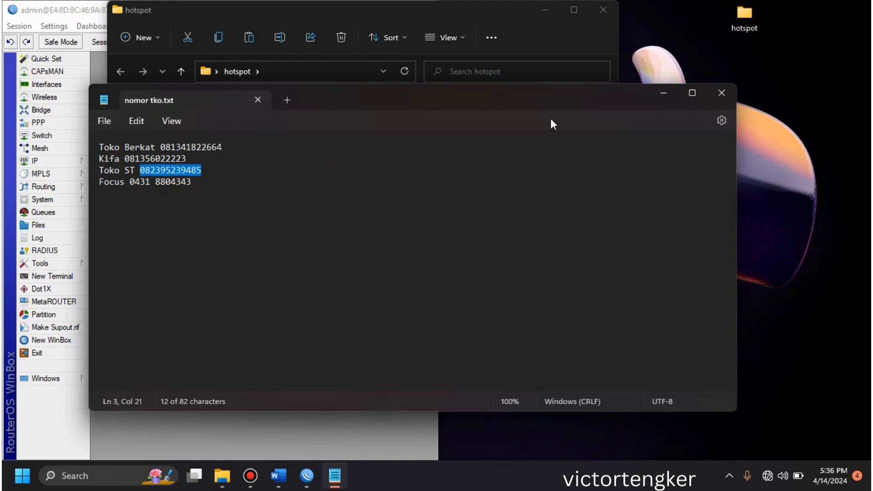
{"action": "left_click", "coordinate": [725, 94]}
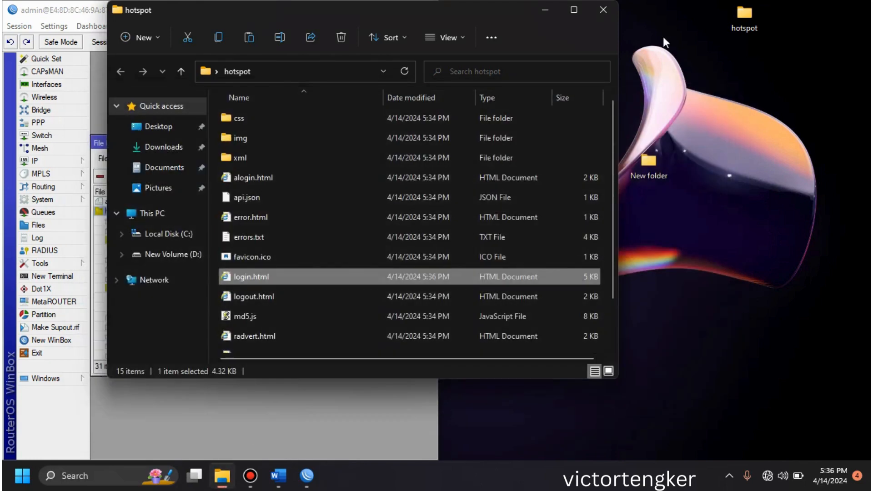
{"action": "left_click", "coordinate": [603, 10]}
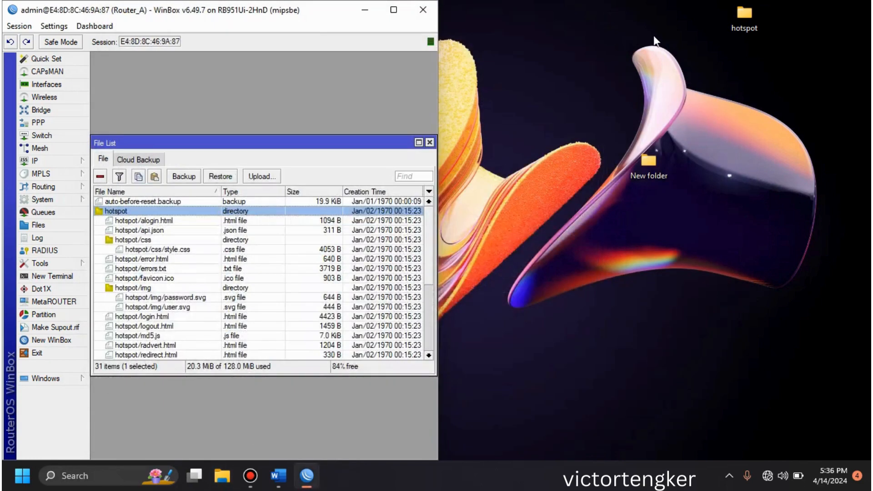
Step: Replace the router's hotspot directory with a copy of the edited hotspot folder from the desktop, check its contents and close the file list
{"action": "left_click", "coordinate": [742, 17]}
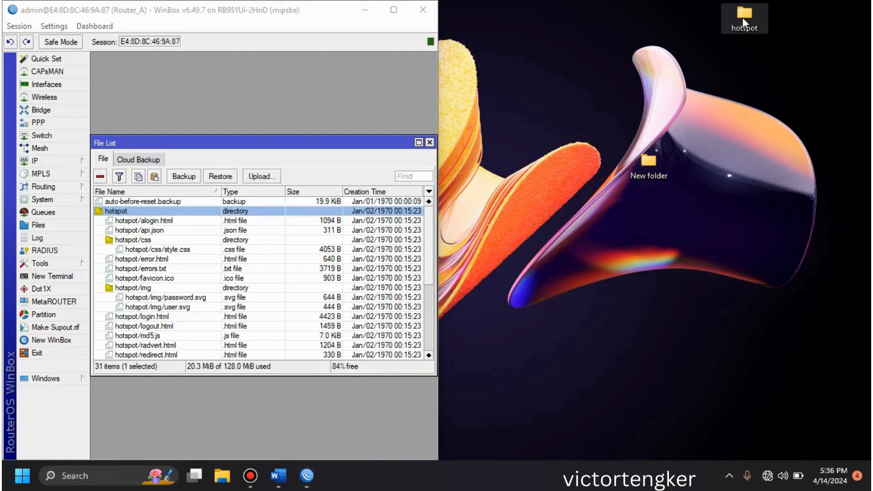
{"action": "right_click", "coordinate": [742, 17]}
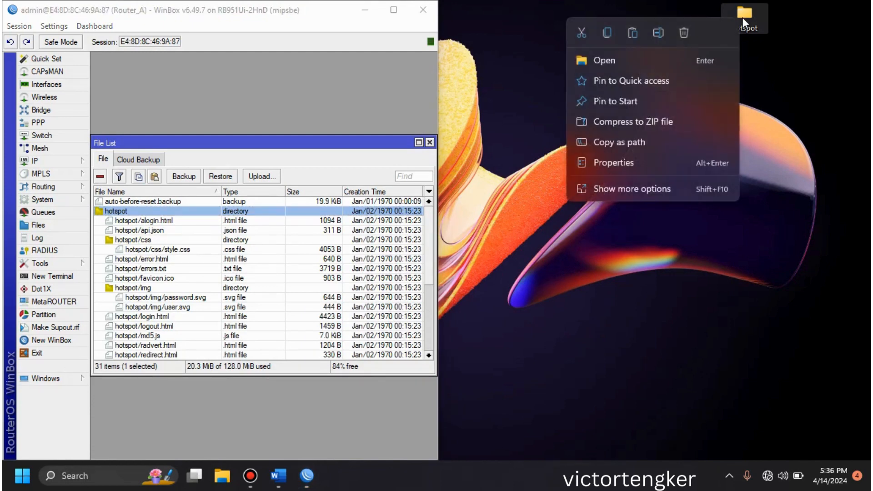
{"action": "left_click", "coordinate": [610, 30]}
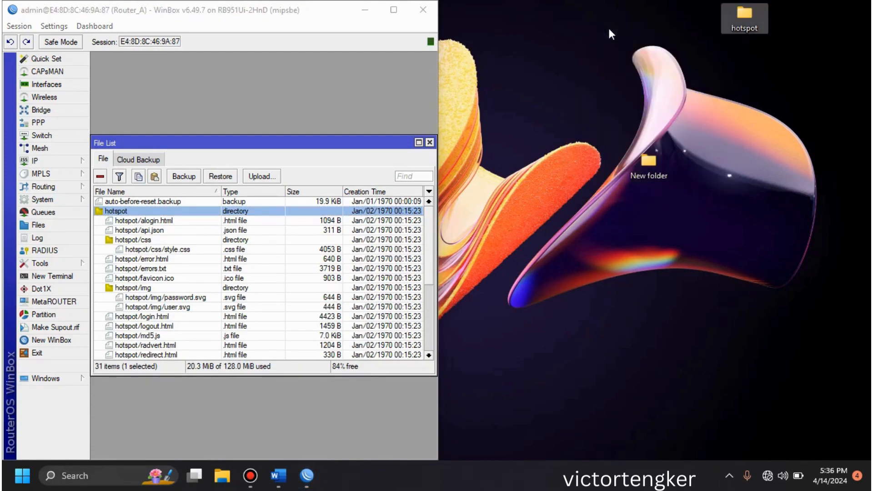
{"action": "left_click", "coordinate": [199, 145]}
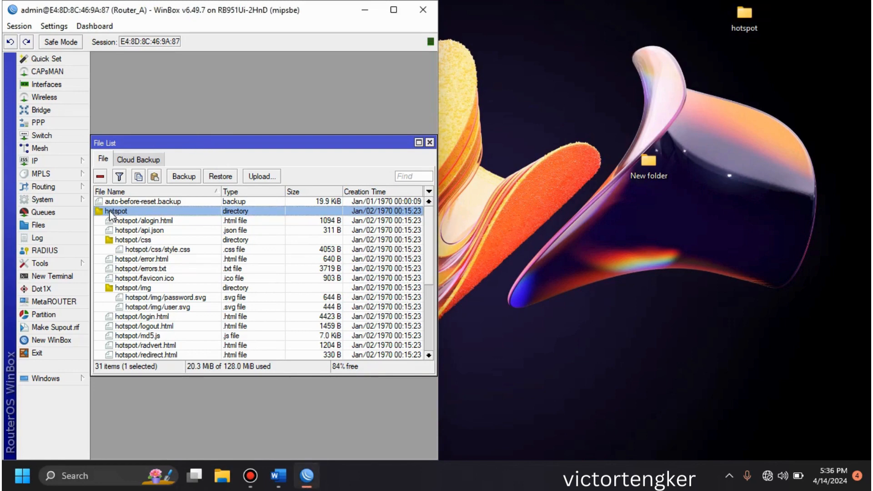
{"action": "left_click", "coordinate": [101, 177]}
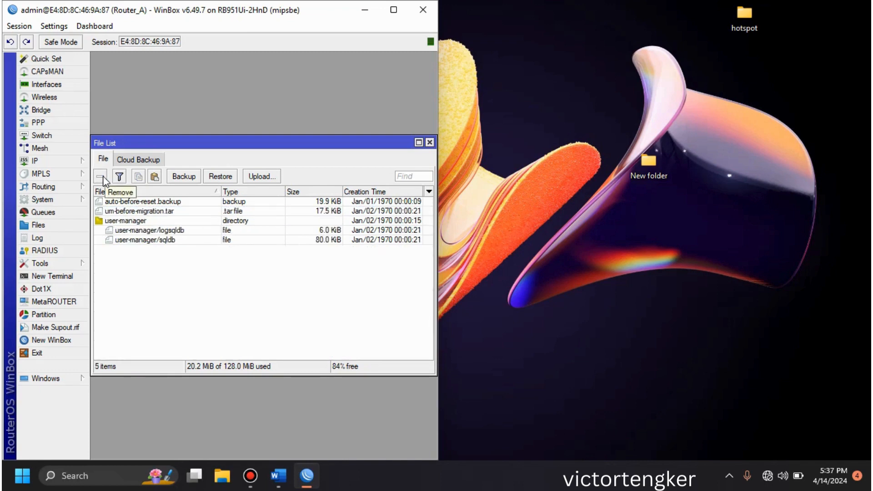
{"action": "left_click", "coordinate": [155, 178]}
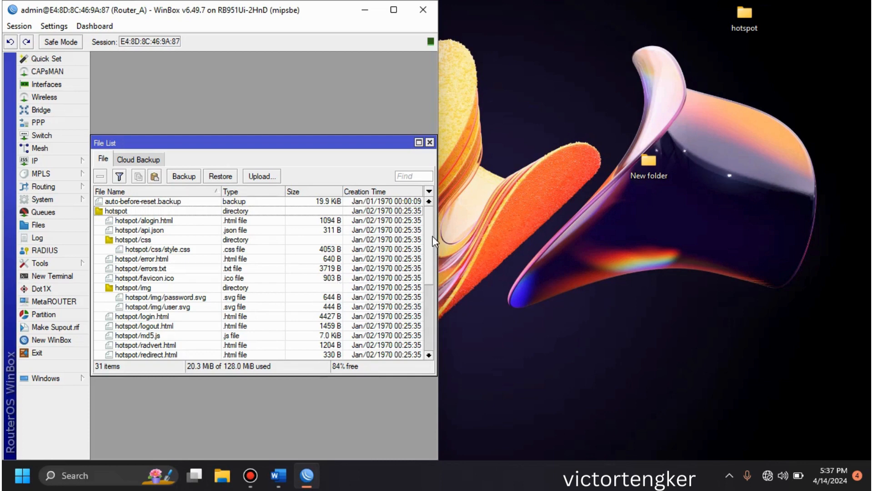
{"action": "left_click_drag", "start_coordinate": [433, 241], "coordinate": [432, 302]}
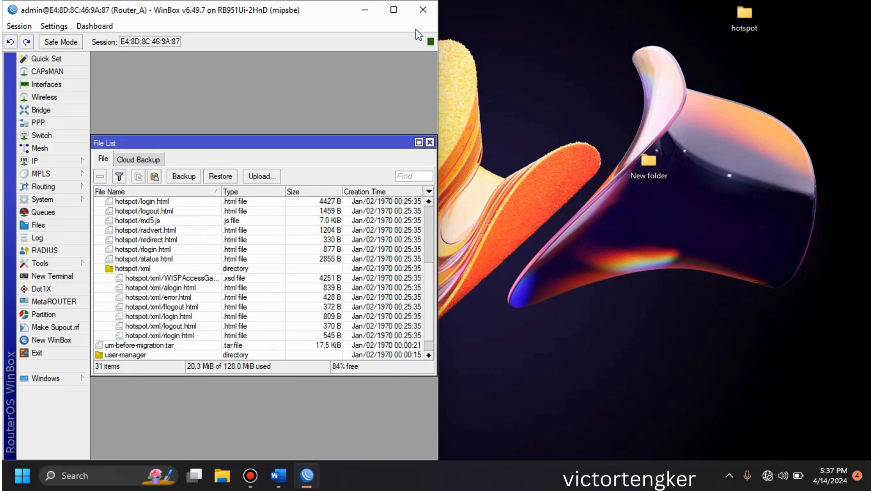
{"action": "left_click", "coordinate": [430, 143]}
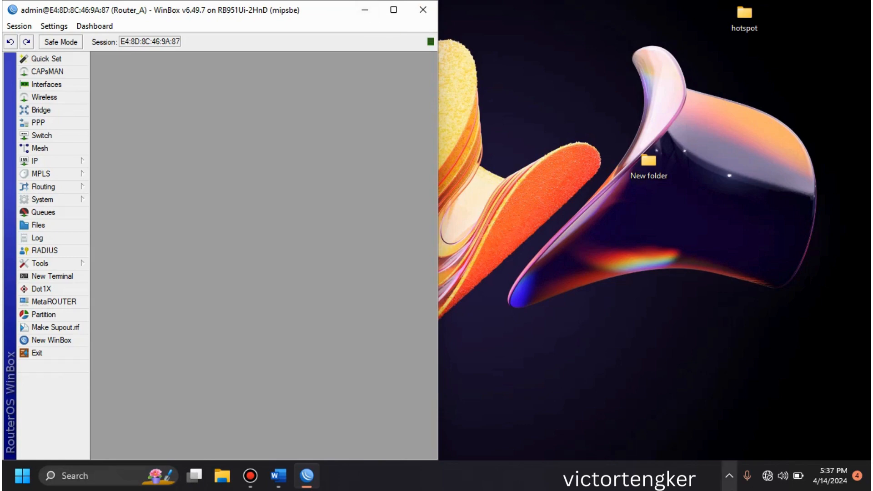
Step: Turn on the computer's Wi-Fi and check the list of available networks for the router's WLAN, then dismiss the list
{"action": "left_click", "coordinate": [766, 476]}
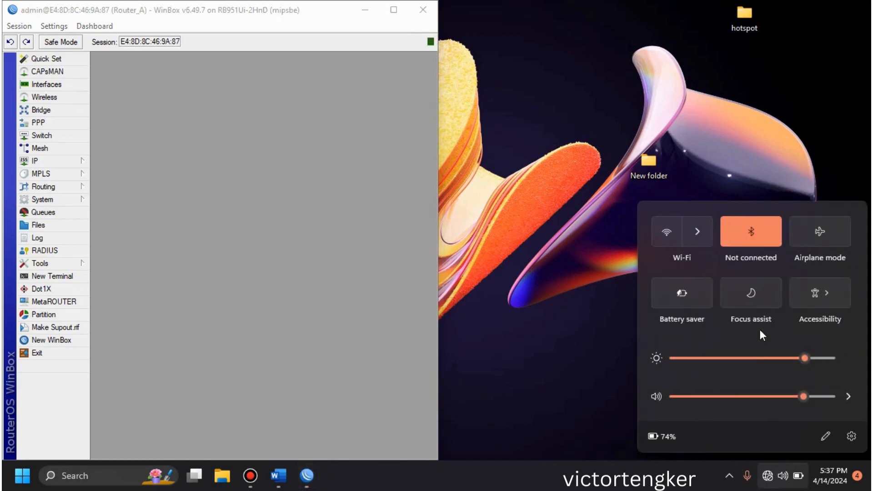
{"action": "left_click", "coordinate": [700, 232]}
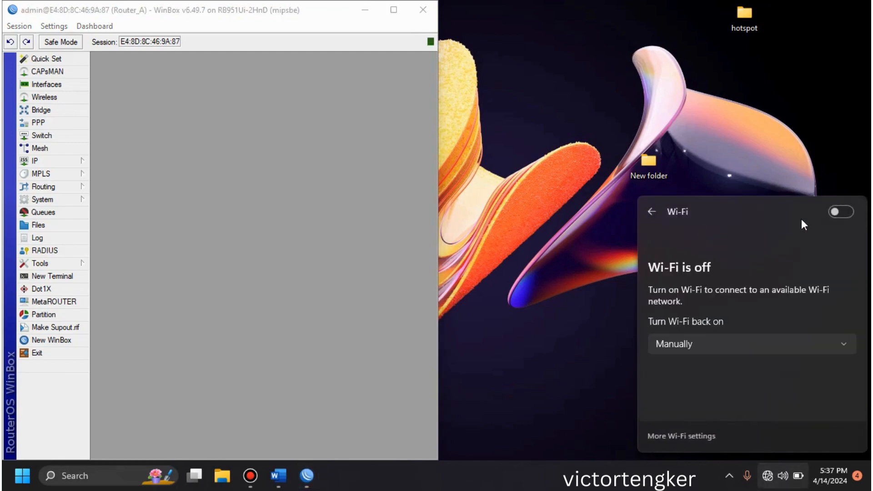
{"action": "left_click", "coordinate": [836, 213]}
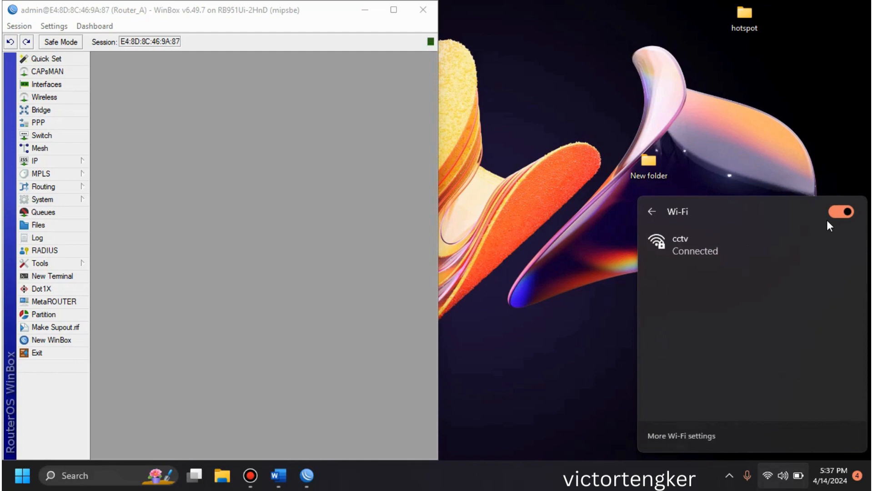
{"action": "left_click", "coordinate": [762, 475]}
{"action": "left_click", "coordinate": [765, 476]}
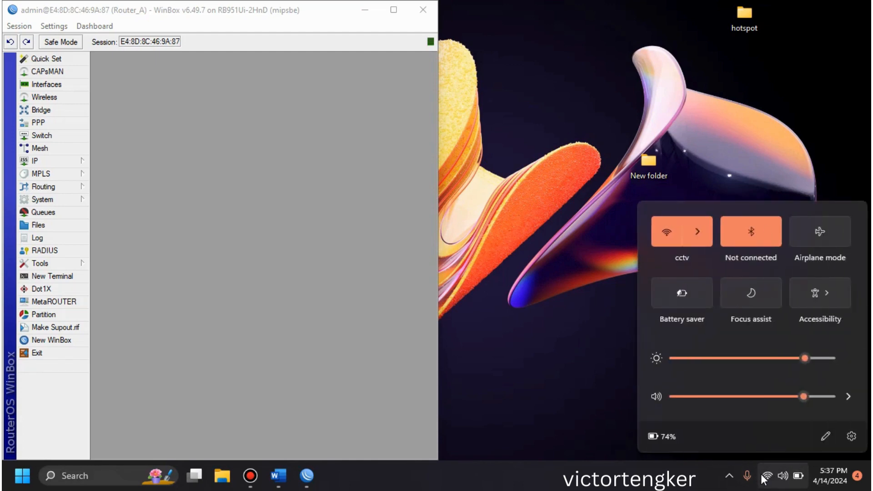
{"action": "left_click", "coordinate": [700, 232]}
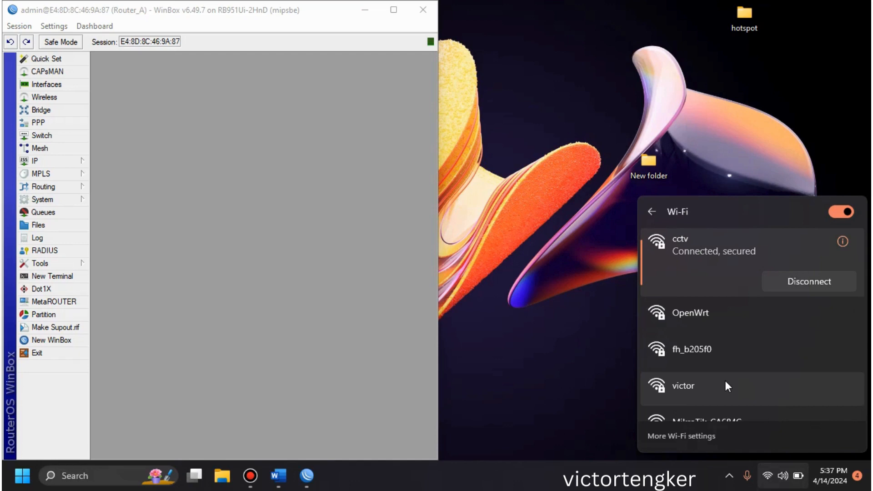
{"action": "left_click", "coordinate": [536, 194]}
{"action": "left_click", "coordinate": [250, 476]}
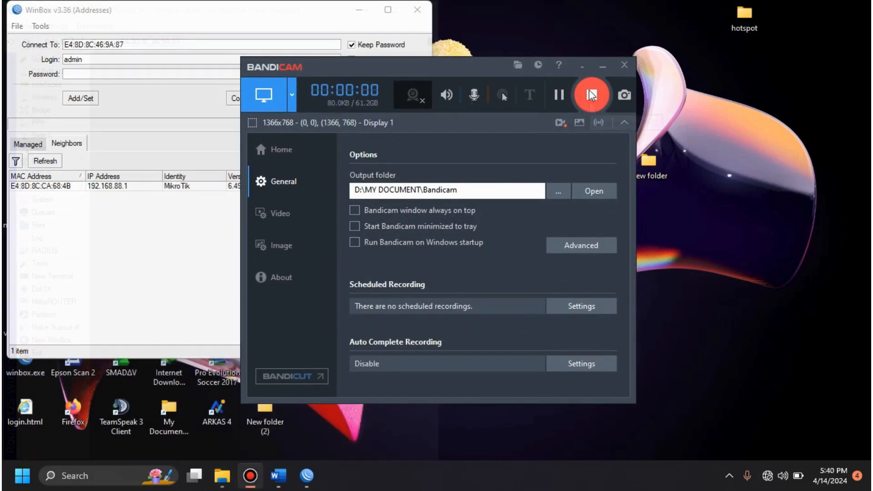
{"action": "left_click", "coordinate": [602, 70]}
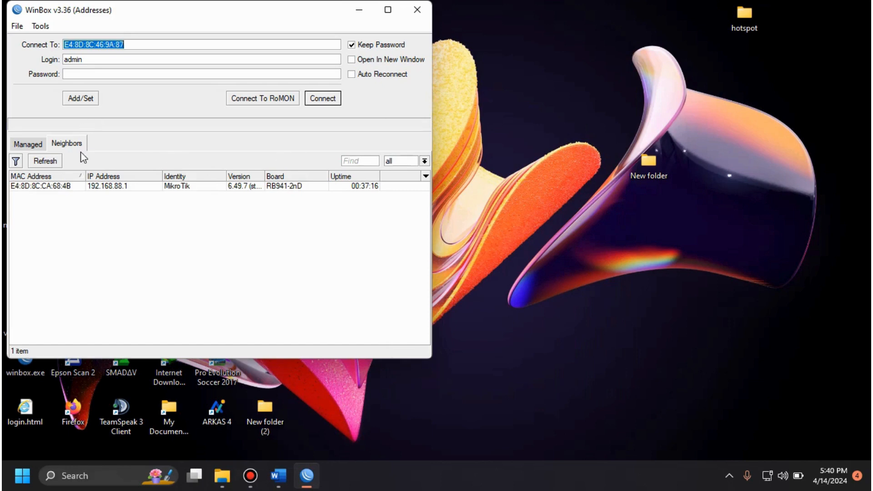
Step: Refresh the neighbor list, connect to the RB941-2nD router by its MAC address as admin, and accept the default configuration notice
{"action": "left_click", "coordinate": [47, 162]}
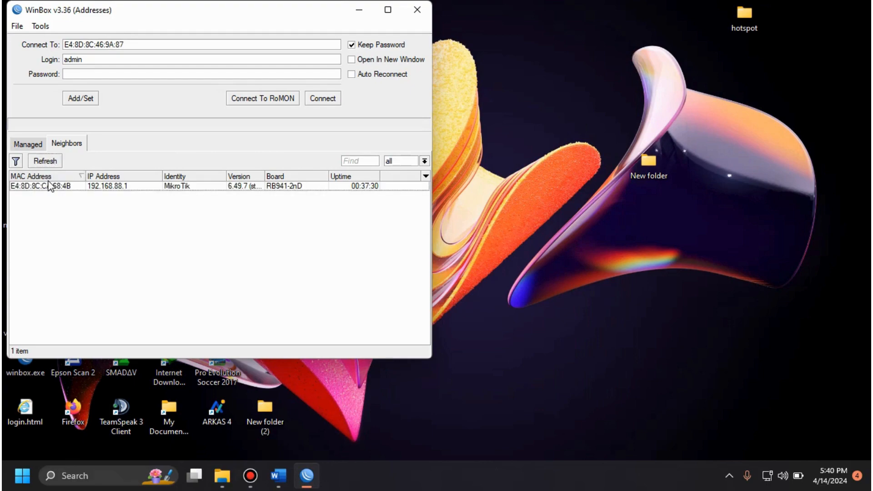
{"action": "left_click", "coordinate": [44, 189]}
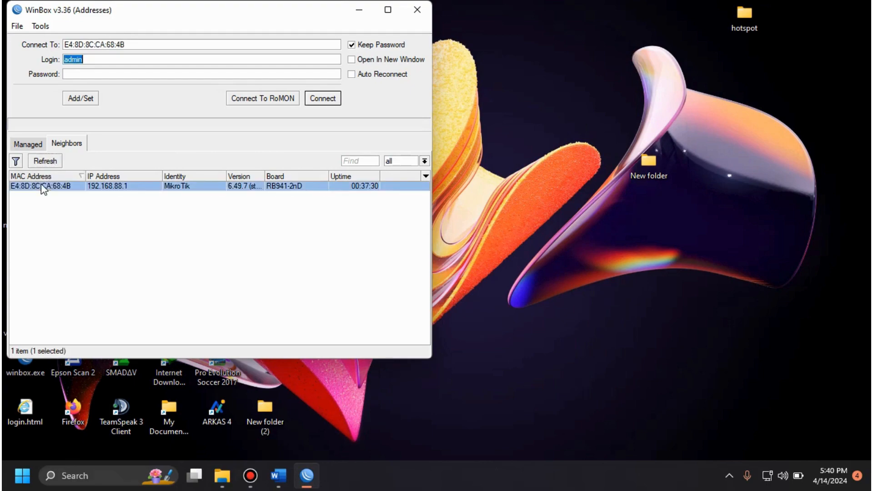
{"action": "left_click", "coordinate": [320, 98]}
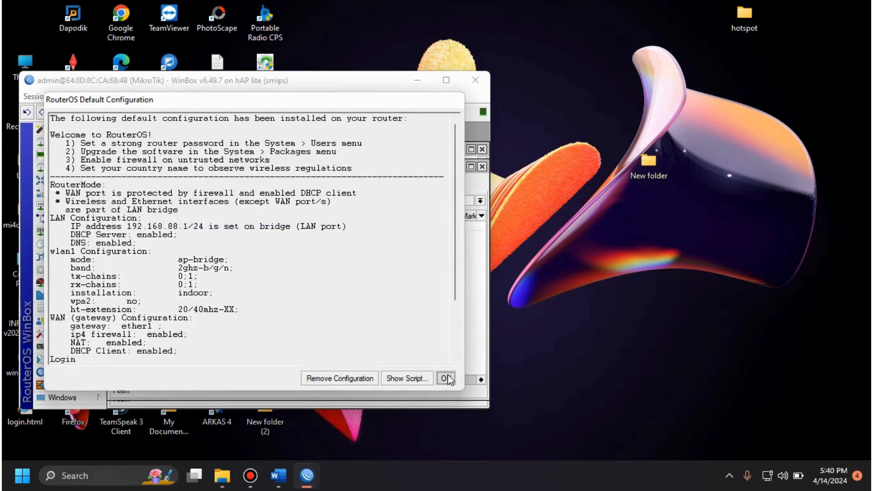
{"action": "left_click", "coordinate": [447, 378]}
Step: Reset the second router's configuration with No Default Configuration enabled, confirm the reboot, and dismiss the password change prompt
{"action": "left_click", "coordinate": [90, 271]}
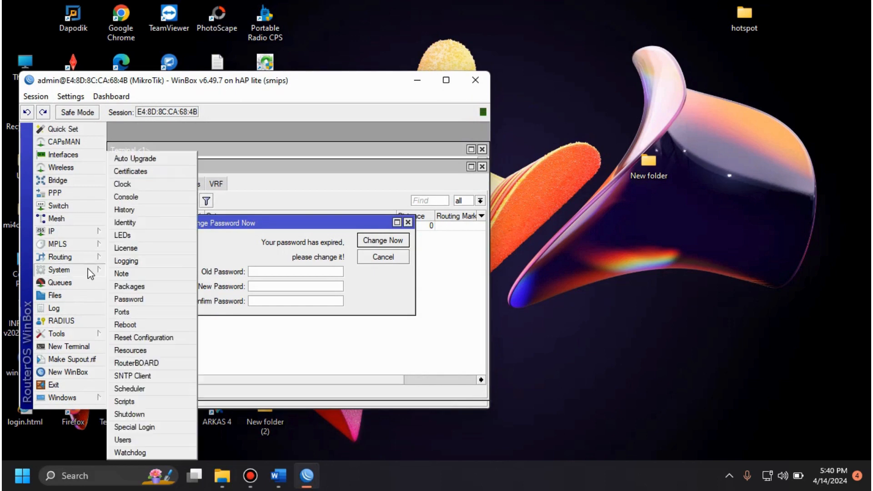
{"action": "left_click", "coordinate": [144, 339]}
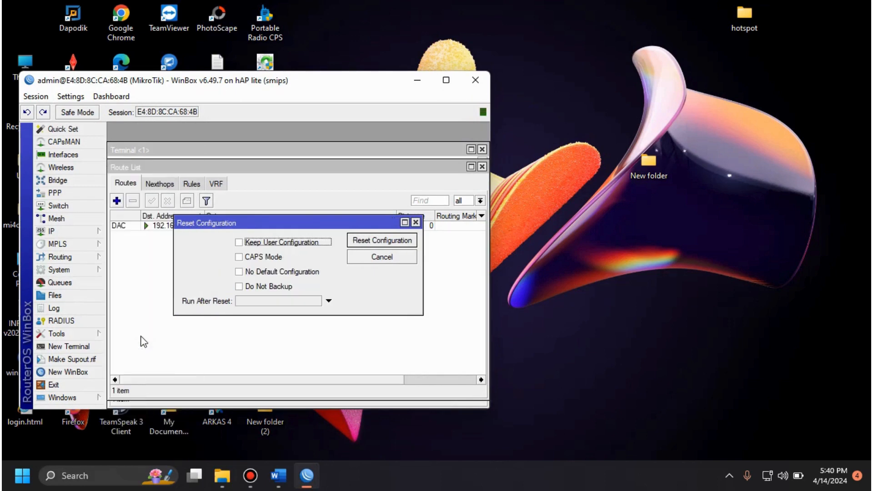
{"action": "left_click", "coordinate": [262, 276]}
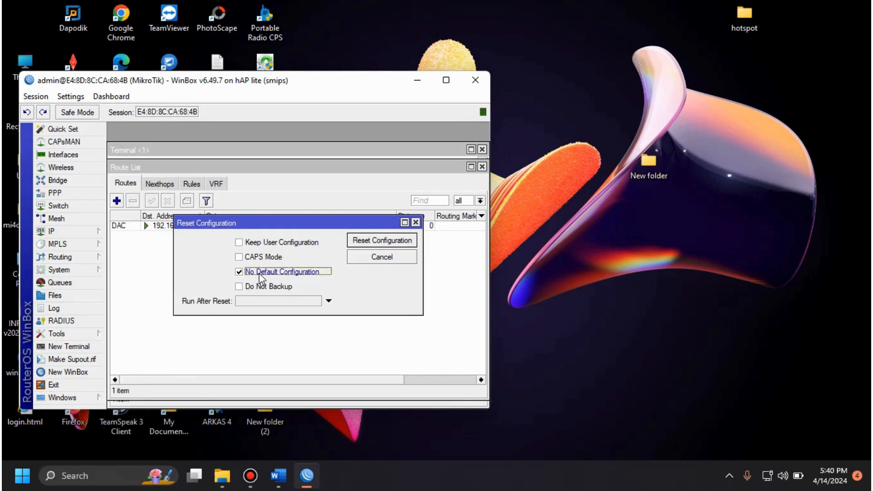
{"action": "left_click", "coordinate": [372, 244]}
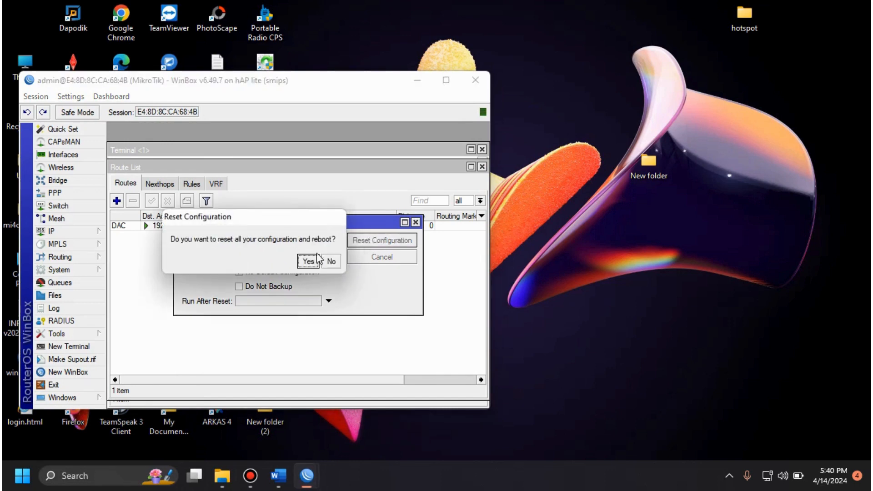
{"action": "left_click", "coordinate": [311, 262]}
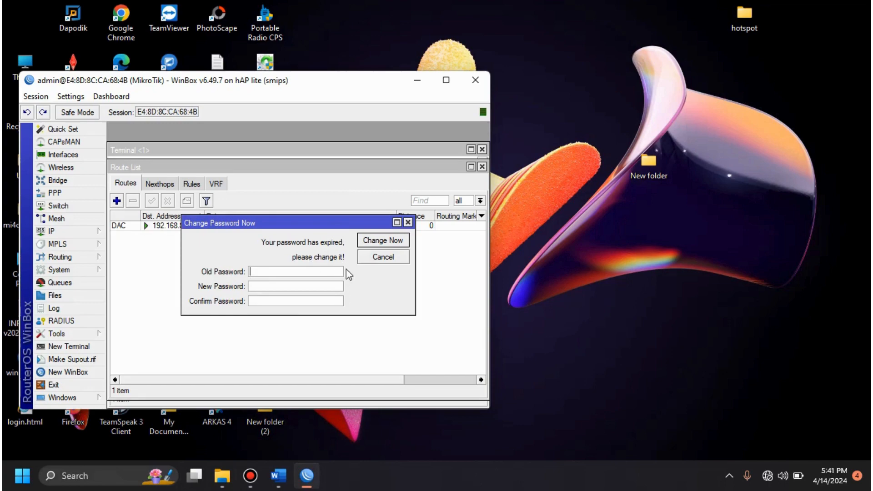
{"action": "left_click", "coordinate": [384, 258]}
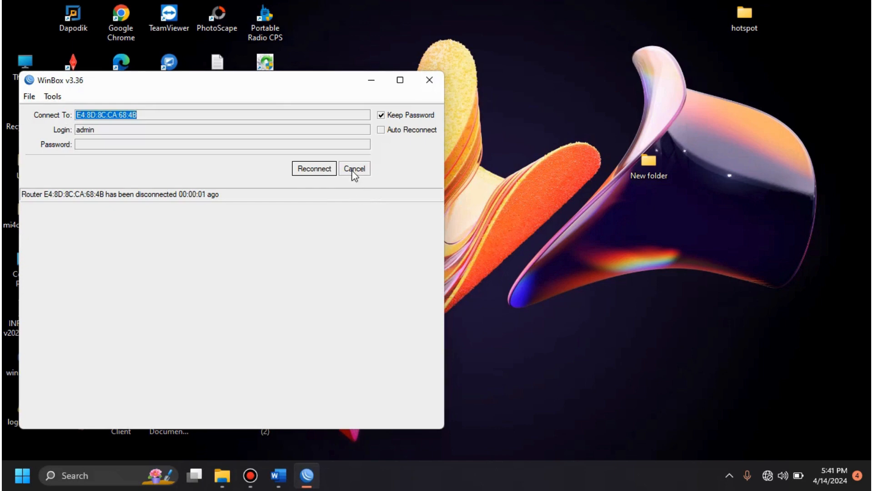
Step: Reconnect to the reset RB941-2nD router by its MAC address as admin and dismiss the password change prompt
{"action": "left_click", "coordinate": [353, 172]}
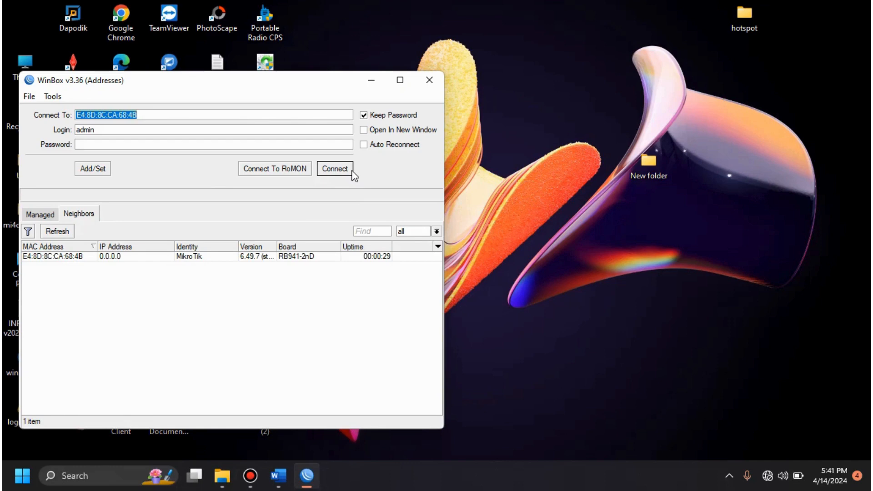
{"action": "left_click", "coordinate": [54, 258]}
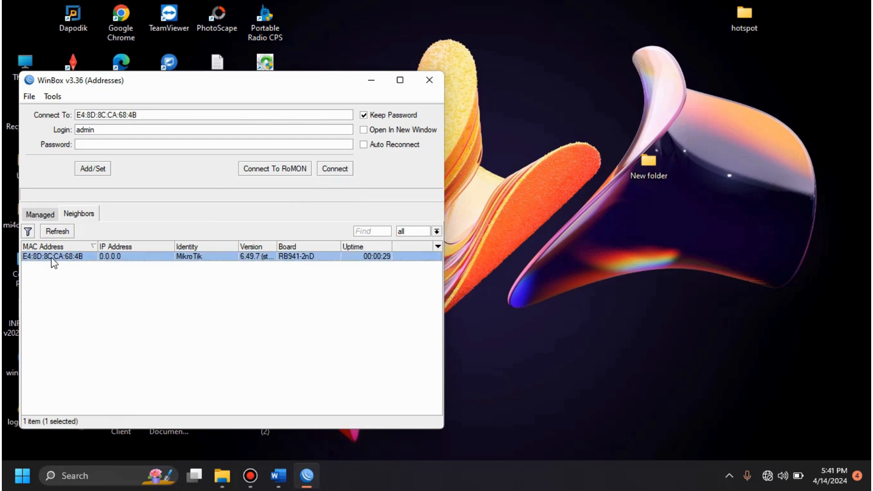
{"action": "left_click", "coordinate": [337, 170]}
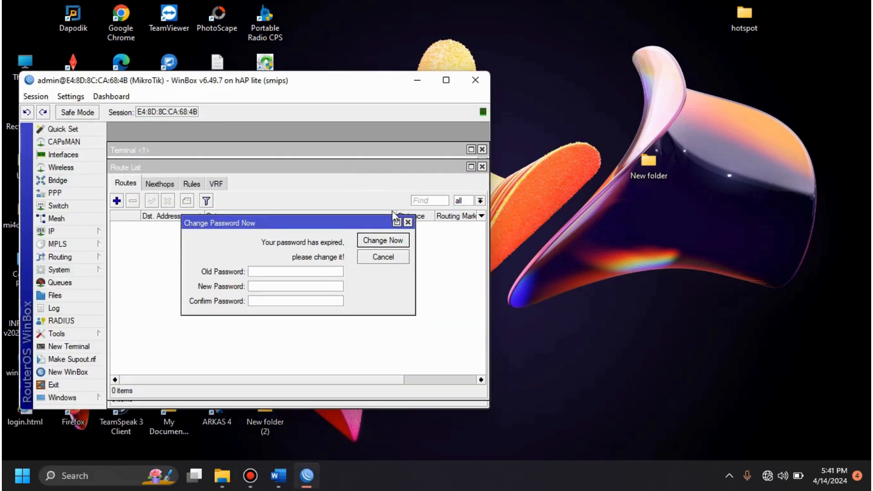
{"action": "left_click", "coordinate": [408, 222]}
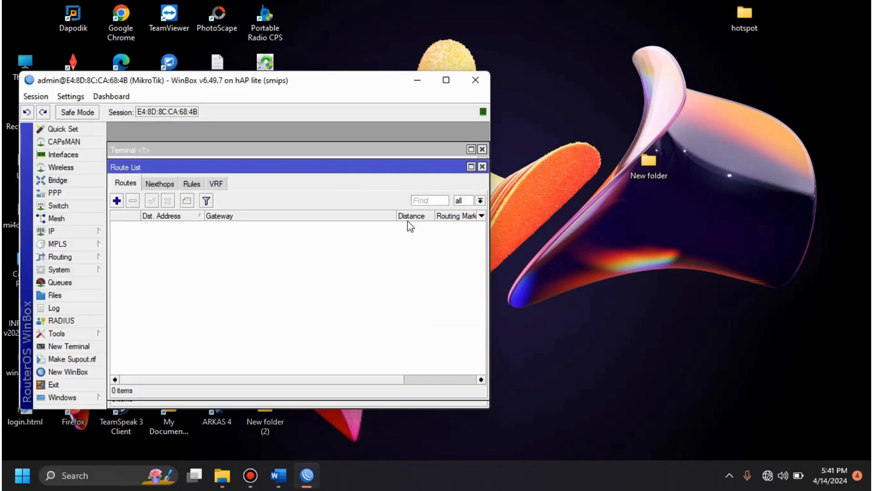
Step: Close the leftover Route List, Terminal, Interface List, Address List and other windows to clear the workspace
{"action": "left_click", "coordinate": [483, 167]}
{"action": "left_click", "coordinate": [482, 149]}
{"action": "left_click", "coordinate": [483, 150]}
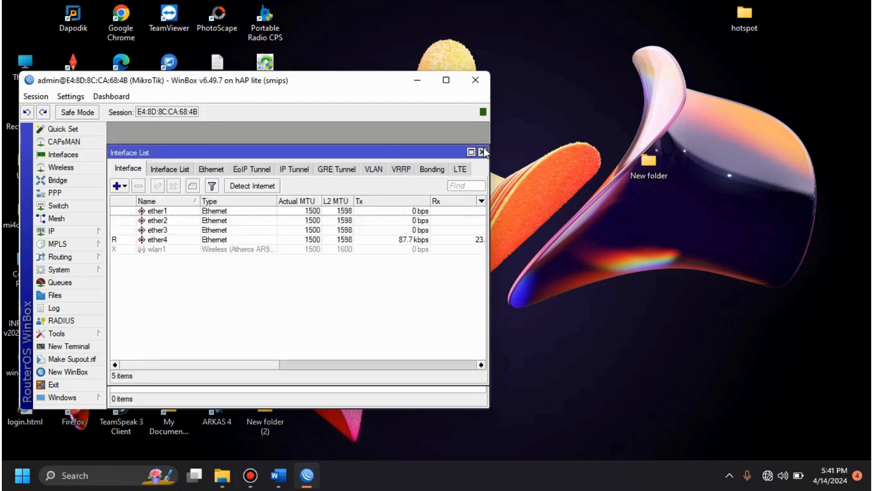
{"action": "left_click", "coordinate": [483, 150]}
{"action": "left_click", "coordinate": [481, 174]}
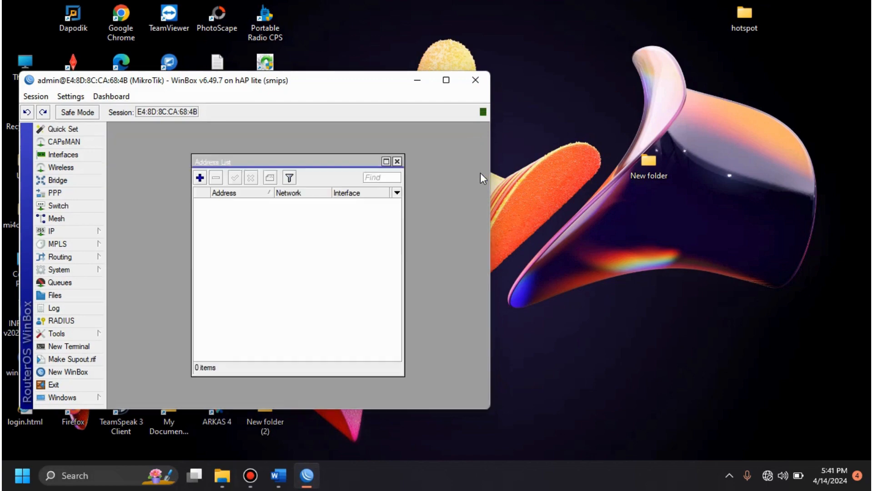
{"action": "left_click", "coordinate": [397, 161]}
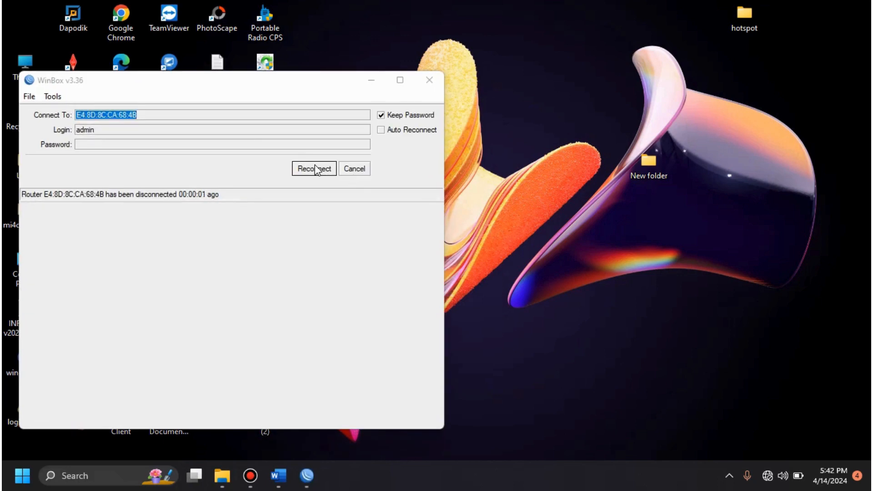
Step: Cancel the pending connection, reconnect to the RB941-2nD router from the neighbor list as admin, and skip the password change
{"action": "left_click", "coordinate": [317, 169]}
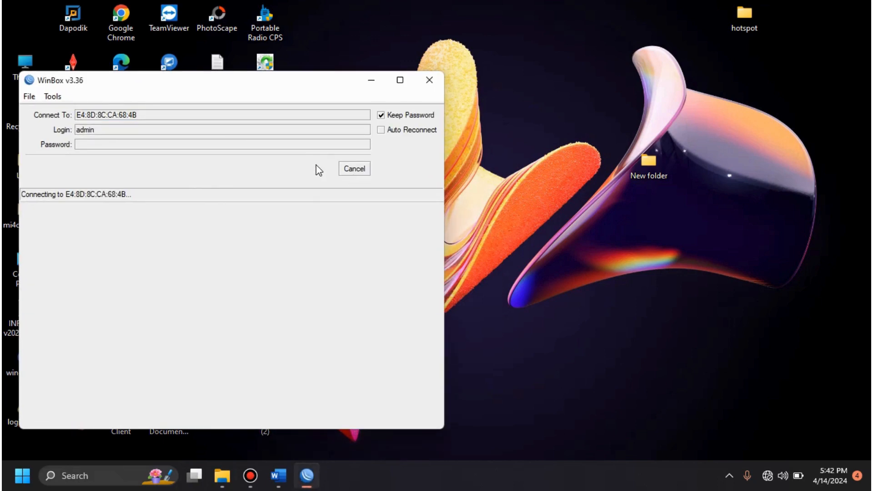
{"action": "left_click", "coordinate": [354, 170]}
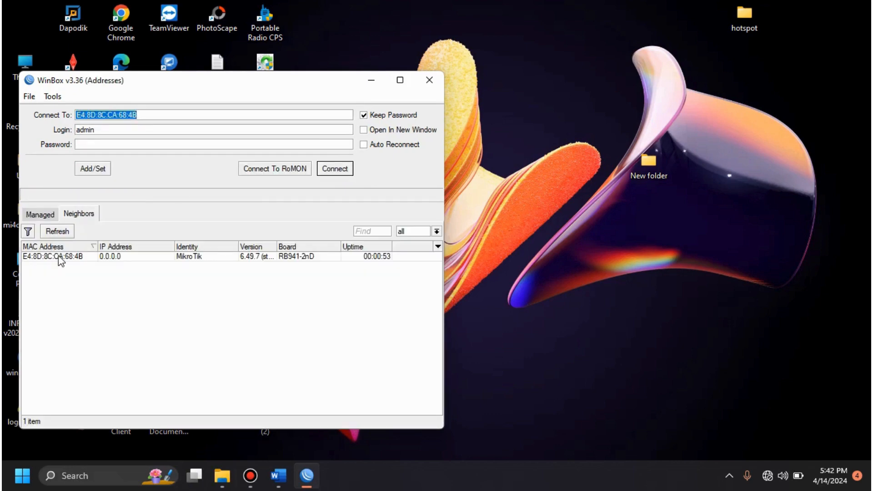
{"action": "left_click", "coordinate": [60, 257]}
{"action": "left_click", "coordinate": [341, 170]}
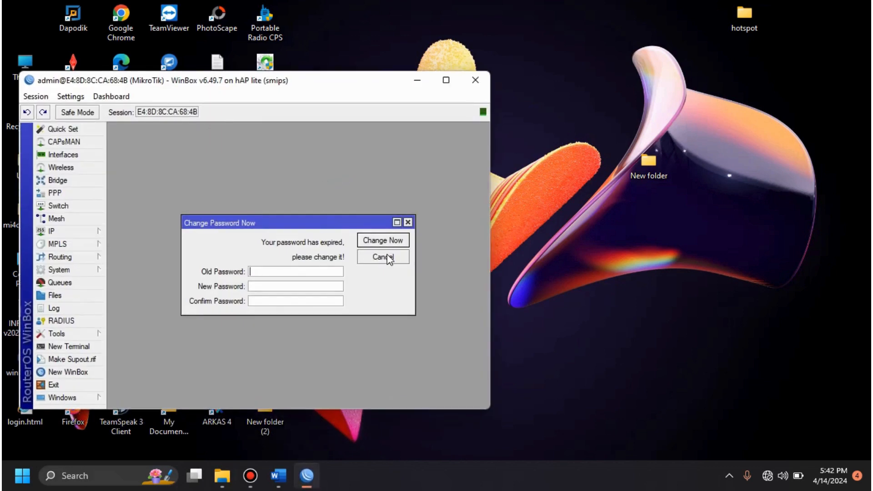
{"action": "left_click", "coordinate": [383, 258]}
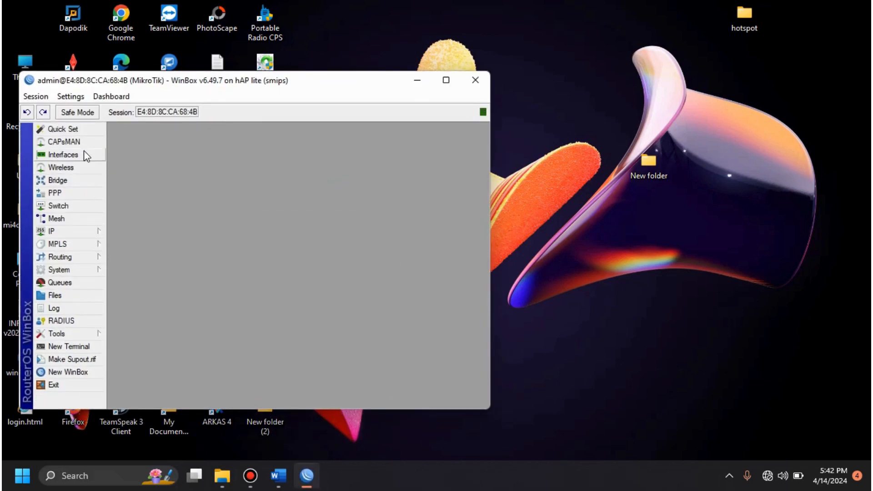
Step: Rename the ether1 interface as ether1-TRUNK
{"action": "left_click", "coordinate": [64, 155]}
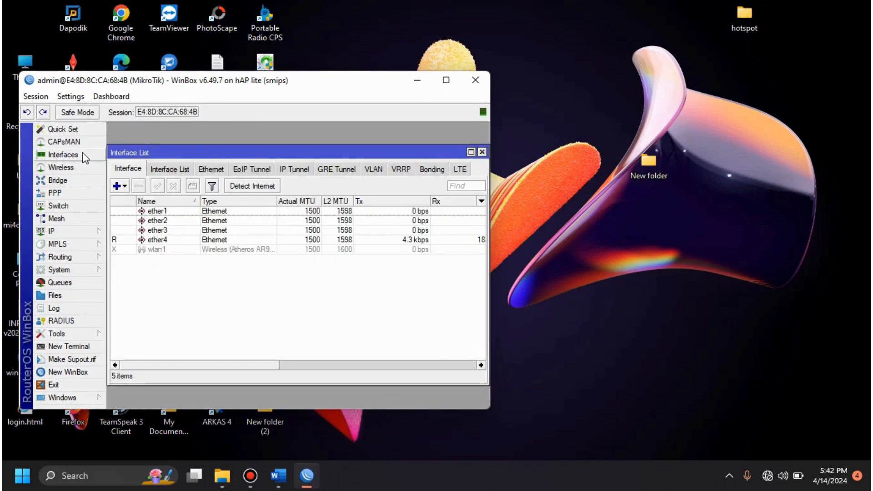
{"action": "double_click", "coordinate": [162, 211]}
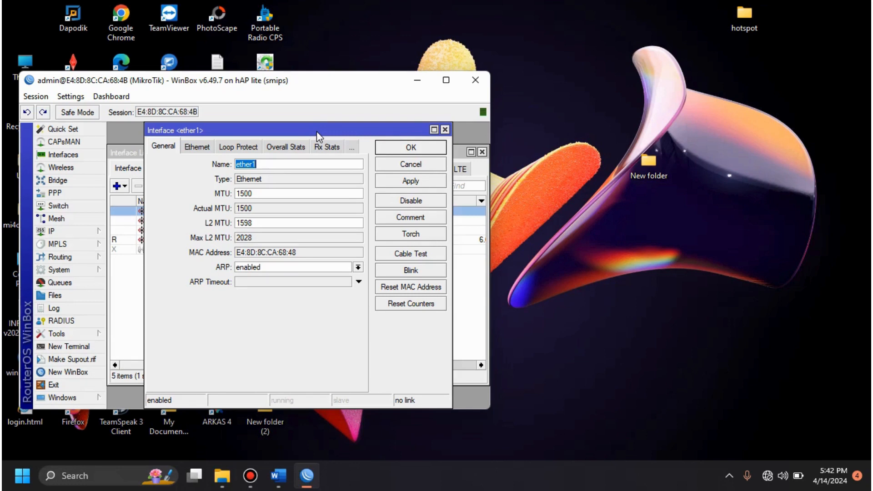
{"action": "left_click", "coordinate": [287, 161]}
{"action": "type", "text": "-TRUNK"}
{"action": "left_click", "coordinate": [411, 148]}
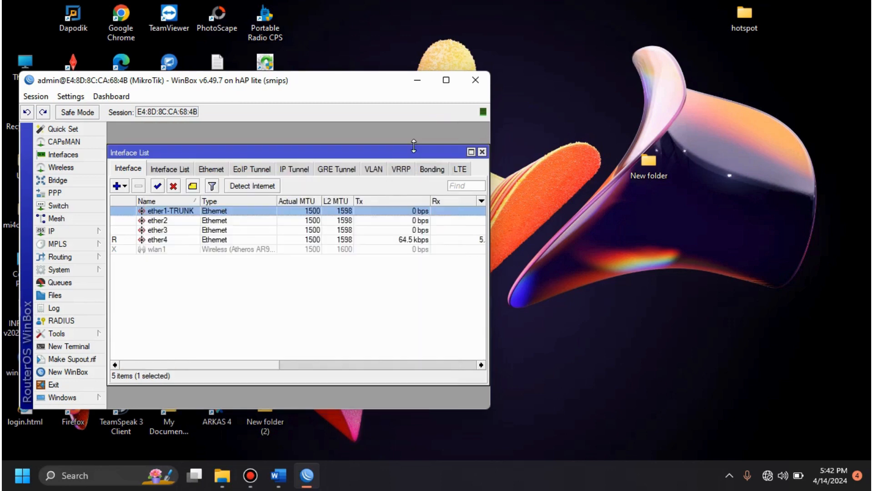
Step: Rename the ether2 interface as ether2-VLAN1-Siswa
{"action": "double_click", "coordinate": [223, 225]}
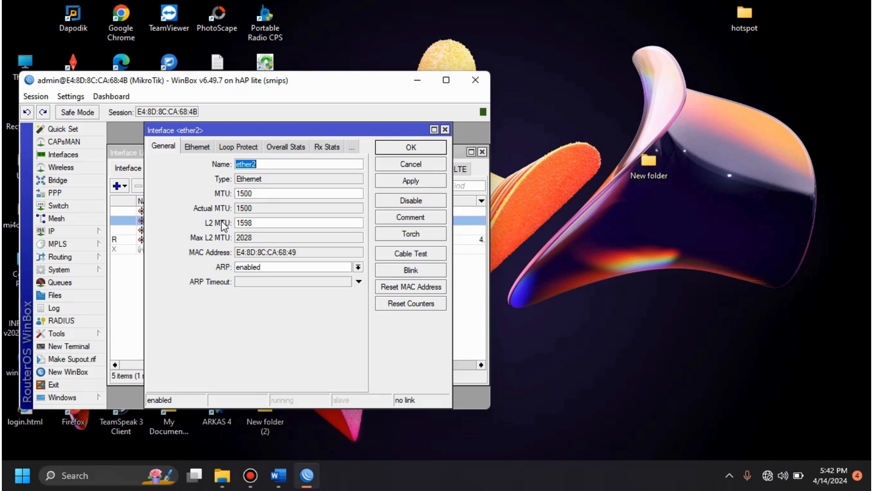
{"action": "left_click", "coordinate": [278, 165]}
{"action": "type", "text": "-VLAN"}
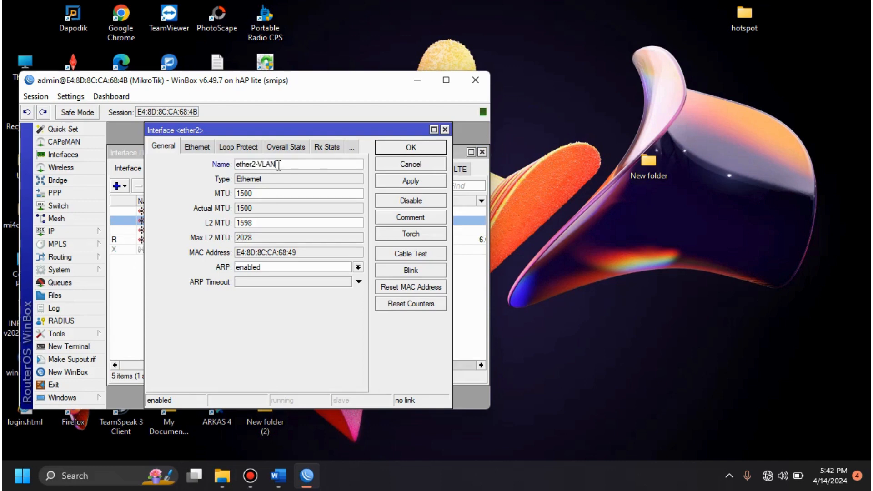
{"action": "type", "text": "1-Siswa"}
{"action": "left_click", "coordinate": [400, 146]}
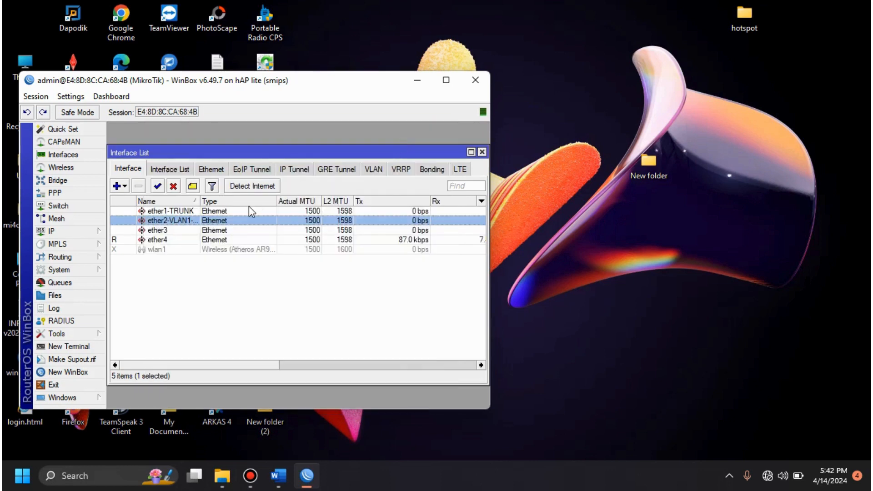
Step: Rename the ether3 interface as ether3-VLAN2-Guru
{"action": "left_click", "coordinate": [197, 231]}
{"action": "double_click", "coordinate": [197, 231]}
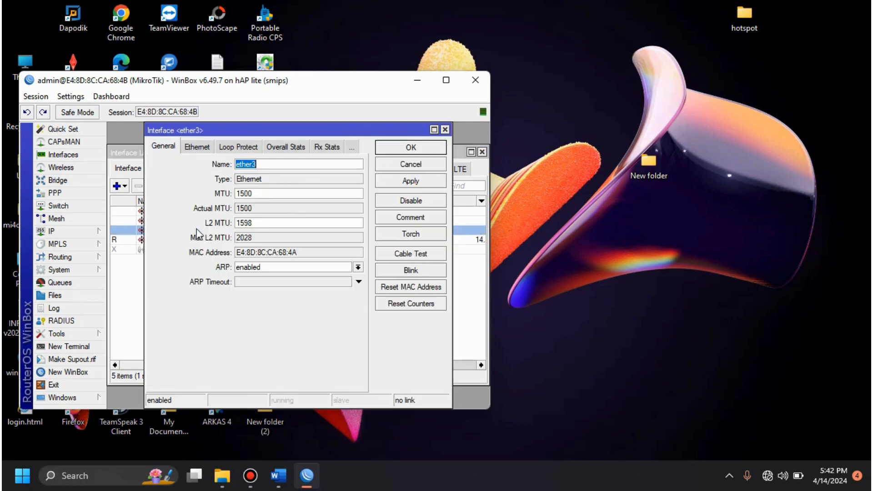
{"action": "left_click", "coordinate": [278, 167]}
{"action": "type", "text": "-VLA"}
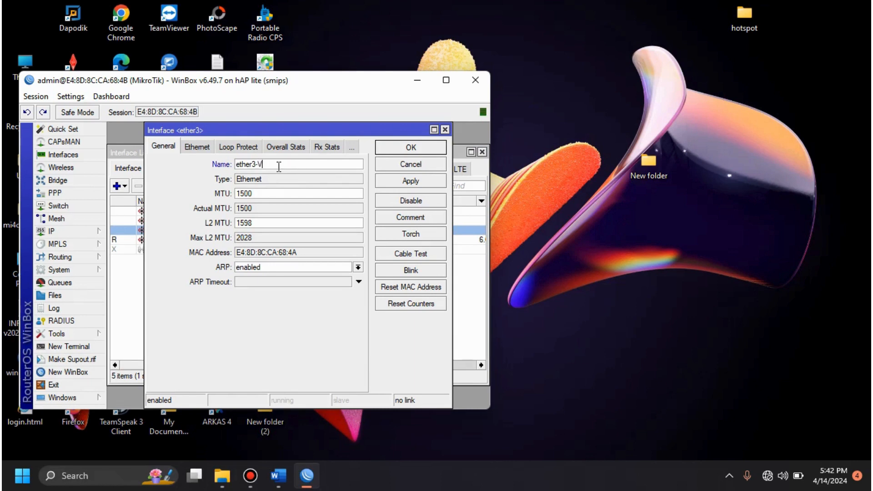
{"action": "type", "text": "N2-Guru"}
{"action": "left_click", "coordinate": [385, 151]}
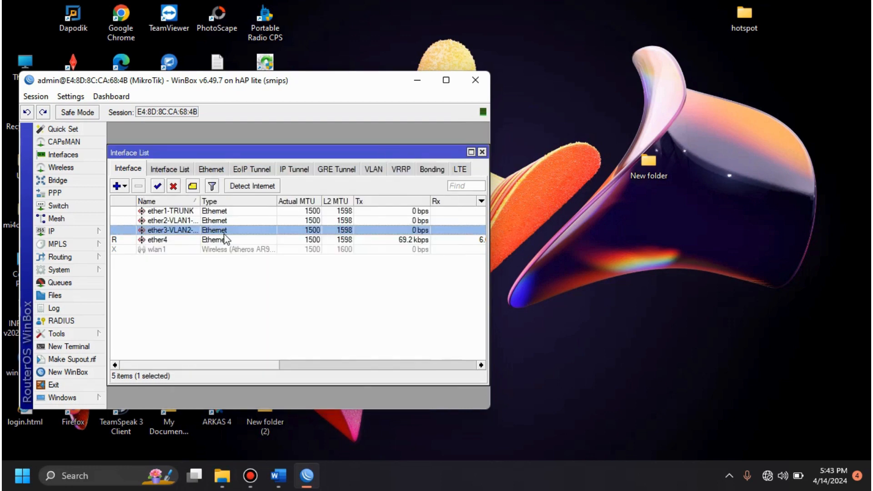
Step: Widen the Name column to check the full interface names, and close the interface list
{"action": "left_click", "coordinate": [174, 240]}
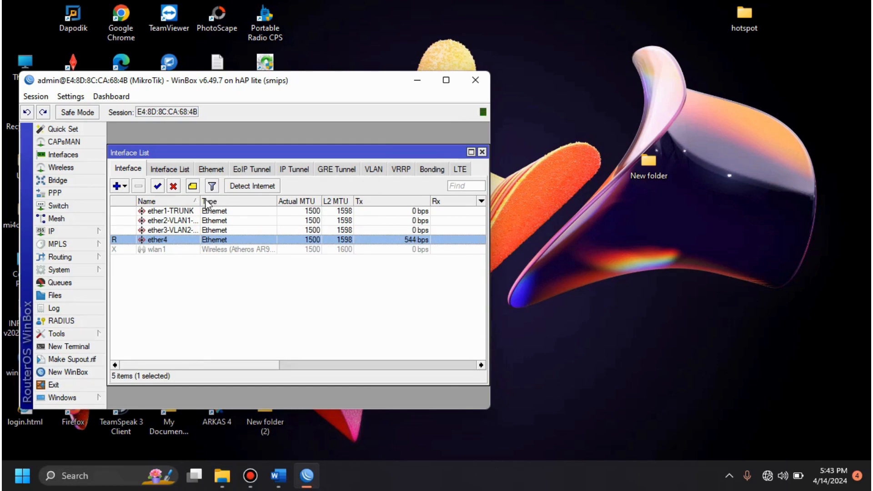
{"action": "left_click_drag", "start_coordinate": [200, 201], "coordinate": [261, 202]}
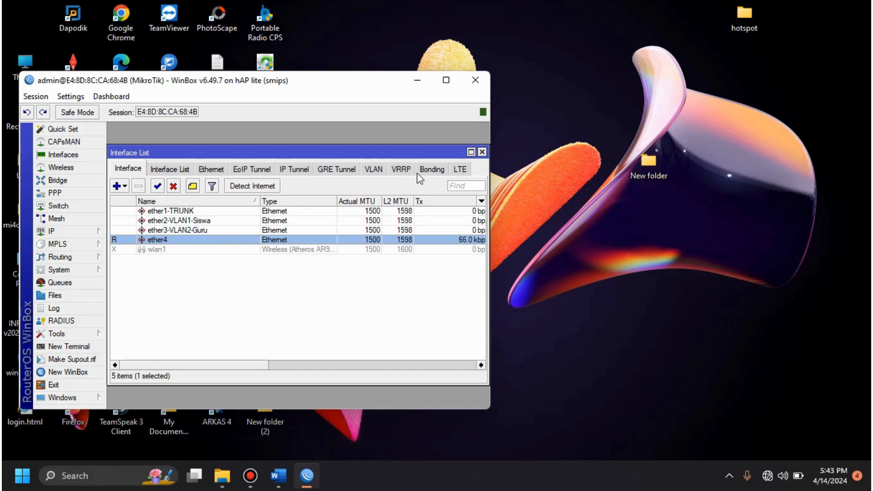
{"action": "left_click", "coordinate": [482, 152]}
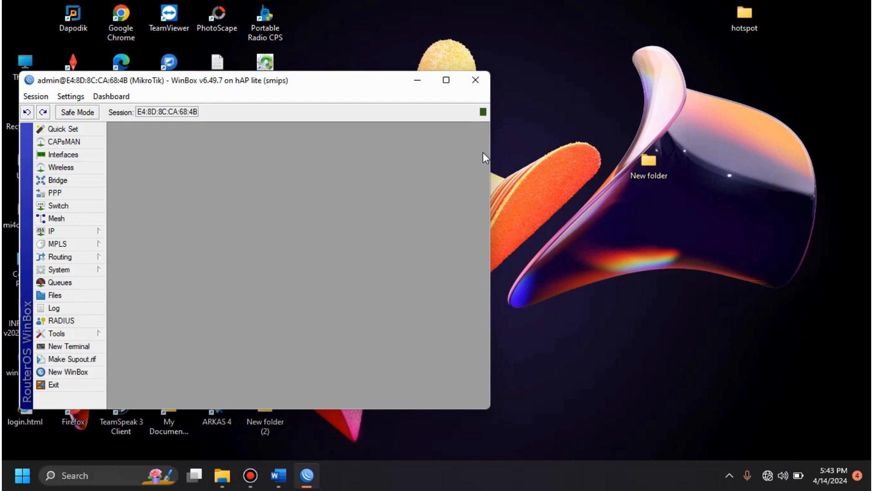
Step: Create a new bridge with its default name and settings
{"action": "left_click", "coordinate": [94, 180]}
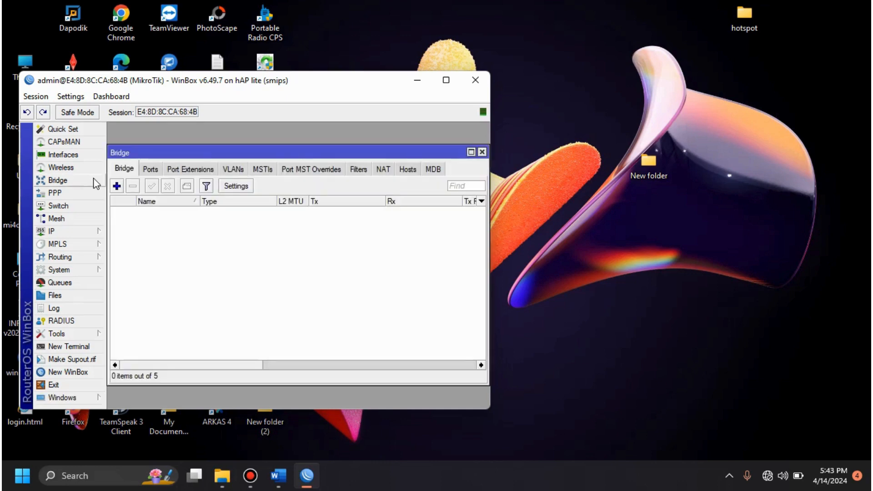
{"action": "left_click", "coordinate": [117, 186]}
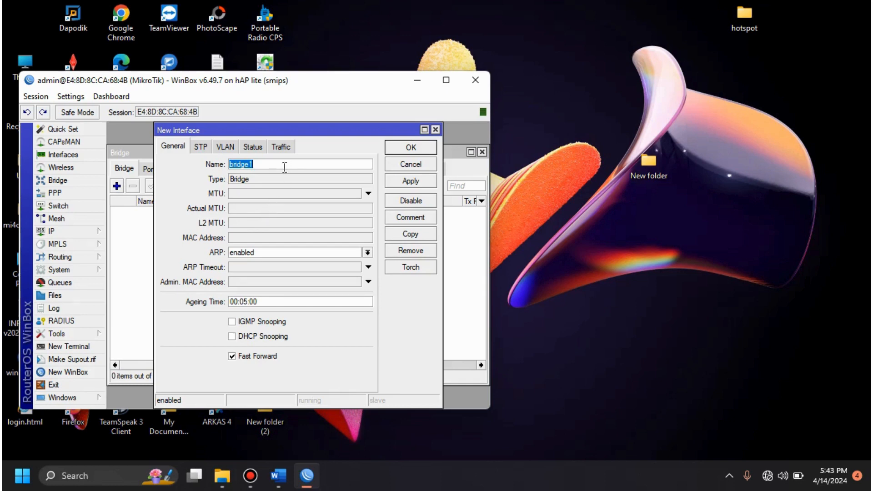
{"action": "left_click", "coordinate": [422, 151]}
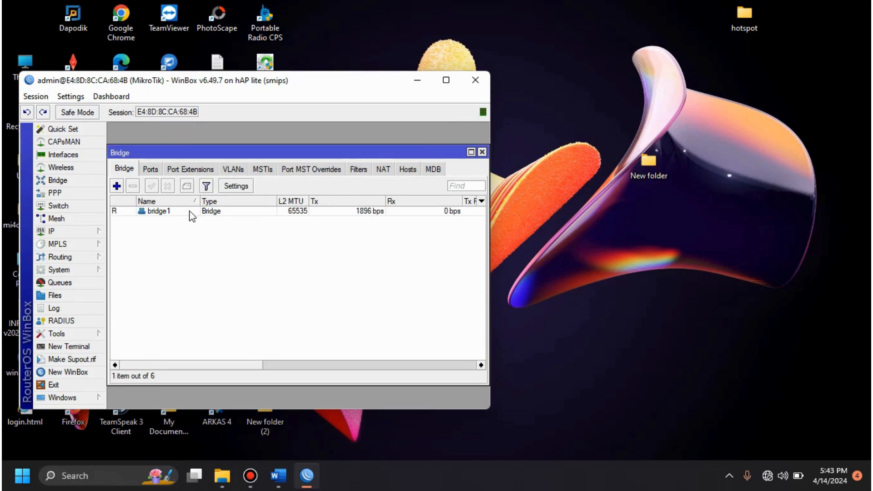
Step: Add ether1-TRUNK, ether2-VLAN1-Siswa and ether3-VLAN2-Guru as ports of bridge1
{"action": "left_click", "coordinate": [150, 171]}
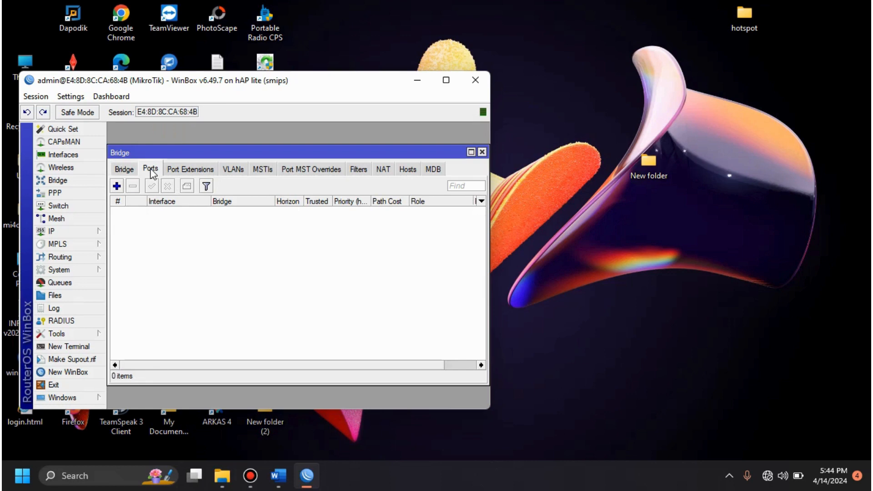
{"action": "left_click", "coordinate": [117, 186]}
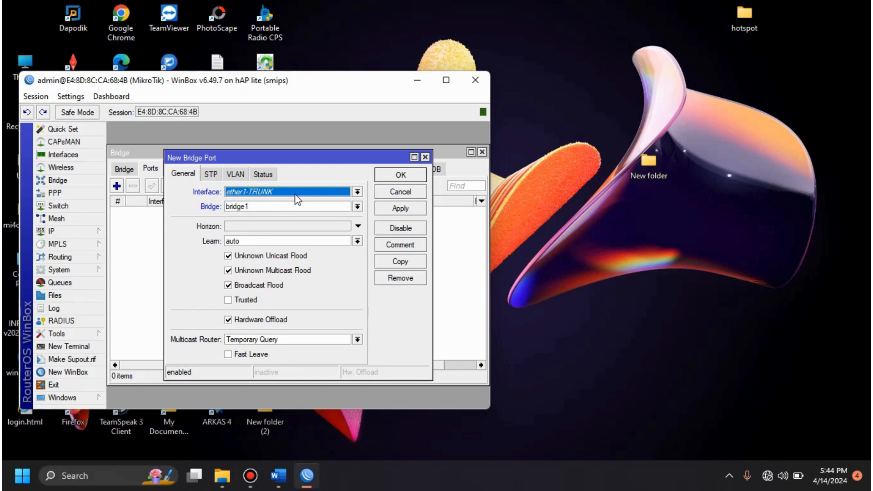
{"action": "left_click", "coordinate": [400, 176]}
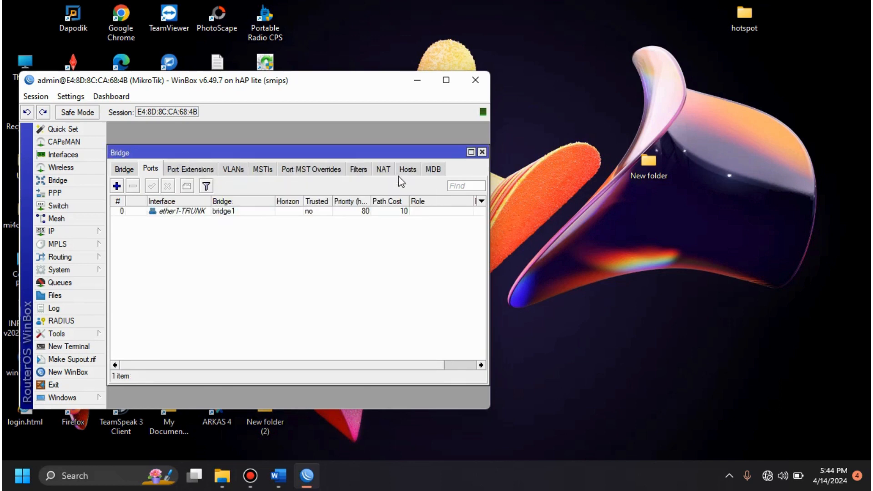
{"action": "left_click", "coordinate": [117, 186]}
{"action": "left_click", "coordinate": [295, 194]}
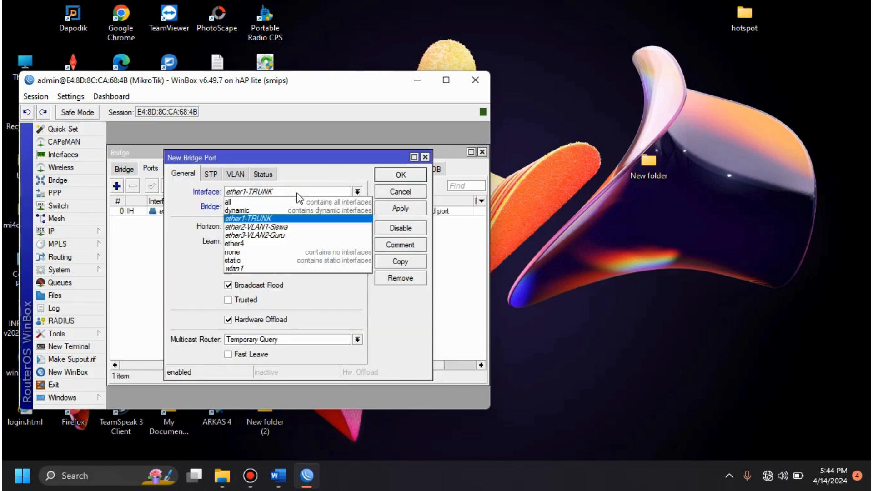
{"action": "left_click", "coordinate": [264, 227]}
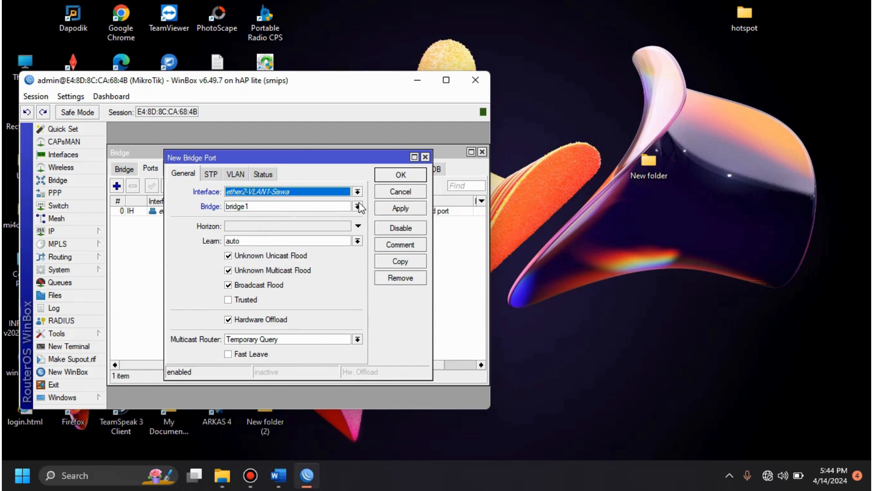
{"action": "left_click", "coordinate": [411, 176]}
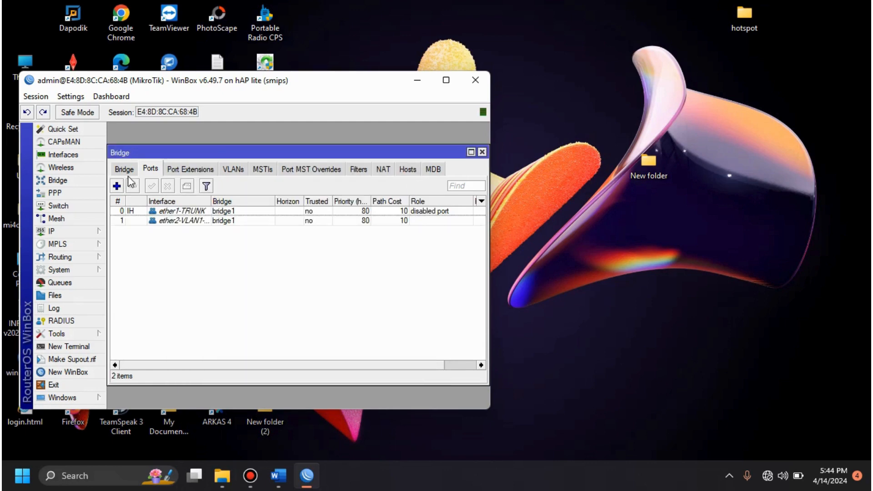
{"action": "left_click", "coordinate": [117, 186]}
{"action": "left_click", "coordinate": [272, 192]}
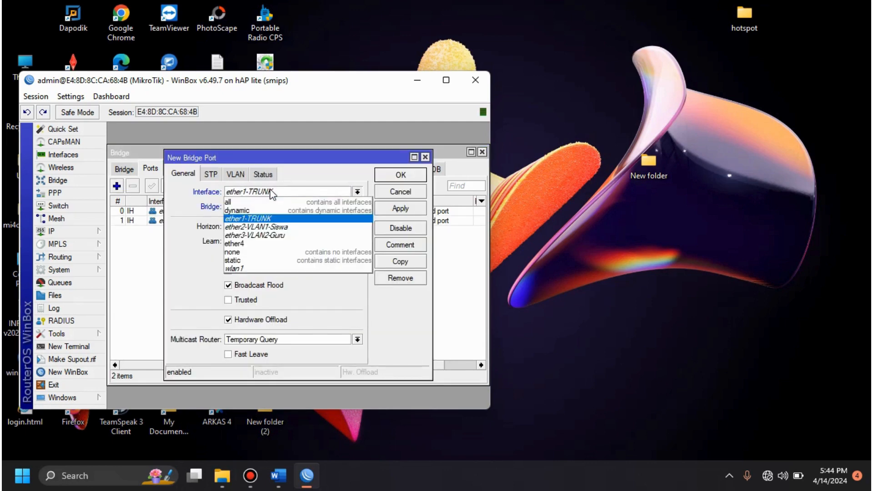
{"action": "left_click", "coordinate": [259, 236]}
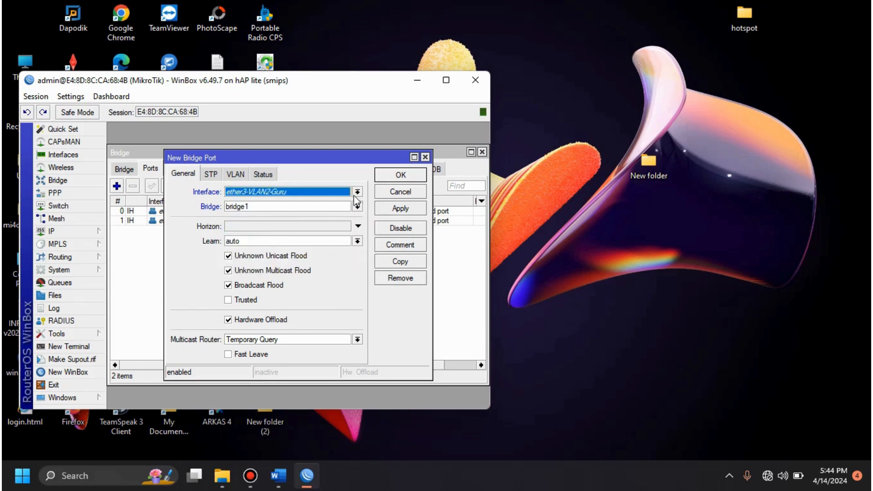
{"action": "left_click", "coordinate": [410, 175]}
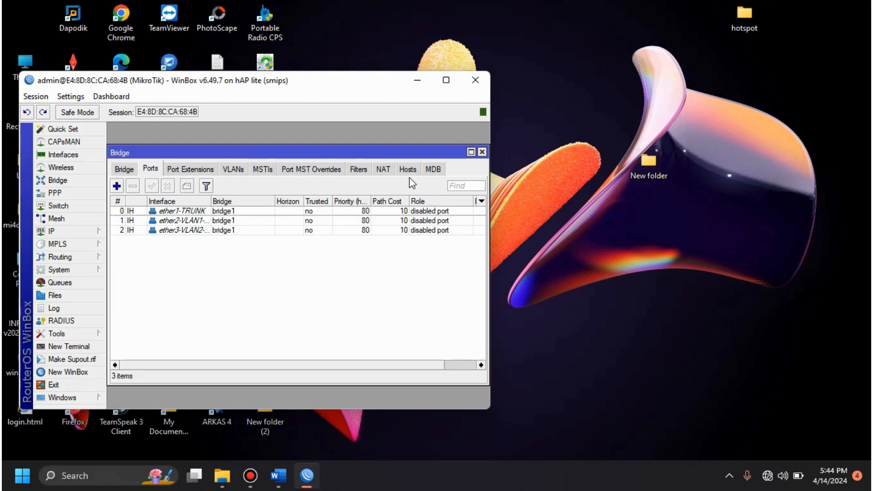
Step: Add a bridge VLAN on bridge1 with VLAN ID 10, ether1-TRUNK tagged and ether2-VLAN1-Siswa untagged
{"action": "left_click", "coordinate": [240, 171]}
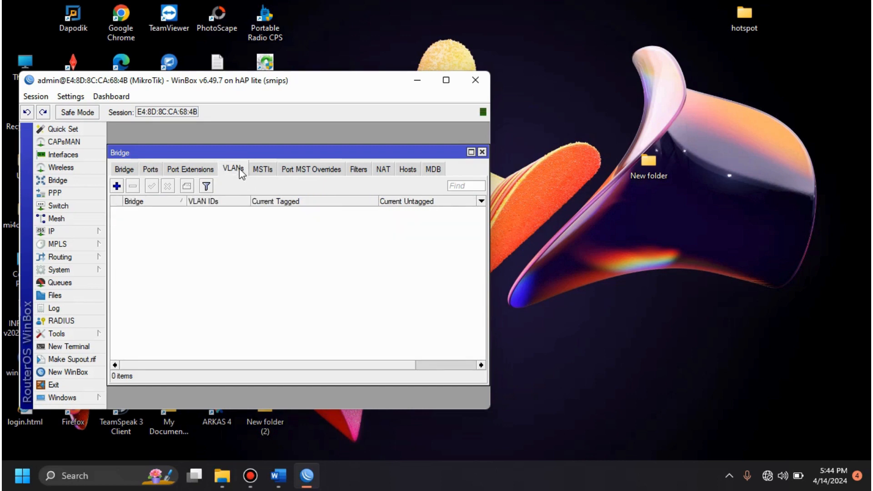
{"action": "left_click", "coordinate": [117, 186]}
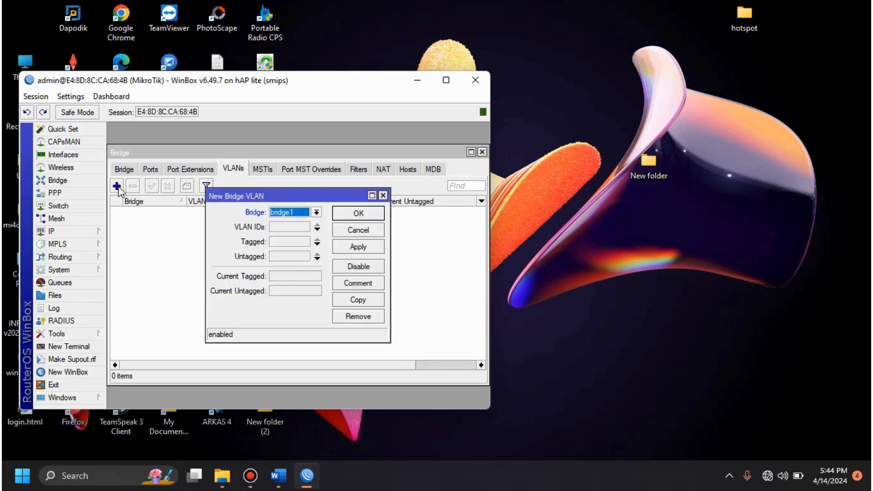
{"action": "left_click", "coordinate": [286, 228]}
{"action": "type", "text": "10"}
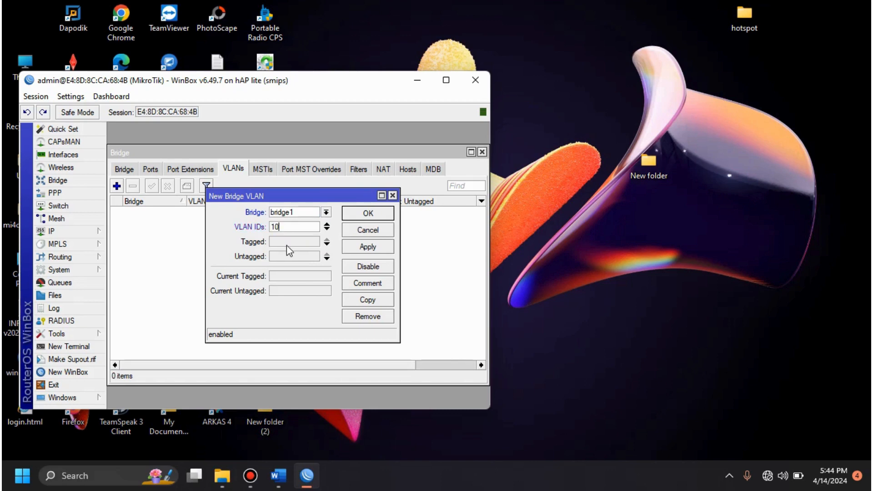
{"action": "left_click", "coordinate": [286, 245]}
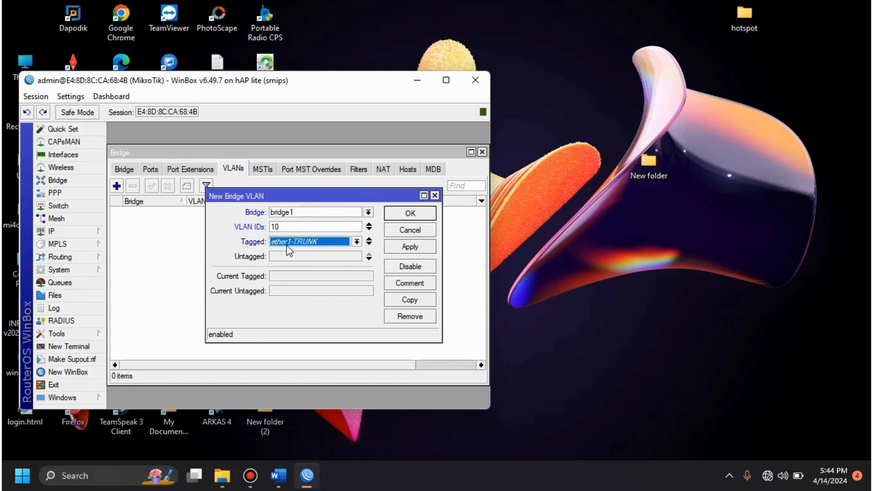
{"action": "left_click", "coordinate": [310, 256]}
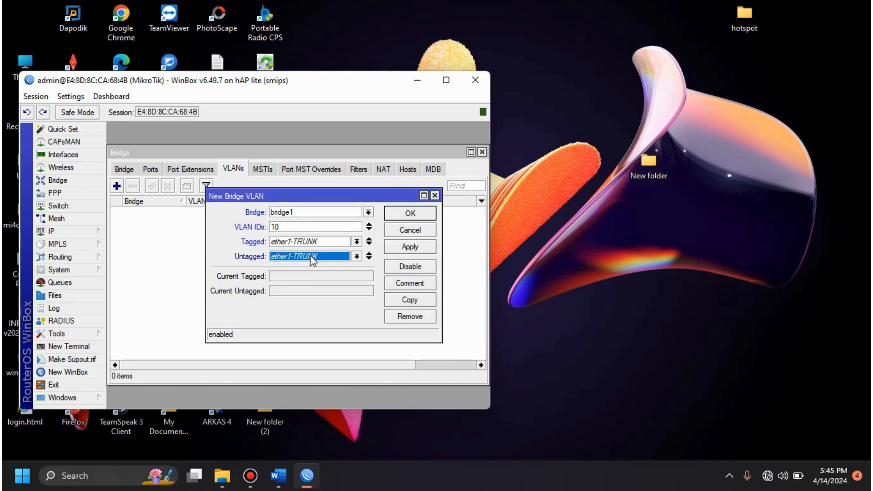
{"action": "left_click", "coordinate": [312, 258]}
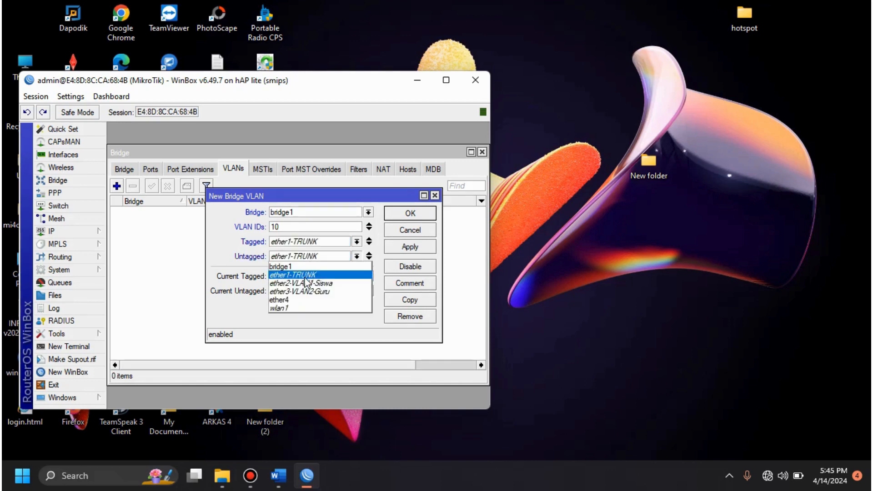
{"action": "left_click", "coordinate": [302, 283]}
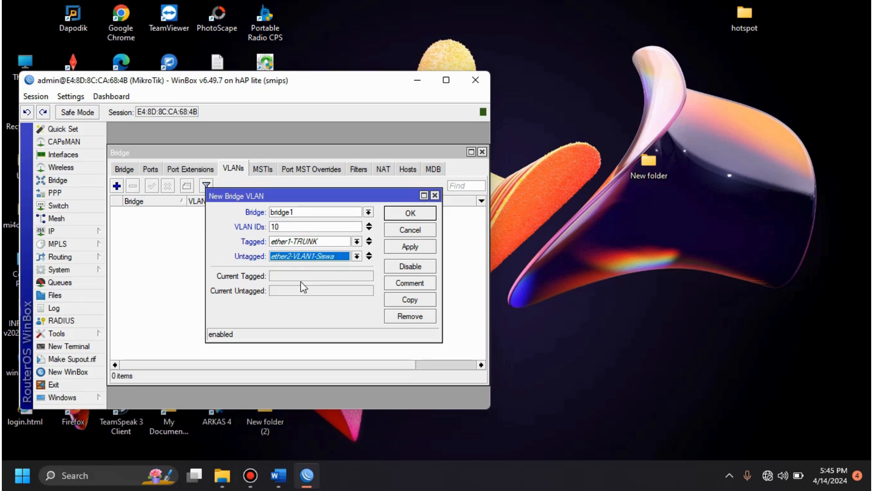
{"action": "left_click", "coordinate": [429, 214]}
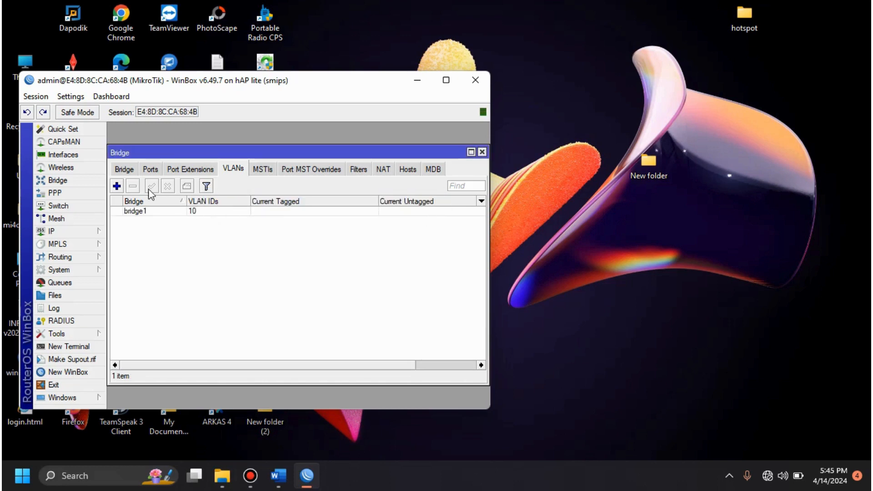
Step: Add a bridge VLAN on bridge1 with VLAN ID 20, ether1-TRUNK tagged and ether3-VLAN2-Guru untagged, and close the bridge settings
{"action": "left_click", "coordinate": [116, 186]}
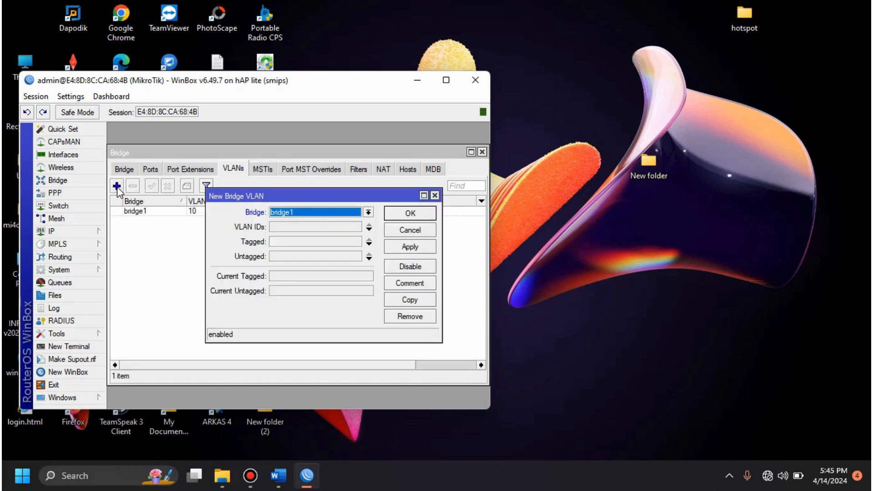
{"action": "left_click", "coordinate": [308, 223]}
{"action": "type", "text": "20"}
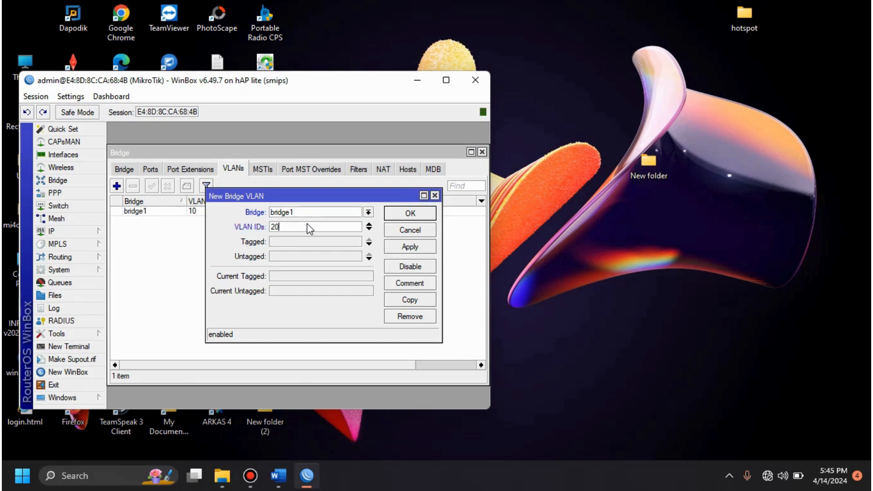
{"action": "left_click", "coordinate": [312, 242]}
{"action": "left_click", "coordinate": [302, 256]}
{"action": "left_click", "coordinate": [304, 257]}
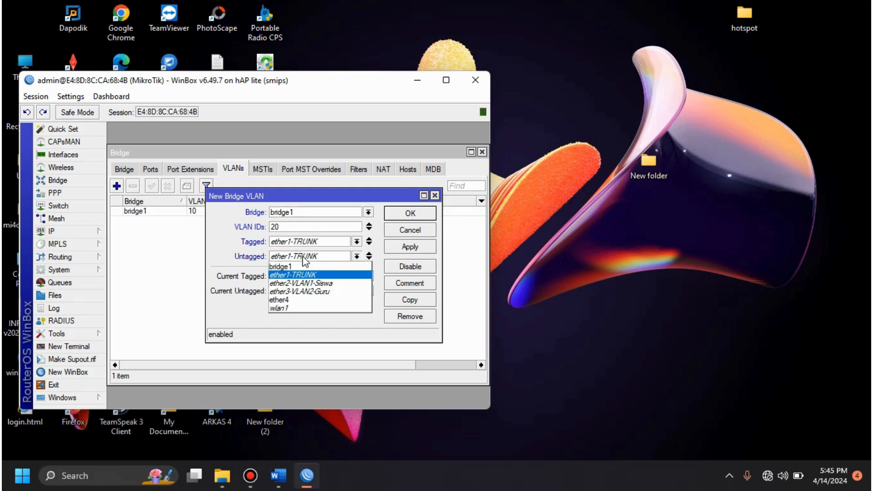
{"action": "left_click", "coordinate": [300, 291]}
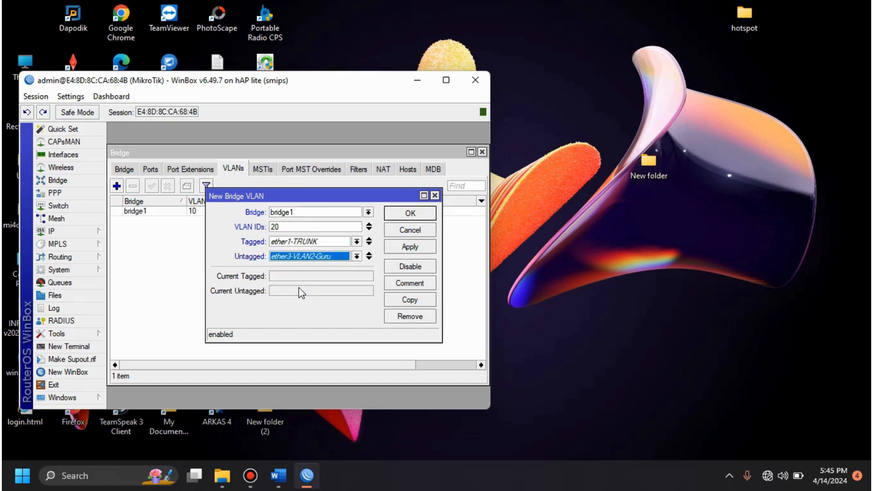
{"action": "left_click", "coordinate": [409, 214]}
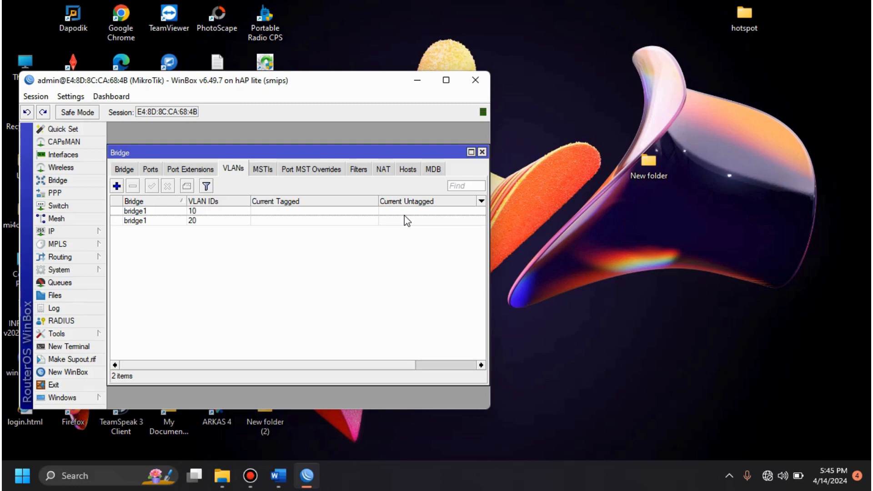
{"action": "left_click", "coordinate": [482, 152]}
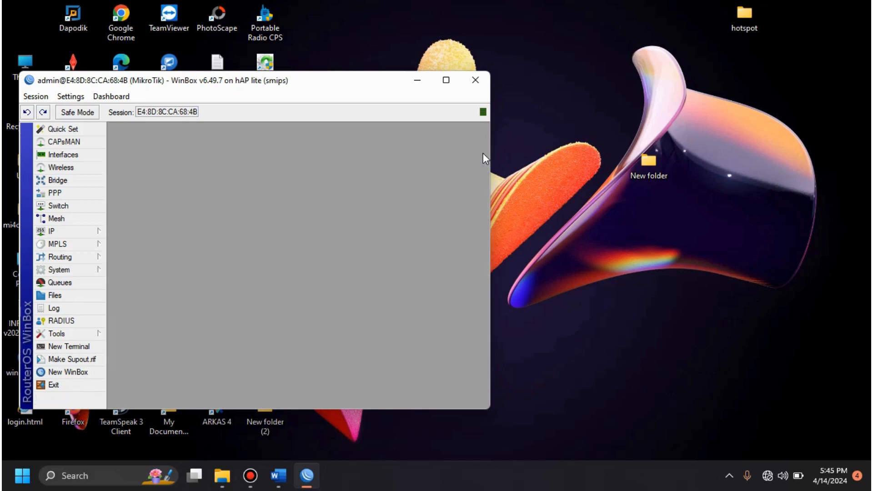
Step: Add a switch VLAN on switch1 with VLAN ID 10 and ports ether1-TRUNK and ether2-VLAN1-Siswa
{"action": "left_click", "coordinate": [89, 207]}
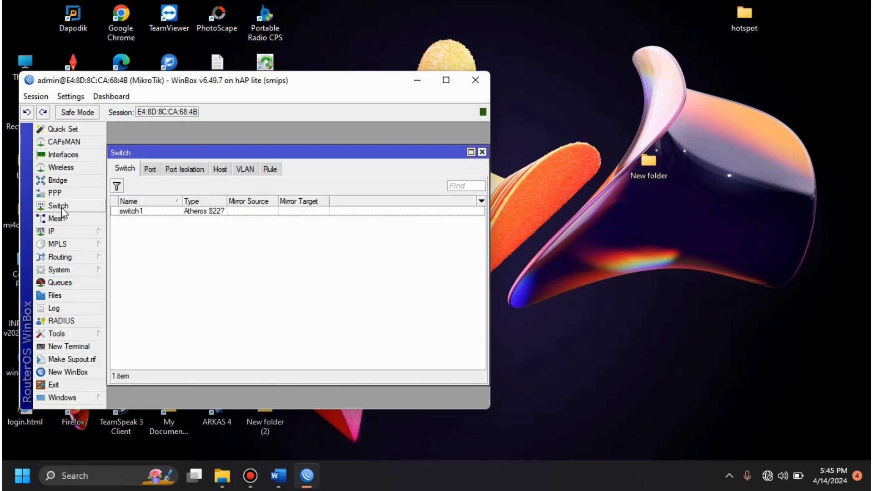
{"action": "left_click", "coordinate": [244, 171]}
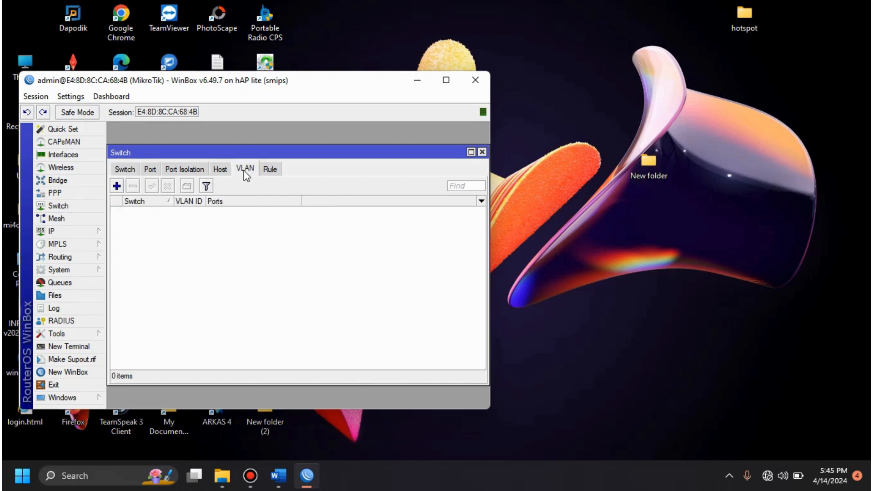
{"action": "left_click", "coordinate": [116, 186]}
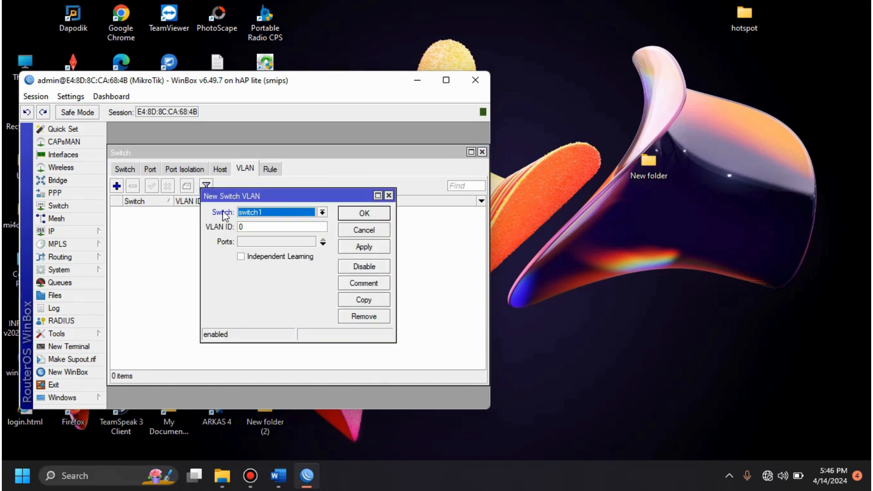
{"action": "left_click", "coordinate": [255, 224]}
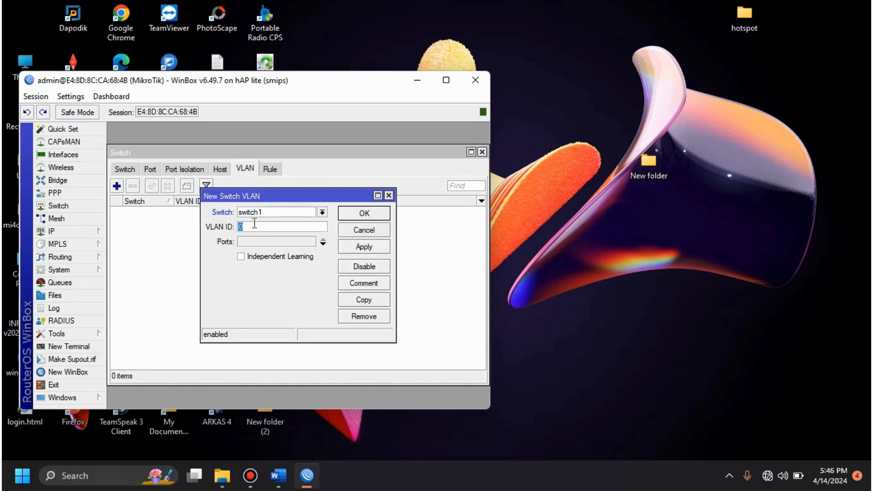
{"action": "type", "text": "10"}
{"action": "left_click", "coordinate": [266, 242]}
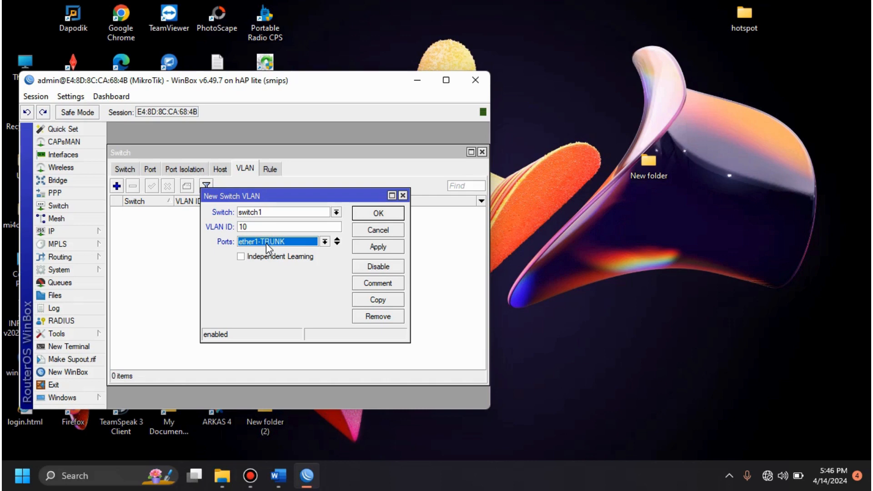
{"action": "left_click", "coordinate": [338, 244]}
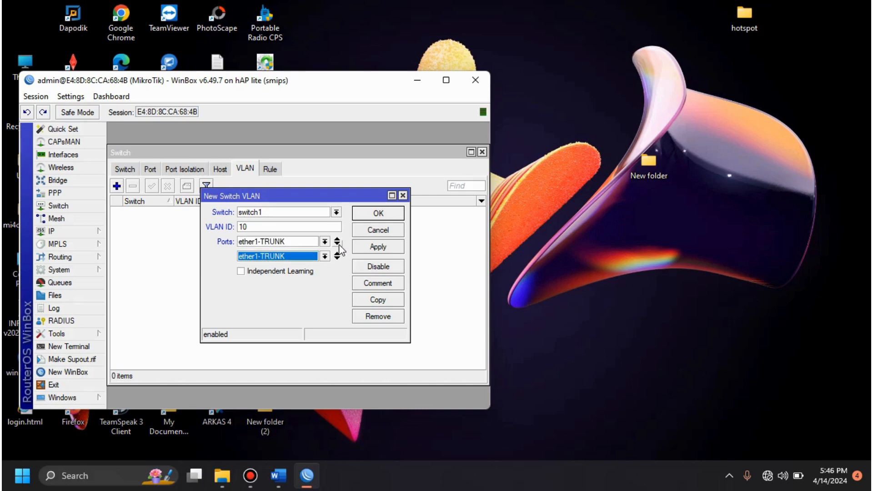
{"action": "left_click", "coordinate": [294, 255]}
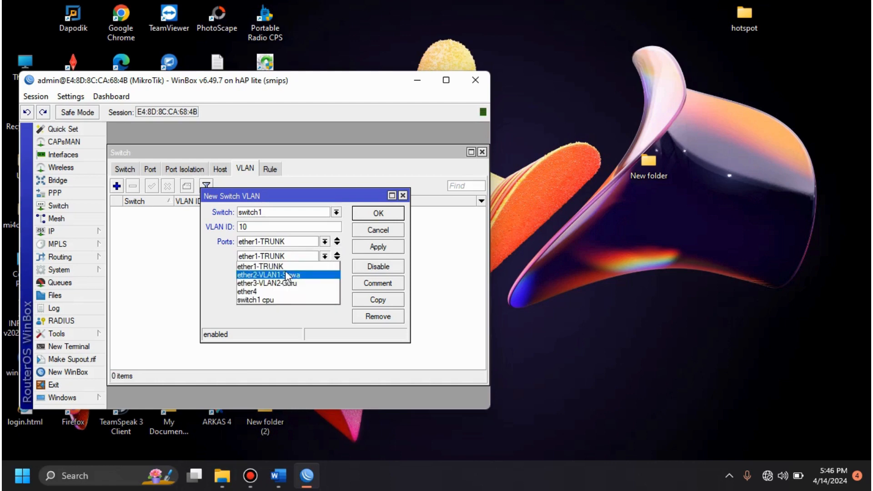
{"action": "left_click", "coordinate": [285, 272]}
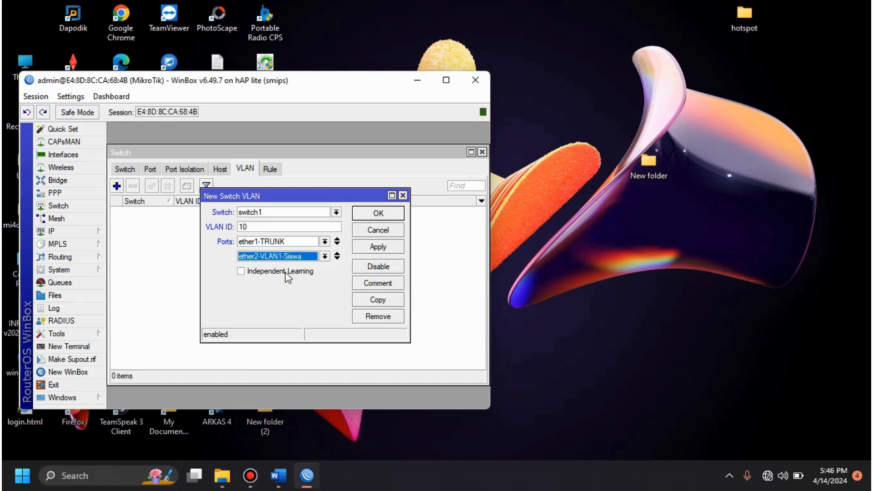
{"action": "left_click", "coordinate": [378, 213]}
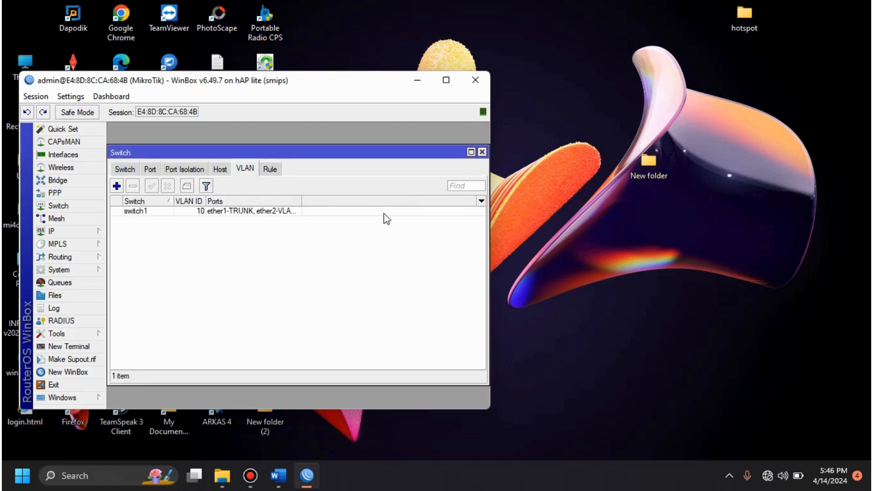
Step: Add a switch VLAN on switch1 with VLAN ID 20 and ports ether1-TRUNK and ether3-VLAN2-Guru, and close the switch settings
{"action": "left_click", "coordinate": [116, 186]}
{"action": "left_click", "coordinate": [264, 225]}
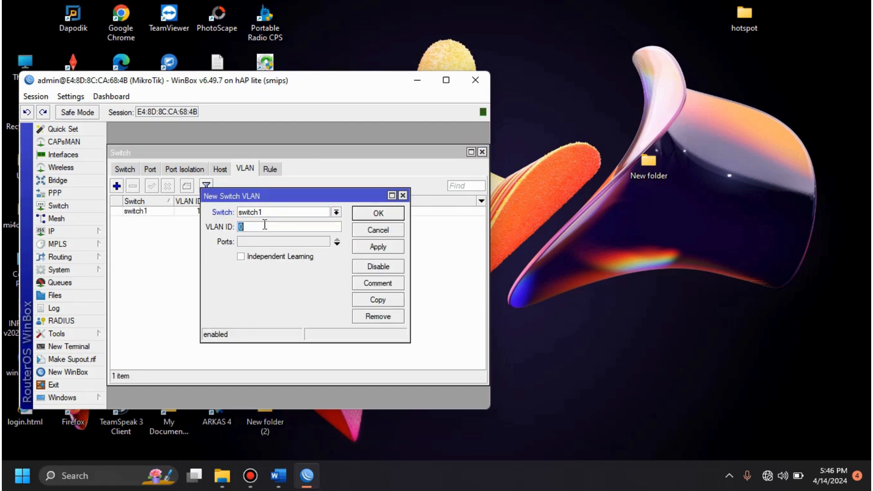
{"action": "type", "text": "20"}
{"action": "left_click", "coordinate": [267, 246]}
{"action": "left_click", "coordinate": [267, 246]}
{"action": "left_click", "coordinate": [269, 248]}
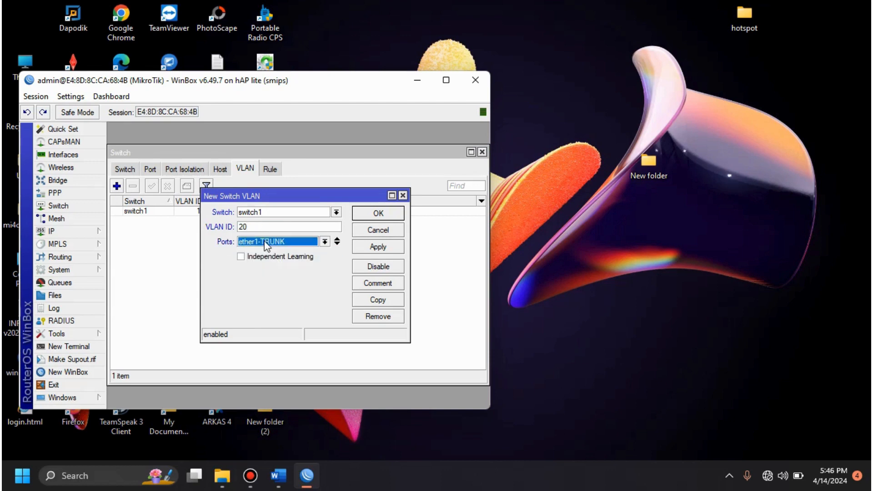
{"action": "left_click", "coordinate": [337, 244]}
{"action": "left_click", "coordinate": [316, 257]}
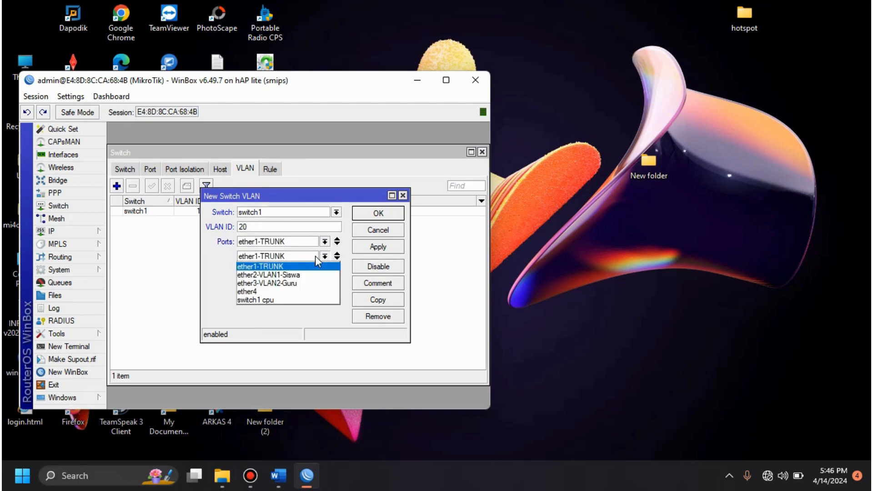
{"action": "left_click", "coordinate": [291, 283]}
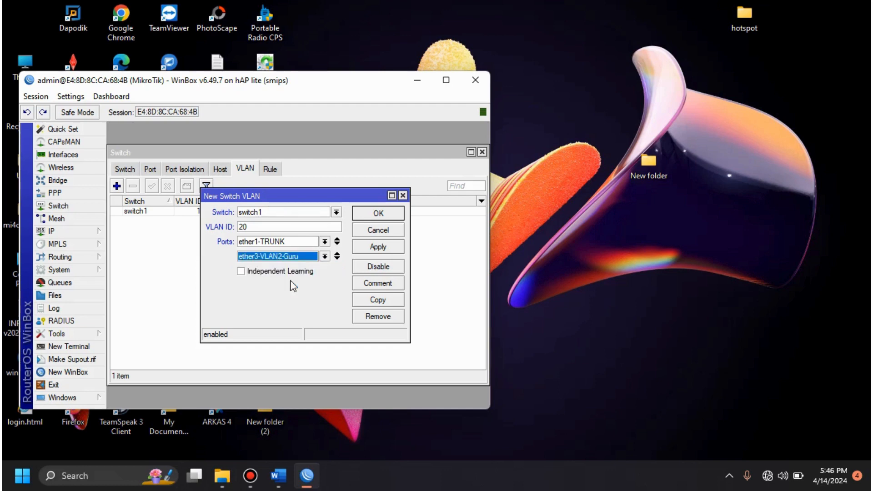
{"action": "left_click", "coordinate": [383, 218]}
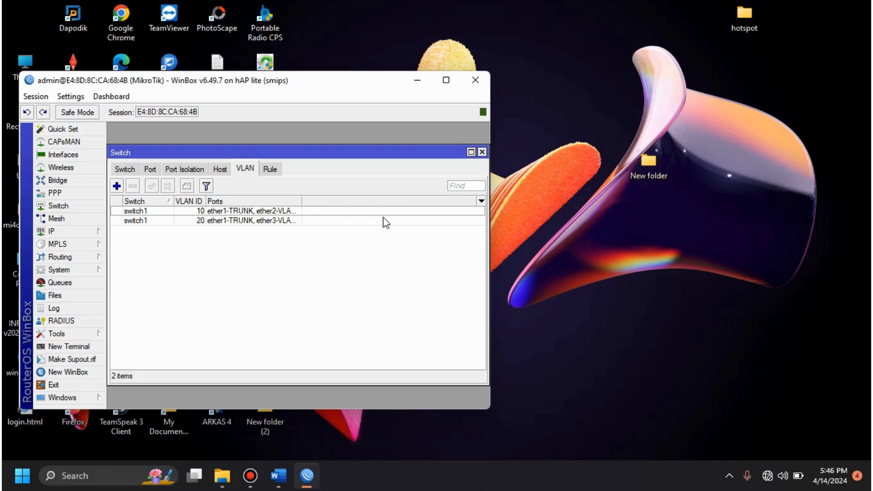
{"action": "left_click", "coordinate": [482, 152]}
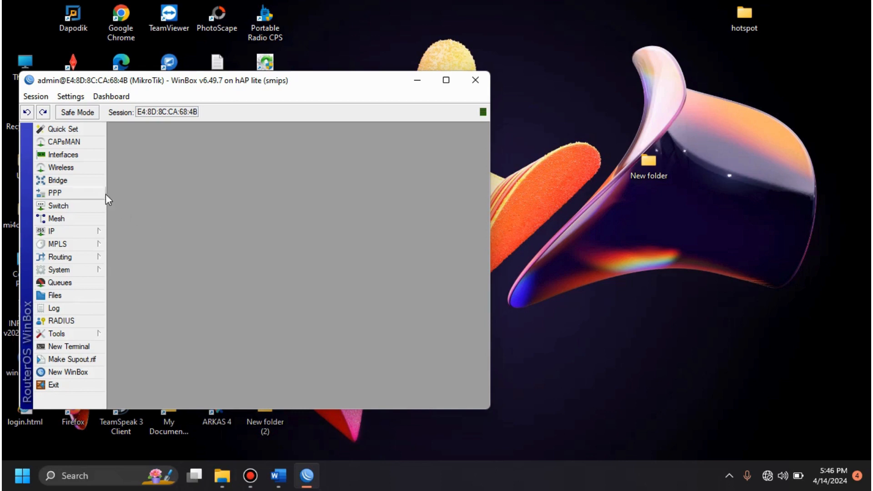
Step: Set the switch port ether1-TRUNK to VLAN mode secure with VLAN header add if missing
{"action": "left_click", "coordinate": [94, 208]}
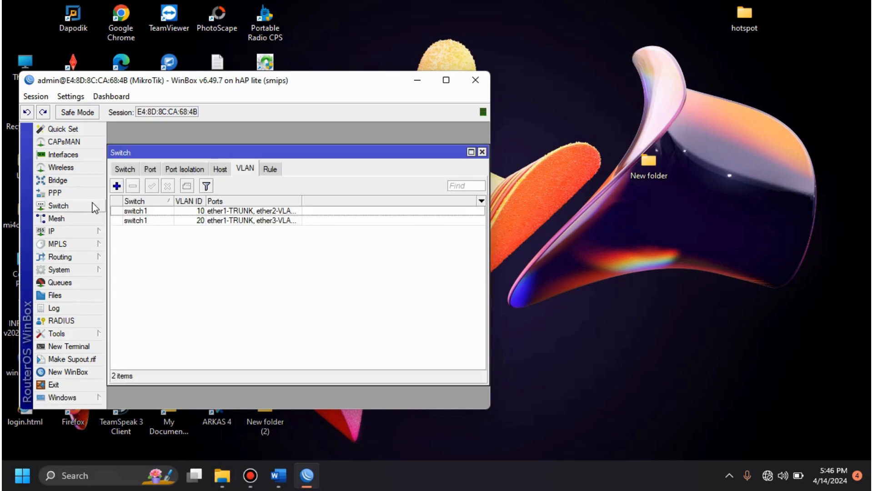
{"action": "left_click", "coordinate": [150, 169]}
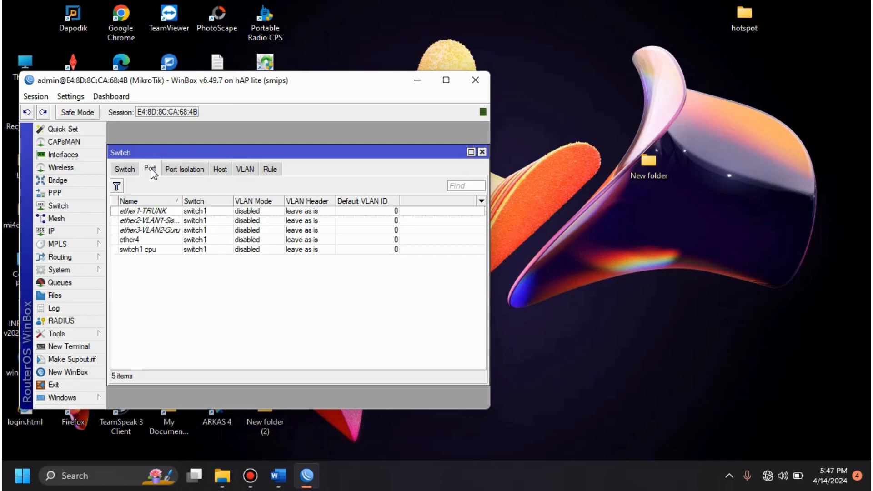
{"action": "double_click", "coordinate": [168, 211]}
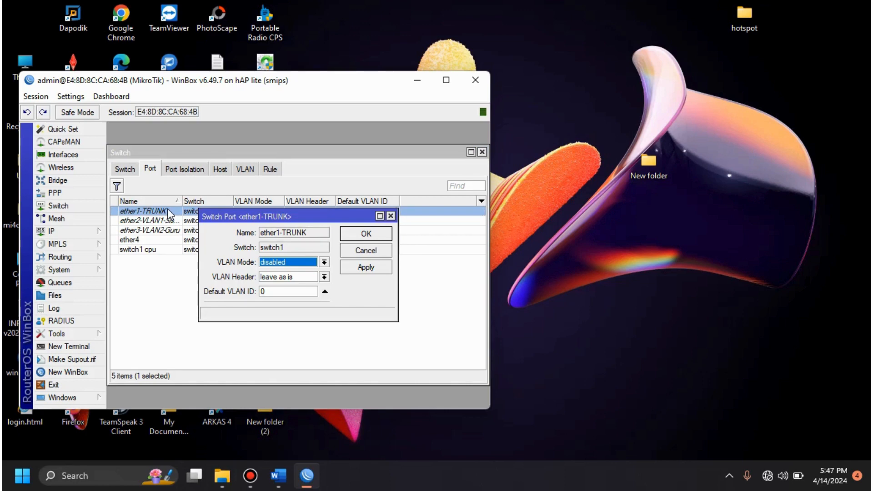
{"action": "left_click", "coordinate": [276, 264]}
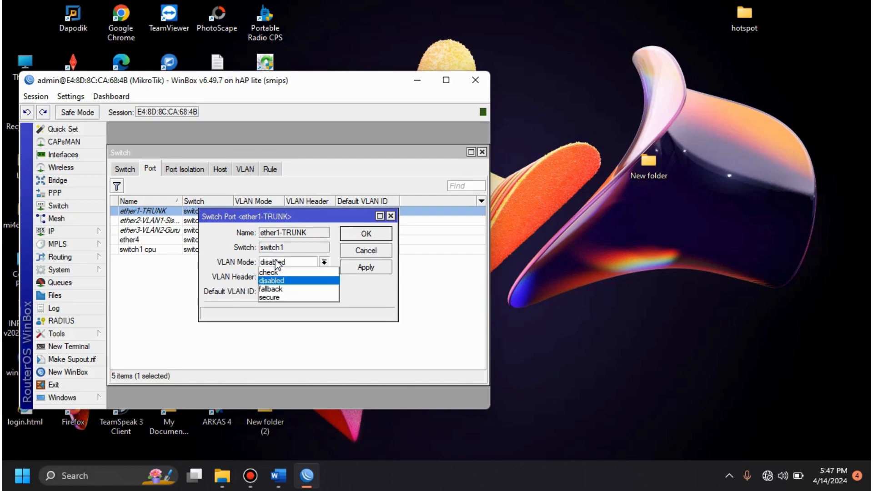
{"action": "left_click", "coordinate": [273, 298]}
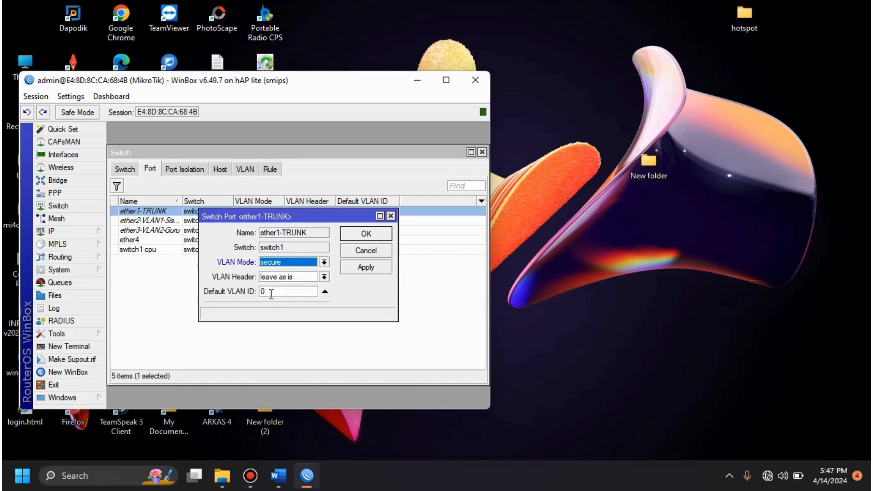
{"action": "left_click", "coordinate": [291, 277]}
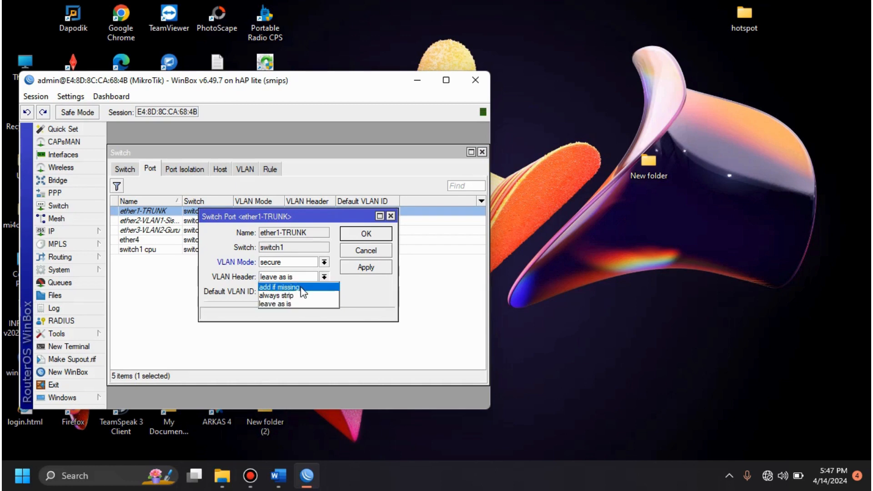
{"action": "left_click", "coordinate": [301, 287]}
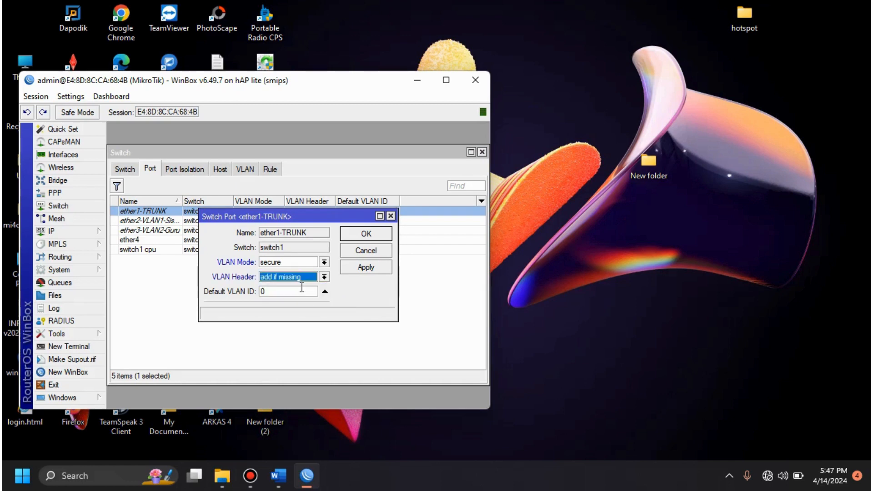
{"action": "left_click", "coordinate": [369, 234]}
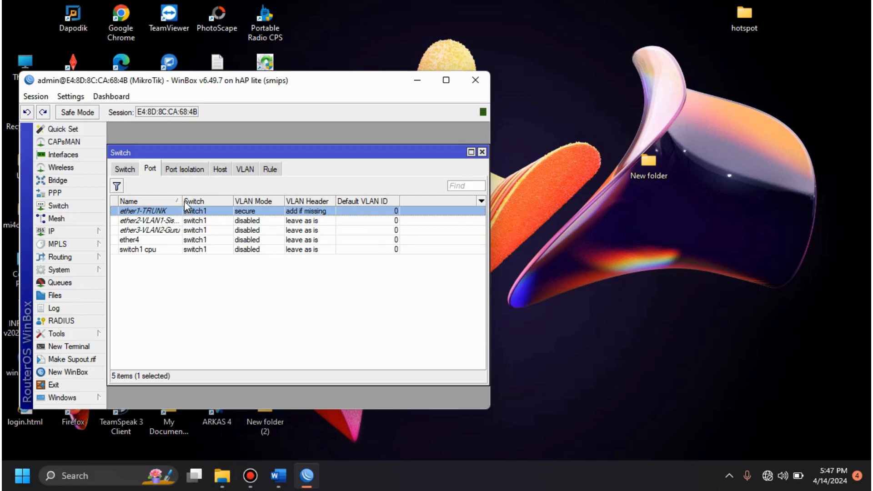
Step: Widen the port name column and set switch port ether2-VLAN1-Siswa to VLAN mode secure, VLAN header always strip and default VLAN ID 10
{"action": "left_click_drag", "start_coordinate": [183, 200], "coordinate": [239, 201]}
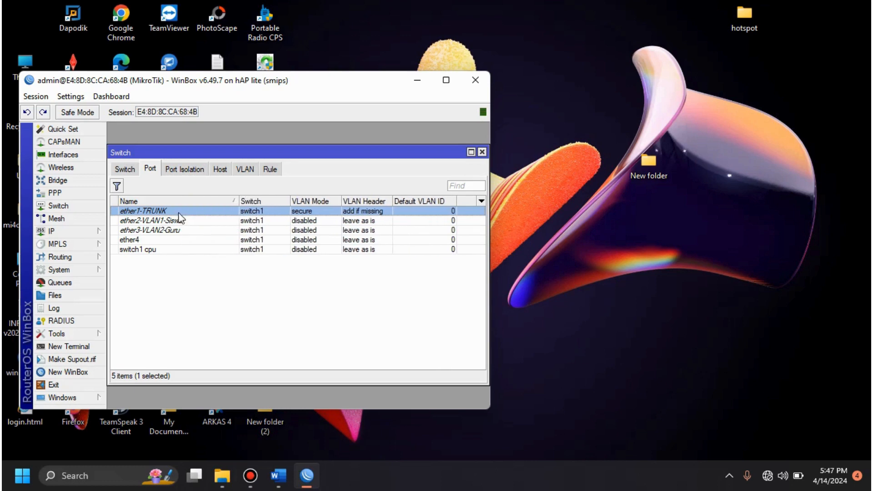
{"action": "double_click", "coordinate": [170, 217]}
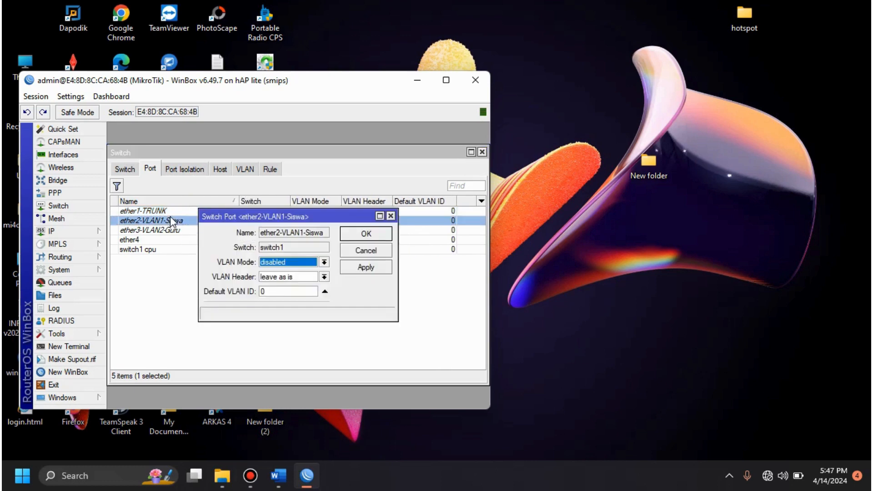
{"action": "left_click", "coordinate": [295, 261]}
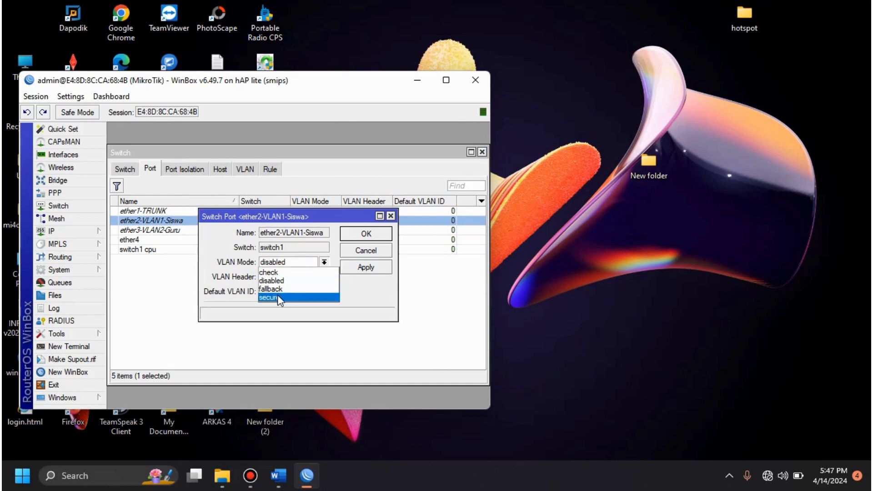
{"action": "left_click", "coordinate": [277, 297]}
{"action": "left_click", "coordinate": [297, 277]}
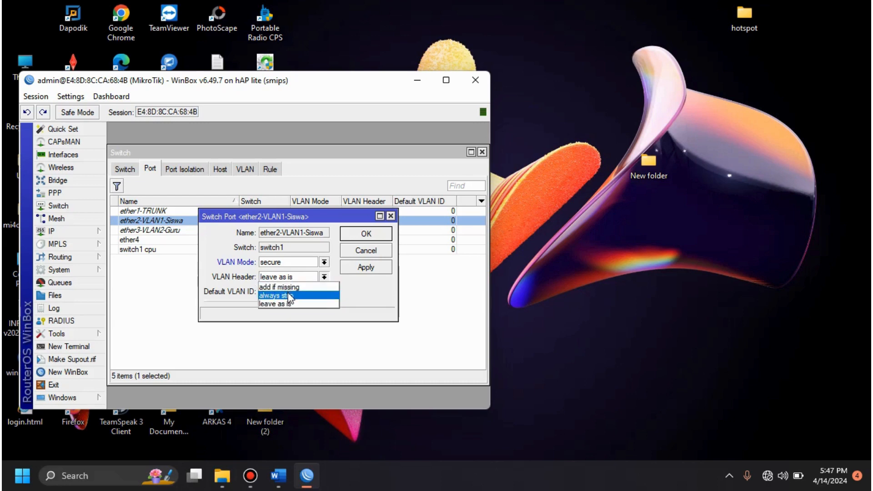
{"action": "left_click", "coordinate": [289, 295]}
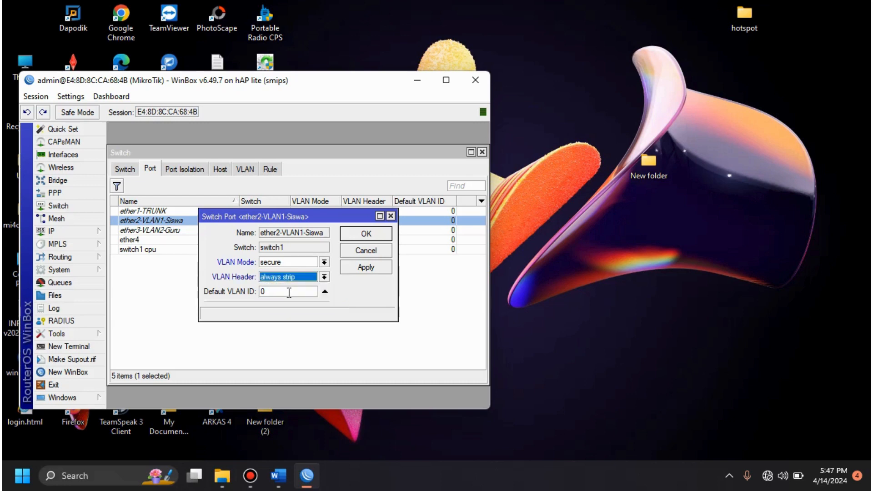
{"action": "left_click", "coordinate": [366, 234]}
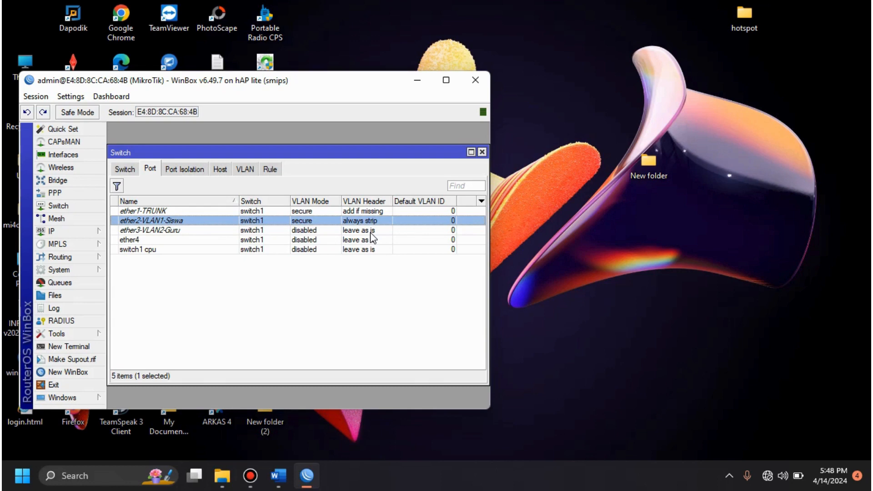
{"action": "double_click", "coordinate": [363, 222]}
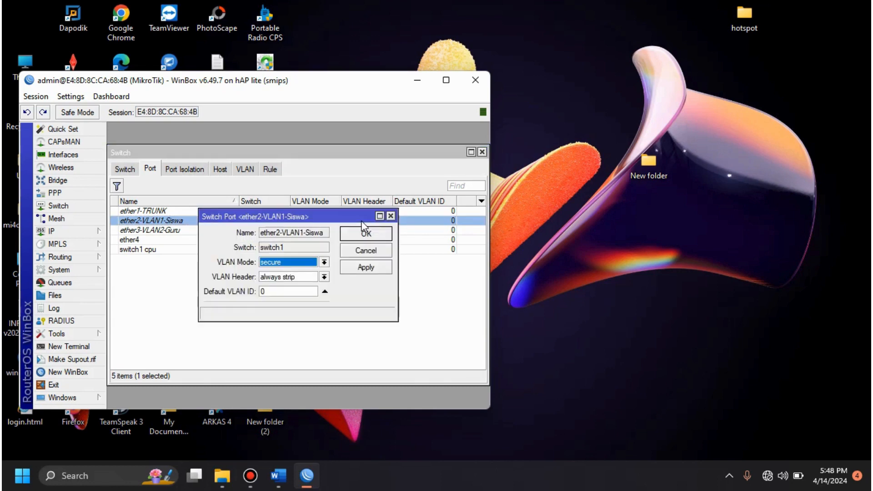
{"action": "double_click", "coordinate": [282, 290]}
{"action": "type", "text": "10"}
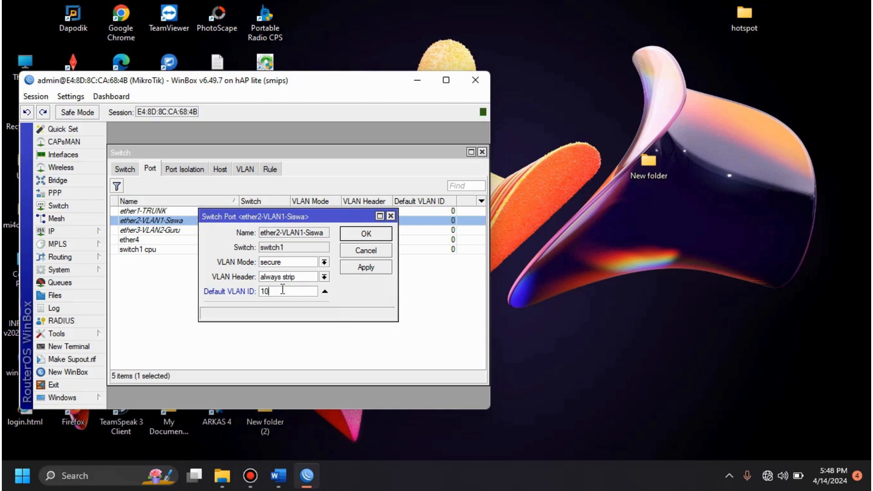
{"action": "left_click", "coordinate": [362, 236]}
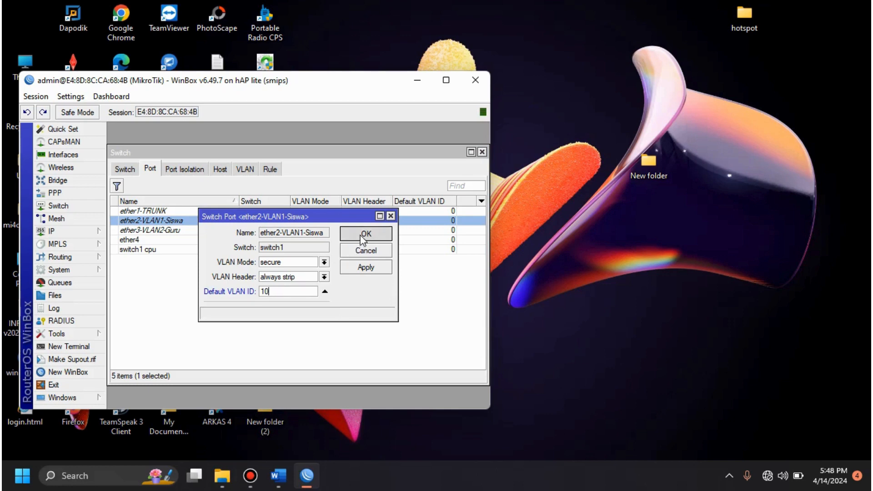
Step: Set switch port ether3-VLAN2-Guru to VLAN mode secure, VLAN header always strip and default VLAN ID 20
{"action": "double_click", "coordinate": [146, 231]}
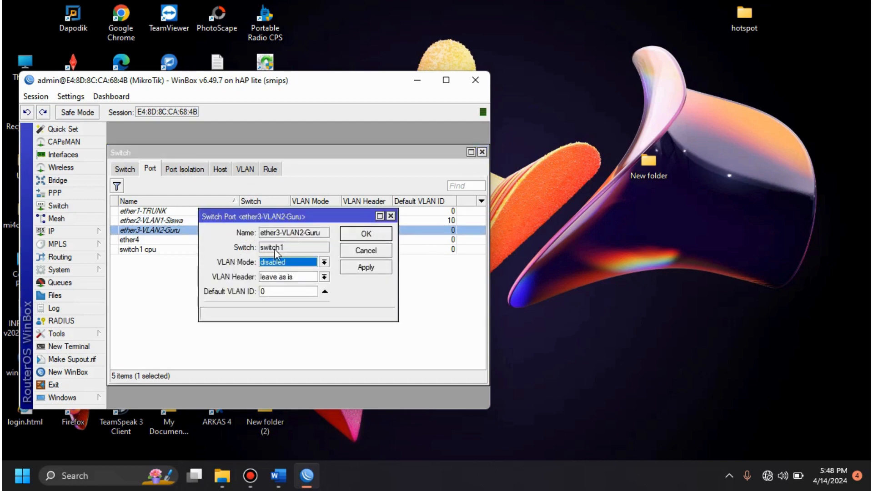
{"action": "left_click", "coordinate": [293, 262]}
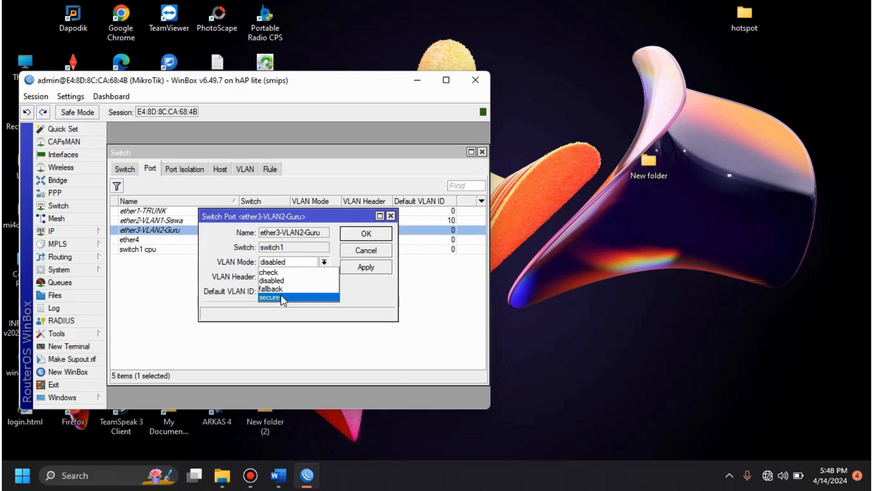
{"action": "left_click", "coordinate": [280, 294]}
{"action": "left_click", "coordinate": [297, 279]}
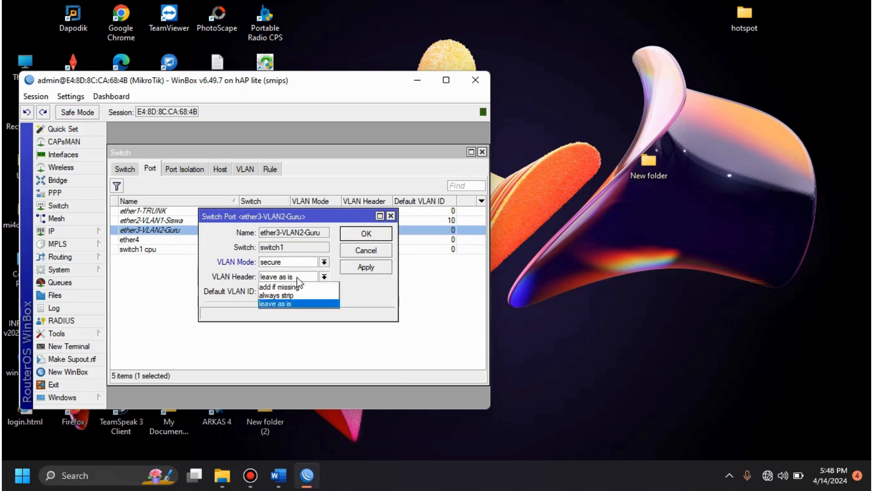
{"action": "left_click", "coordinate": [295, 296]}
{"action": "left_click", "coordinate": [292, 292]}
{"action": "type", "text": "2"}
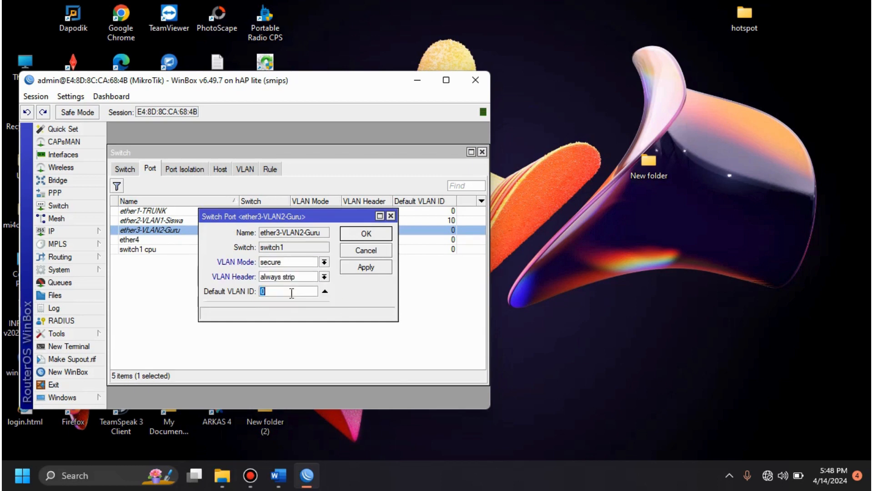
{"action": "type", "text": "0"}
{"action": "left_click", "coordinate": [366, 234]}
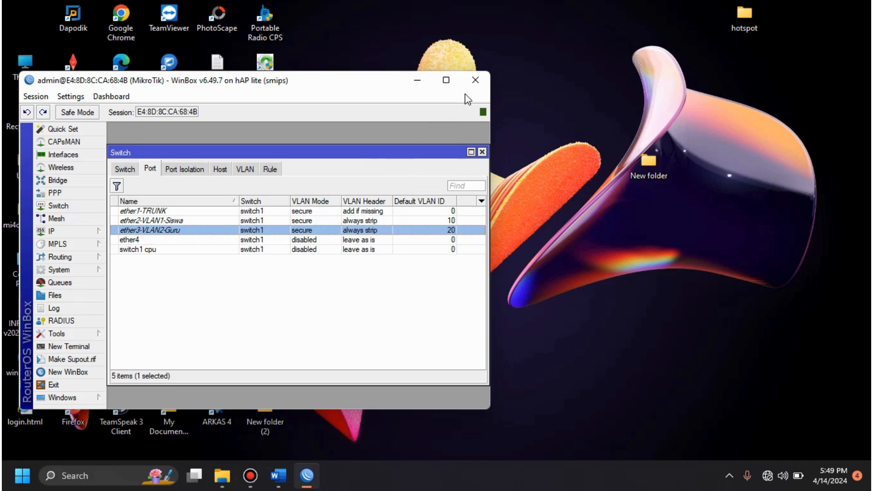
{"action": "left_click", "coordinate": [250, 475]}
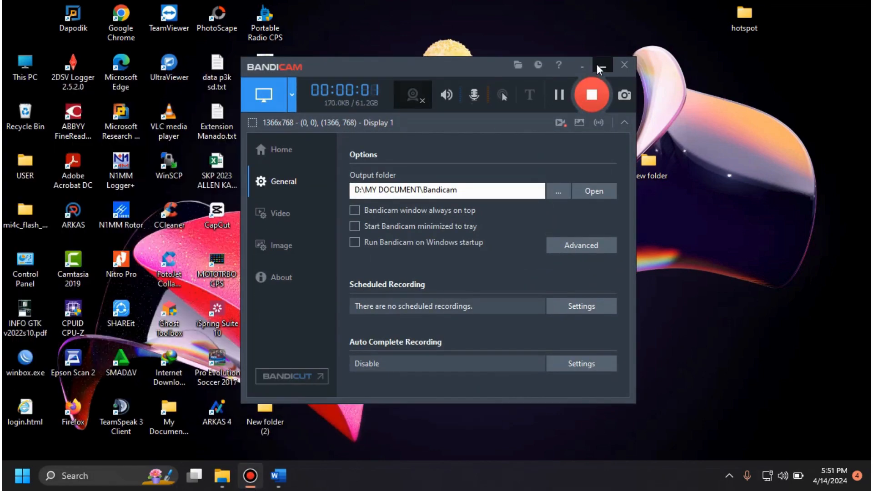
{"action": "left_click", "coordinate": [598, 66]}
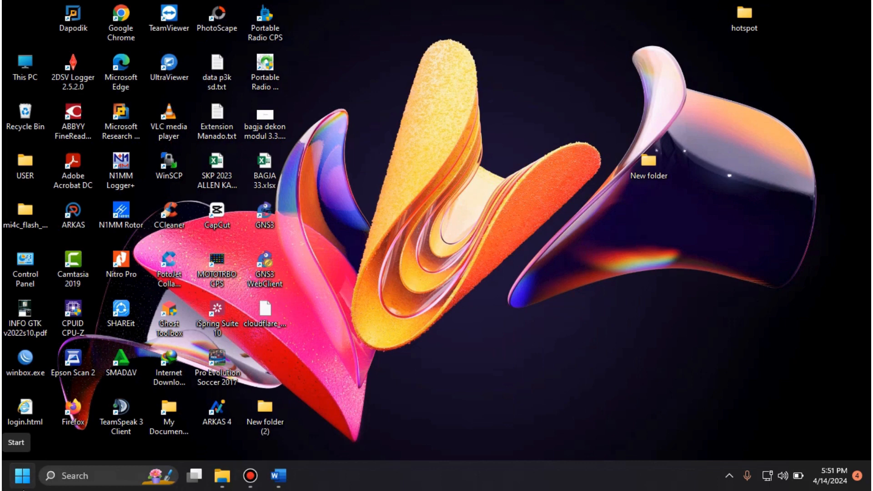
Step: Open the Windows Control Panel and go to the computer's network adapter connections
{"action": "left_click", "coordinate": [96, 476]}
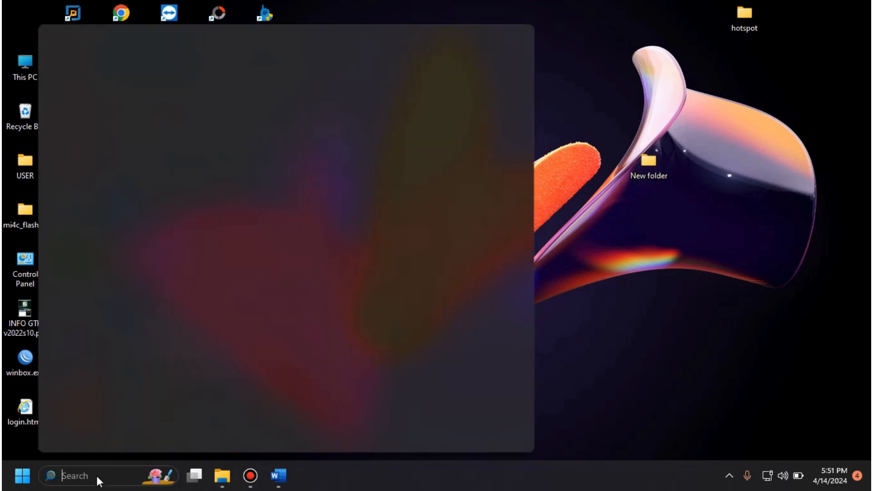
{"action": "type", "text": "co"}
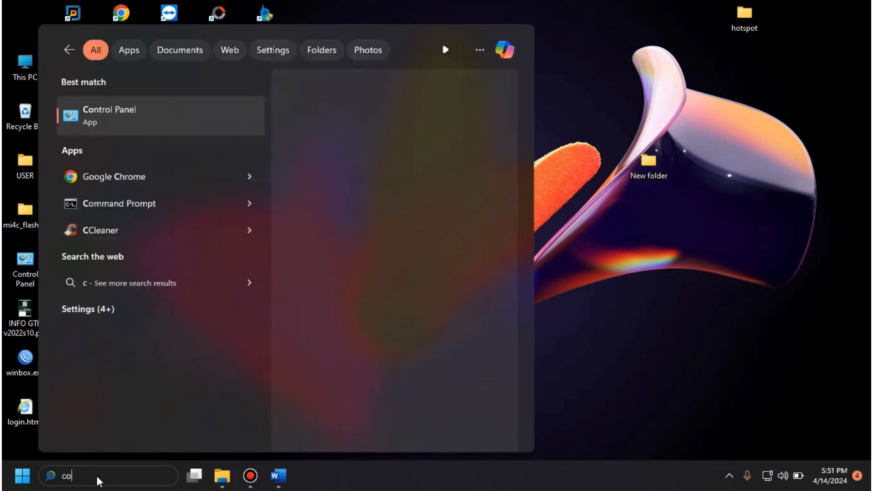
{"action": "type", "text": "ntrol"}
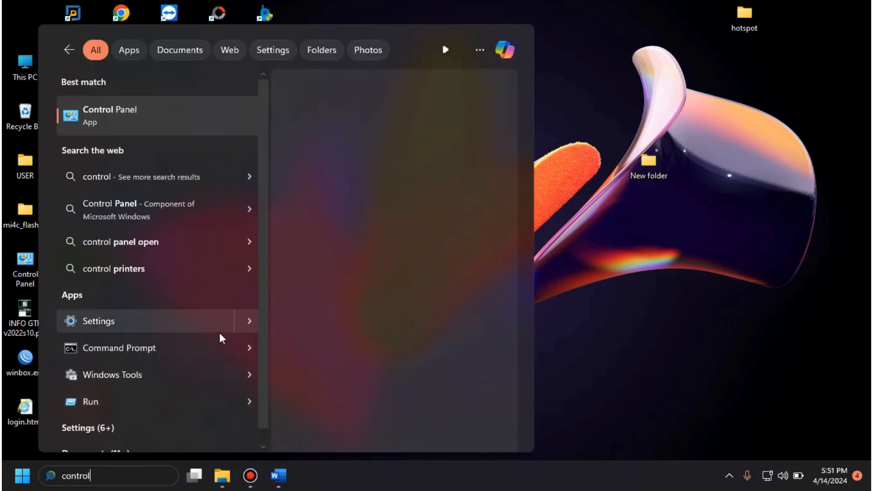
{"action": "left_click", "coordinate": [134, 111]}
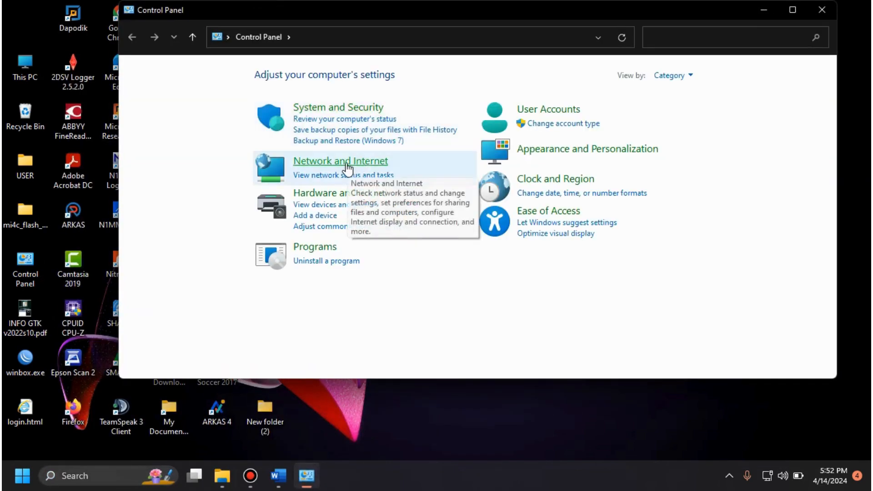
{"action": "left_click", "coordinate": [347, 167]}
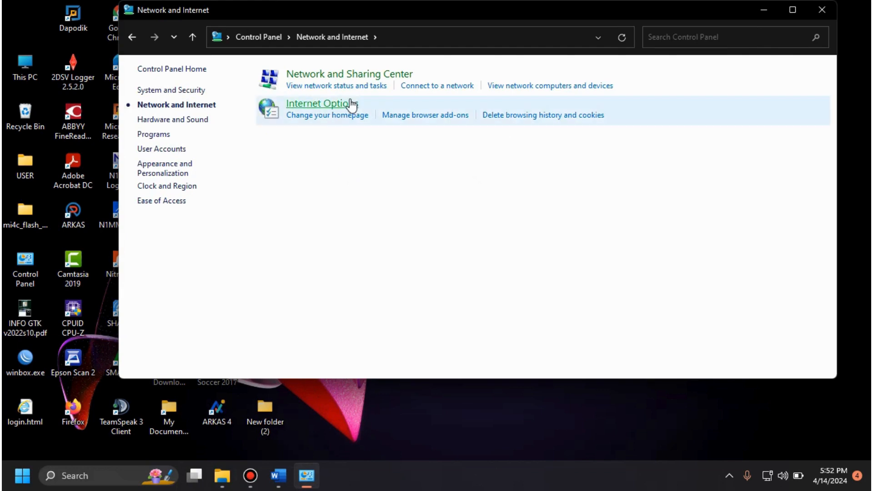
{"action": "left_click", "coordinate": [356, 76]}
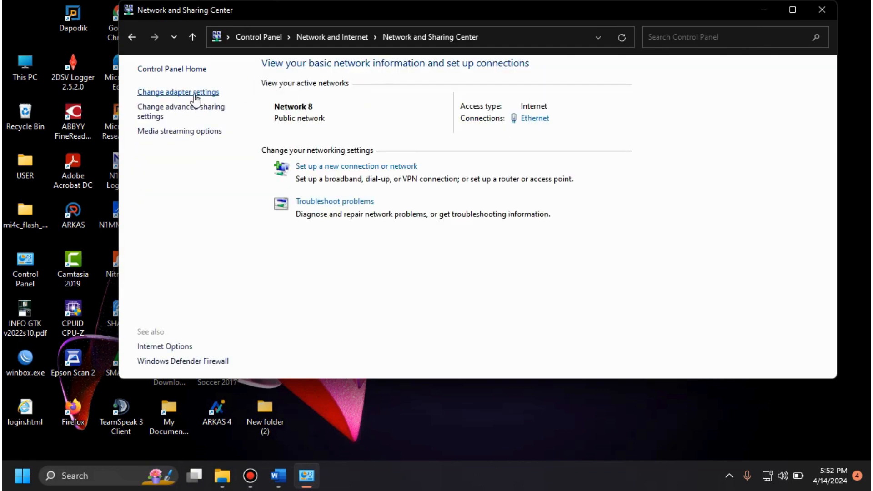
{"action": "left_click", "coordinate": [193, 93]}
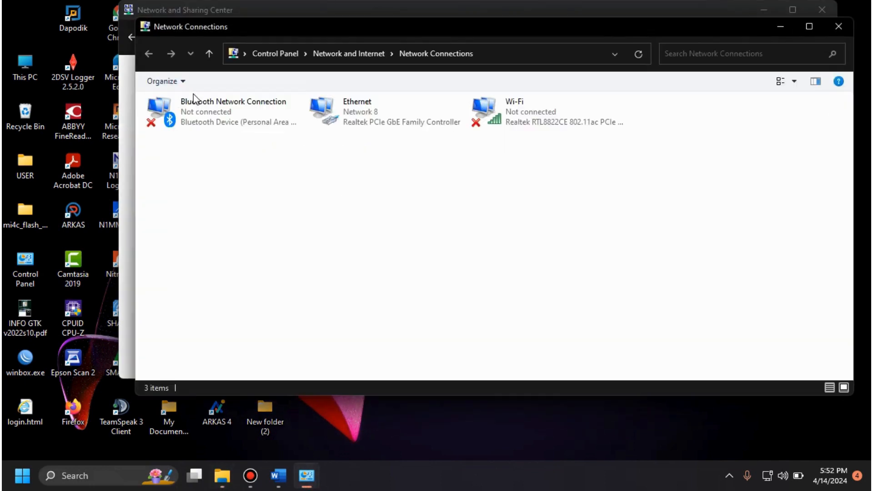
Step: Open the Ethernet adapter's connection details to check its assigned IPv4 address, gateway and DNS servers
{"action": "left_click", "coordinate": [398, 111]}
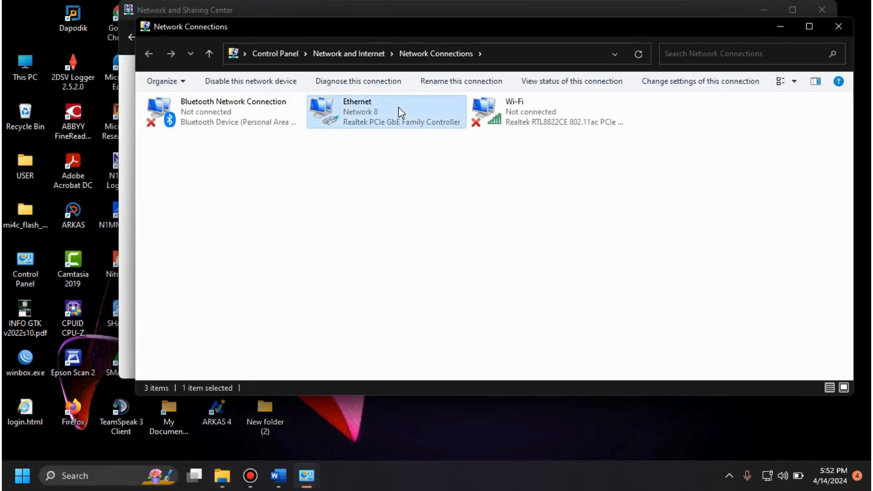
{"action": "right_click", "coordinate": [399, 109]}
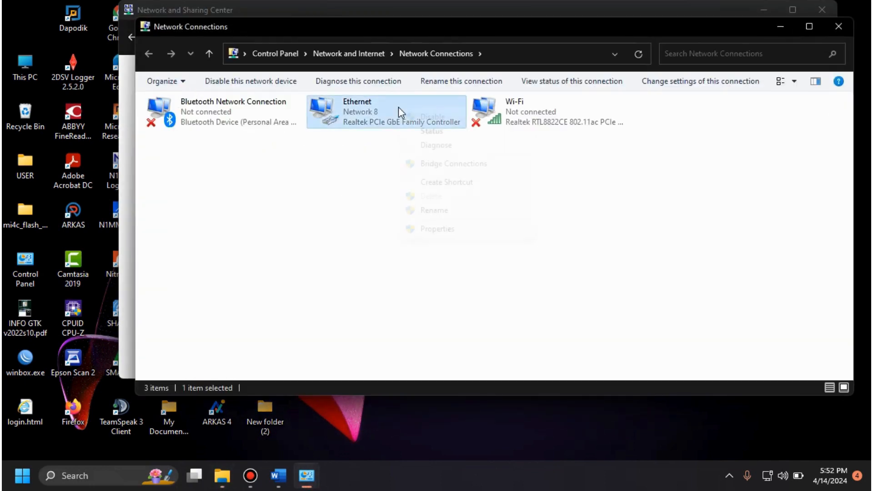
{"action": "left_click", "coordinate": [438, 131]}
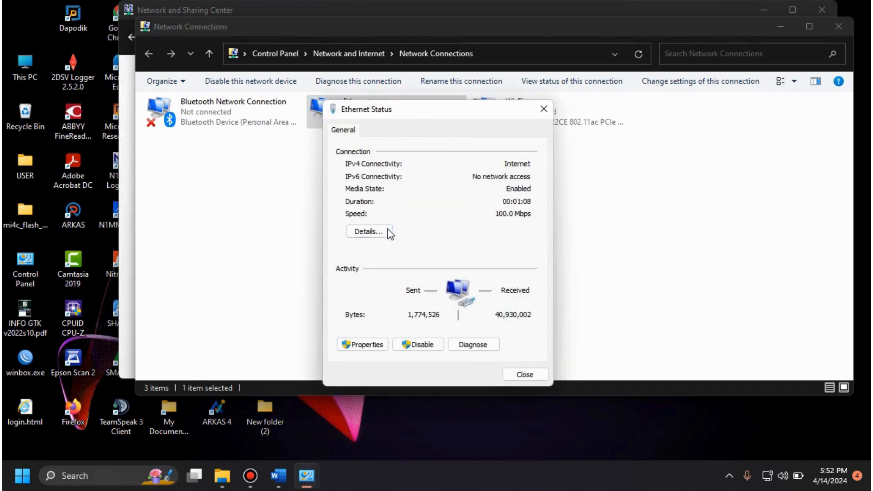
{"action": "left_click", "coordinate": [370, 231]}
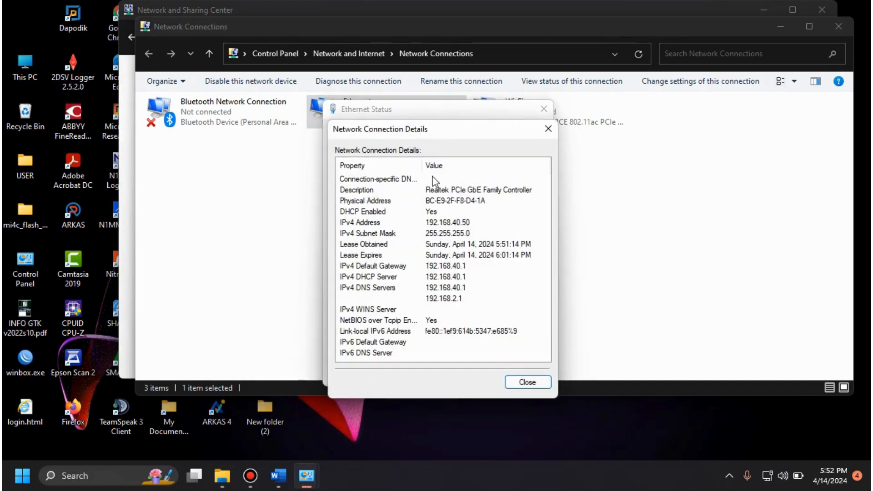
Step: Move the Network Connection Details window aside to read the Ethernet addressing, and close the details and status windows
{"action": "left_click_drag", "start_coordinate": [439, 136], "coordinate": [512, 124]}
{"action": "left_click_drag", "start_coordinate": [514, 119], "coordinate": [528, 113]}
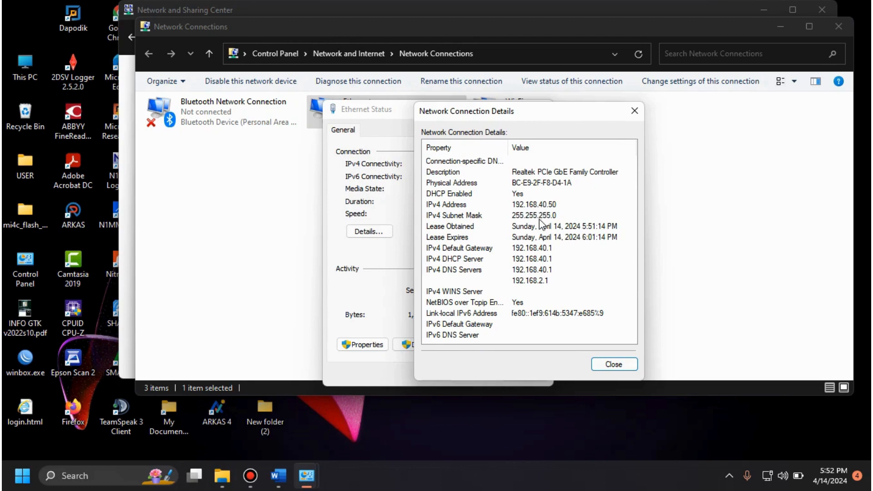
{"action": "left_click", "coordinate": [622, 364]}
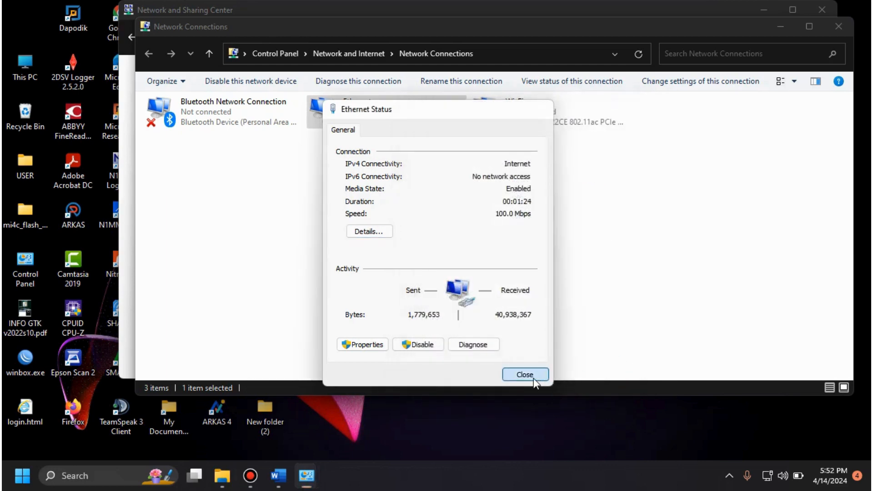
{"action": "left_click", "coordinate": [534, 375]}
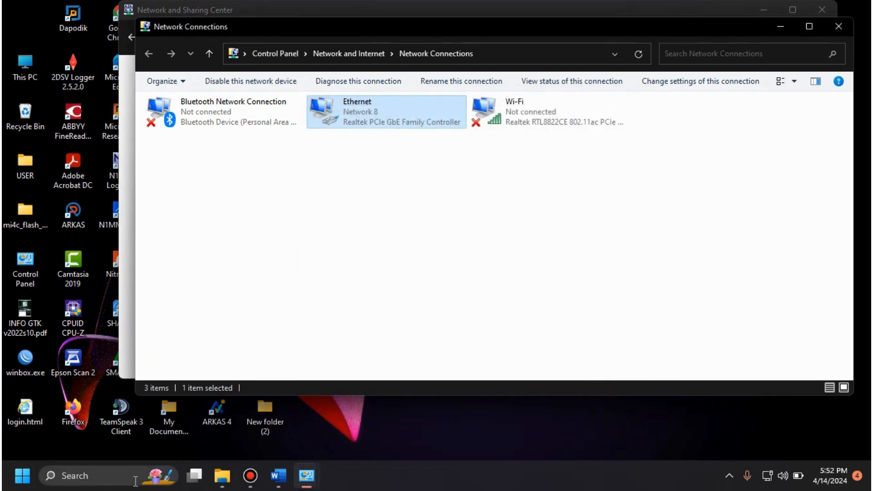
Step: Open a Command Prompt and ping google.com to test internet connectivity through the current VLAN port
{"action": "key", "text": "super+r"}
{"action": "type", "text": "cmd"}
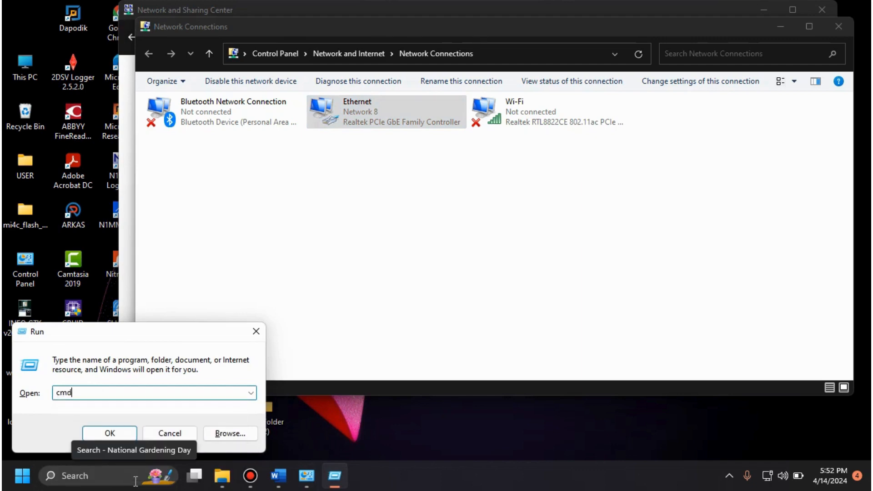
{"action": "key", "text": "Return"}
{"action": "type", "text": "pin"}
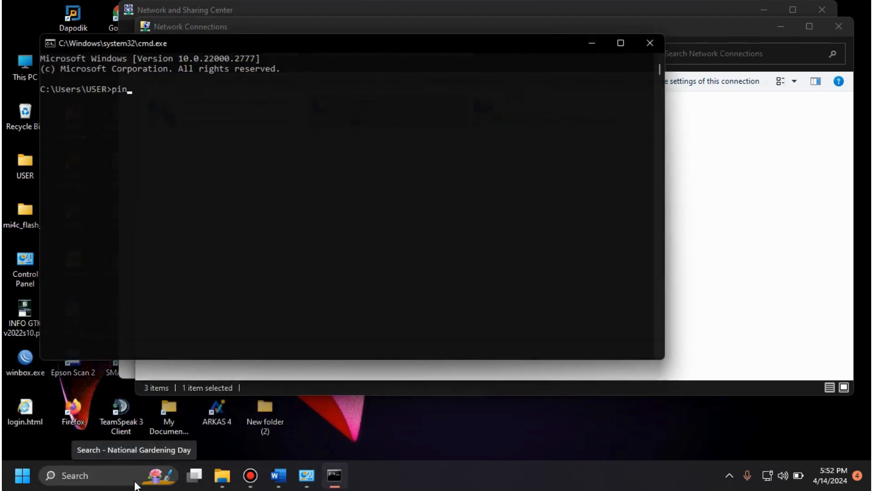
{"action": "type", "text": "g google.com"}
{"action": "key", "text": "Return"}
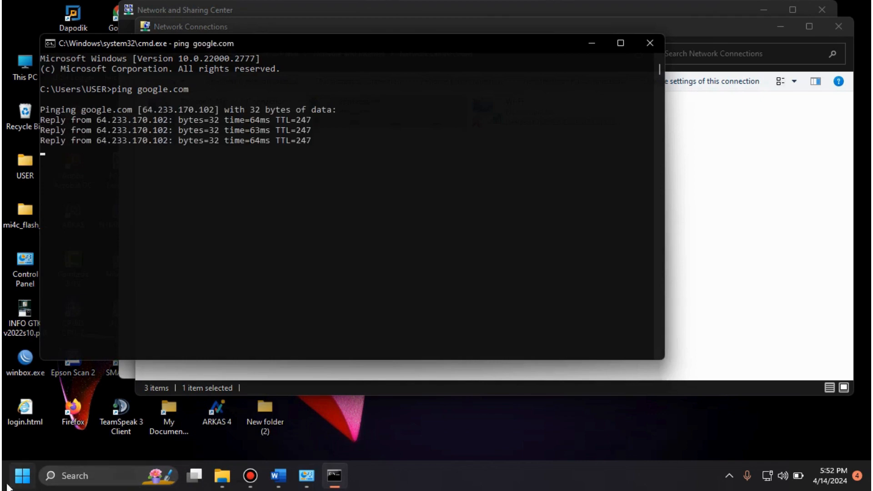
Step: Open YouTube in Firefox to test browsing, close the browser and minimize the Command Prompt
{"action": "left_click", "coordinate": [22, 476]}
{"action": "left_click", "coordinate": [180, 241]}
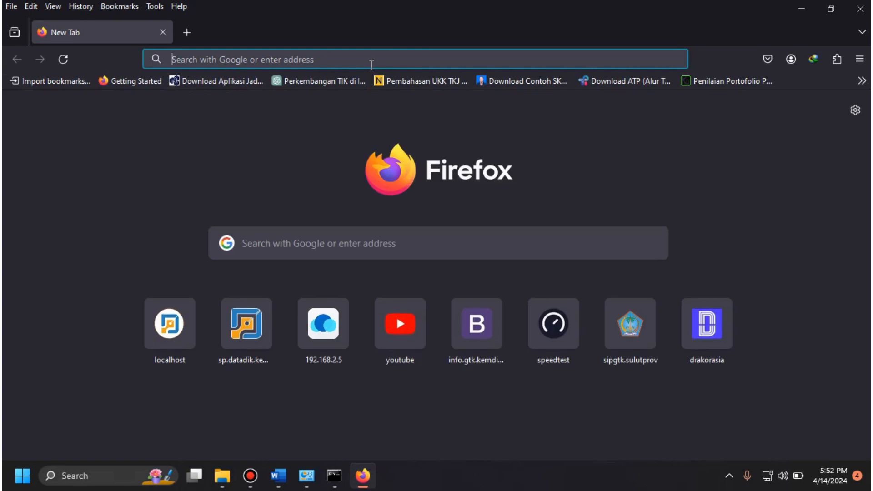
{"action": "left_click", "coordinate": [400, 342]}
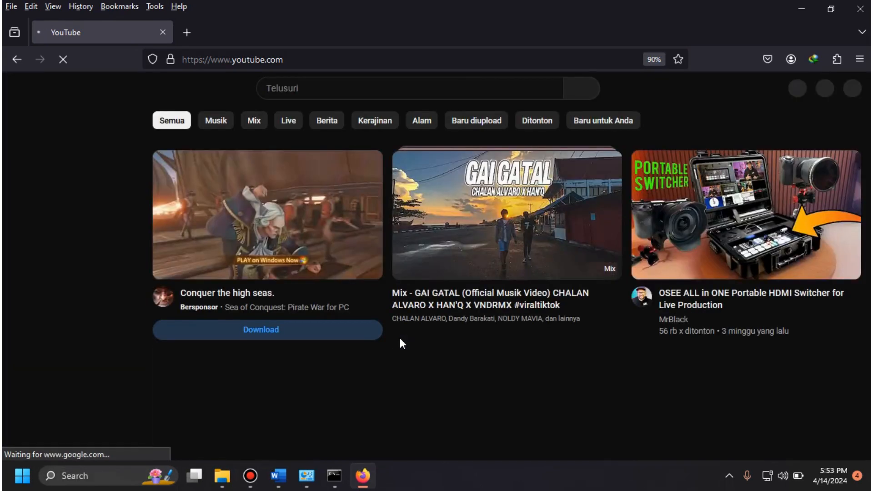
{"action": "left_click", "coordinate": [861, 5]}
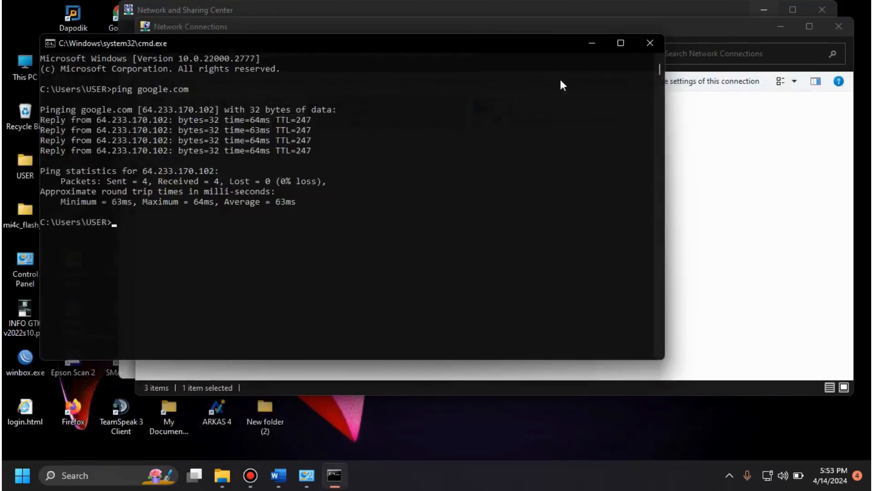
{"action": "left_click", "coordinate": [592, 43]}
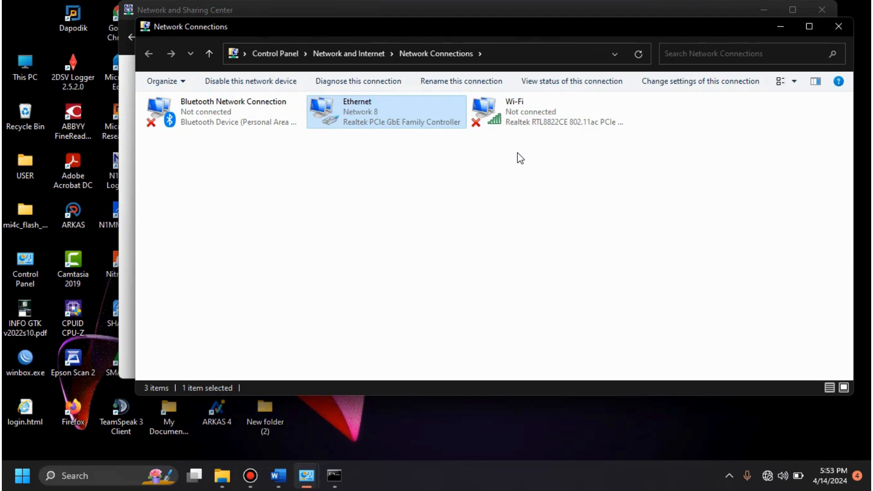
Step: Open the Ethernet adapter's connection details again and move them beside the status window to check the newly assigned addressing
{"action": "right_click", "coordinate": [402, 111]}
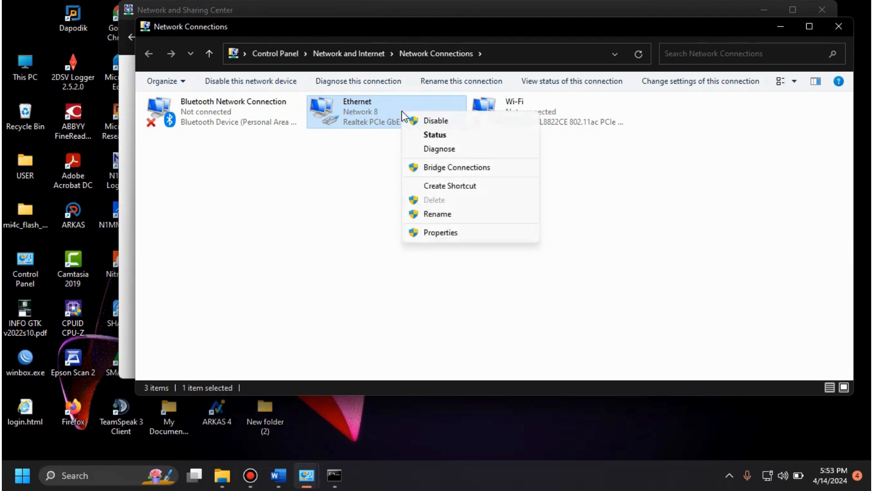
{"action": "left_click", "coordinate": [443, 136]}
{"action": "left_click", "coordinate": [377, 233]}
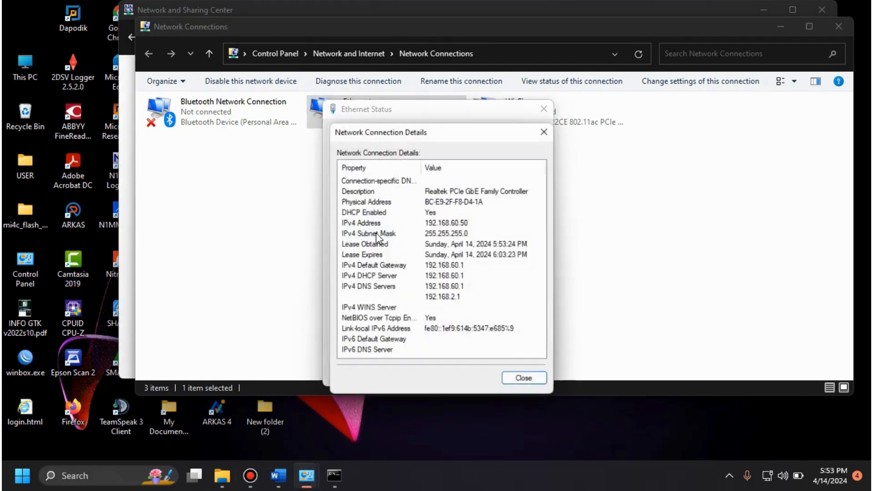
{"action": "left_click_drag", "start_coordinate": [437, 137], "coordinate": [645, 113]}
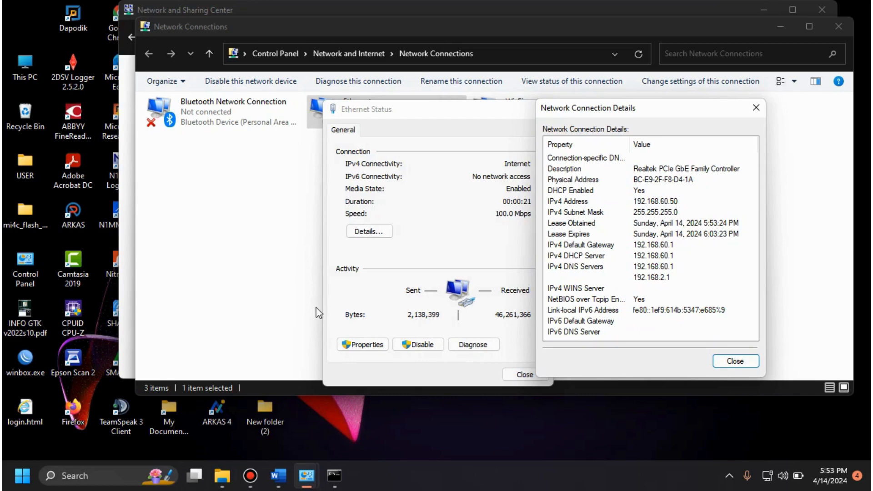
Step: Return to the Command Prompt and repeat the ping to google.com over the new connection
{"action": "left_click", "coordinate": [334, 477]}
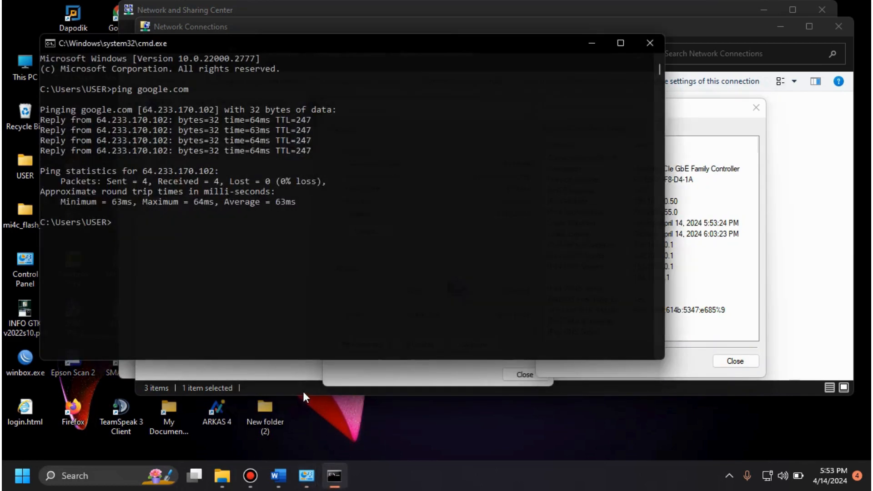
{"action": "key", "text": "Up"}
{"action": "key", "text": "Return"}
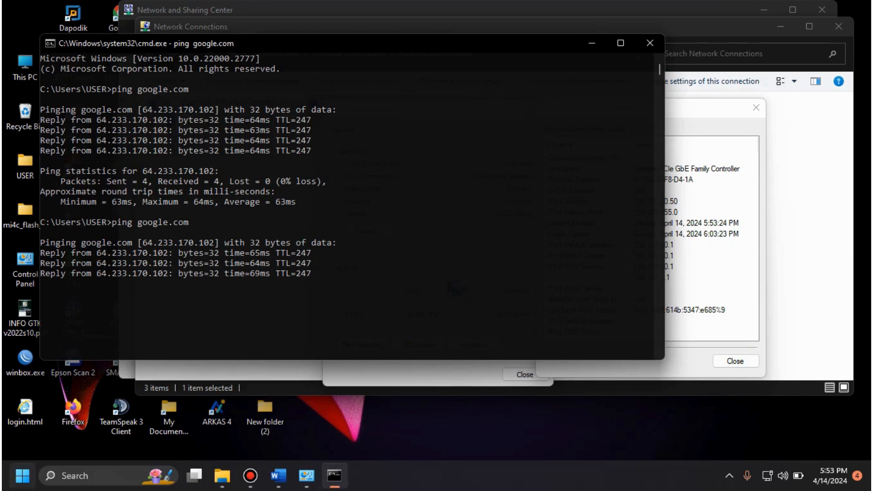
Step: Open Speedtest in Firefox, start a speed test of the connection, and close the browser
{"action": "left_click", "coordinate": [22, 476]}
{"action": "left_click", "coordinate": [185, 240]}
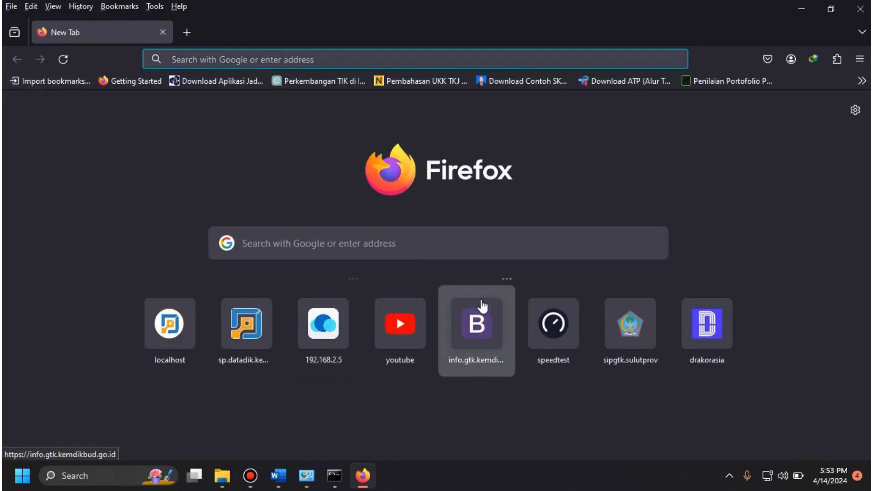
{"action": "left_click", "coordinate": [582, 335]}
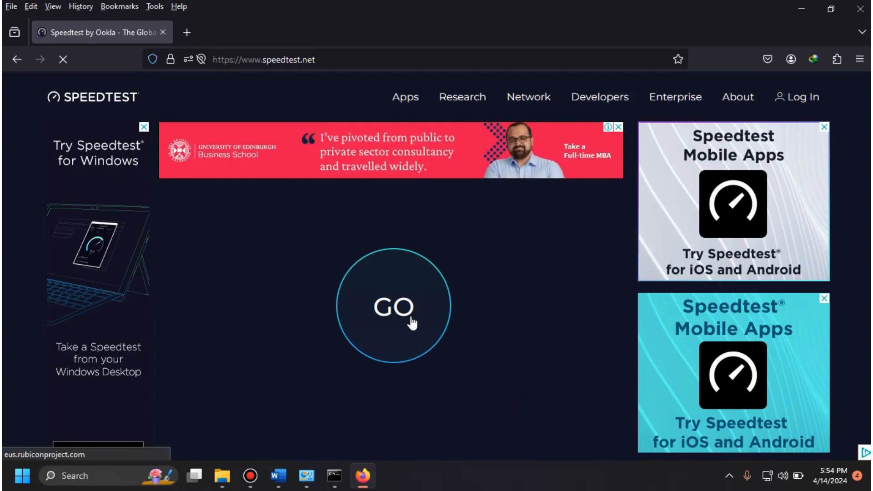
{"action": "left_click", "coordinate": [412, 322]}
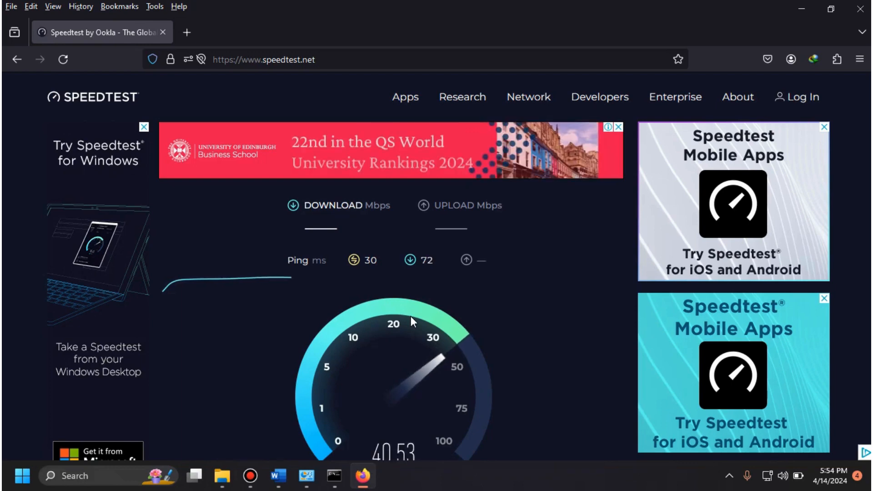
{"action": "left_click", "coordinate": [856, 11]}
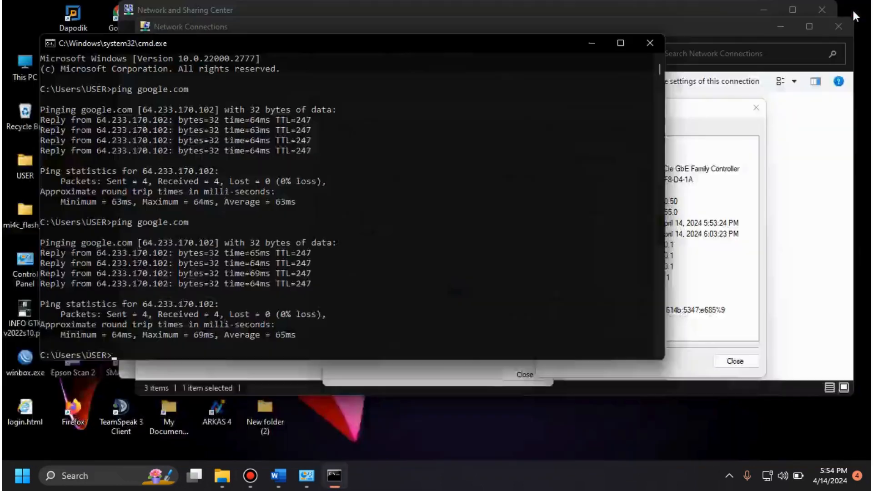
Step: Close the Command Prompt and the Ethernet details and status windows, and minimize the remaining network windows to clear the desktop
{"action": "left_click", "coordinate": [650, 44]}
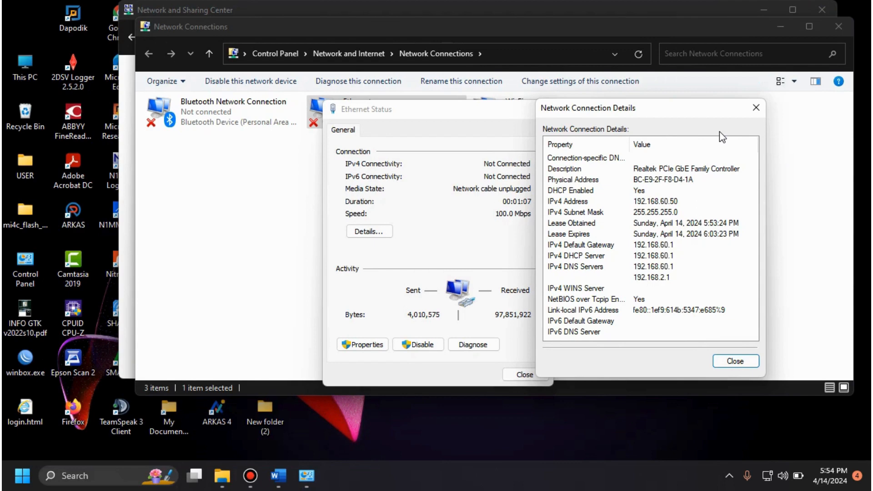
{"action": "left_click", "coordinate": [756, 107]}
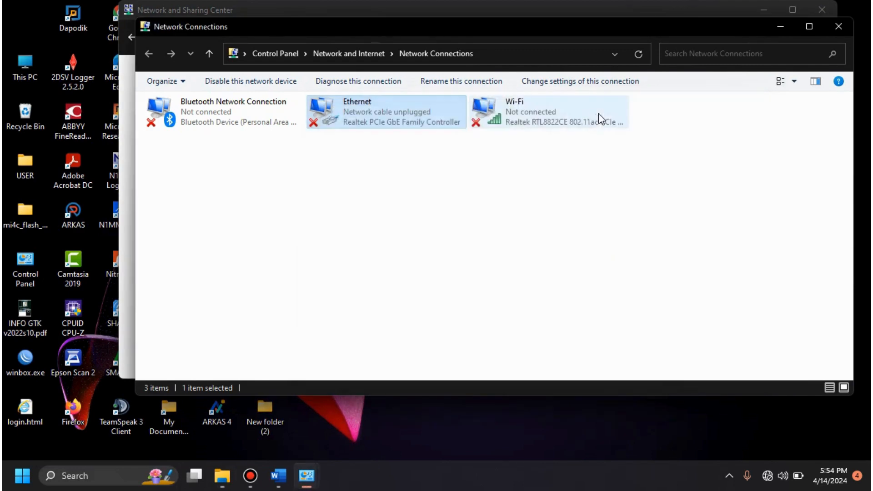
{"action": "left_click", "coordinate": [781, 27]}
{"action": "left_click", "coordinate": [767, 11]}
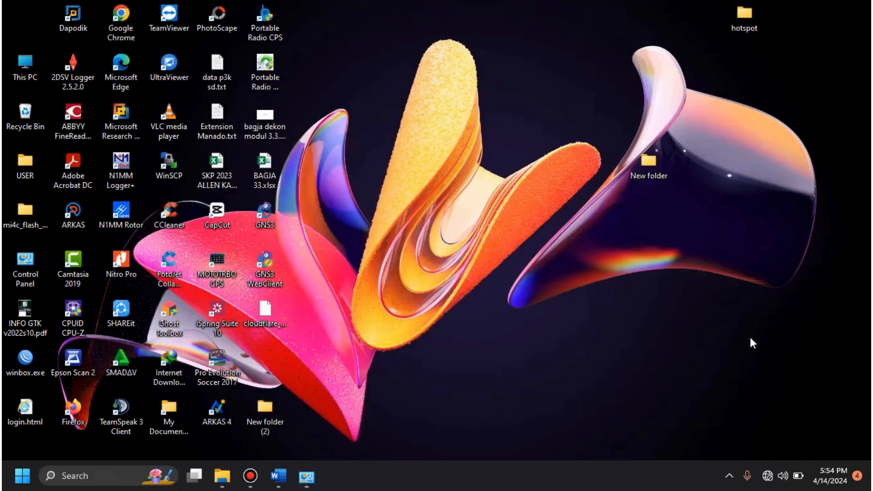
Step: Turn on Wi-Fi and connect to the secured hotspot network listed below fh_b205f0, with automatic connection off, entering the network security key
{"action": "left_click", "coordinate": [768, 475]}
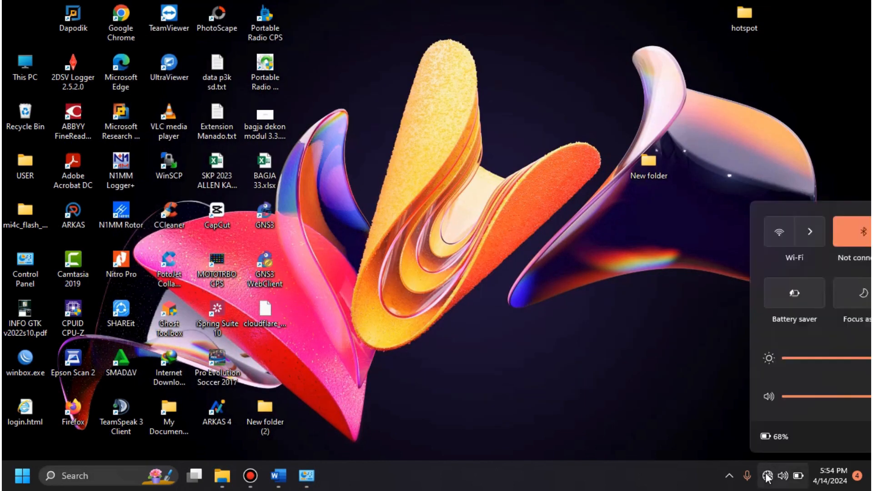
{"action": "left_click", "coordinate": [699, 233]}
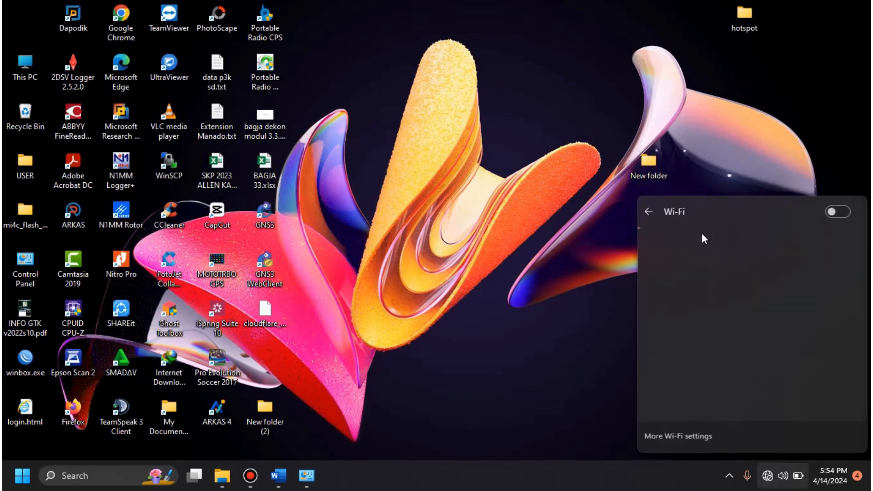
{"action": "left_click", "coordinate": [841, 214]}
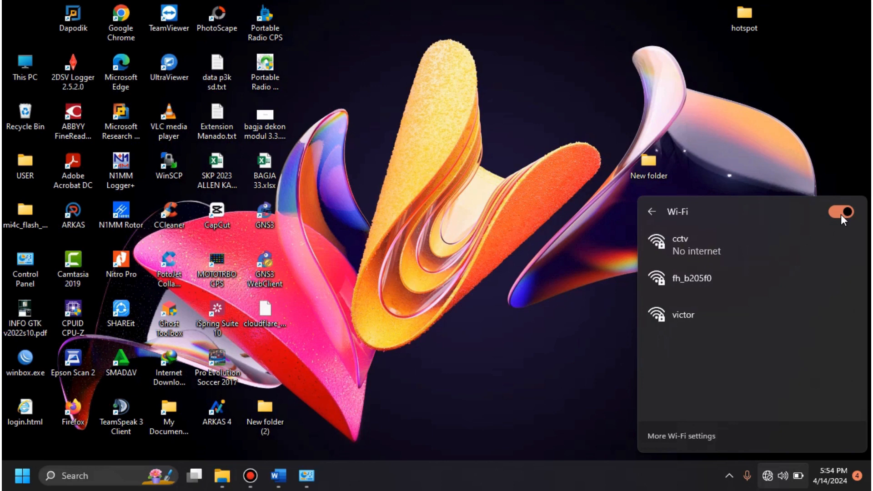
{"action": "left_click", "coordinate": [744, 308]}
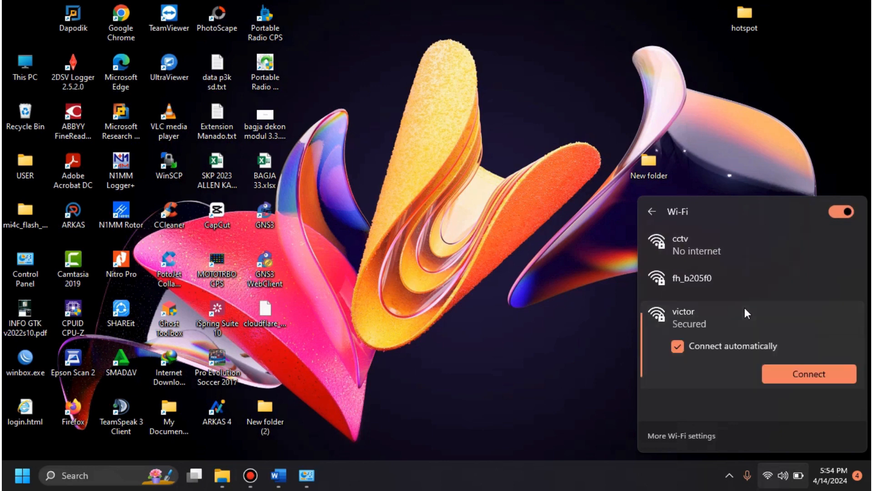
{"action": "left_click", "coordinate": [740, 343]}
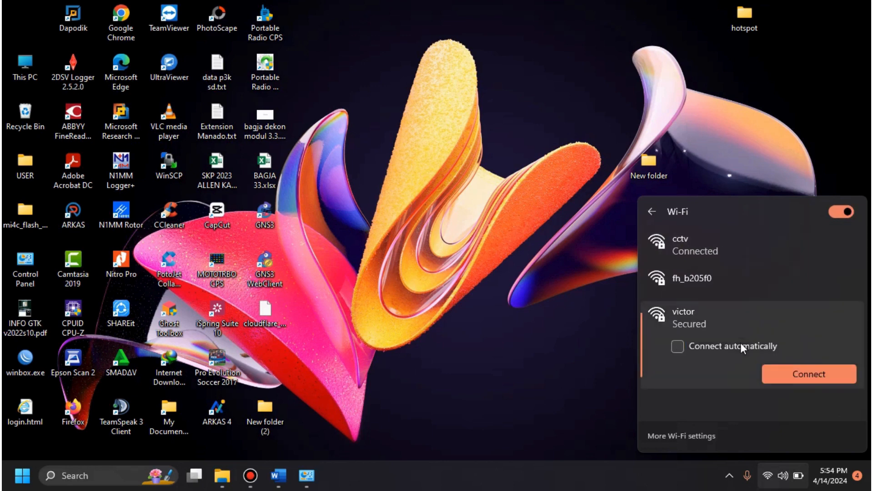
{"action": "left_click", "coordinate": [790, 370]}
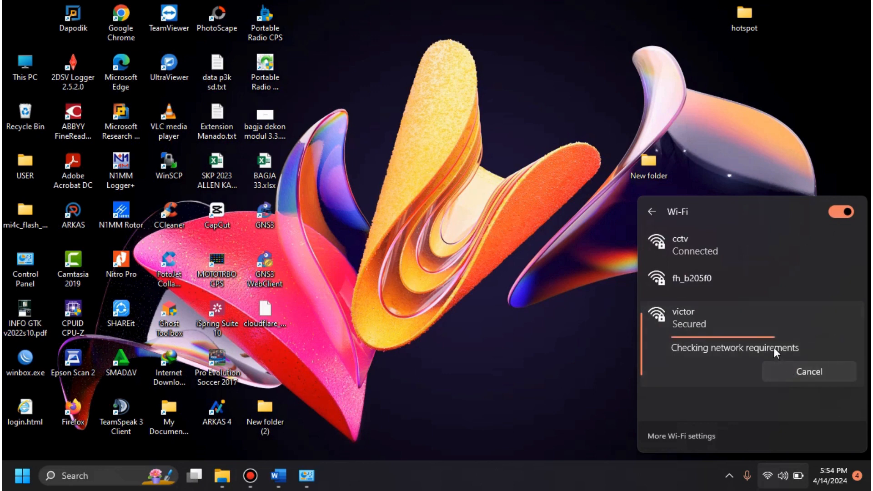
{"action": "type", "text": "•••••••"}
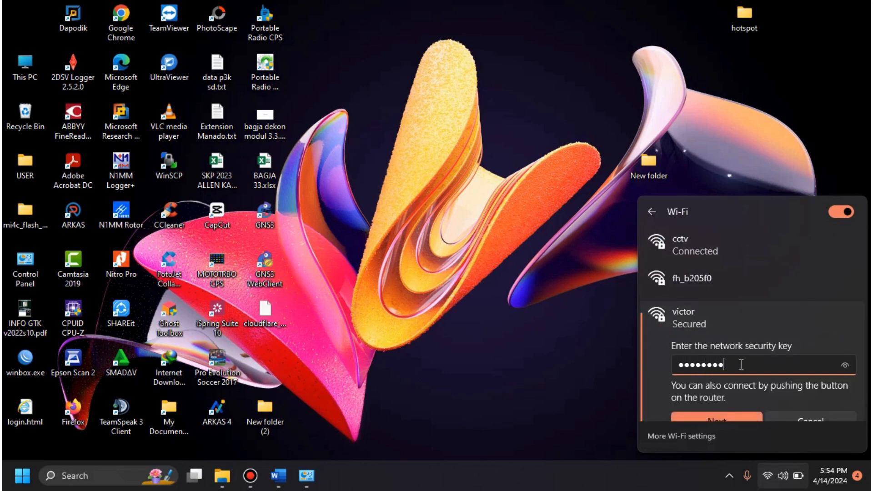
{"action": "left_click", "coordinate": [726, 416]}
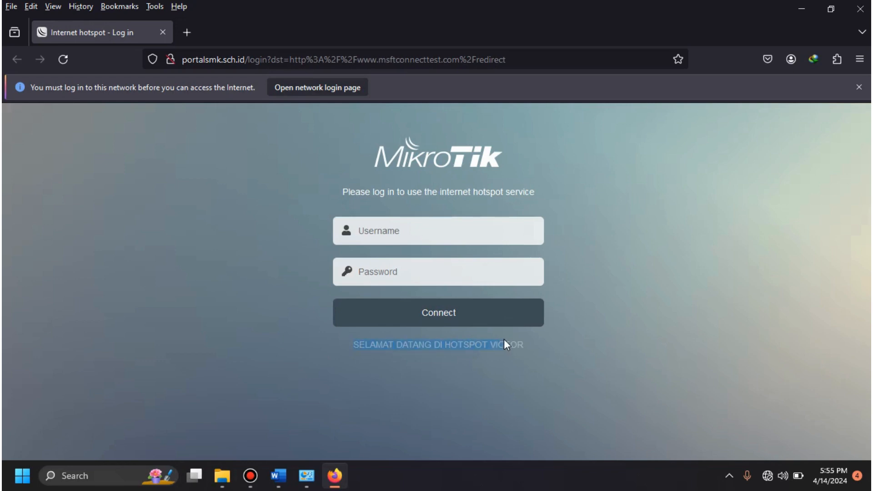
Step: Log in to the MikroTik hotspot portal as guru with the account password, and decline saving the login in Firefox
{"action": "left_click", "coordinate": [394, 240]}
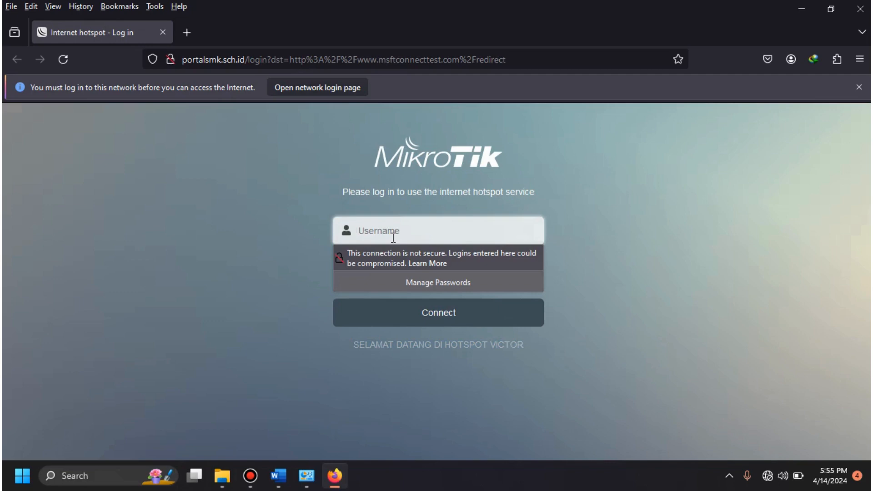
{"action": "type", "text": "guru"}
{"action": "key", "text": "Tab"}
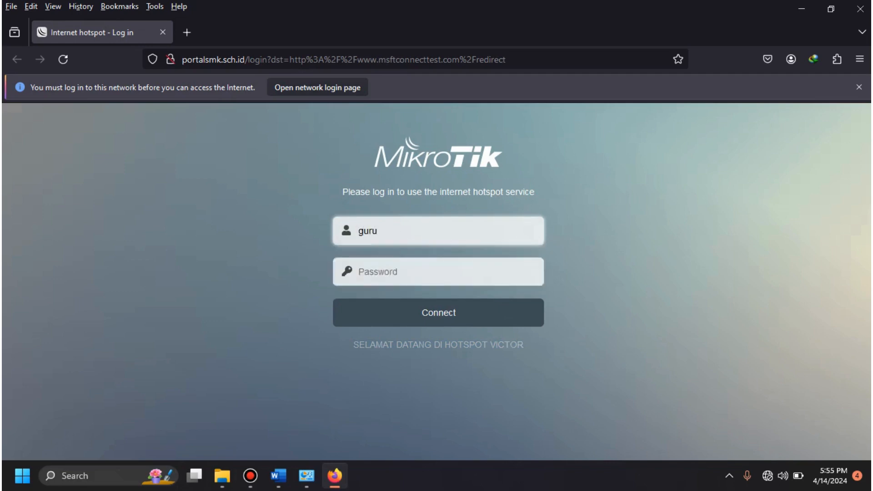
{"action": "type", "text": "123"}
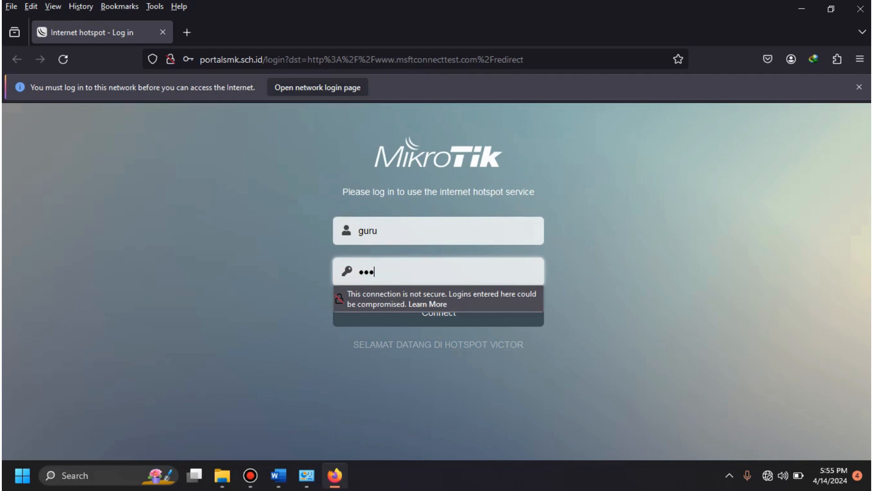
{"action": "left_click", "coordinate": [395, 318]}
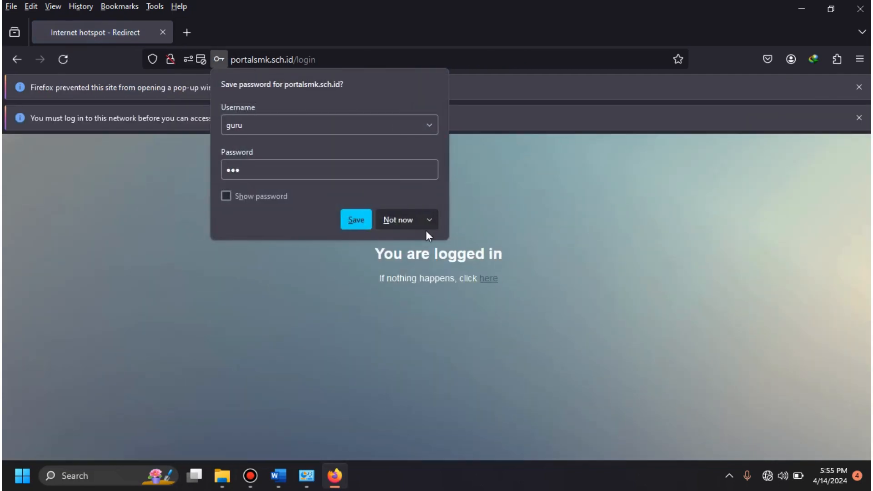
{"action": "left_click", "coordinate": [411, 221]}
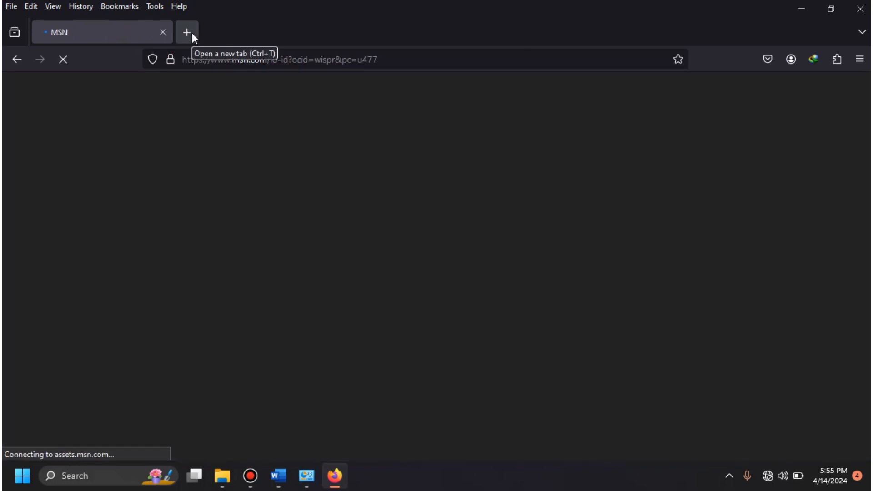
Step: Open Speedtest in a new tab and stop the MSN page in the other tab from loading
{"action": "left_click", "coordinate": [191, 33]}
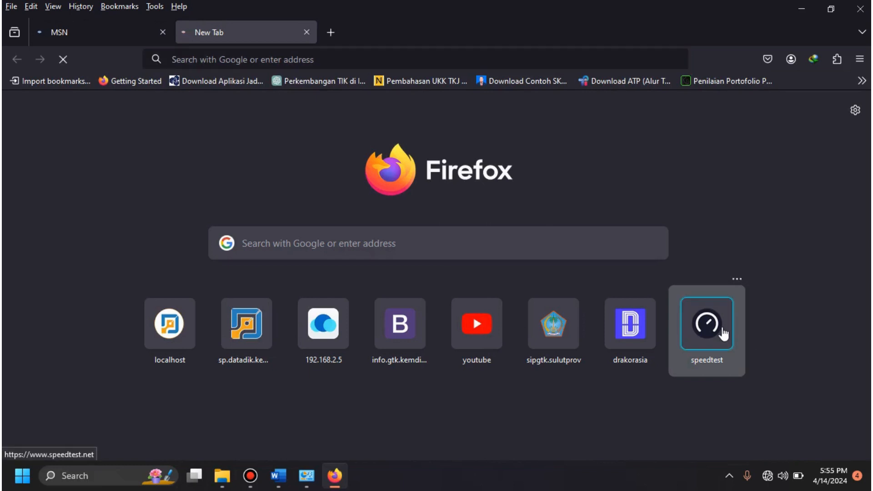
{"action": "left_click", "coordinate": [724, 335]}
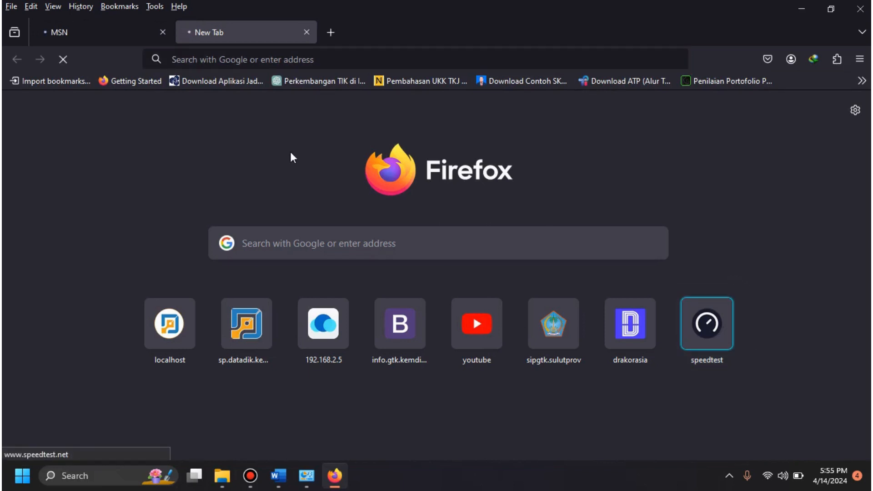
{"action": "left_click", "coordinate": [131, 31]}
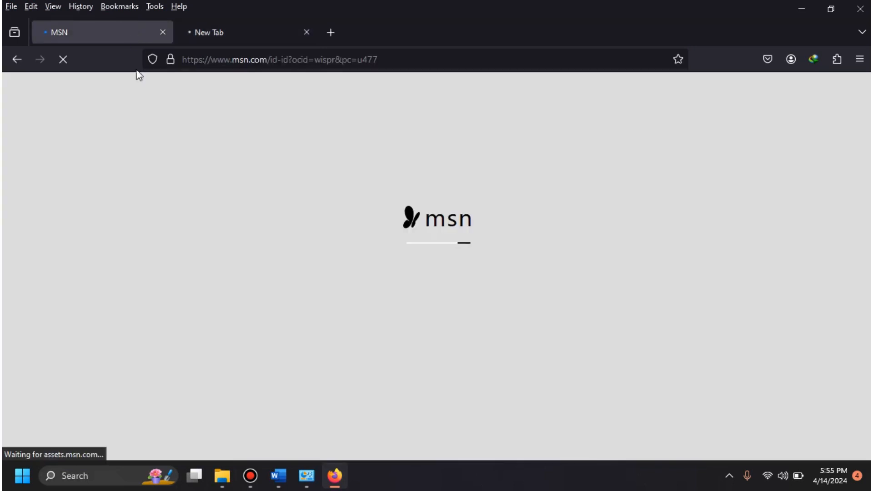
{"action": "left_click", "coordinate": [63, 59]}
{"action": "left_click", "coordinate": [218, 40]}
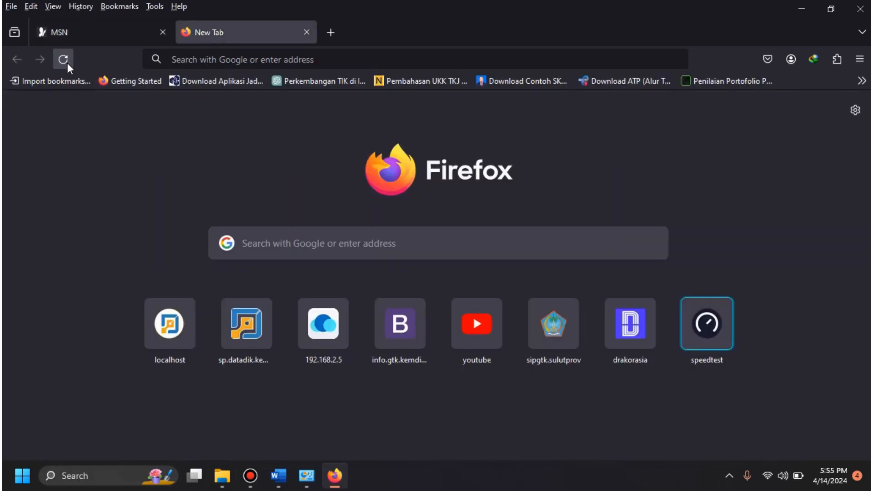
Step: Load speedtest.net in the new tab and run a speed test of the hotspot connection through download and upload
{"action": "left_click", "coordinate": [227, 55]}
{"action": "type", "text": "speedtest.net/"}
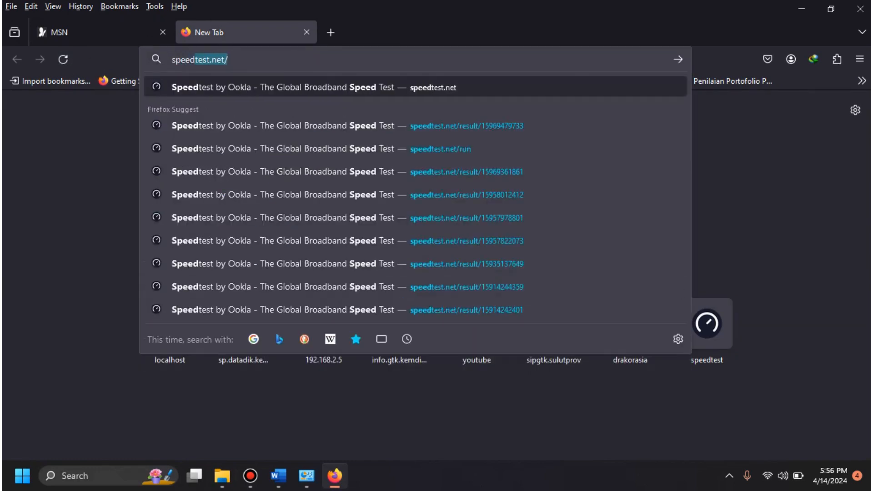
{"action": "key", "text": "Return"}
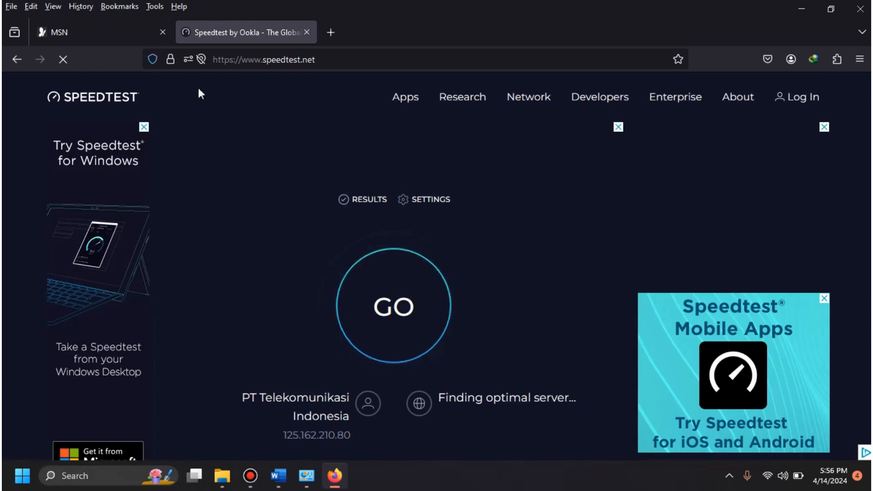
{"action": "left_click", "coordinate": [400, 301]}
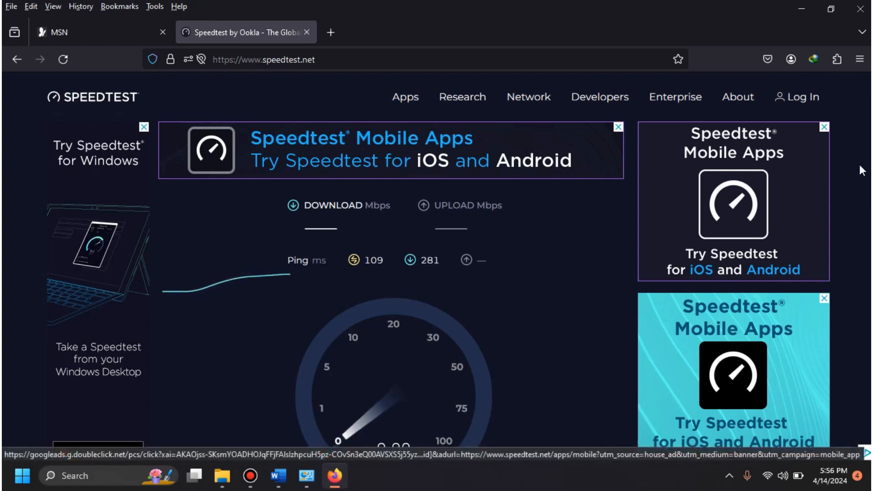
{"action": "scroll", "coordinate": [437, 273], "scroll_direction": "down", "scroll_amount": 2}
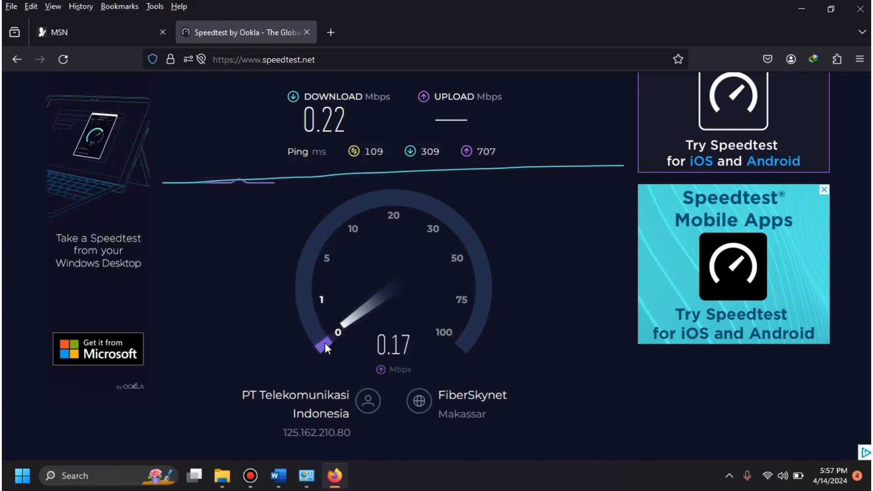
{"action": "left_click", "coordinate": [250, 478]}
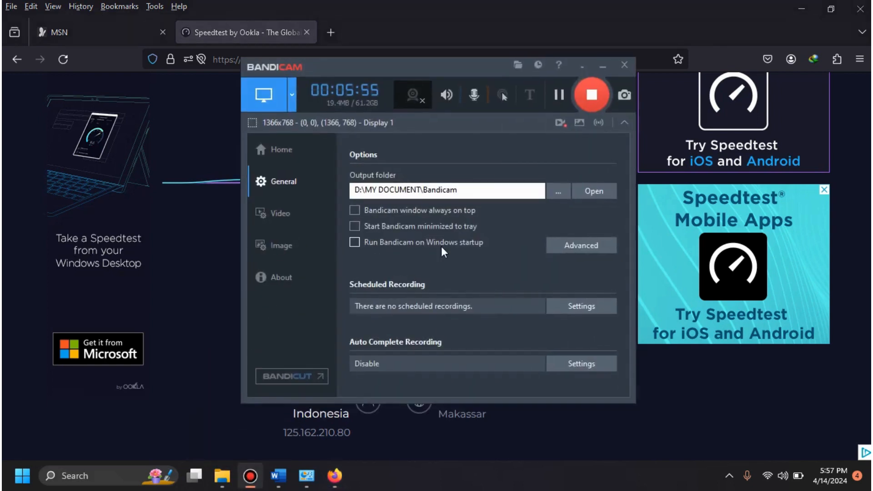